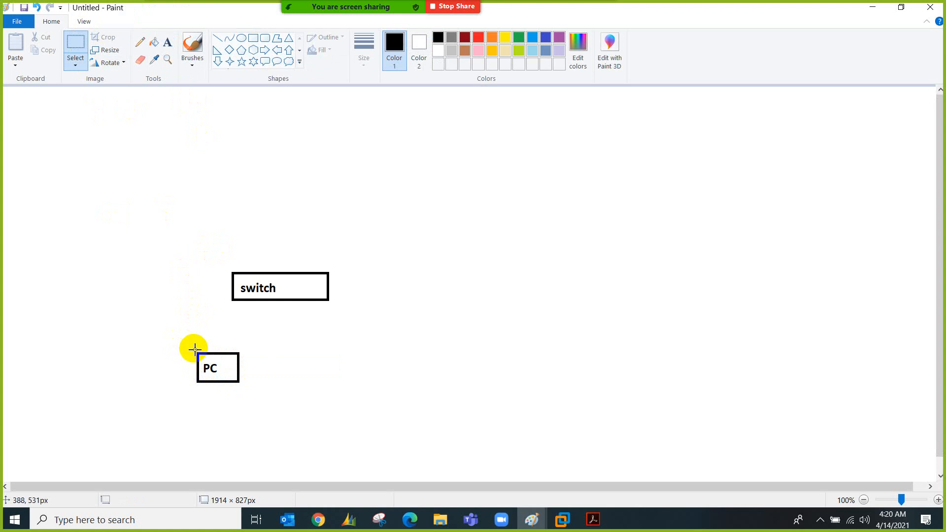
Duplicate the PC box and place the copy beside the original
left_click_drag(194, 351, 241, 387)
key("ctrl+c")
key("ctrl+v")
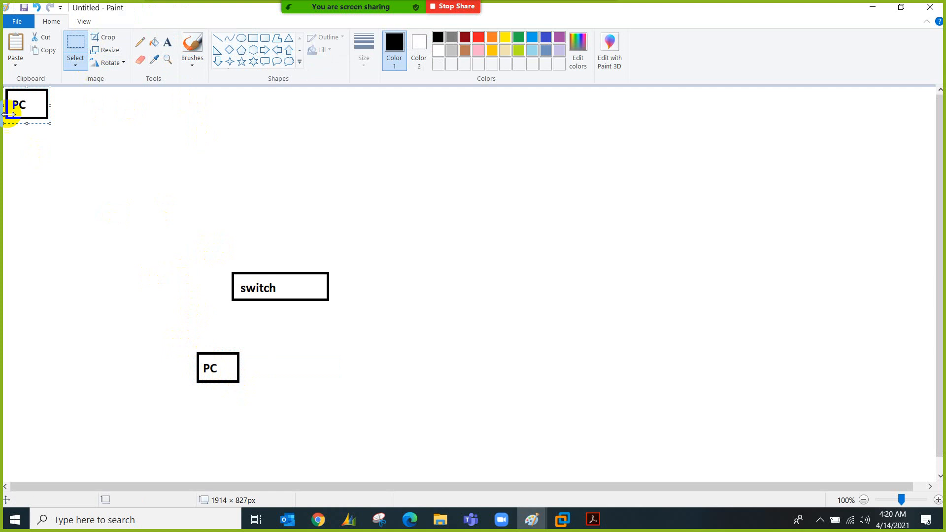
left_click_drag(25, 99, 306, 364)
Connect both PCs to the switch with a line and draw an empty box at upper right
left_click(220, 39)
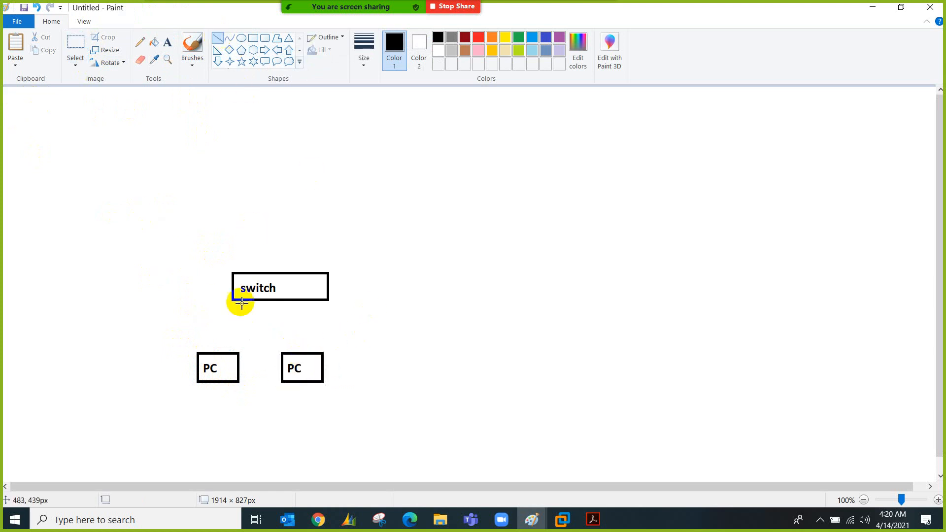
mouse_move(225, 353)
left_mouse_down()
mouse_move(249, 300)
mouse_move(298, 352)
left_mouse_up()
left_click(252, 38)
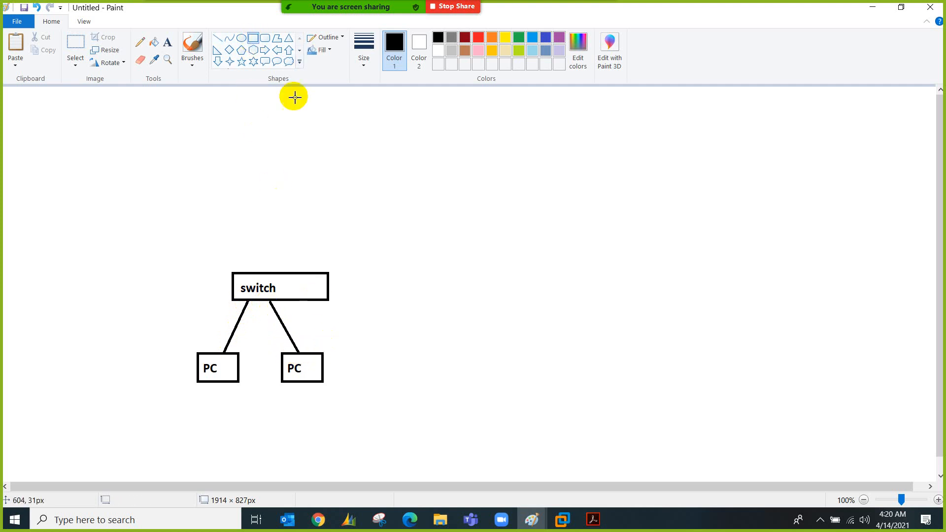
left_click_drag(494, 186, 569, 212)
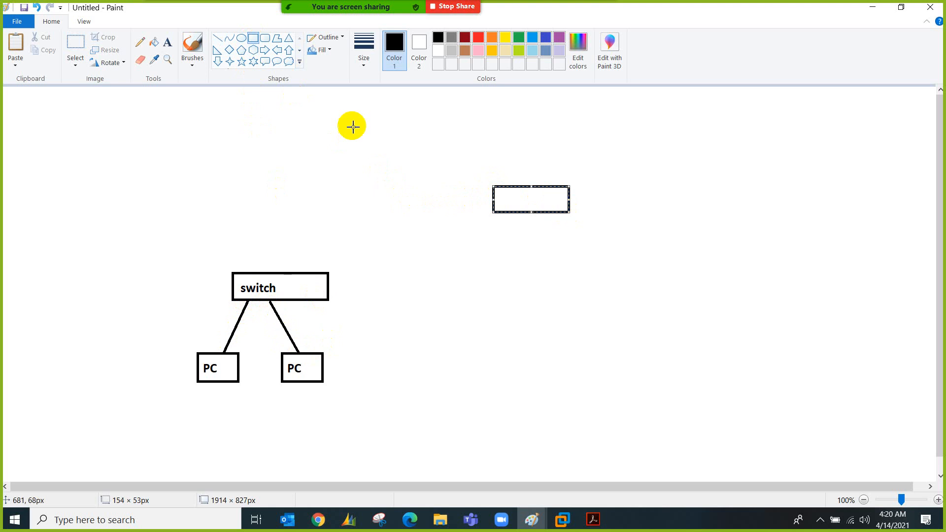
Label the new box DSL, then undo a misplaced diagonal line
left_click(168, 42)
left_click(499, 200)
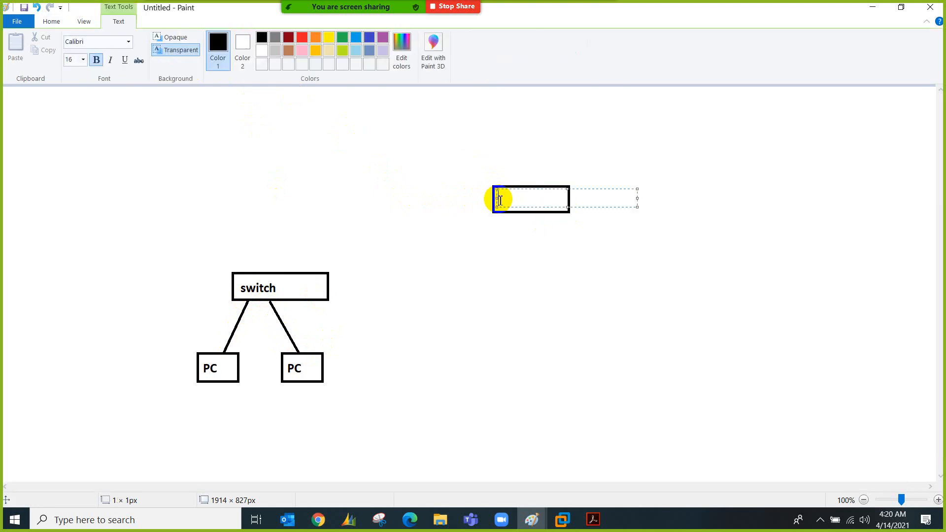
left_click(449, 235)
left_click(217, 38)
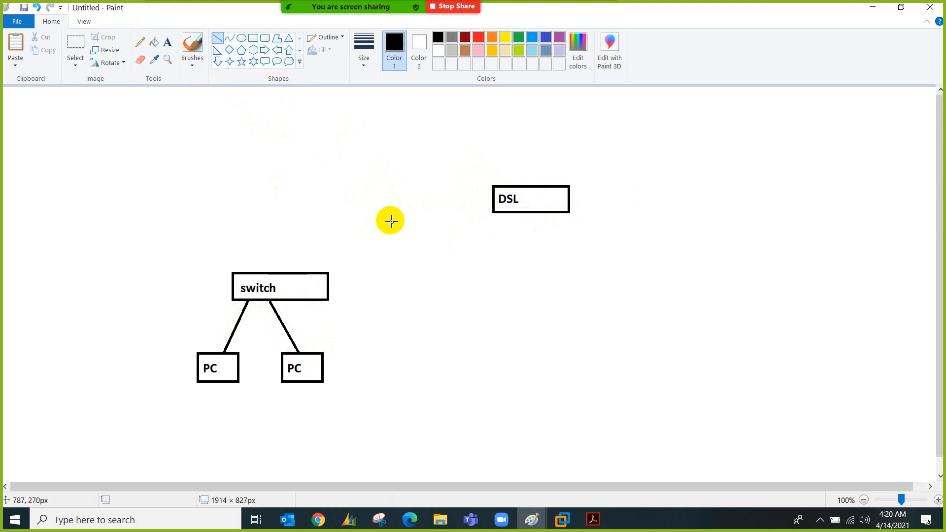
left_click_drag(375, 216, 410, 240)
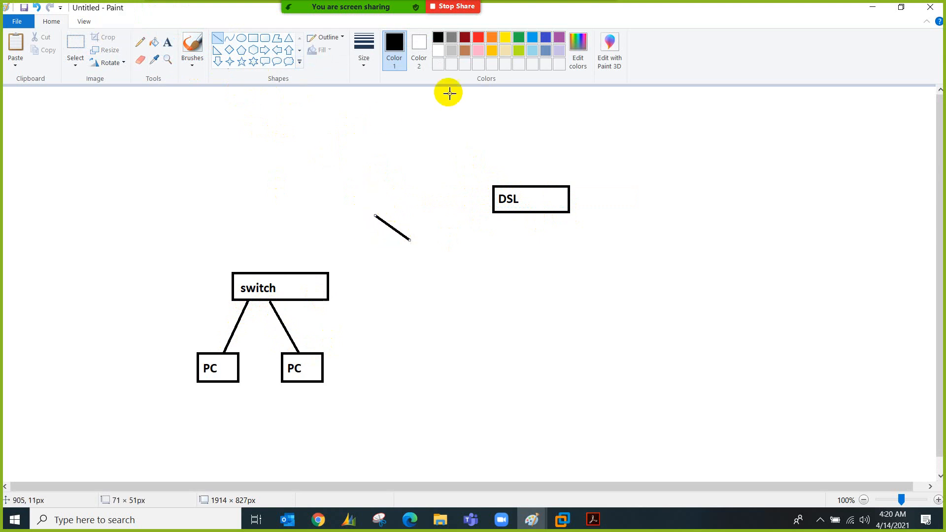
key("ctrl+z")
Draw a blue box between the switch and DSL and label it pfSense
left_click(253, 38)
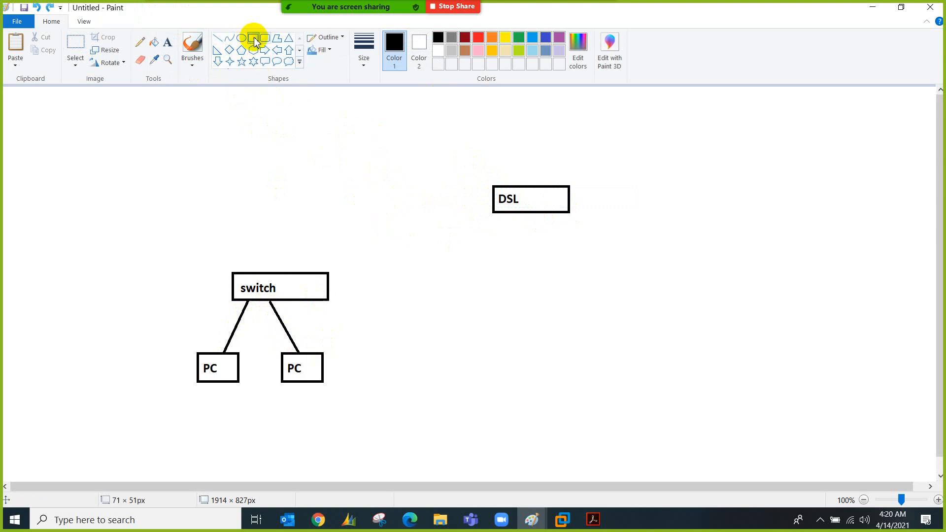
left_click(546, 38)
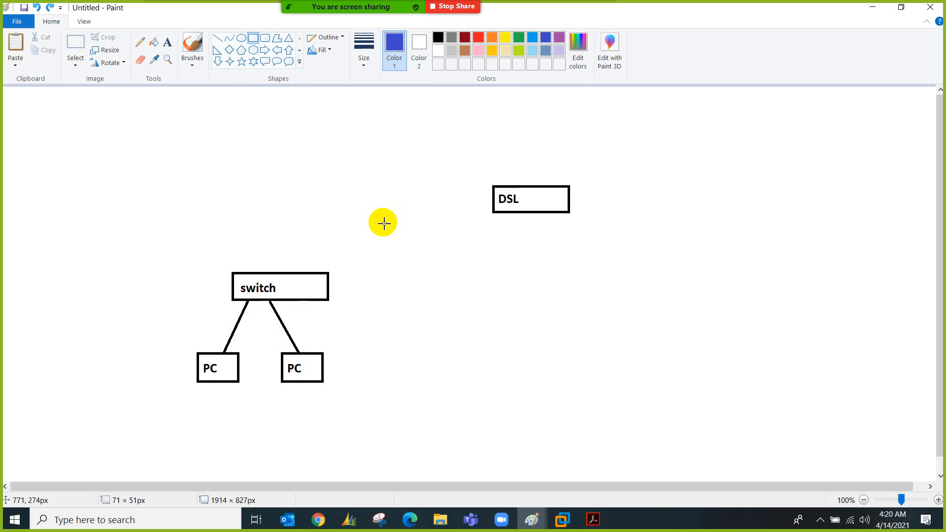
left_click_drag(382, 222, 441, 248)
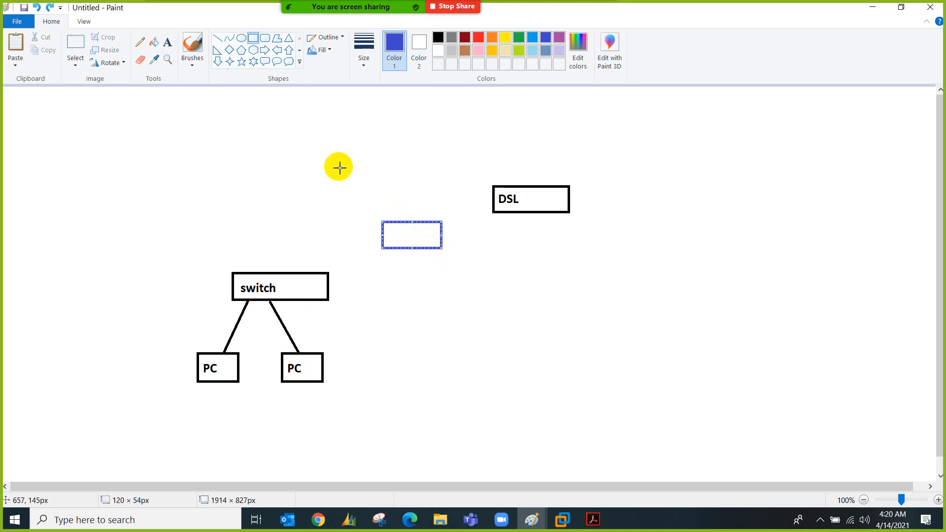
left_click(168, 43)
left_click(390, 236)
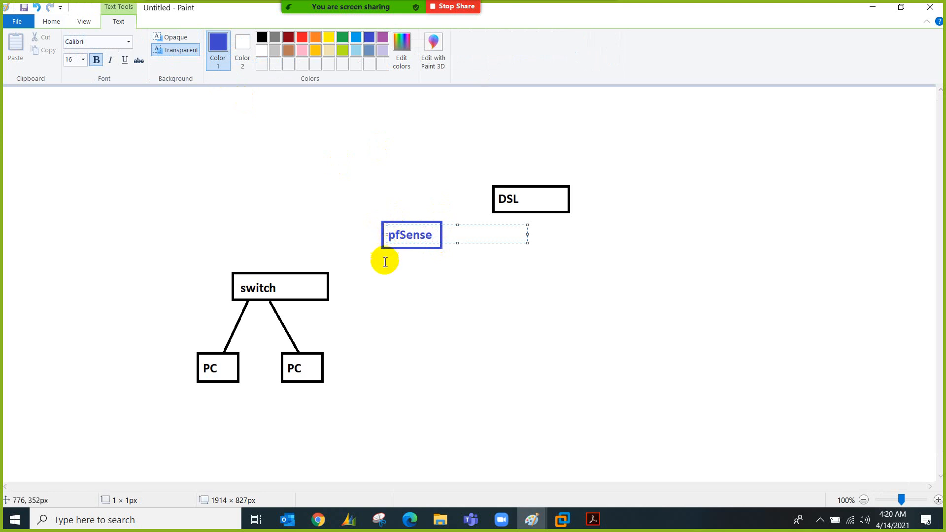
left_click(385, 259)
Link pfSense to the switch and to DSL with lines, and start a label beside pfSense
left_click(217, 39)
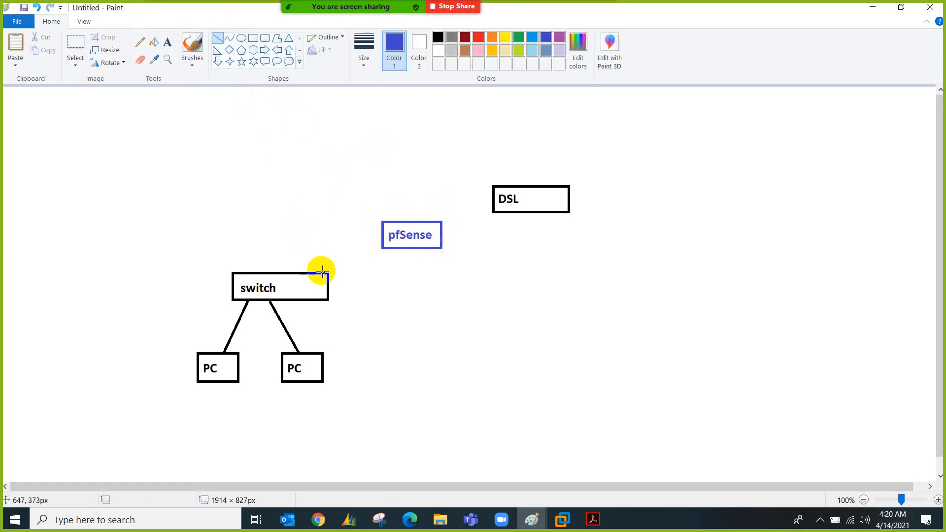
mouse_move(315, 273)
left_mouse_down()
mouse_move(376, 247)
mouse_move(386, 255)
mouse_move(383, 248)
left_mouse_up()
left_click_drag(441, 230, 493, 212)
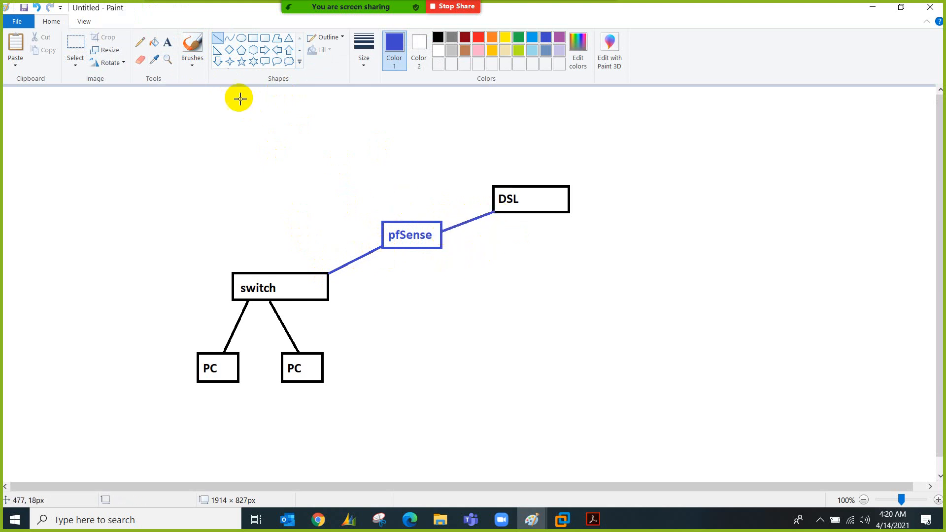
left_click(168, 42)
left_click(445, 244)
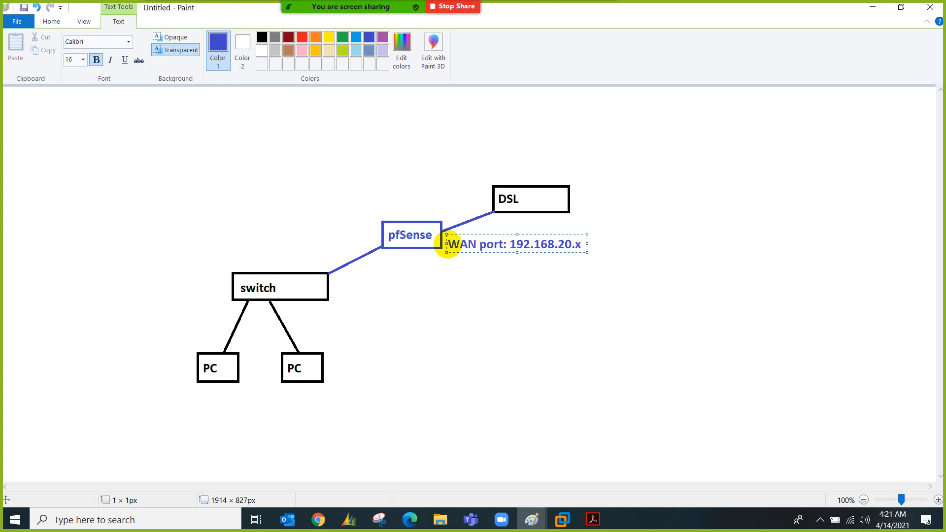
Add the 'WAN port: 192.168.20.x' note and a 'LAN IP: 192.168.20.1' label above DSL
left_click(451, 174)
left_click(450, 173)
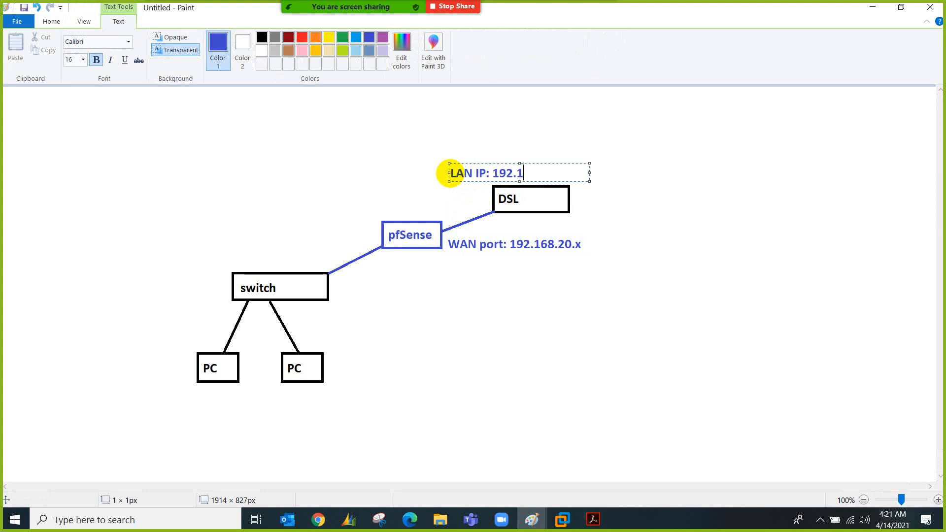
left_click(375, 215)
Draw a green hexagon right of DSL labelled 'ISP Nayatel'
left_click(253, 38)
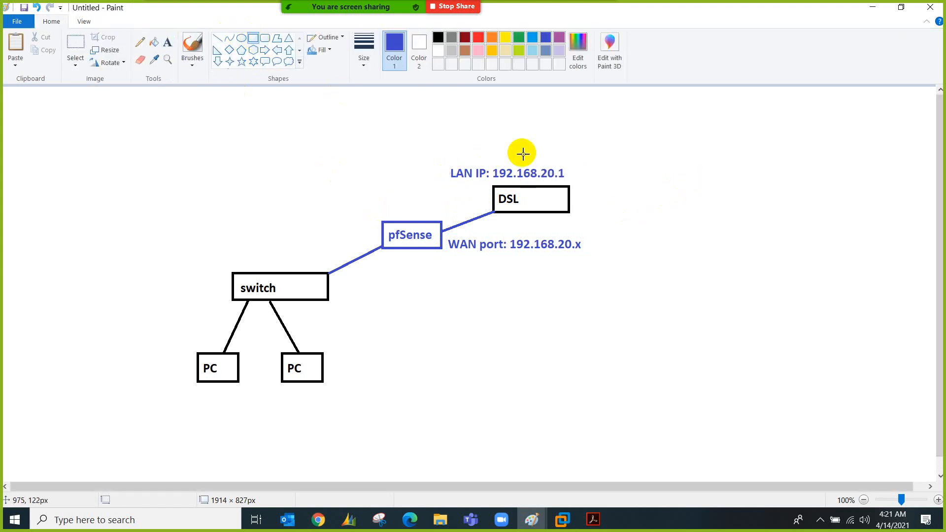
left_click(254, 50)
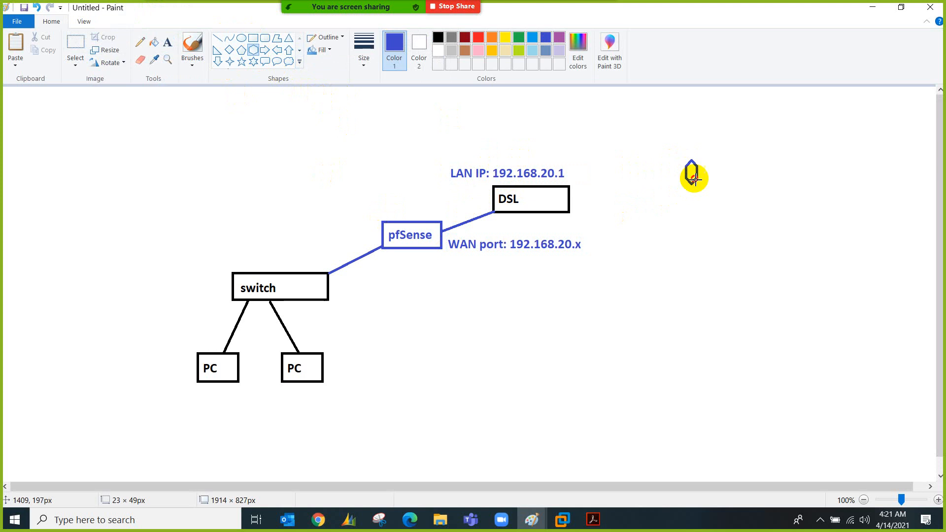
left_click_drag(686, 160, 767, 224)
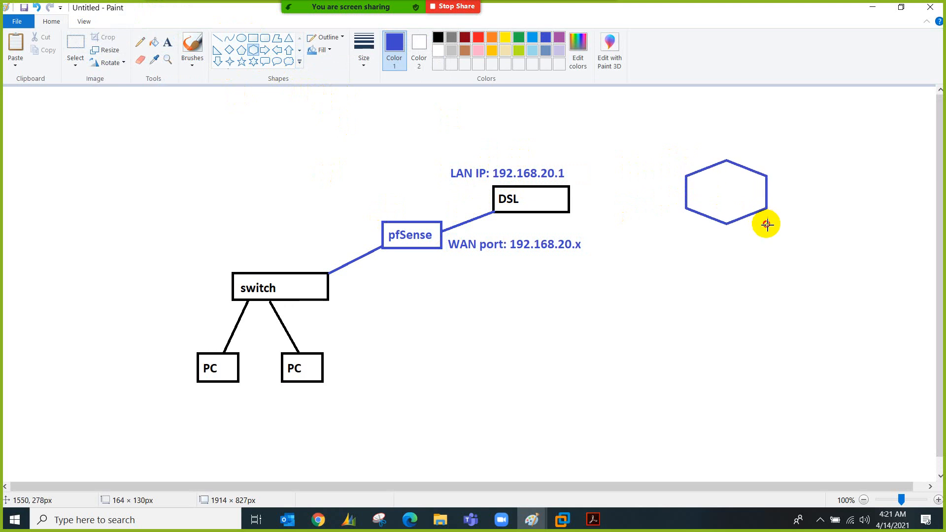
left_click(519, 38)
left_click(168, 43)
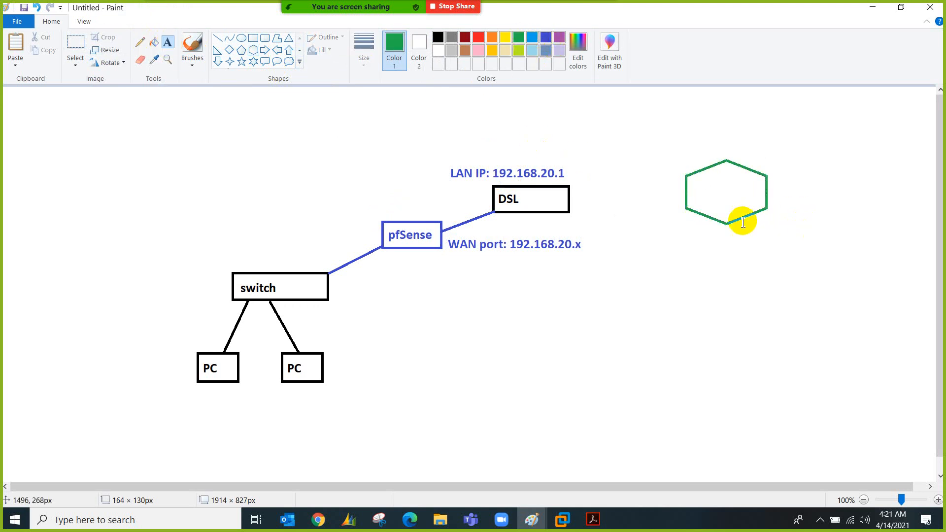
left_click(694, 175)
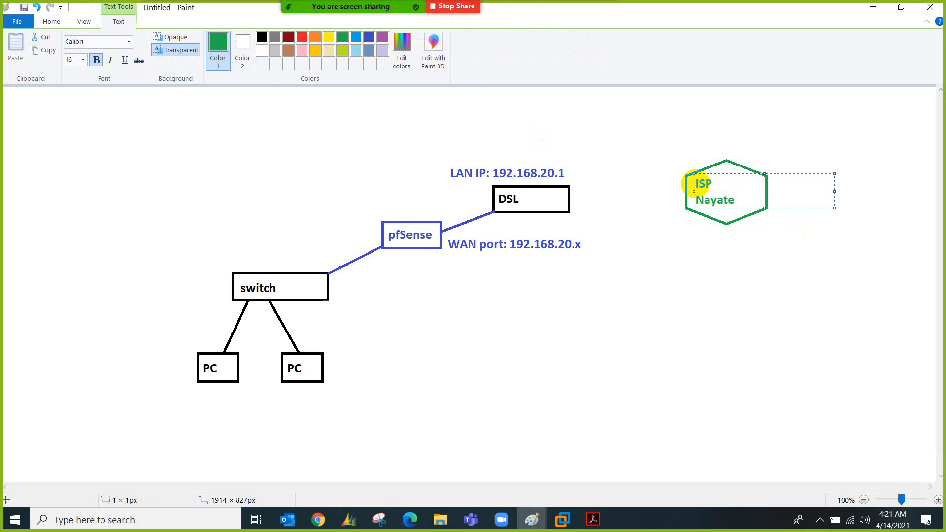
left_click(658, 180)
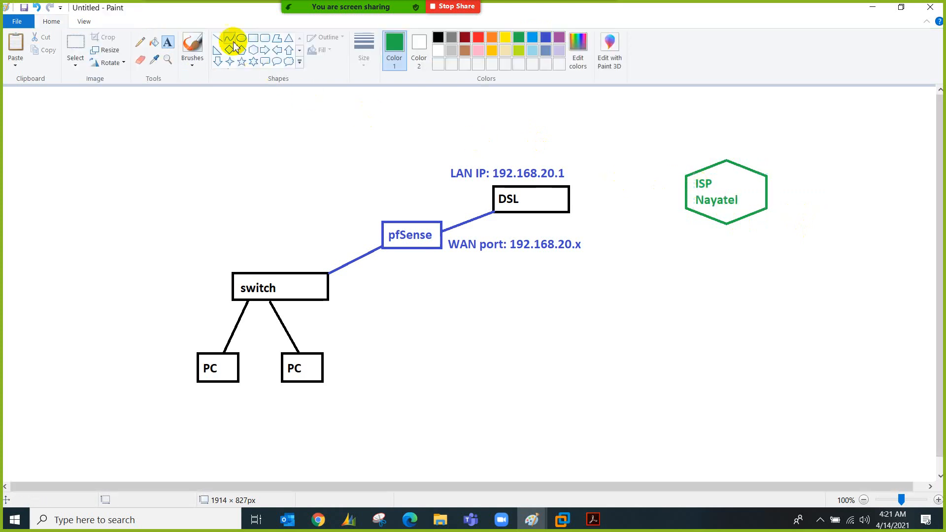
Join DSL to the ISP hexagon with a green line and brush an outline around the internal network
left_click(217, 38)
left_click_drag(570, 198, 683, 194)
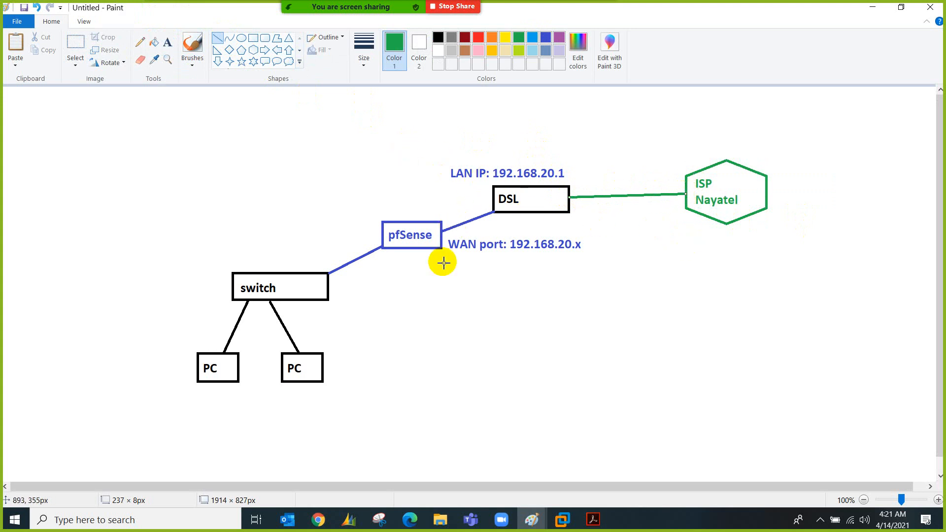
left_click(192, 44)
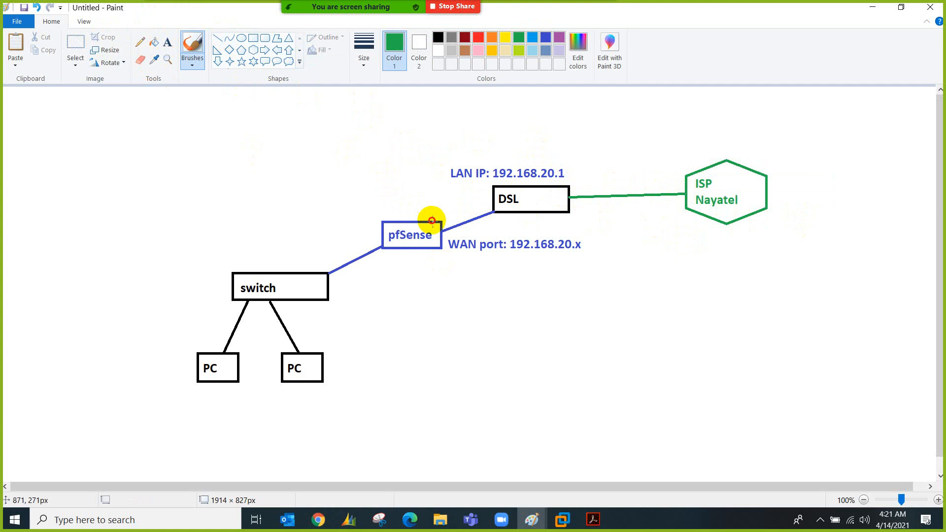
mouse_move(431, 220)
left_mouse_down()
mouse_move(309, 131)
mouse_move(126, 179)
mouse_move(76, 330)
mouse_move(127, 435)
mouse_move(333, 468)
mouse_move(454, 352)
mouse_move(461, 271)
mouse_move(443, 247)
left_mouse_up()
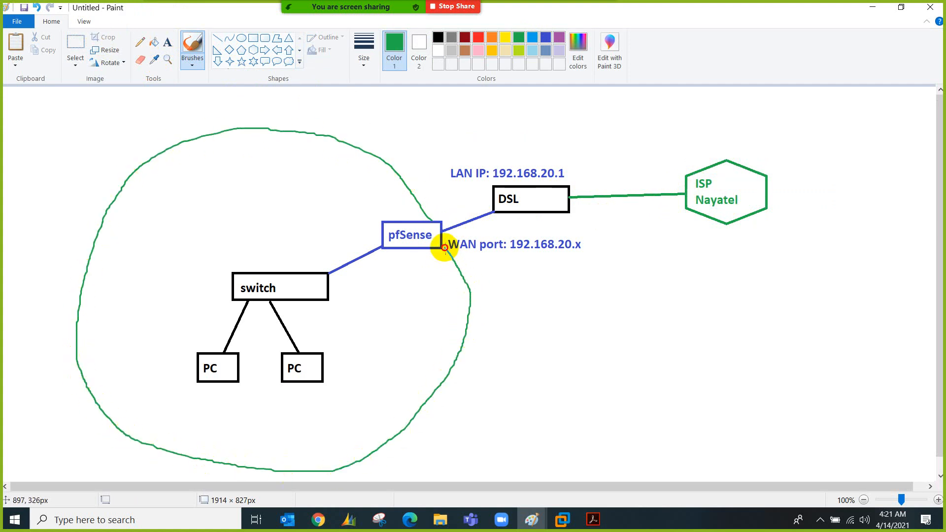
Label pfSense 'LAN IP: 10.0.0.1' below its box and start a label under the right PC
left_click(168, 42)
left_click(360, 261)
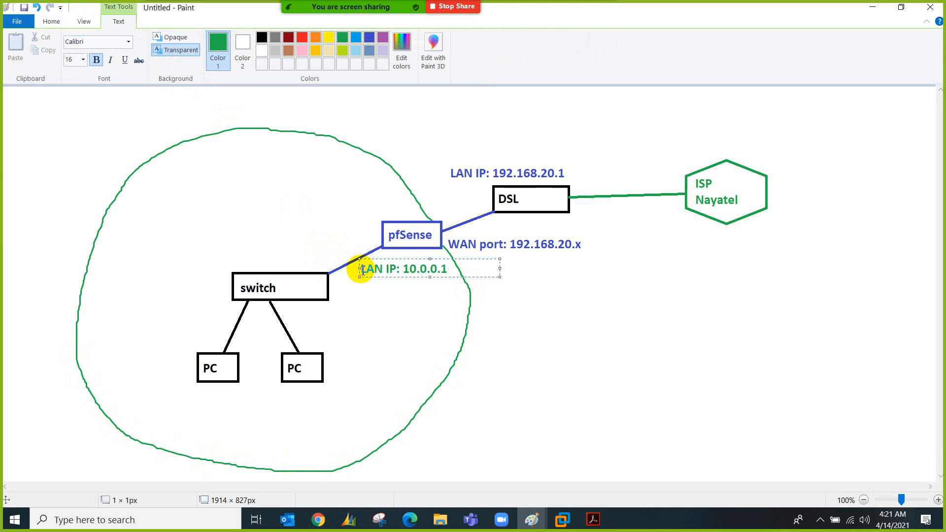
left_click(304, 397)
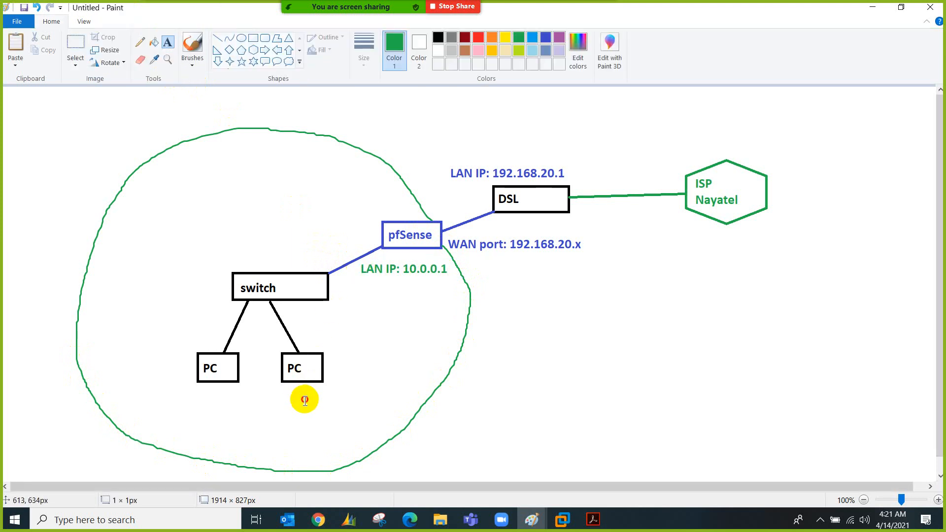
left_click(304, 398)
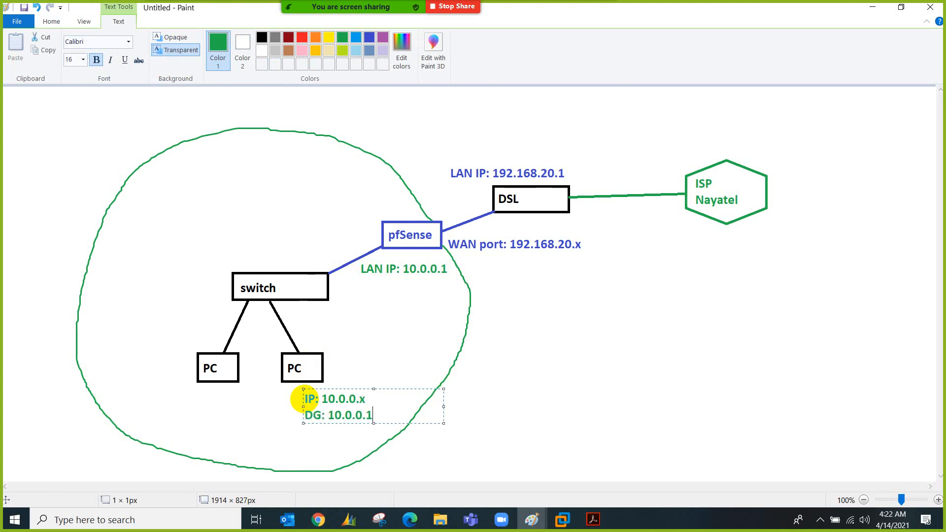
Put 'IP: 10.0.0.x / DG: 10.0.0.1' labels under the right and left PC boxes
left_click(247, 402)
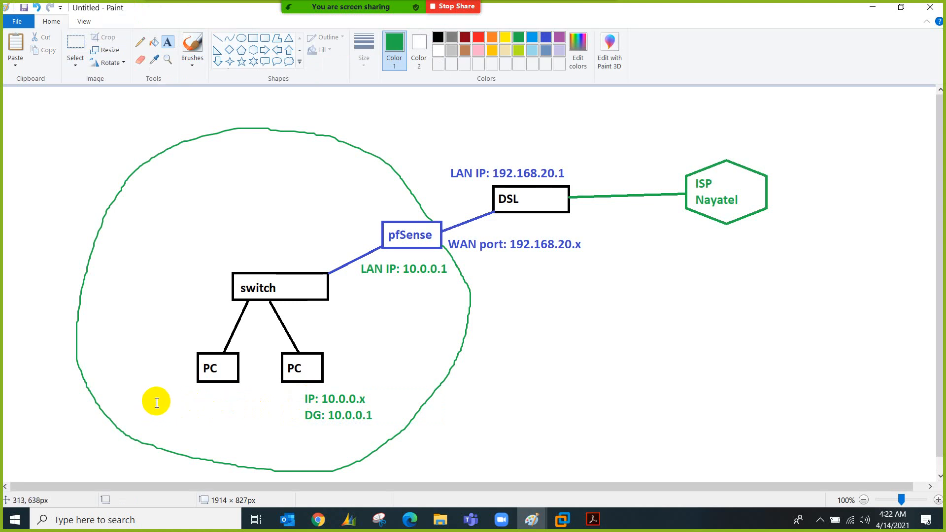
left_click(162, 397)
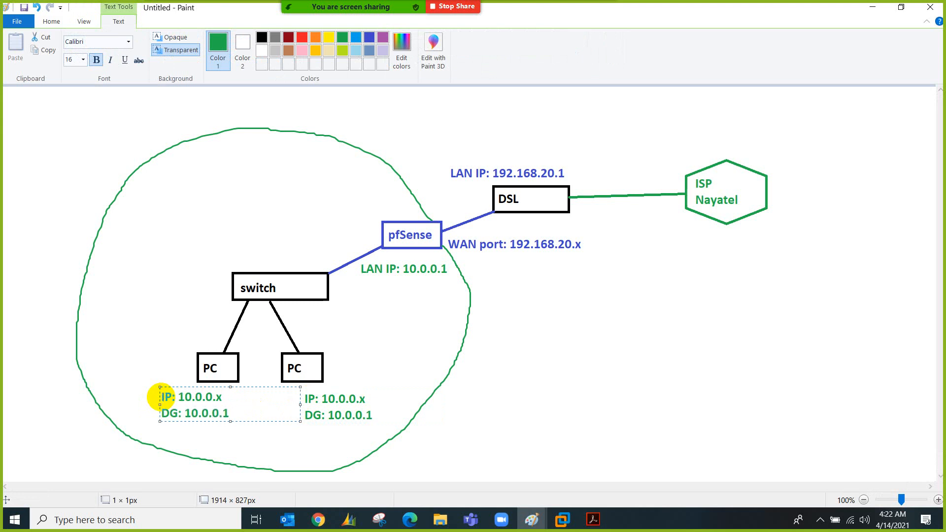
left_click(561, 344)
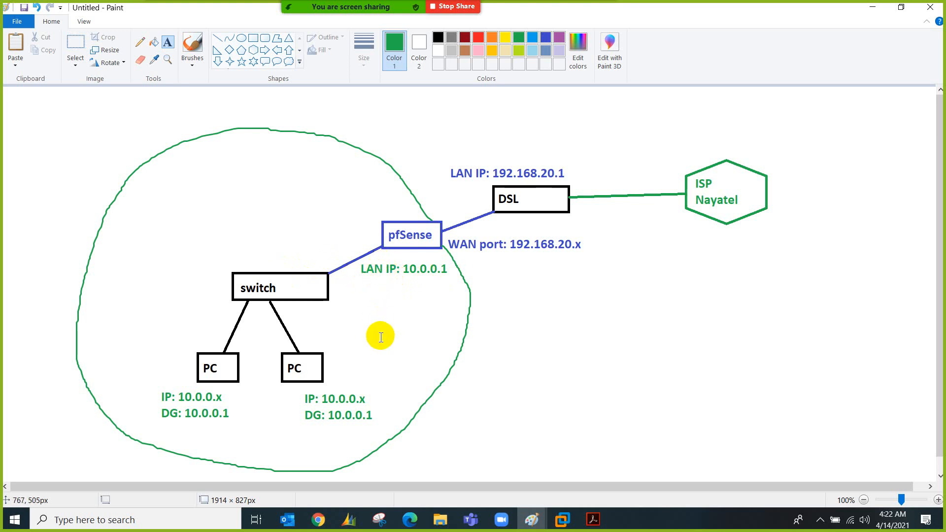
In Zoom, turn on annotation and mark the switch and the pfSense-to-DSL link
mouse_move(457, 20)
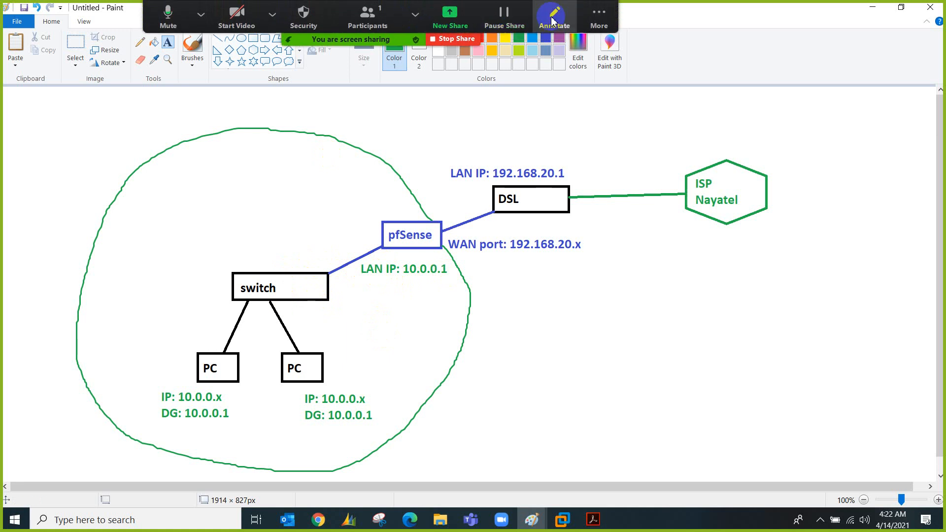
left_click(555, 20)
left_click_drag(276, 273, 286, 240)
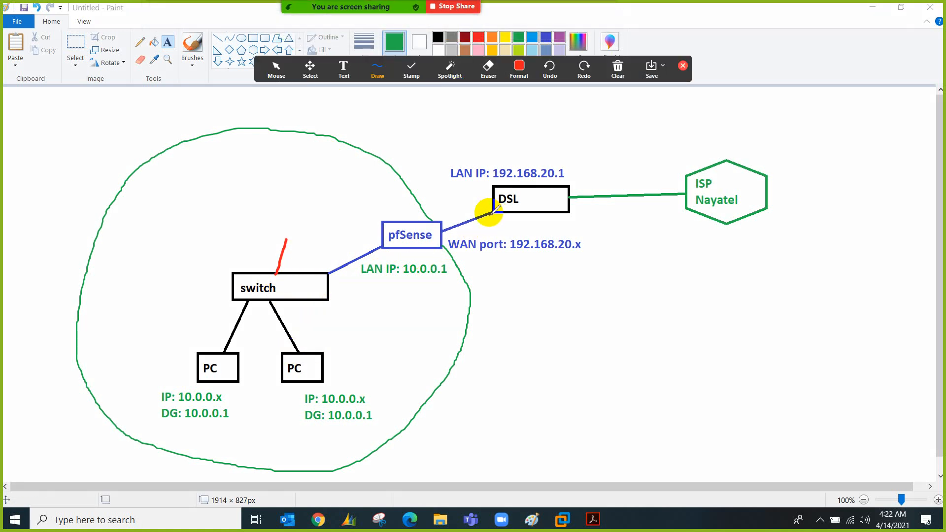
mouse_move(490, 213)
left_mouse_down()
mouse_move(453, 221)
mouse_move(442, 234)
left_mouse_up()
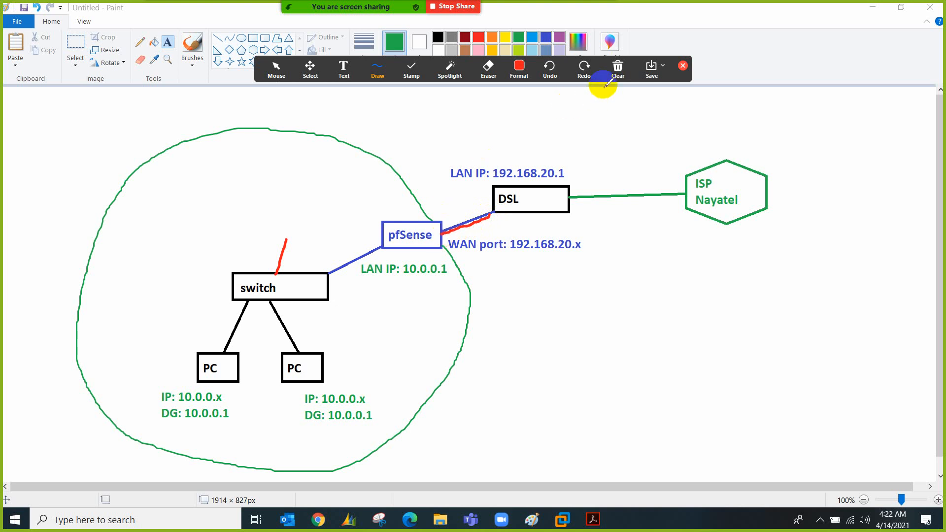
Clear all annotation drawings and close the annotation toolbar
left_click(616, 72)
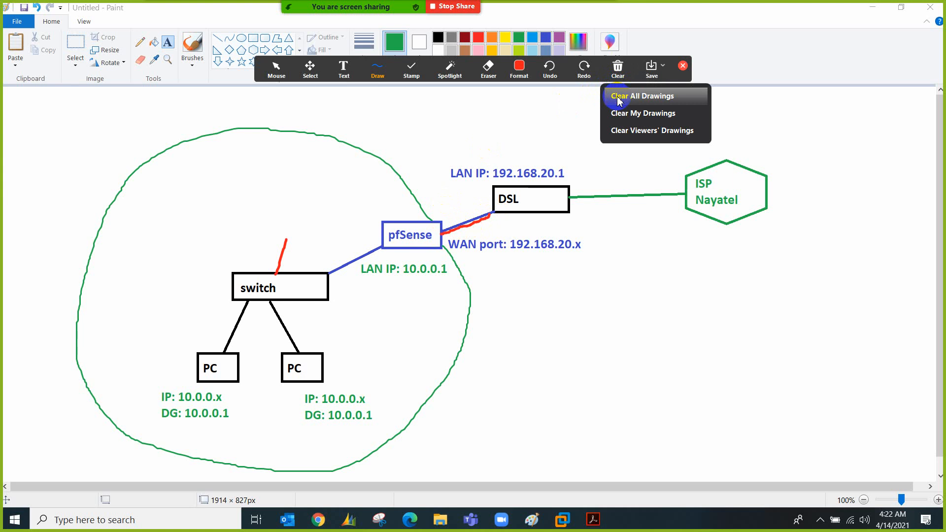
left_click(619, 96)
left_click(682, 66)
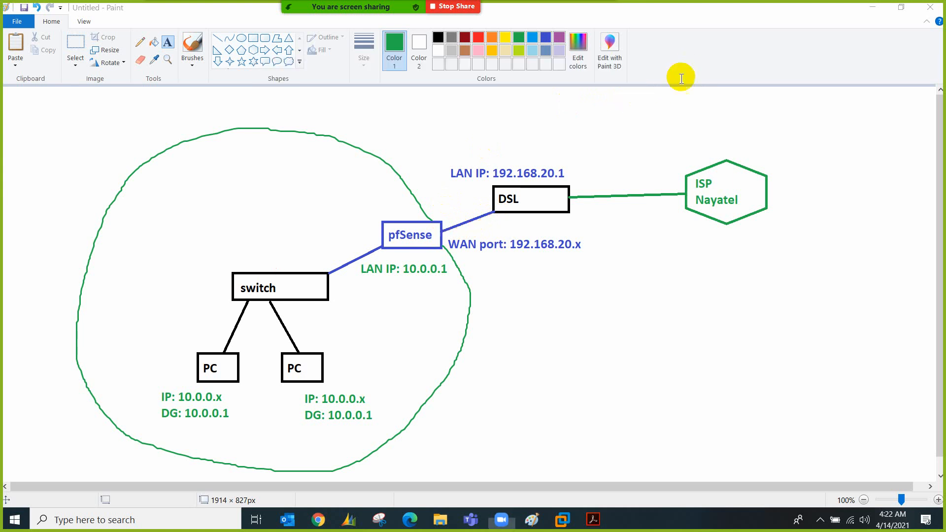
Open a blank Paint window and draw a centred box labelled 'hardware'
right_click(529, 520)
left_click(524, 453)
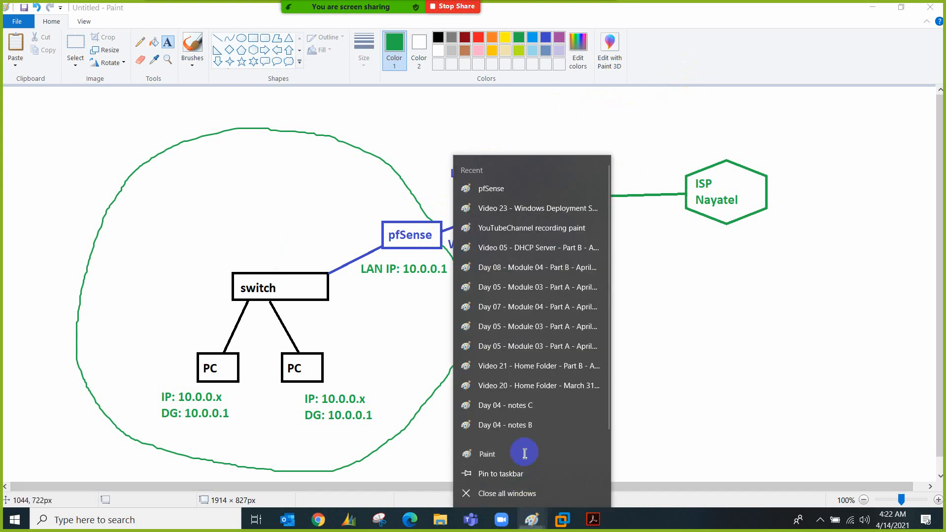
left_click(253, 38)
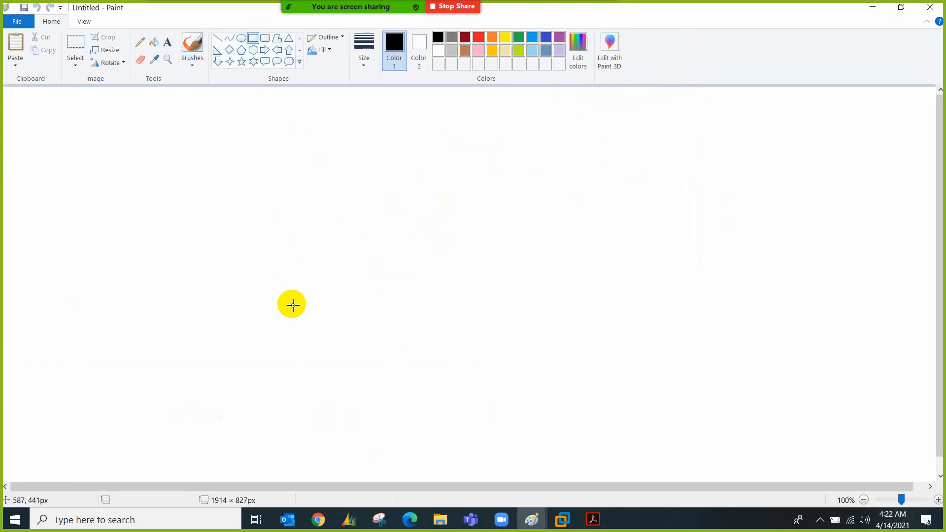
mouse_move(297, 313)
left_mouse_down()
mouse_move(317, 332)
mouse_move(409, 348)
left_mouse_up()
left_click(168, 43)
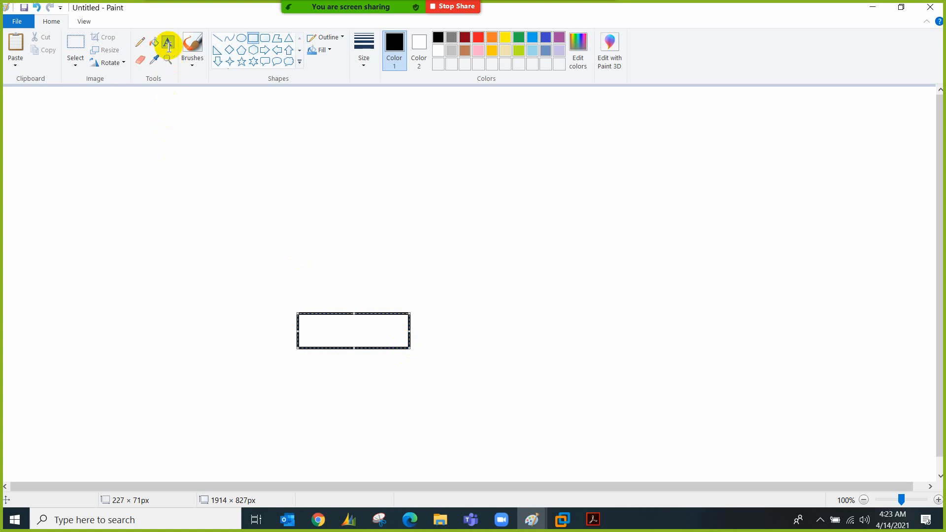
left_click(304, 333)
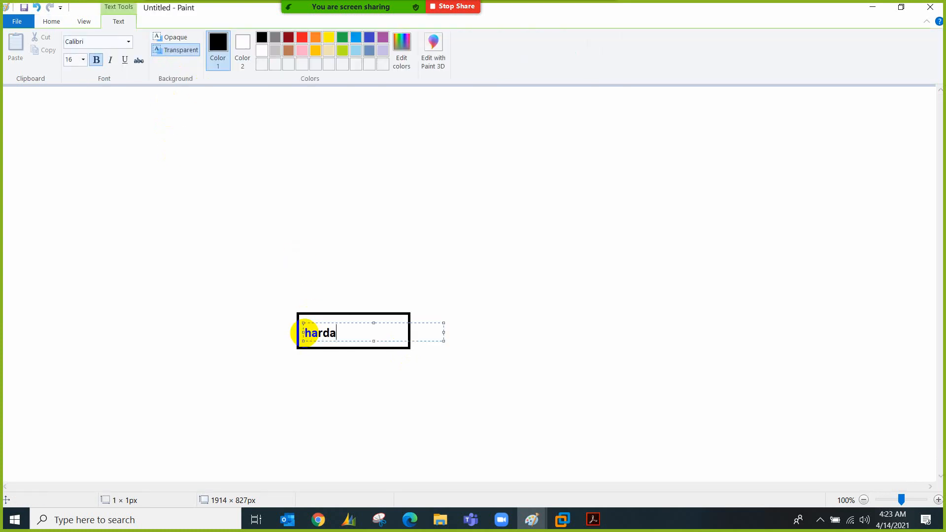
left_click(241, 333)
Check the connected Wi-Fi network, then add a 'WiFi' box brushed-linked to hardware
left_click(264, 39)
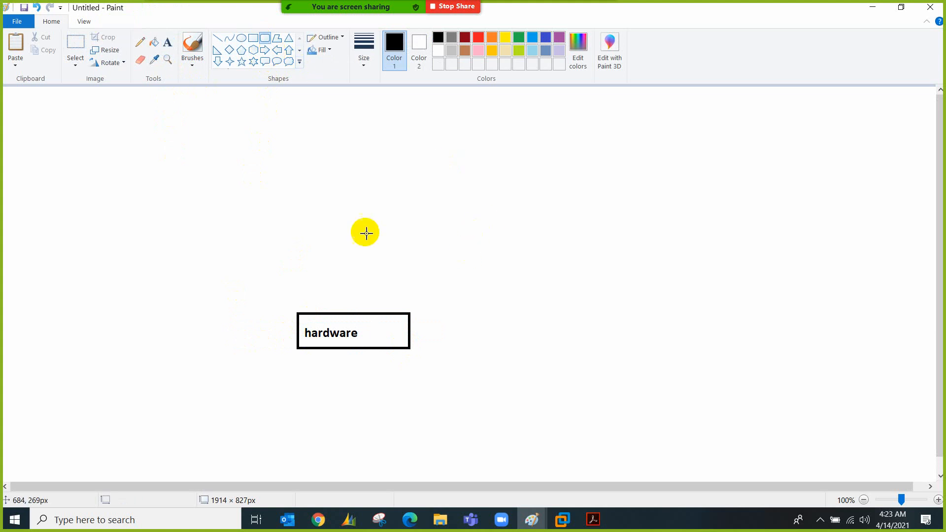
left_click(252, 38)
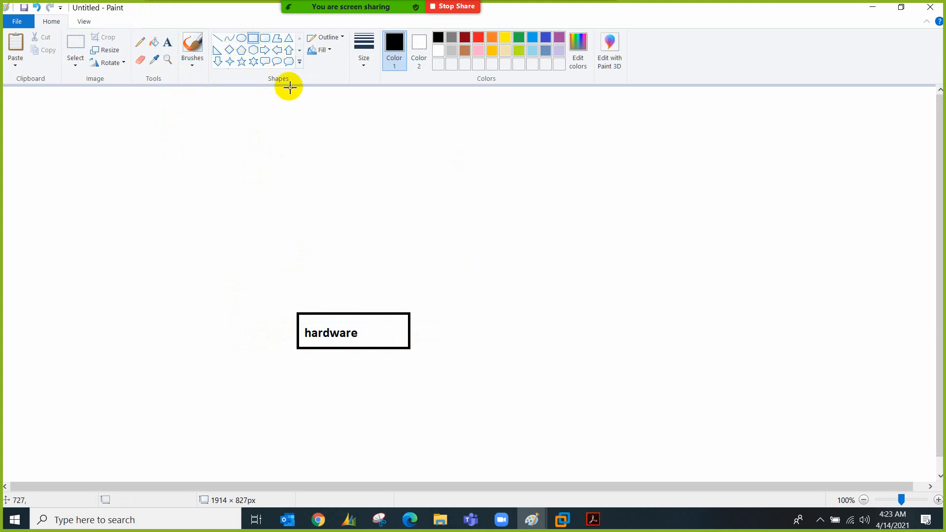
left_click(849, 521)
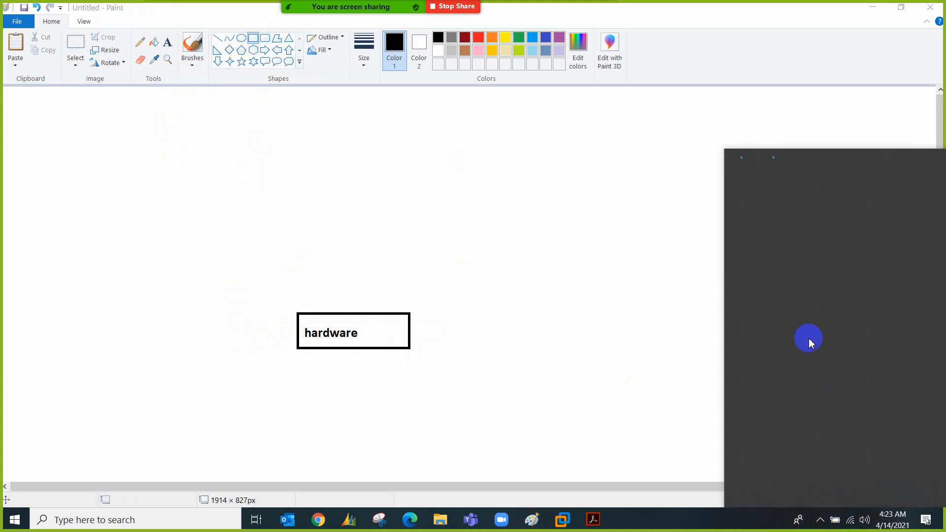
left_click(803, 192)
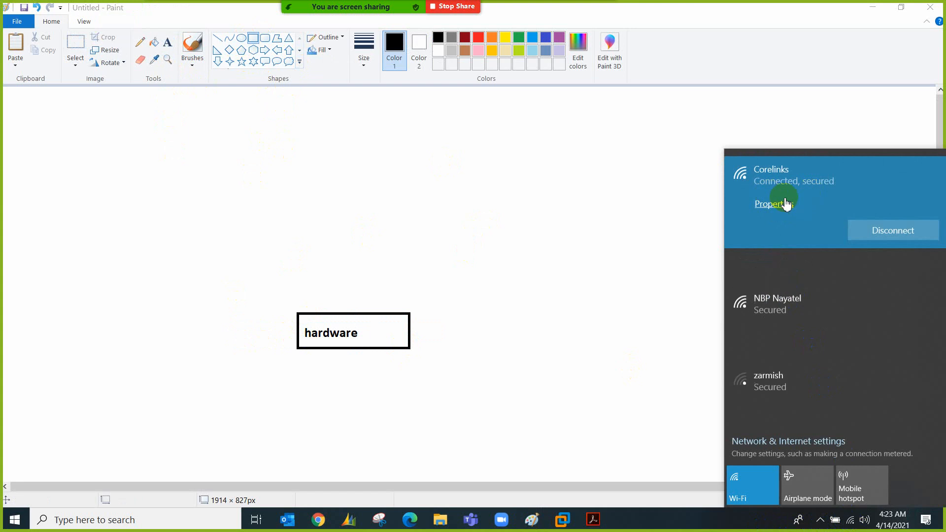
left_click(653, 277)
left_click_drag(556, 251, 636, 284)
left_click(168, 42)
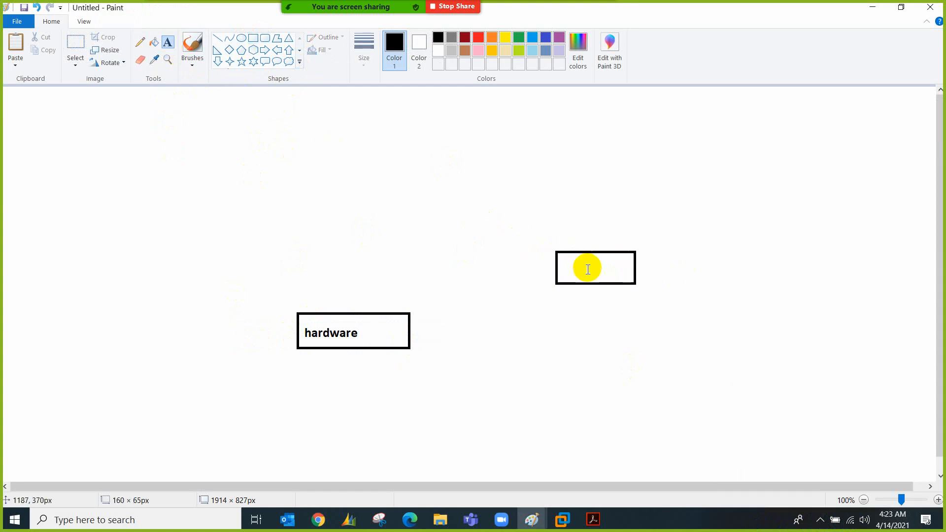
left_click(557, 258)
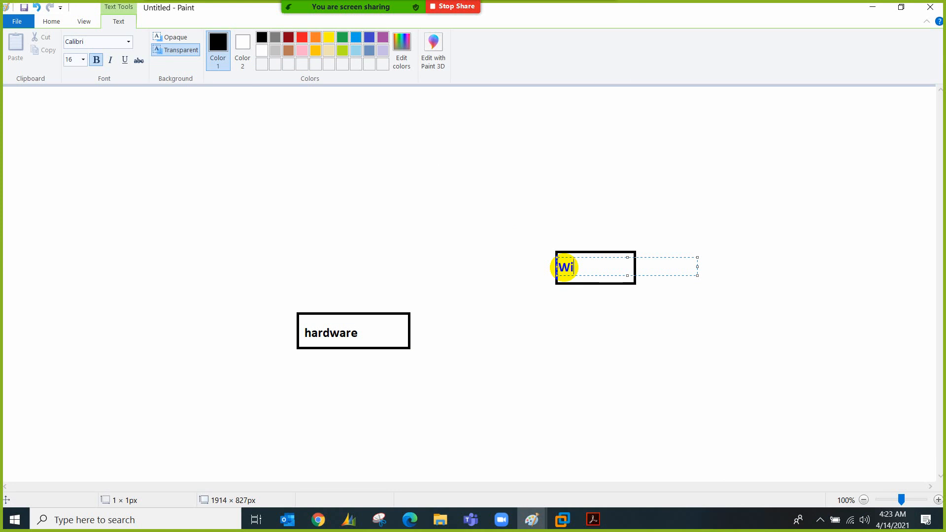
left_click(527, 307)
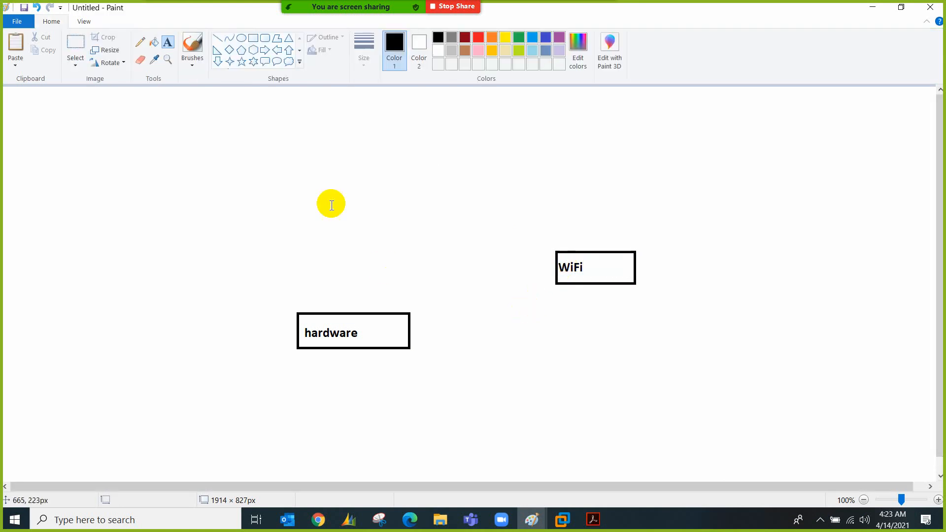
left_click(192, 49)
left_click_drag(542, 258, 419, 326)
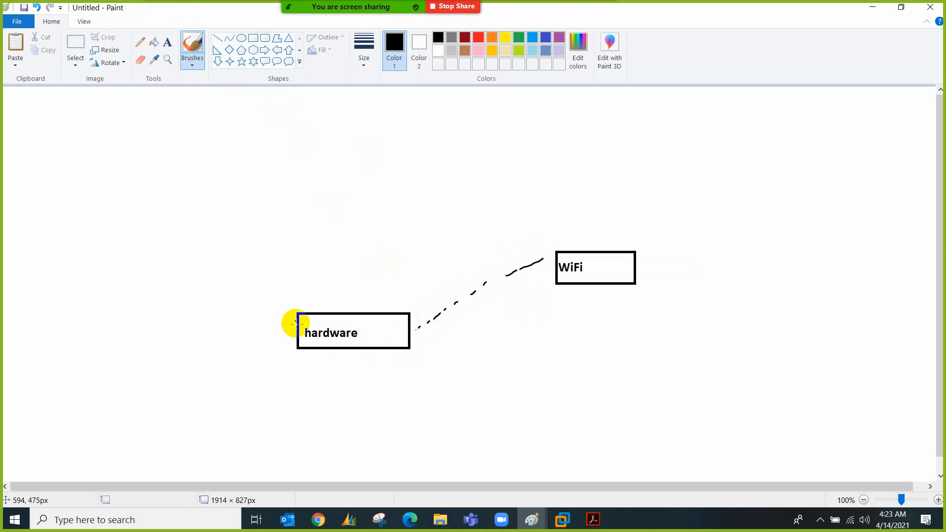
Draw a box directly above hardware labelled 'Windows 10'
left_click(253, 38)
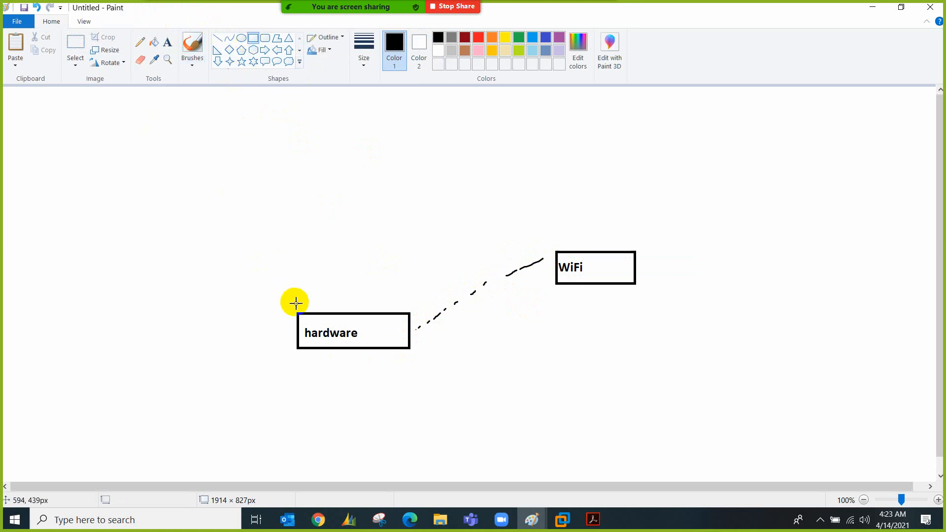
mouse_move(297, 314)
left_mouse_down()
mouse_move(298, 285)
mouse_move(393, 258)
mouse_move(408, 267)
left_mouse_up()
left_click_drag(352, 283, 349, 284)
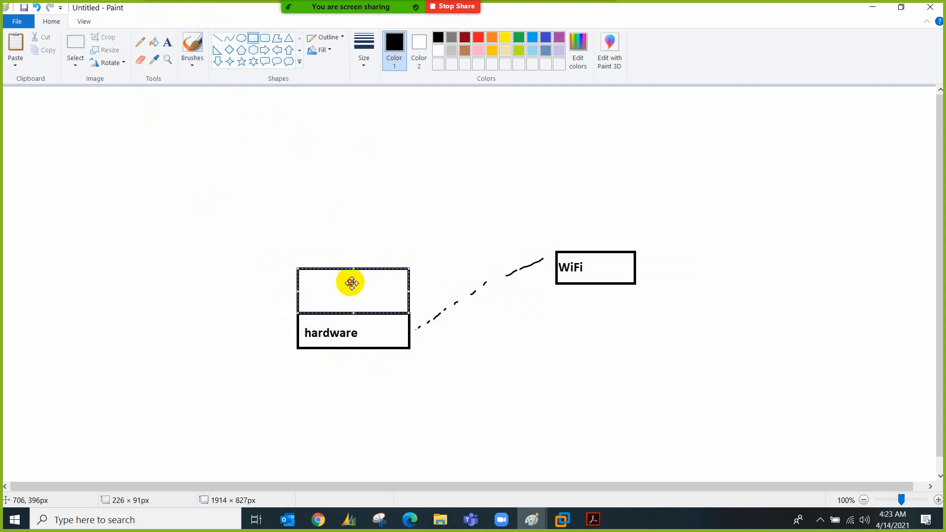
left_click(168, 42)
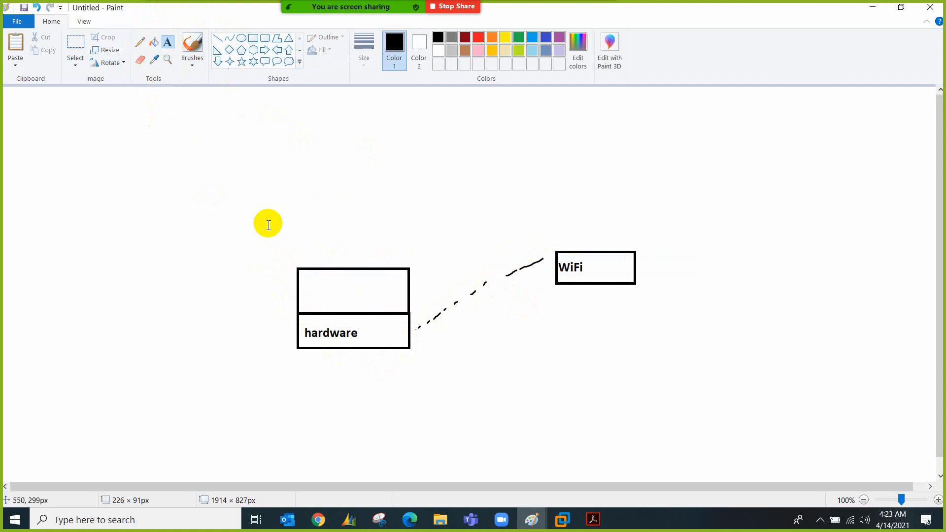
left_click(306, 274)
type("Windows 10")
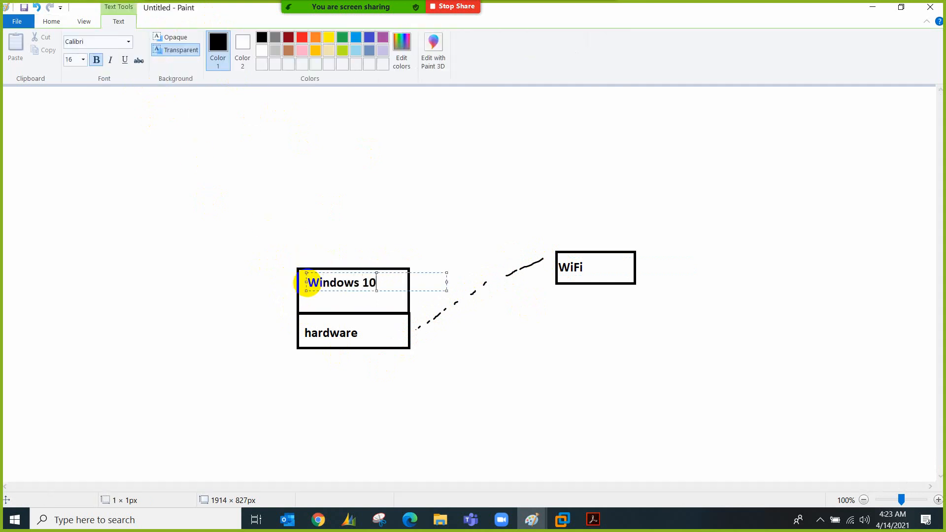
left_click(253, 274)
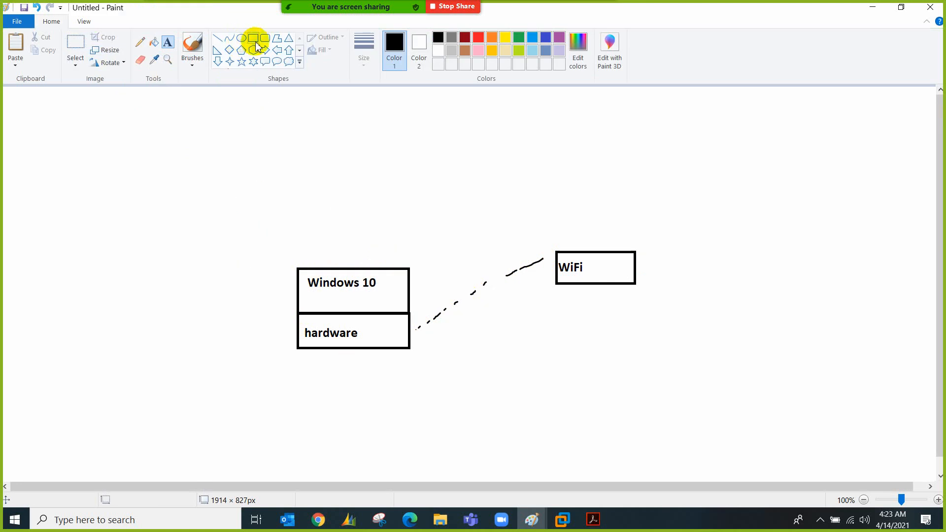
left_click(253, 38)
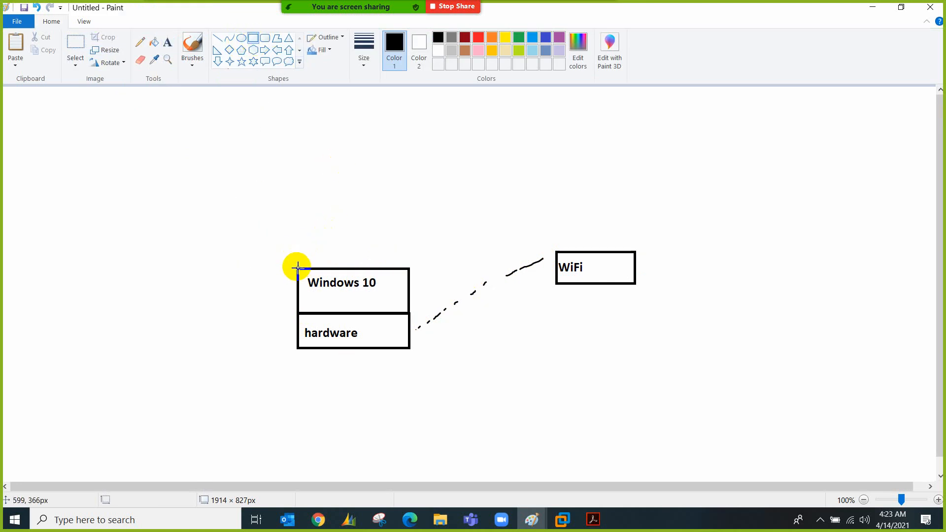
Draw a box atop Windows 10 labelled 'VMware Workstation' on two lines
left_click_drag(298, 268, 409, 221)
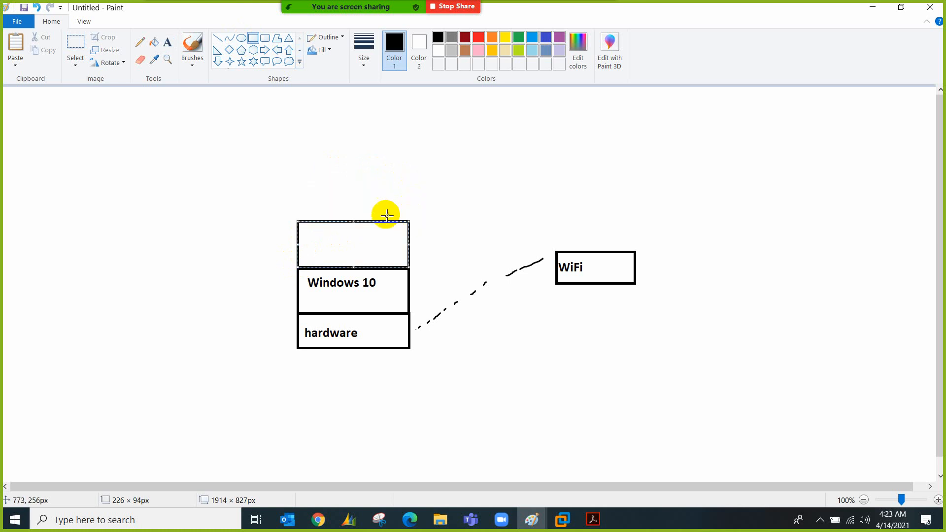
left_click(167, 42)
left_click(302, 227)
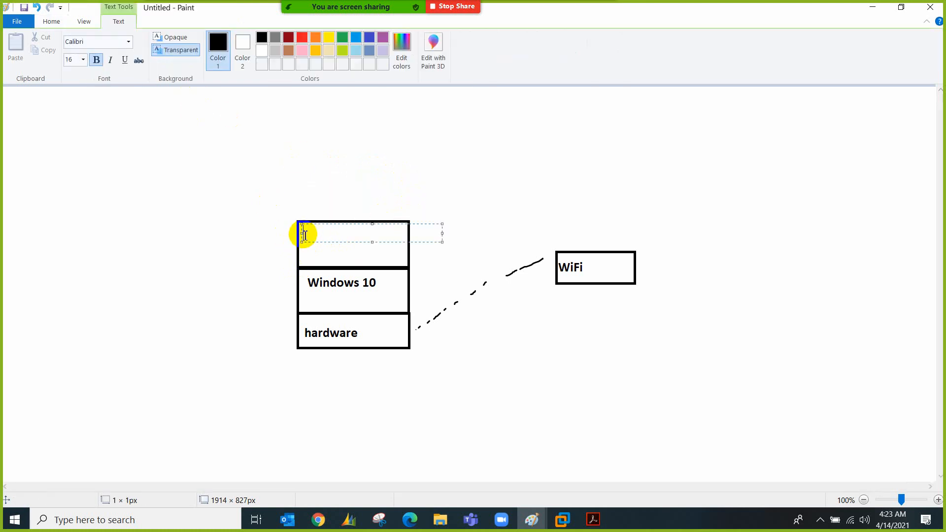
type("VMware W")
key("BackSpace")
key("BackSpace")
key("Return")
type("Workstation")
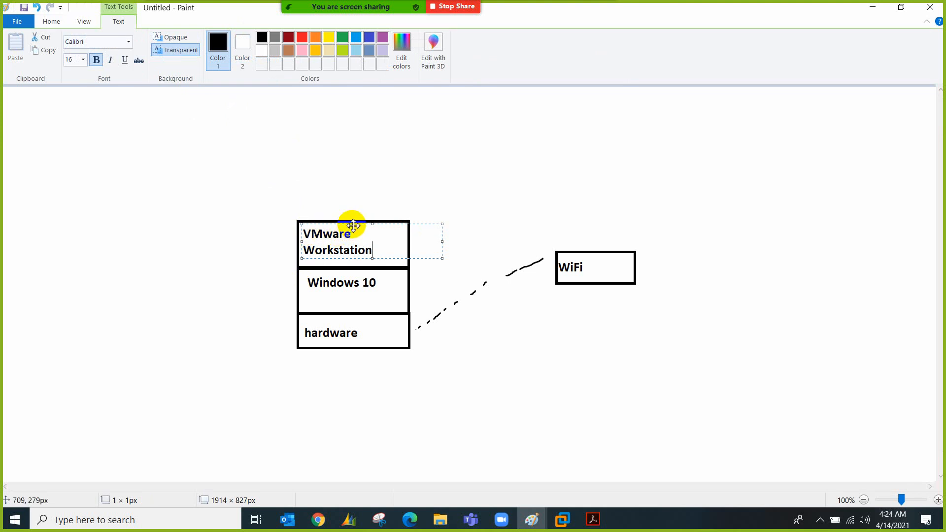
left_click(272, 215)
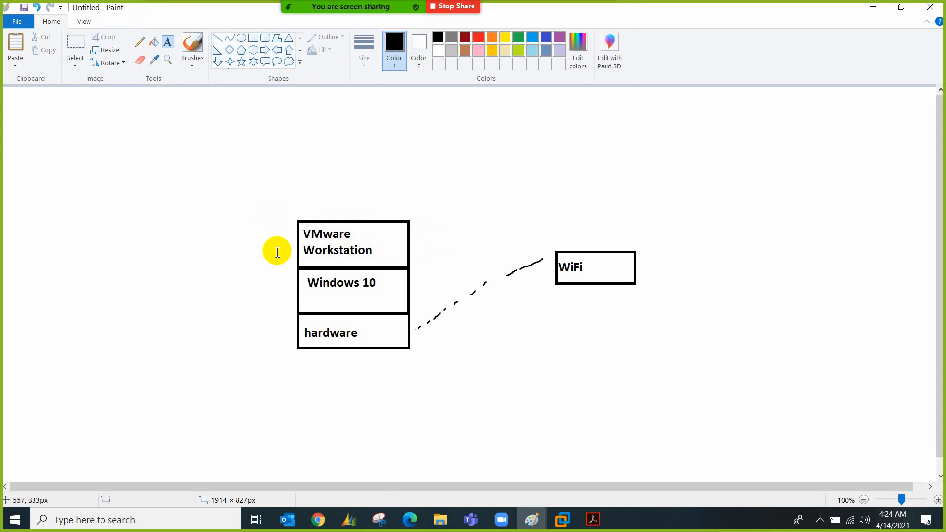
Write a note at the left edge listing NAT, host-only and bridged (auto) on separate lines
left_click(22, 321)
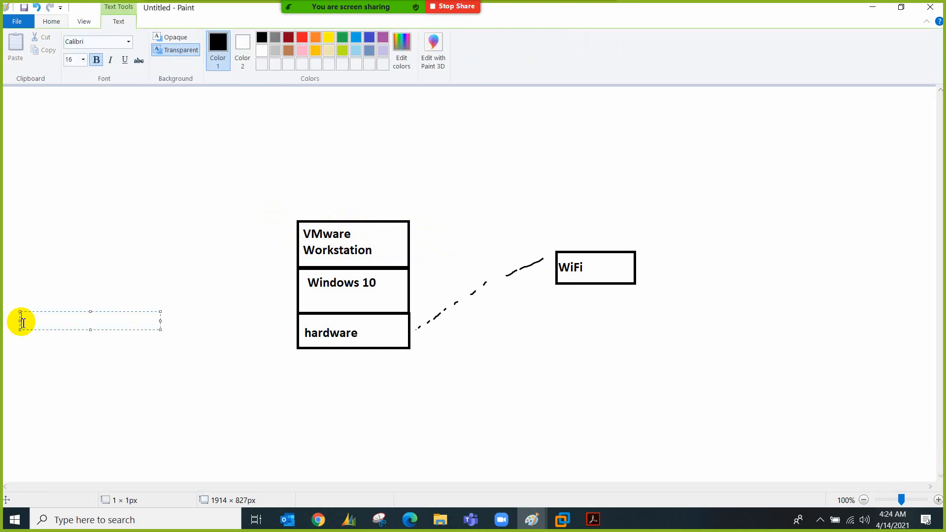
type("NAT'")
key("BackSpace")
key("Return")
type("o")
key("BackSpace")
type("host")
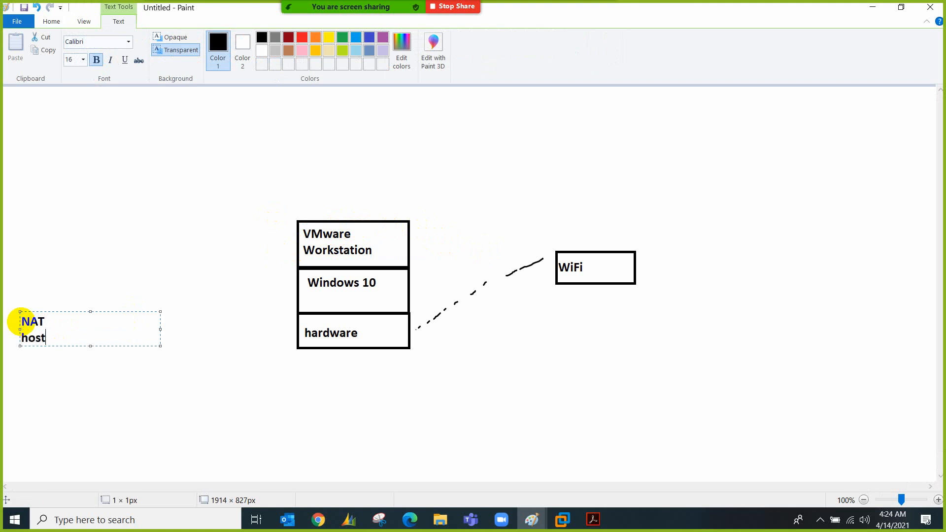
type("-only")
key("Return")
type("brighed")
key("BackSpace")
key("BackSpace")
key("BackSpace")
type("ged")
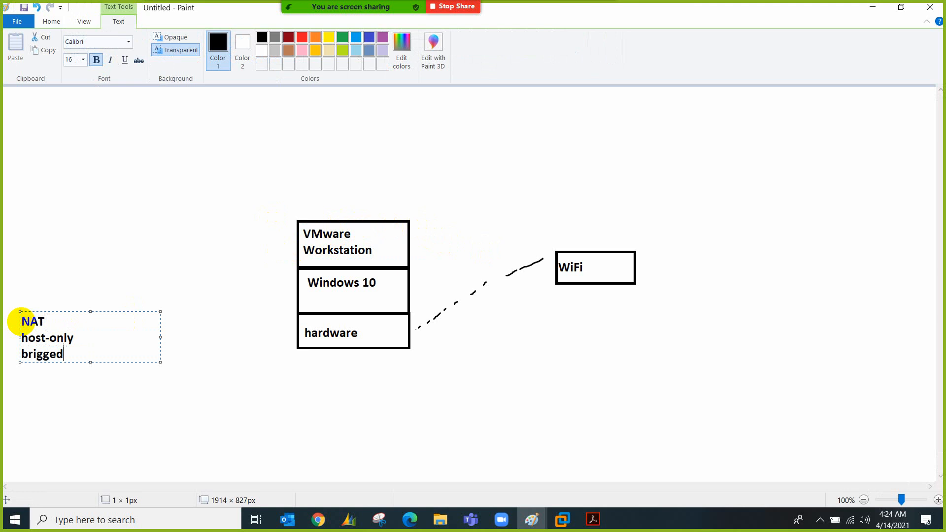
key("BackSpace")
key("BackSpace")
key("BackSpace")
type("deg")
key("BackSpace")
key("BackSpace")
key("BackSpace")
key("BackSpace")
type("g")
type("ged")
type(" (auto")
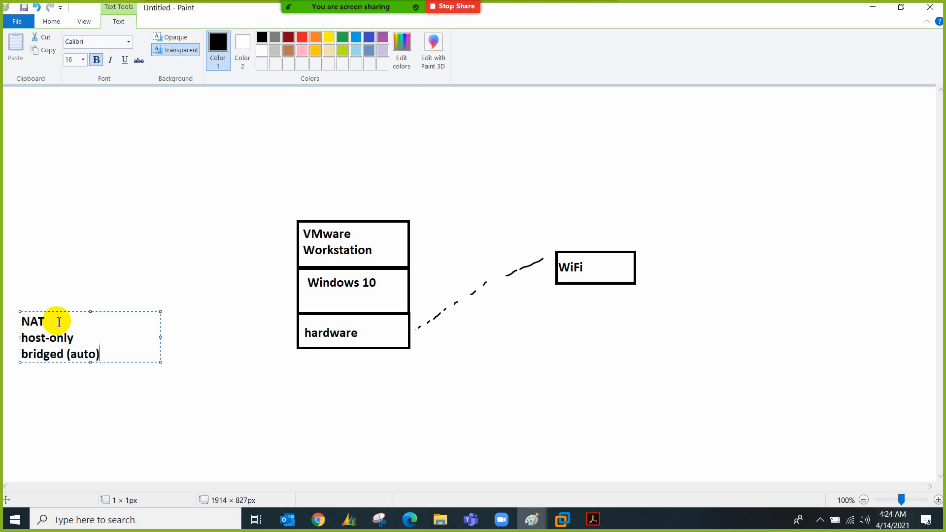
type(")")
Add a small 'vm' box above VMware Workstation, then bring VMware Workstation forward
left_click(147, 261)
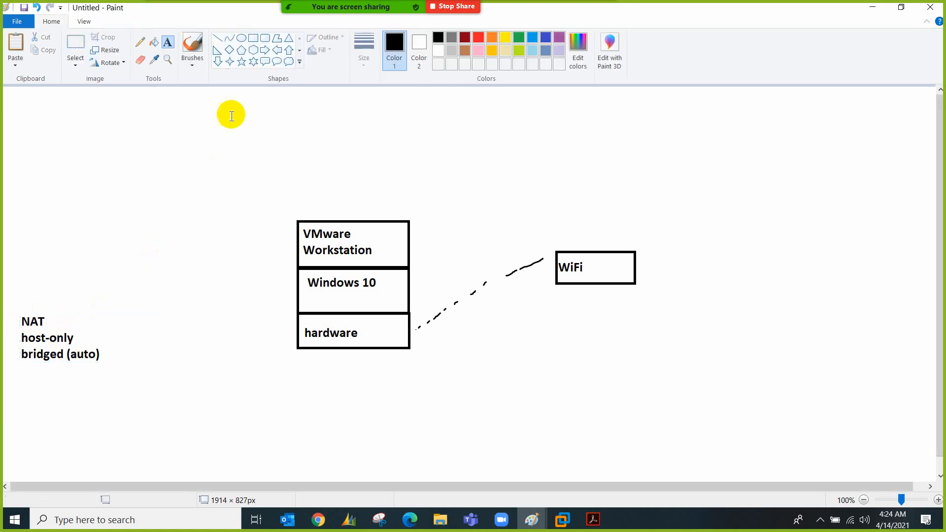
left_click(253, 38)
left_click_drag(369, 180, 422, 209)
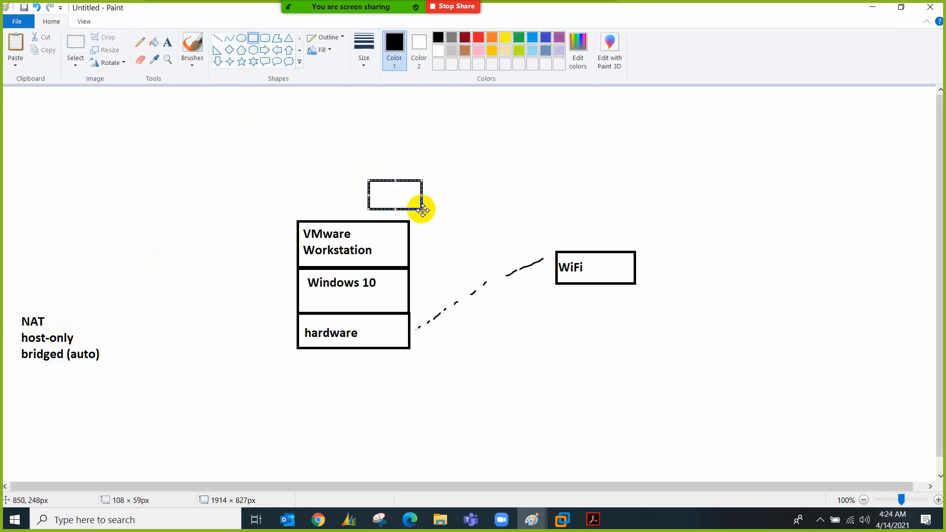
left_click(168, 42)
left_click(375, 192)
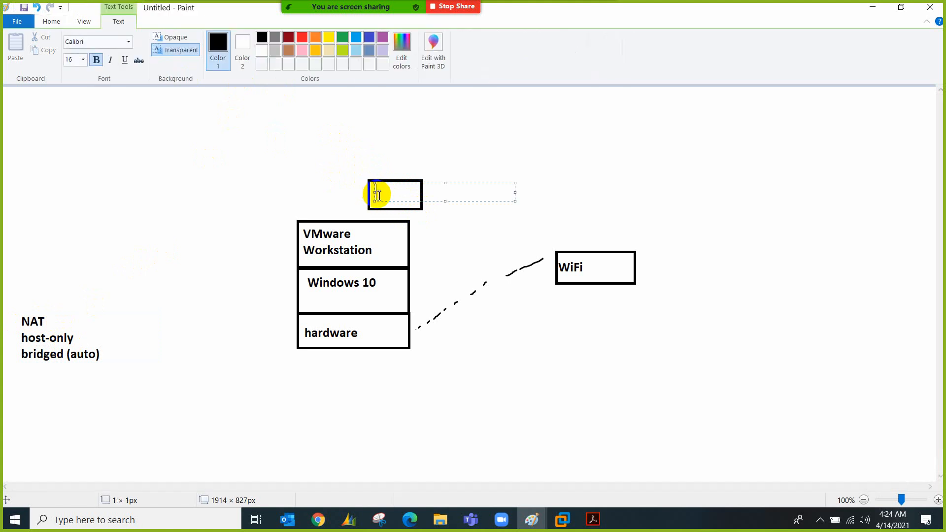
type("vm")
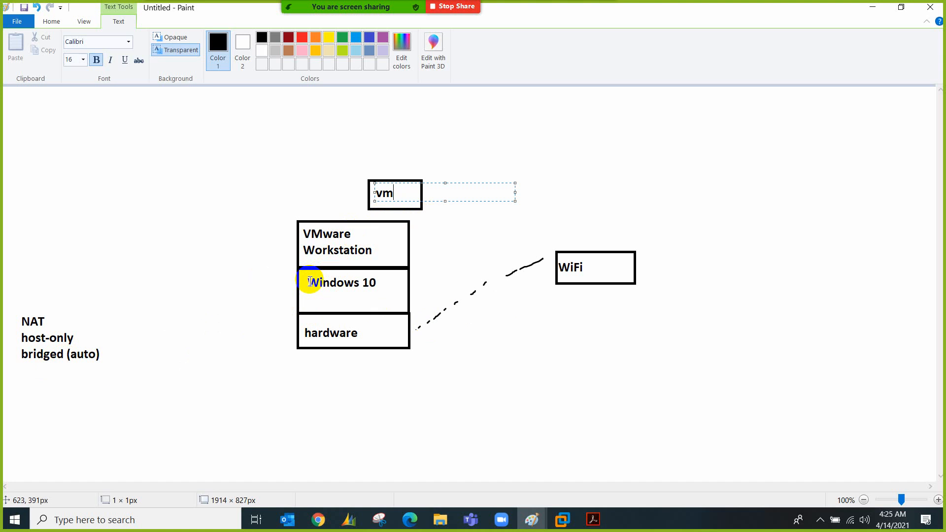
left_click(286, 323)
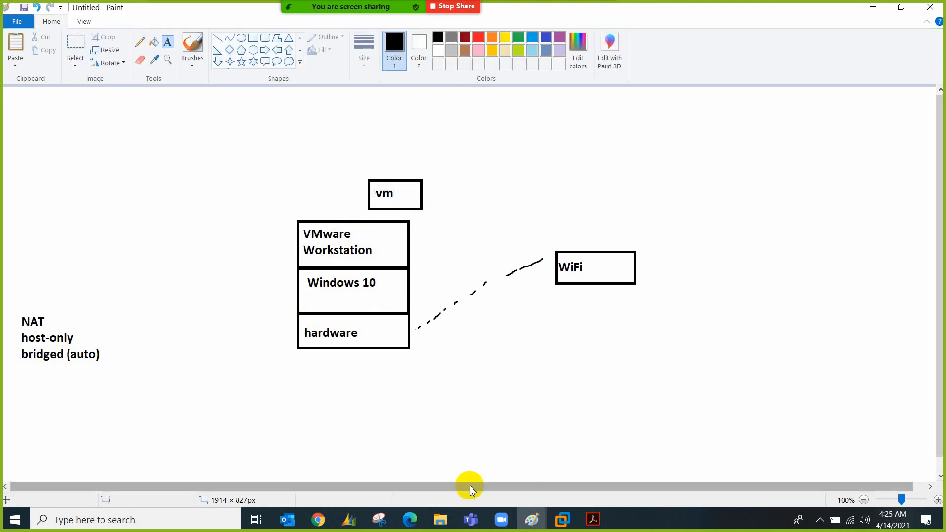
left_click(550, 526)
Open the Virtual Network Editor with administrator rights, select bridged VMnet0, and turn on magnification
left_click(32, 28)
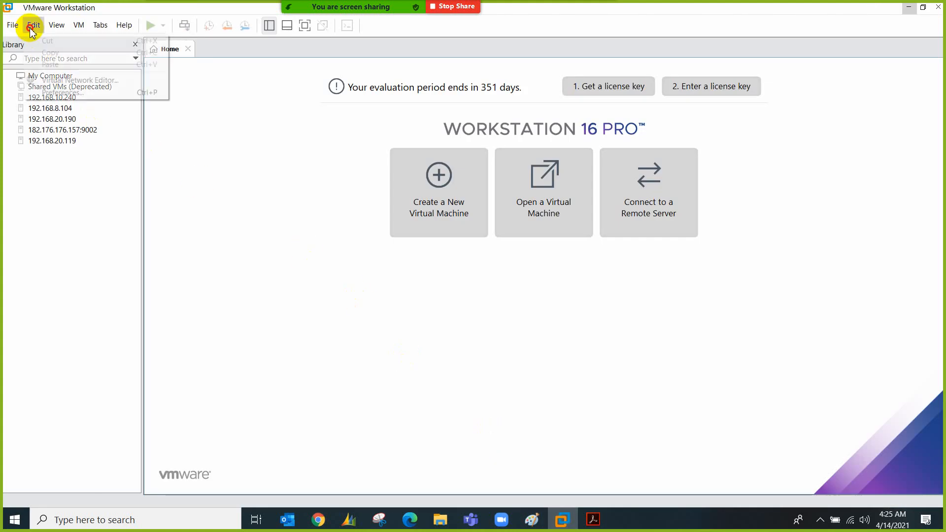
left_click(74, 79)
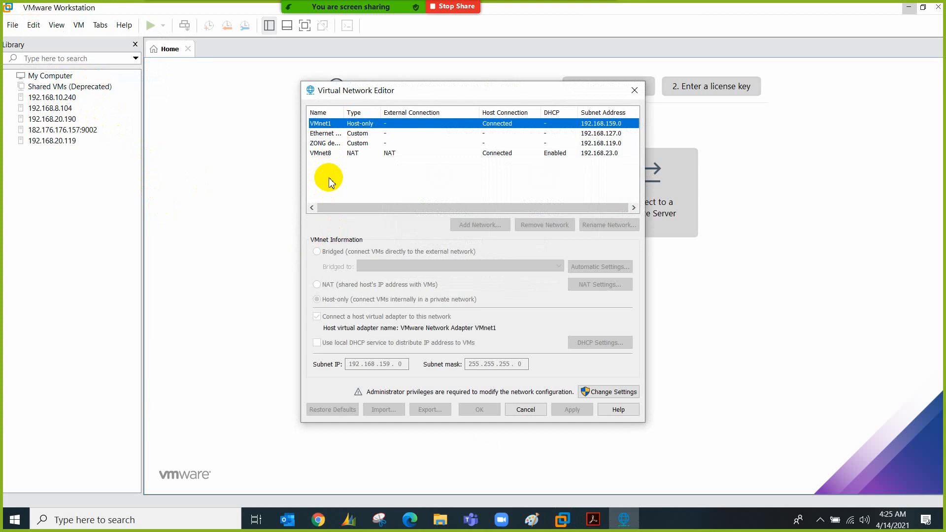
left_click(595, 392)
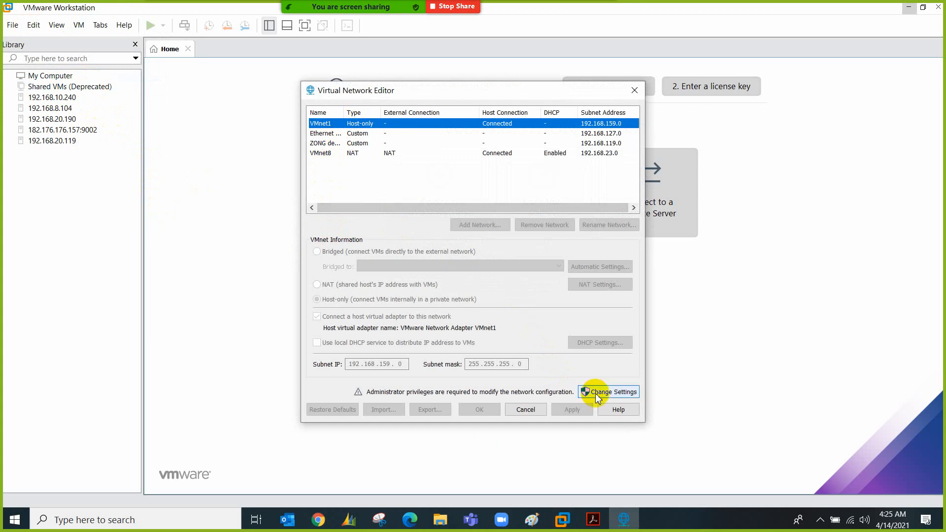
left_click(820, 520)
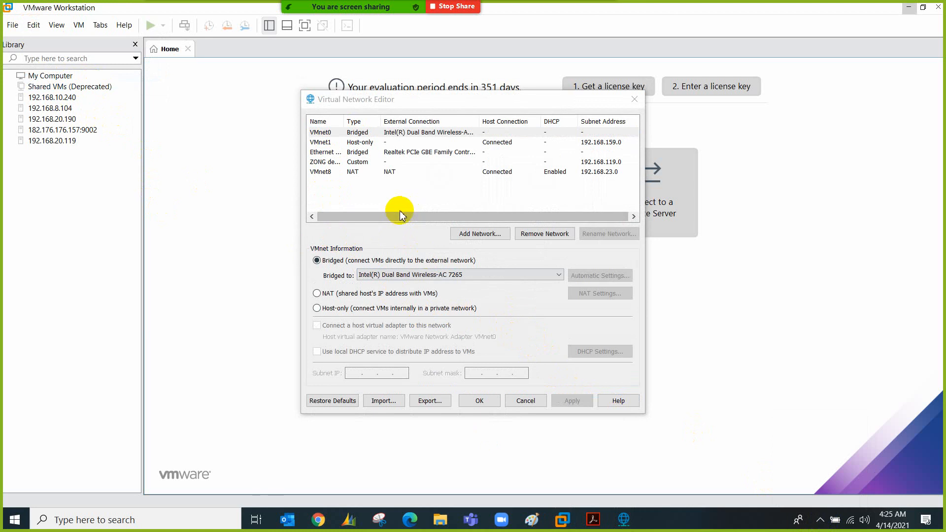
left_click(324, 133)
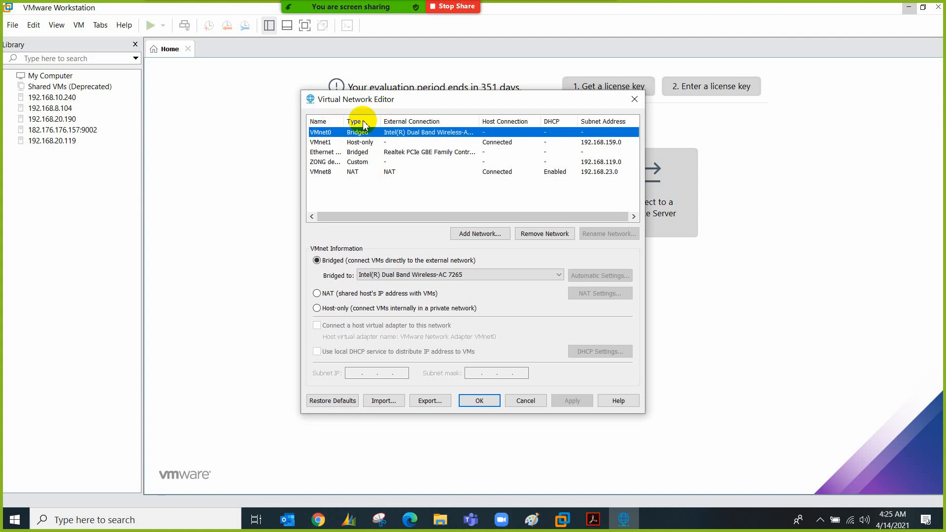
key("super+plus")
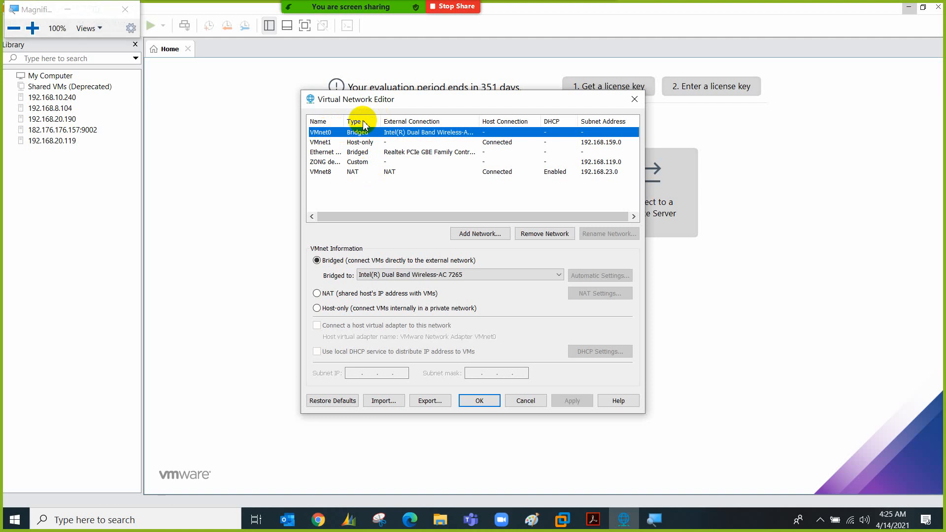
Magnify the screen to 200% and select VMnet1 to show its host-only subnet settings
key("super+plus")
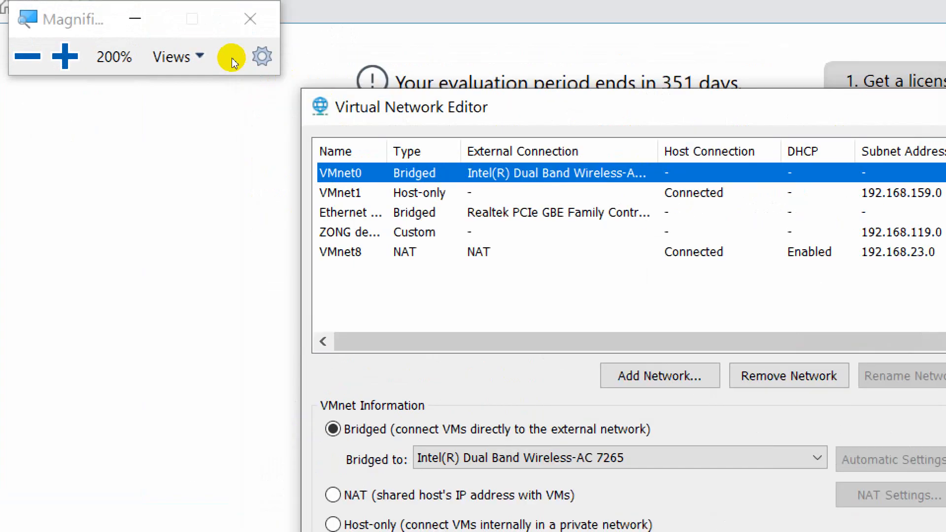
left_click(112, 29)
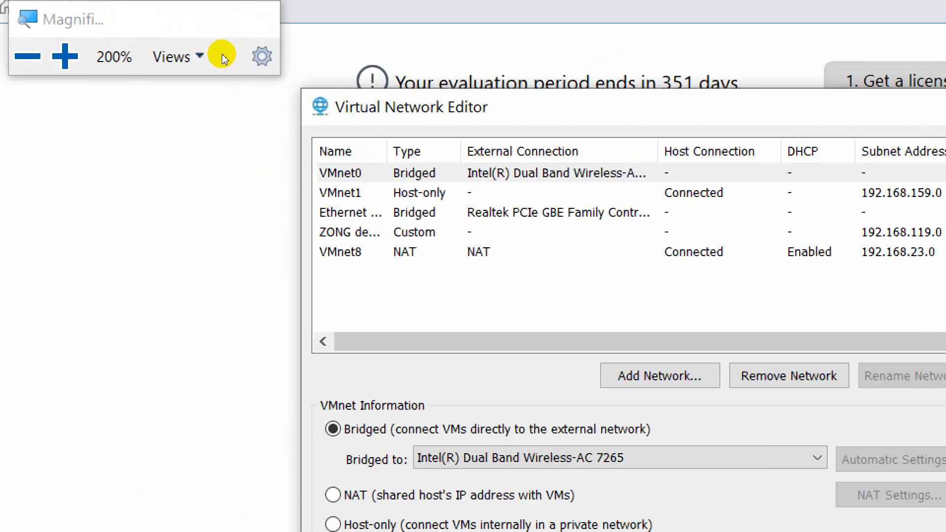
left_click(373, 107)
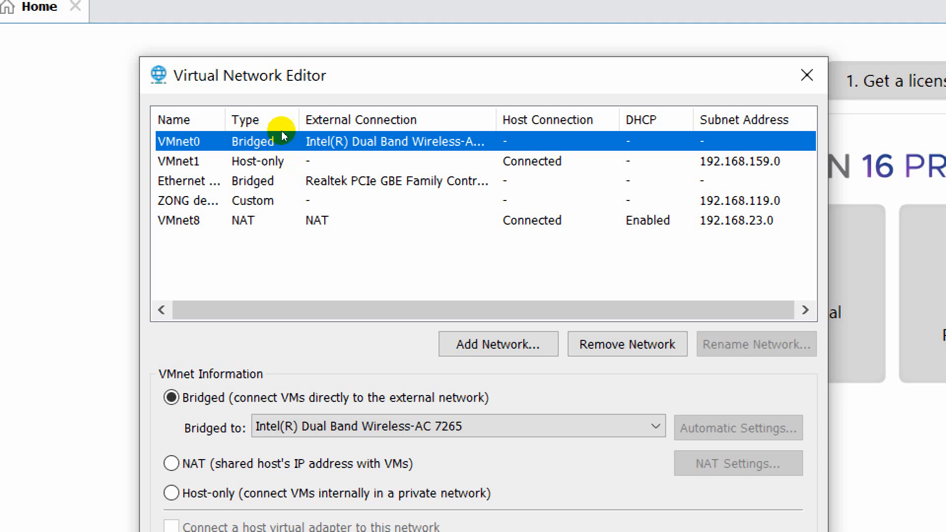
key("Down")
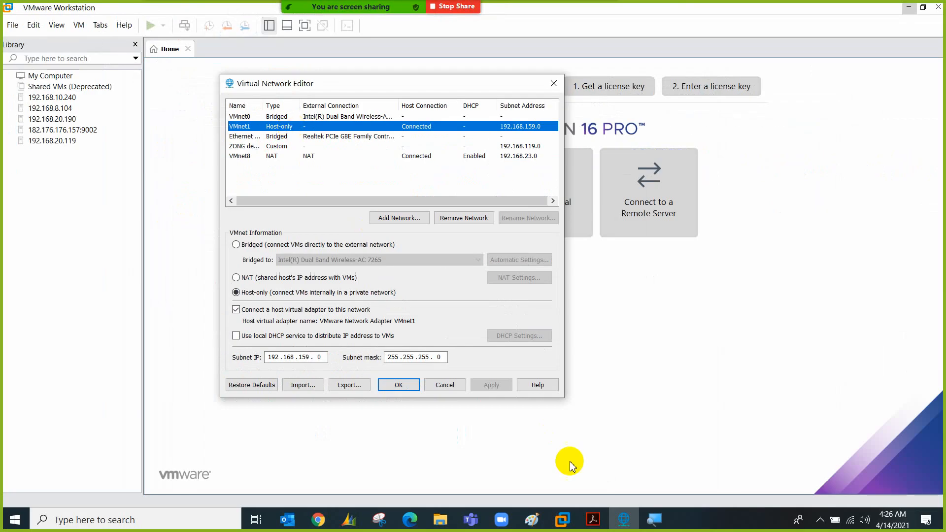
left_click(531, 519)
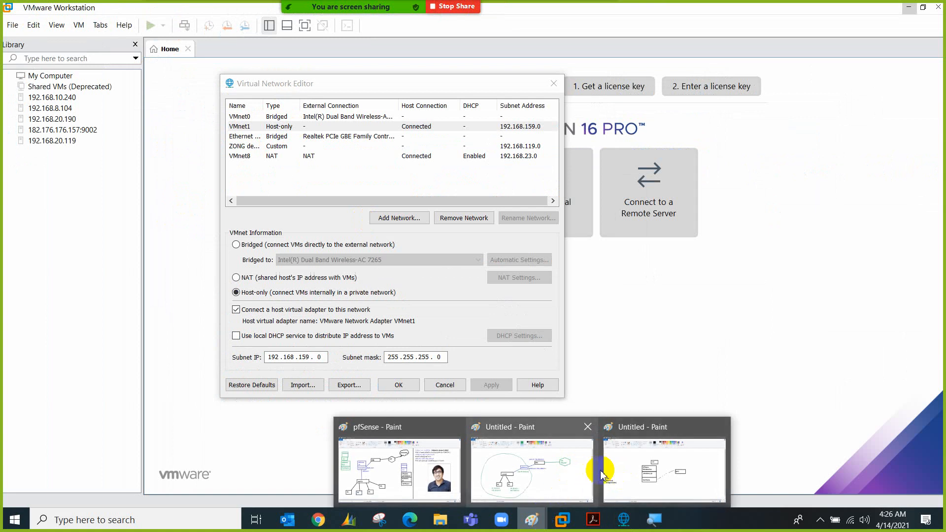
Tag host-only with '(vmnet1)' in the untitled Paint network-modes sketch, then return to VMware
left_click(620, 474)
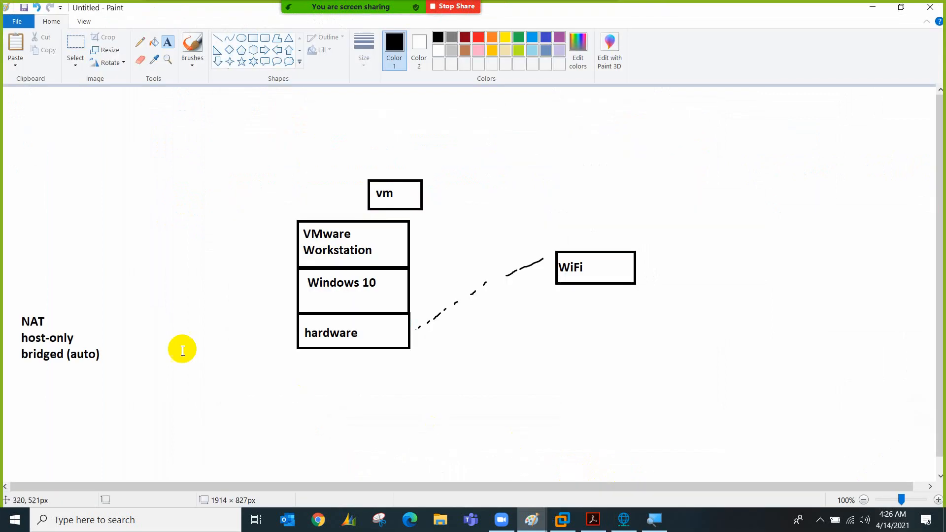
left_click(79, 329)
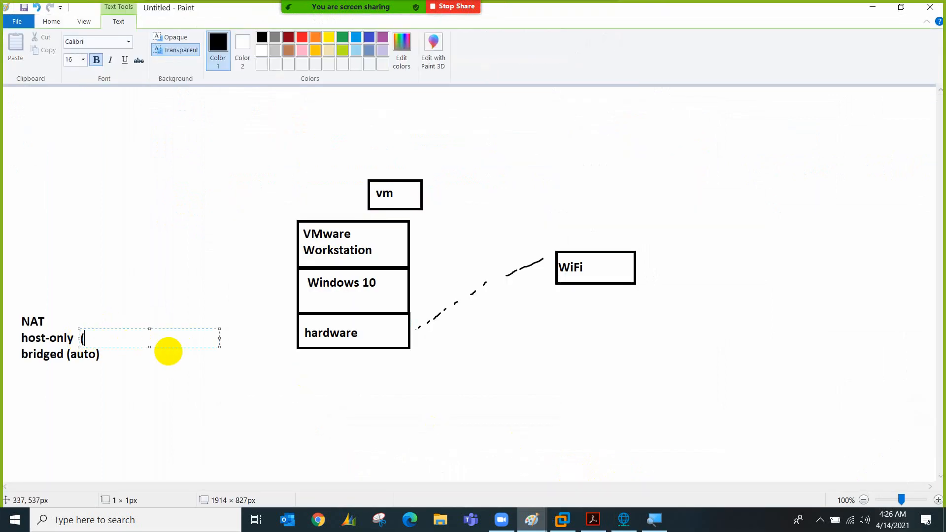
type("(vmnet1")
left_click(153, 364)
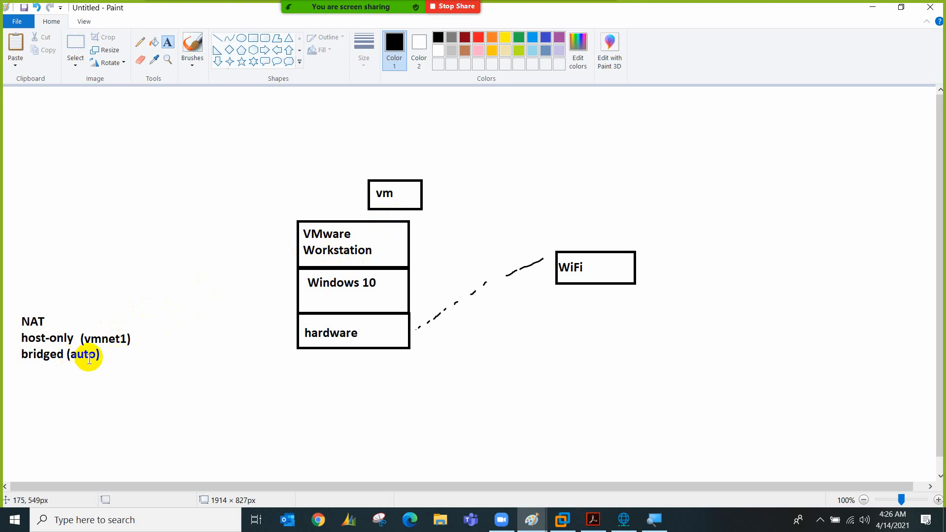
left_click(559, 518)
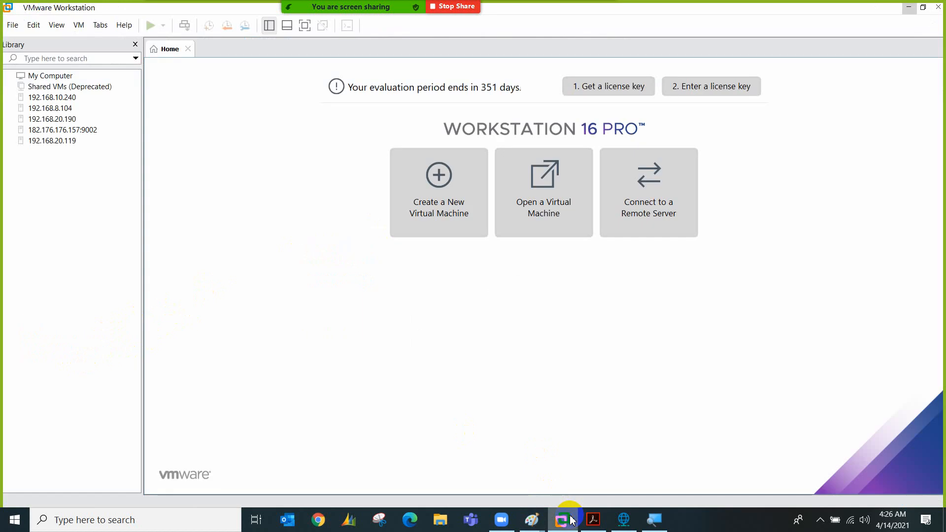
Annotate the network editor screen with 'vmnet0 (WAN)' and 'vmnet1 (LAN)' below VMnet8
left_click(621, 517)
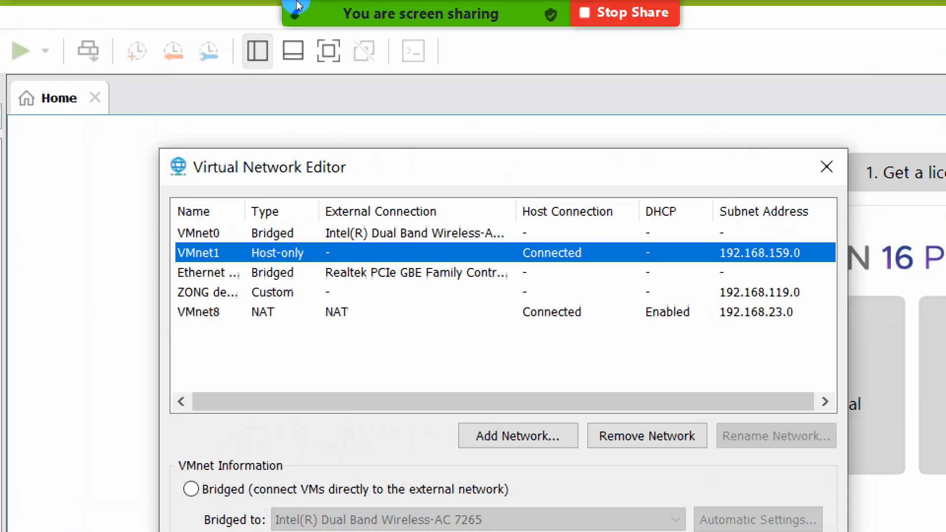
mouse_move(355, 6)
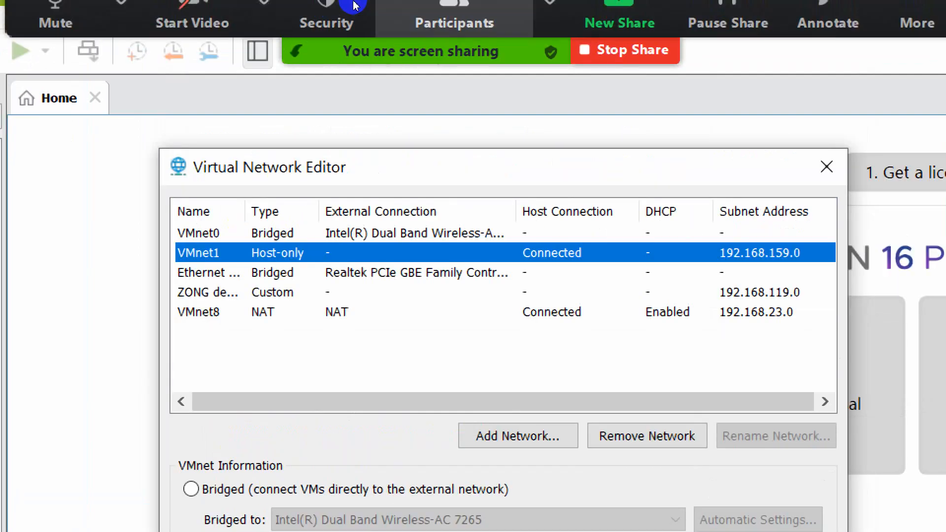
left_click(828, 33)
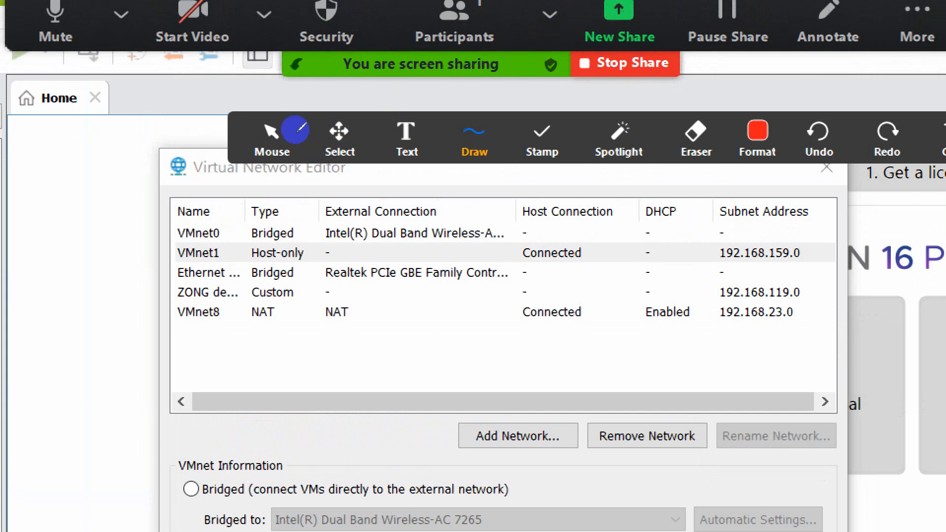
left_click(409, 138)
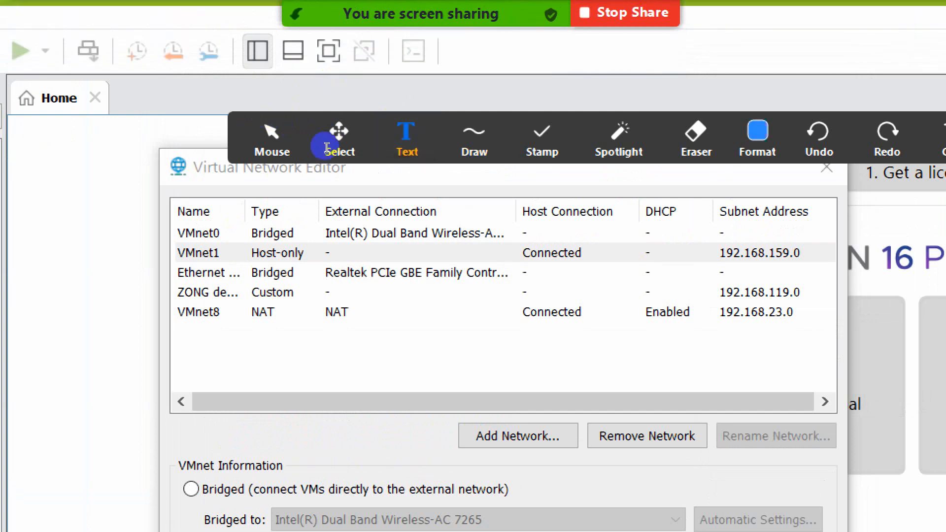
left_click(293, 374)
type("vmn")
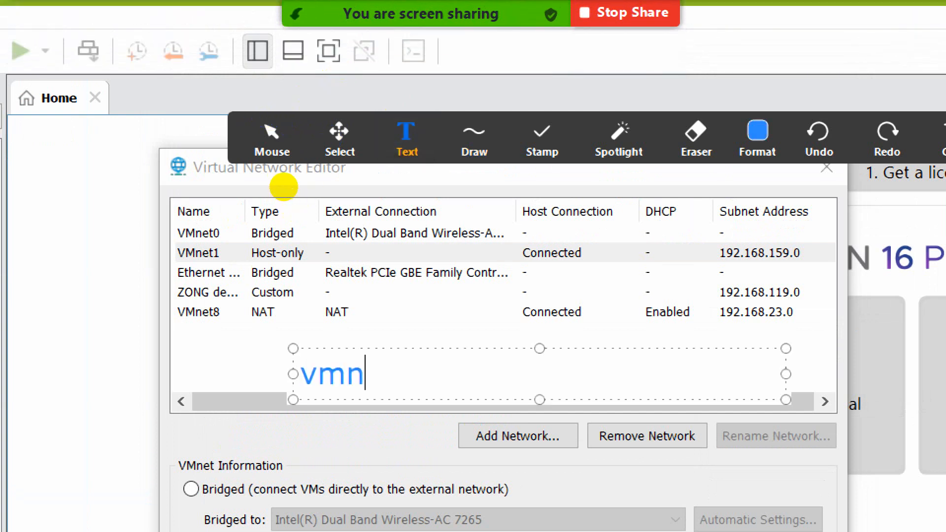
type("et2")
key("BackSpace")
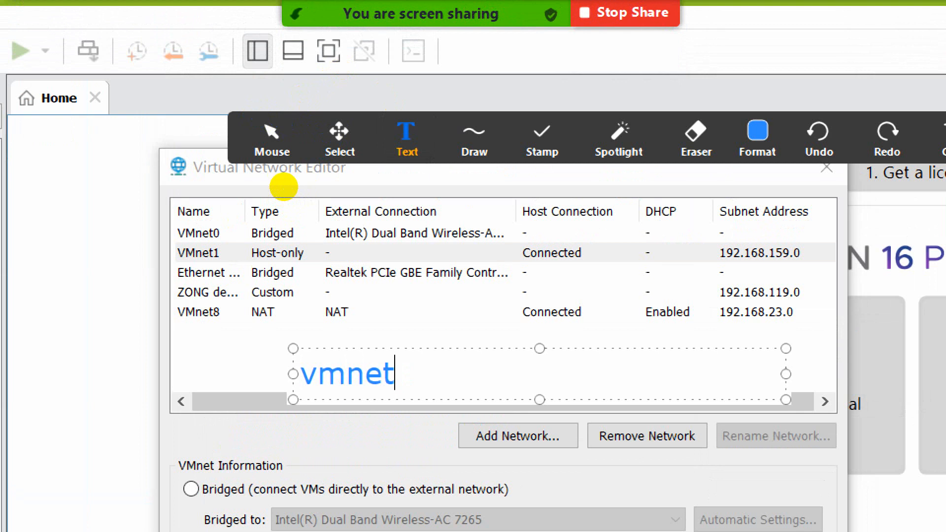
type("0 (WAN)")
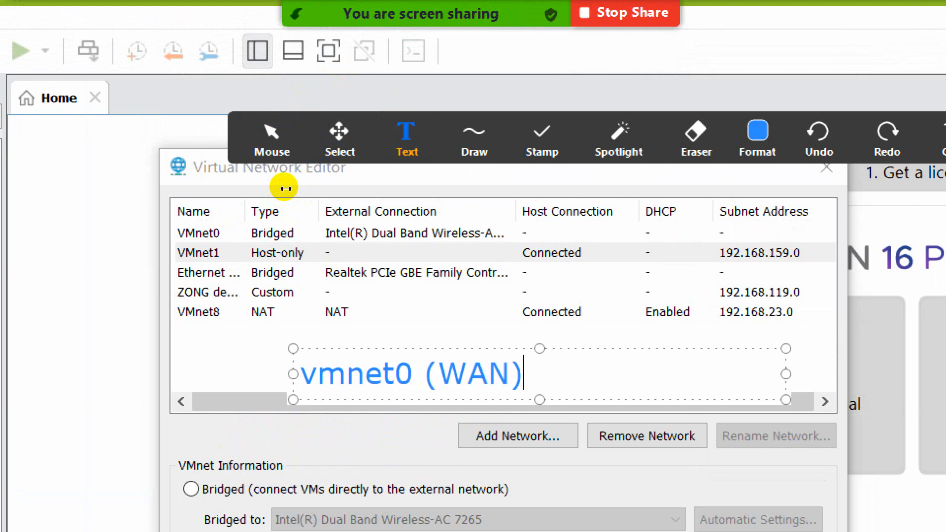
key("Return")
type("vmnet1 (")
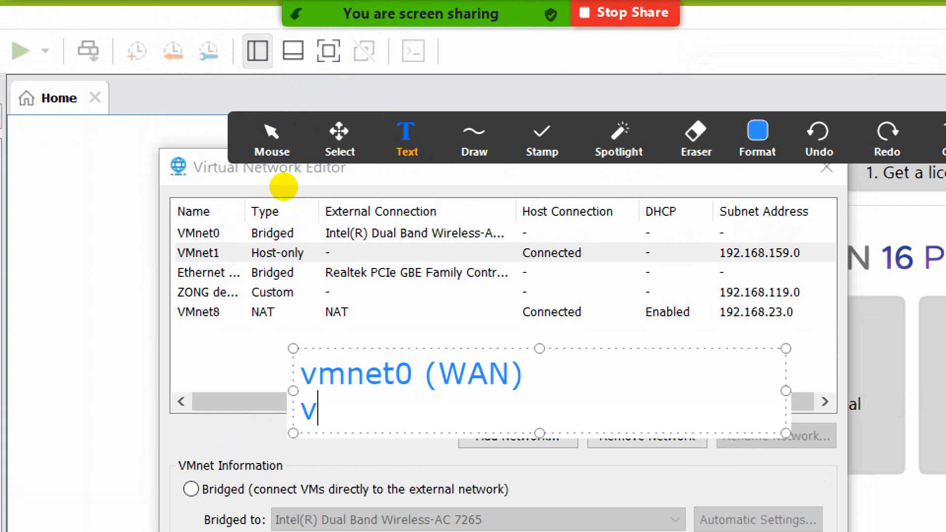
type("LAN)")
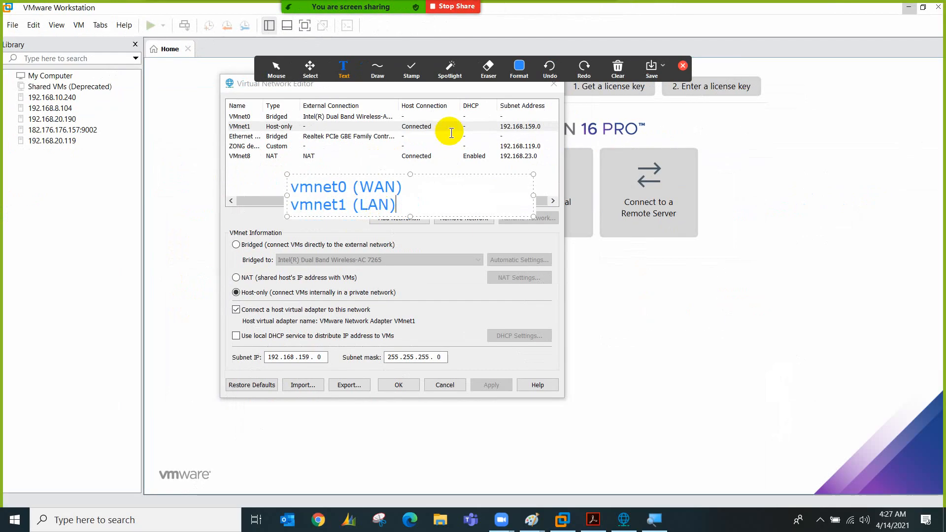
Clear all screen annotations and close the Virtual Network Editor with OK
left_click(618, 69)
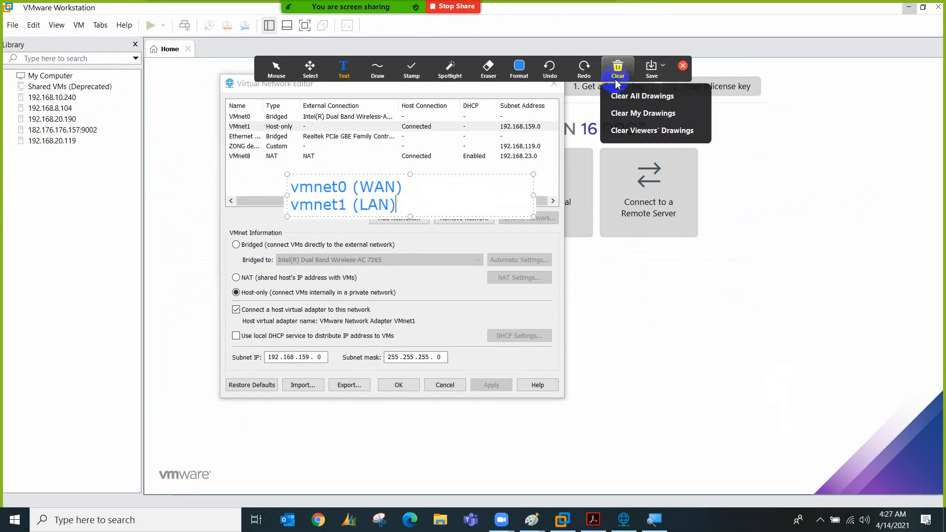
left_click(623, 96)
left_click(682, 65)
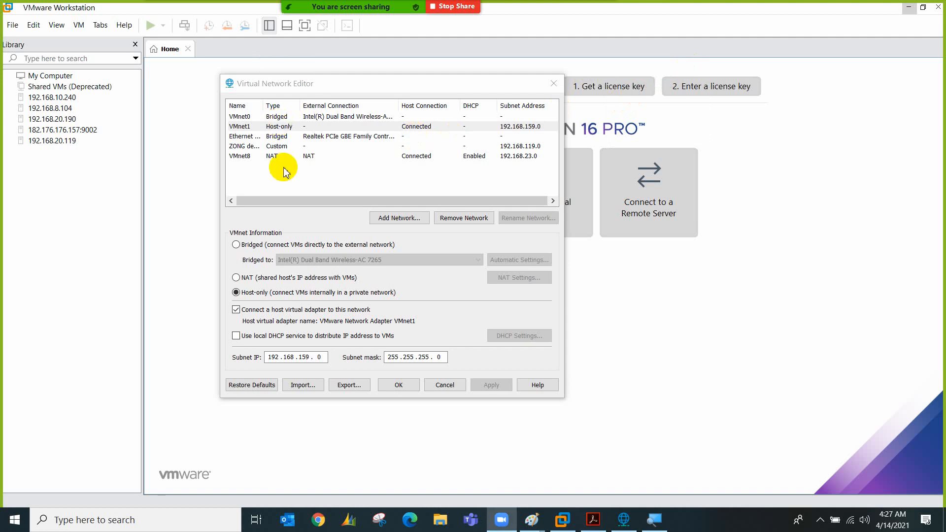
left_click(440, 387)
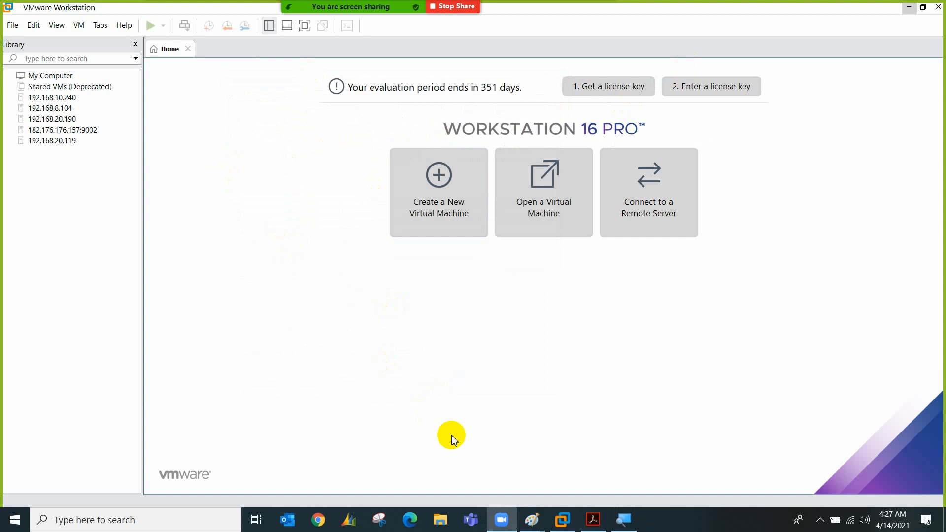
Glance at the pfSense lab diagram in Paint, then return to VMware Workstation
left_click(532, 520)
left_click(509, 466)
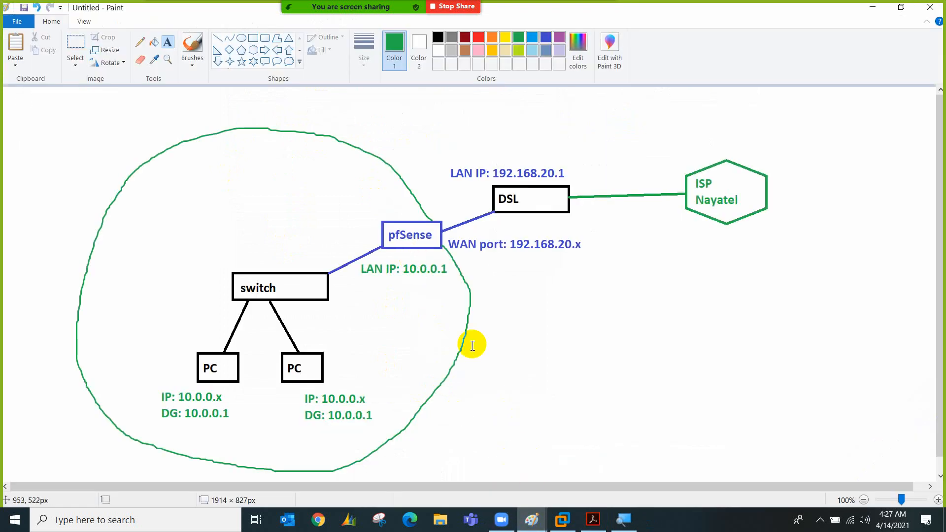
left_click(562, 519)
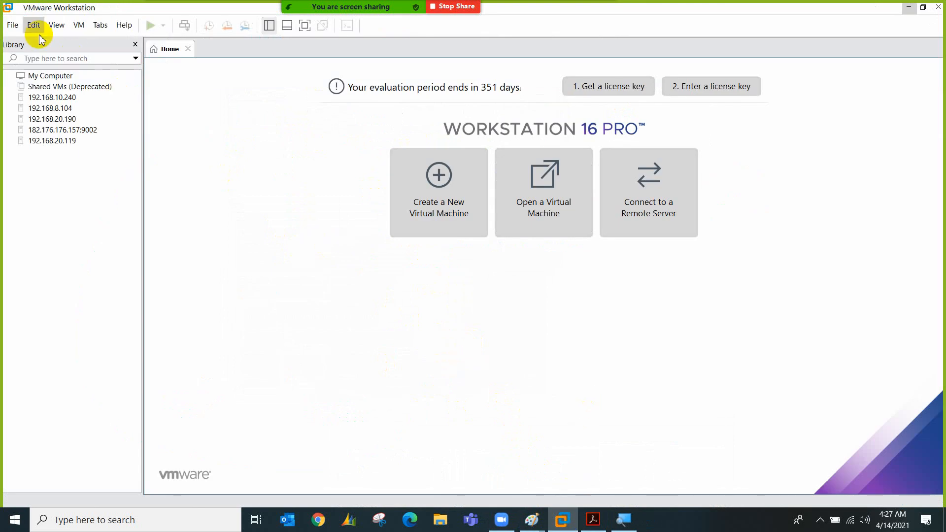
Reopen the Virtual Network Editor from the menus, then close it with its X button
left_click(12, 25)
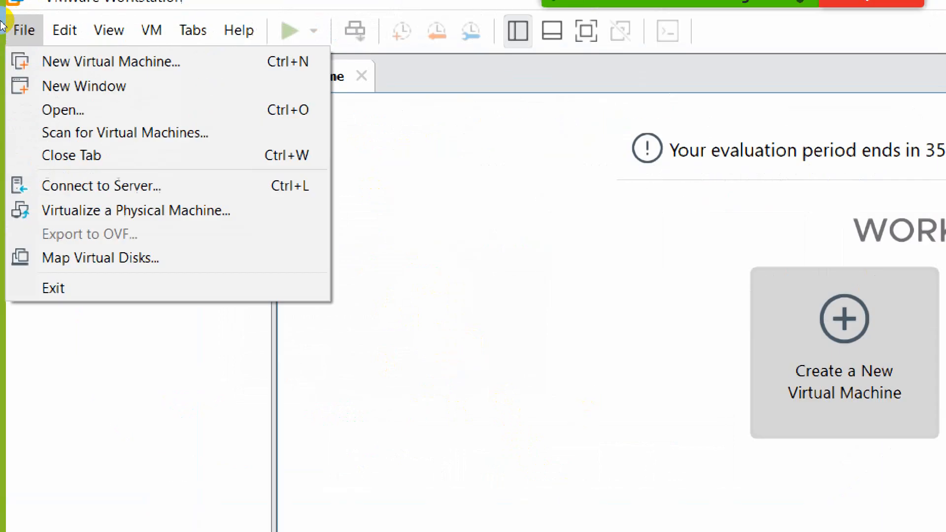
key("Right")
key("Right")
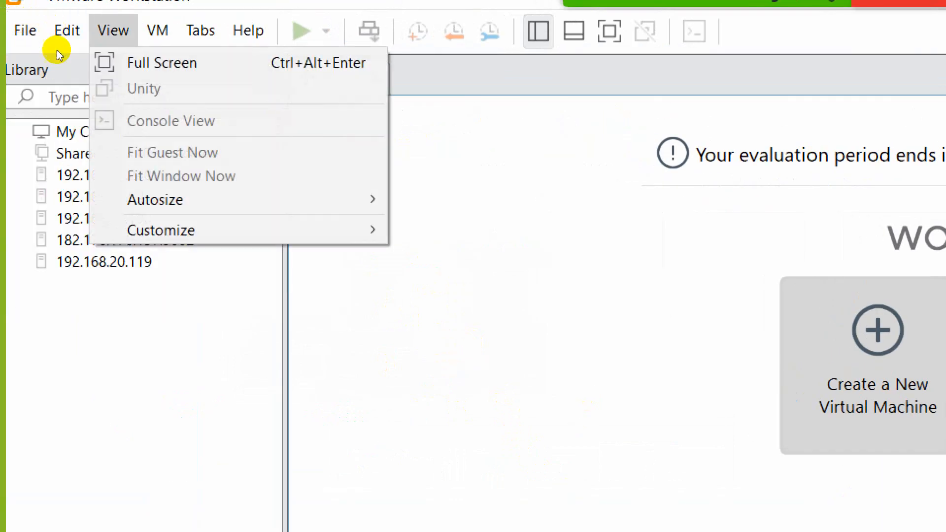
key("Left")
key("Down")
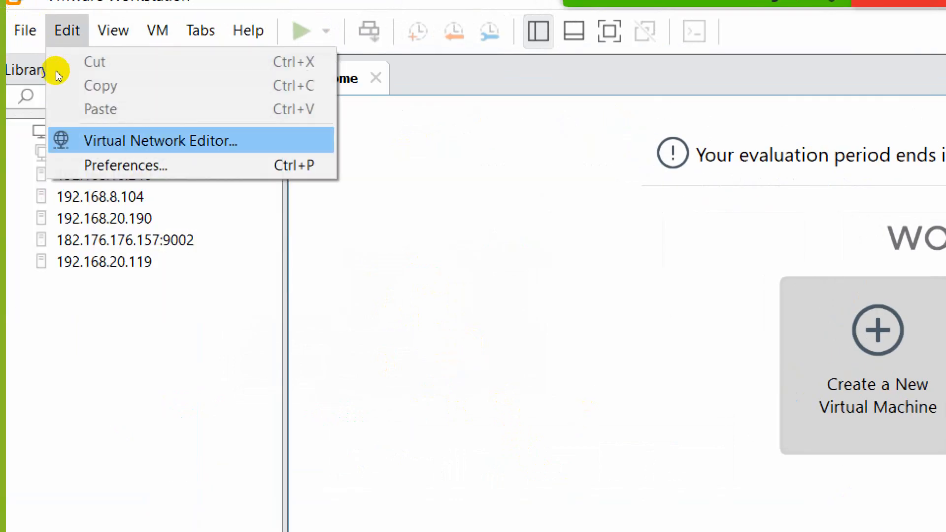
key("Return")
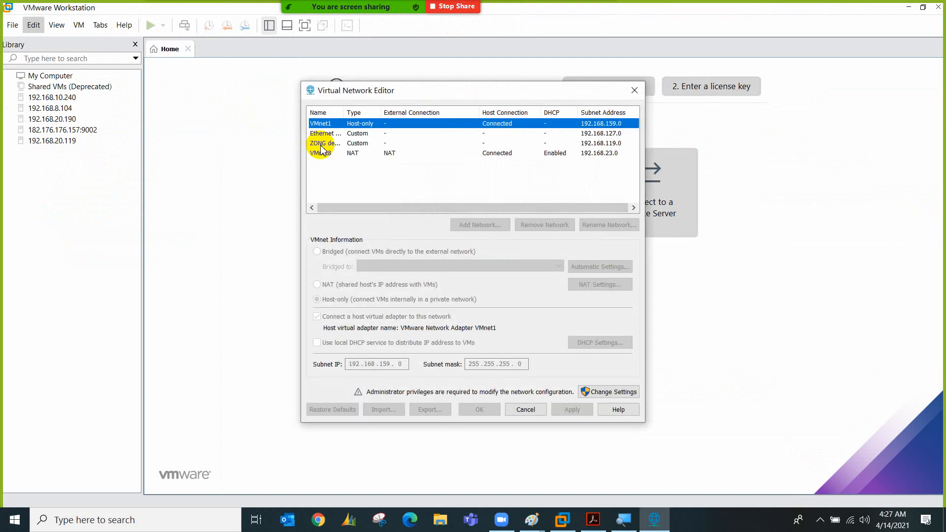
left_click(635, 90)
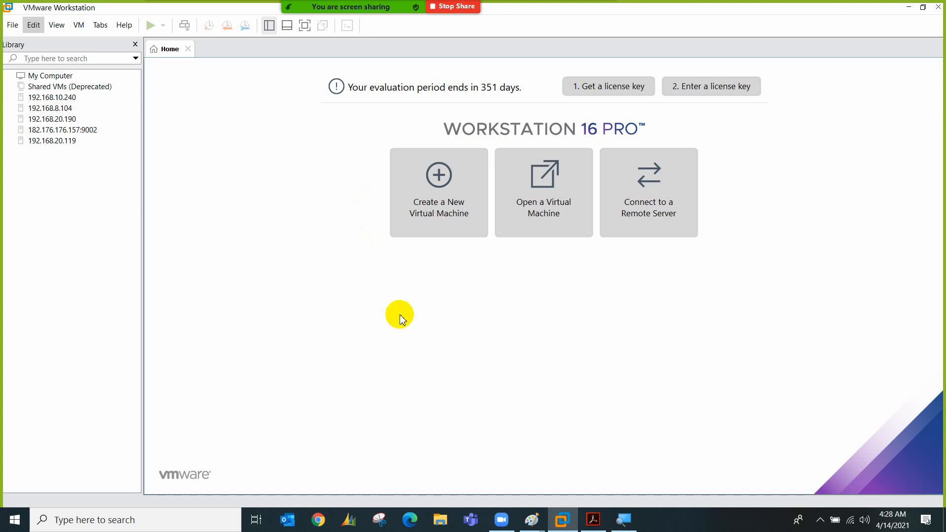
left_click(593, 519)
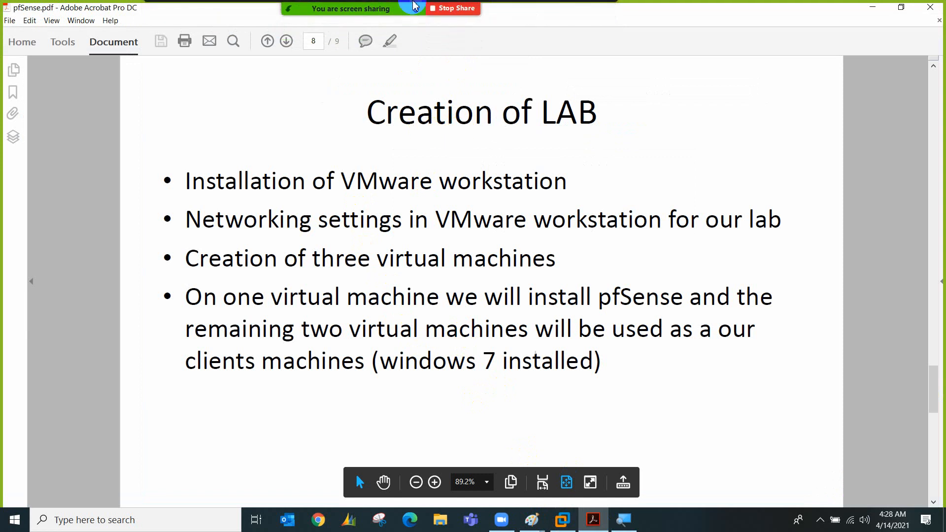
Mark the VMware Workstation installation point on the Creation of LAB slide, then clear the drawing
left_click(562, 22)
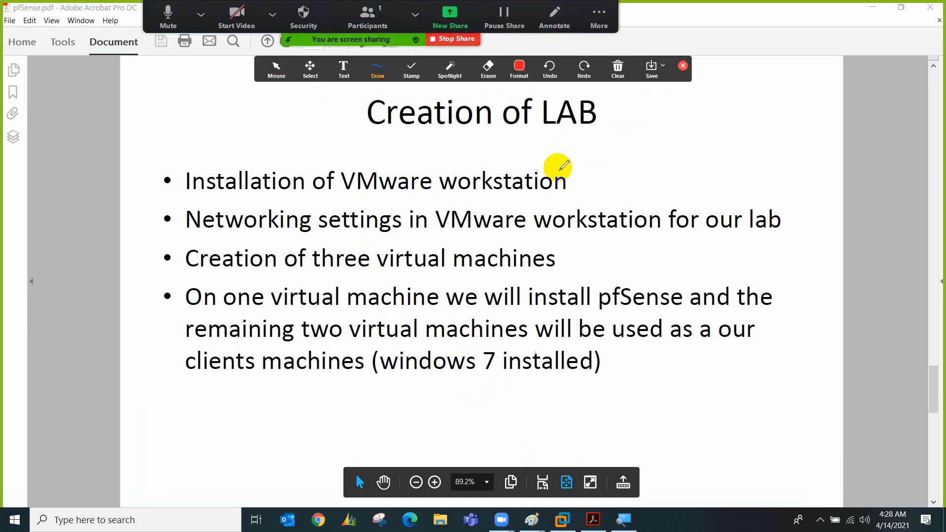
left_click_drag(574, 183, 600, 170)
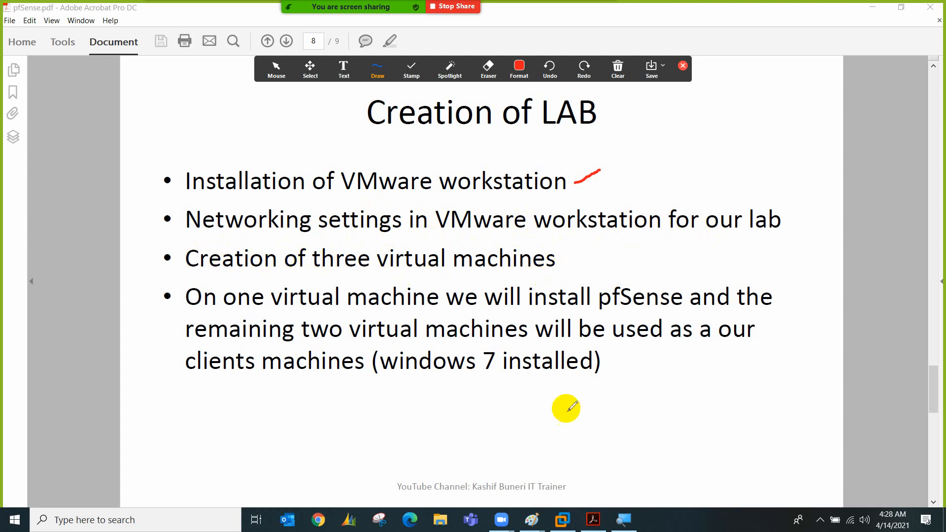
left_click(619, 73)
left_click(642, 96)
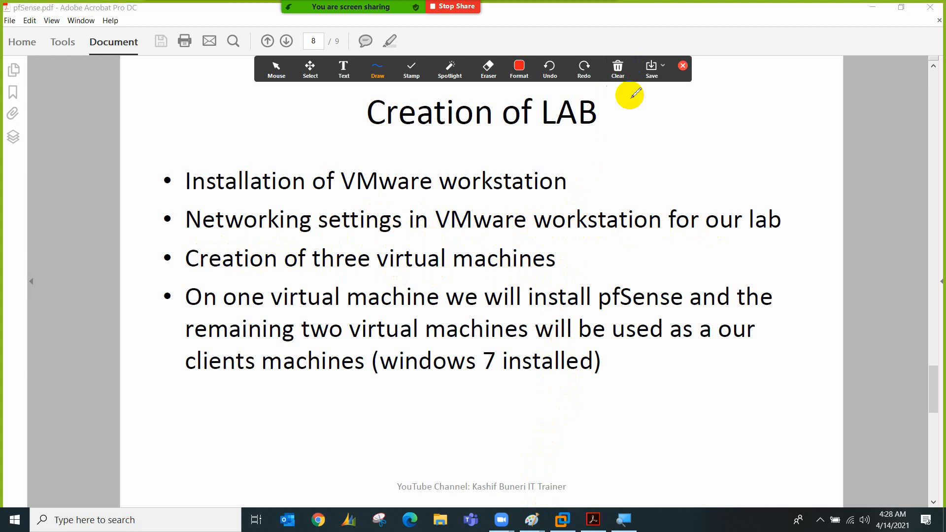
left_click(682, 66)
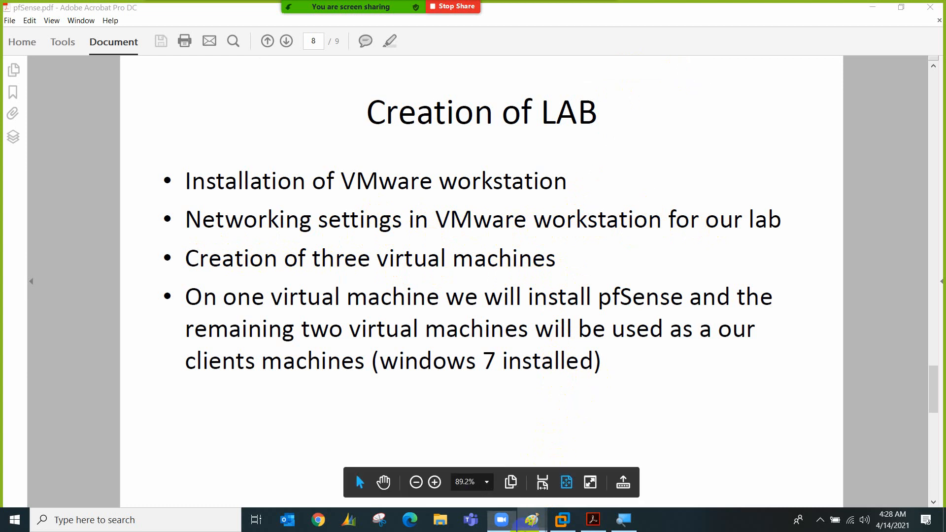
mouse_move(532, 520)
left_click(619, 449)
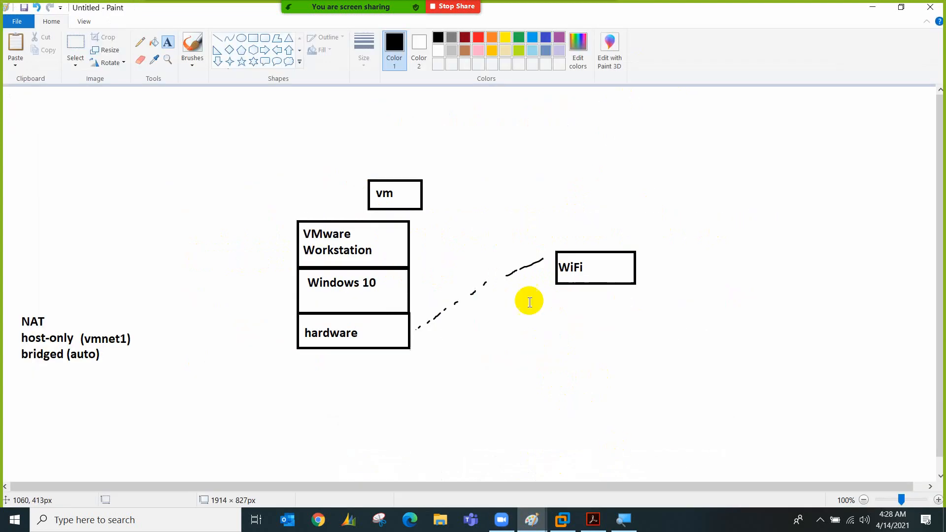
Draw a vm01 box beside the vm box, topped by a win 7 box
left_click(254, 40)
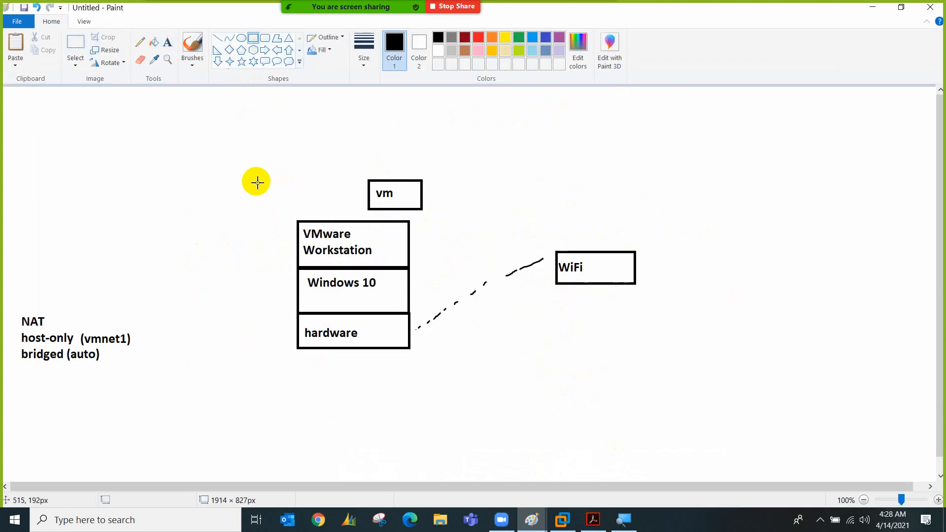
left_click_drag(257, 182, 308, 208)
left_click(168, 41)
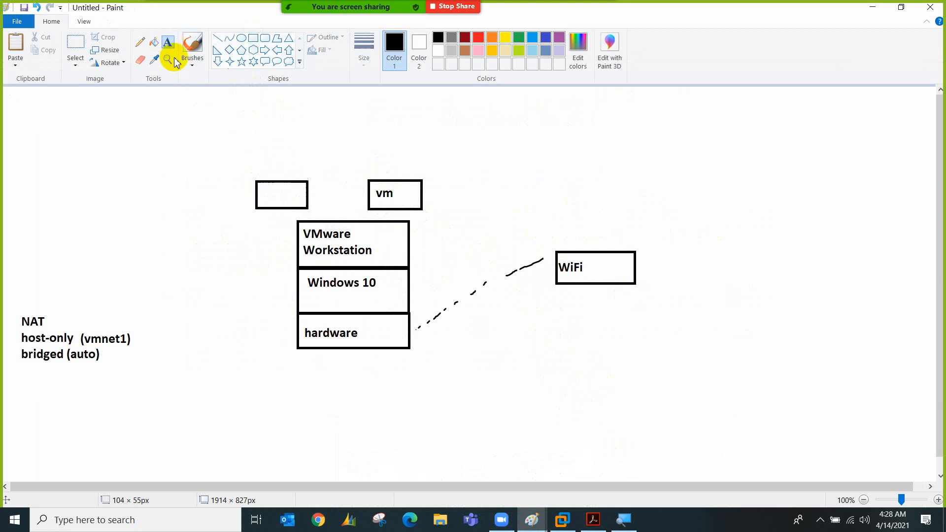
left_click(262, 195)
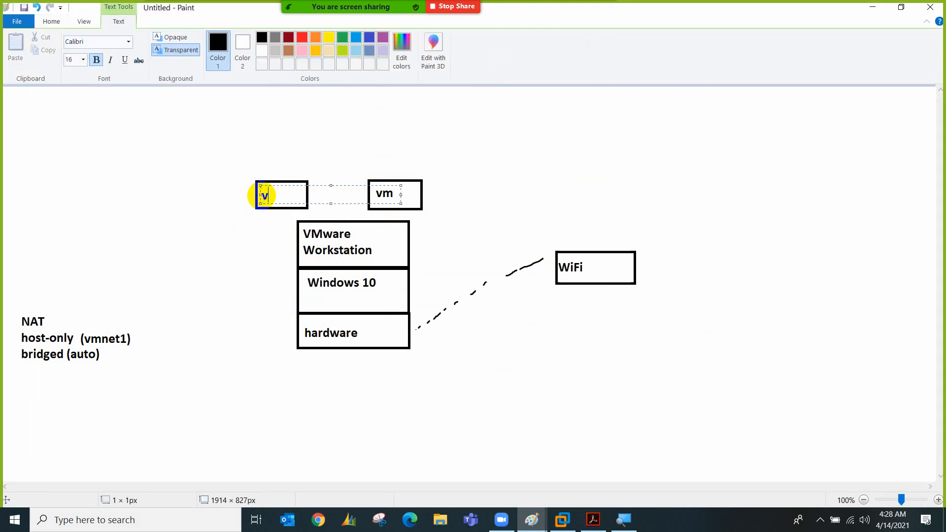
left_click(229, 194)
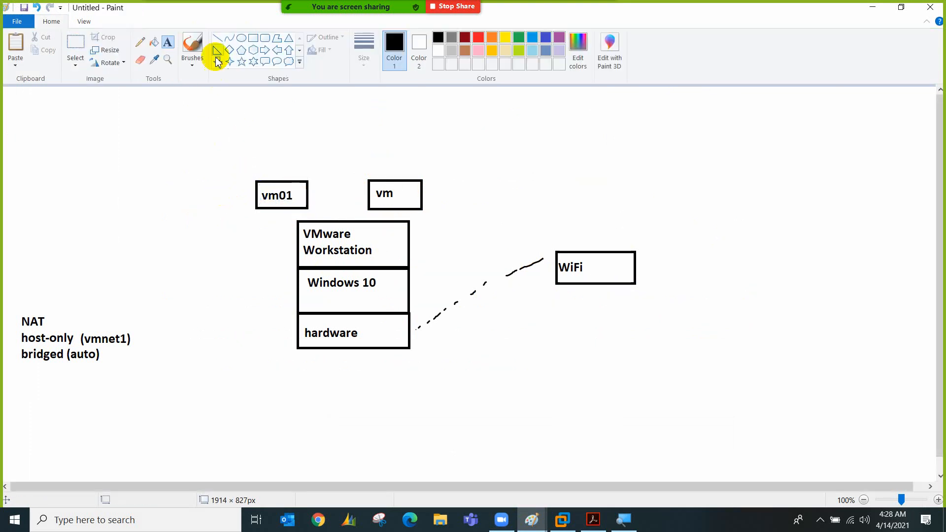
left_click(253, 38)
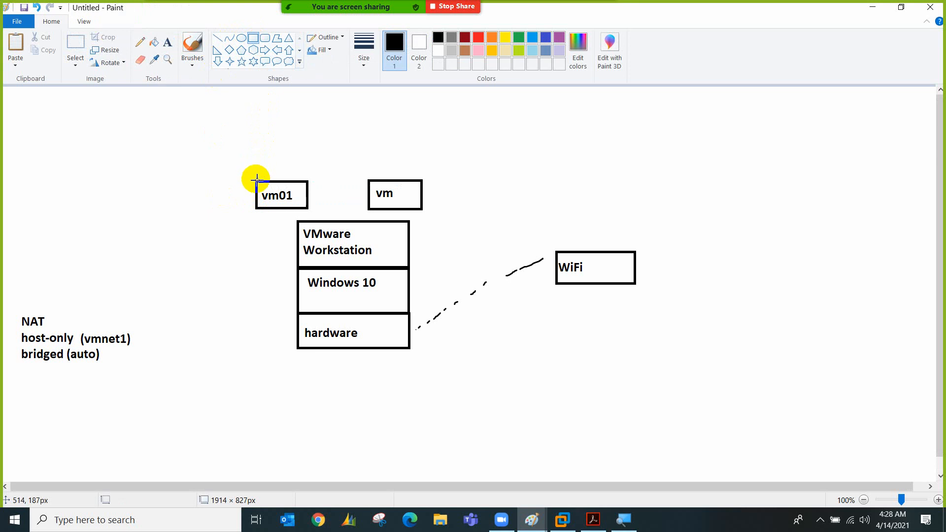
left_click_drag(256, 179, 307, 149)
left_click(167, 41)
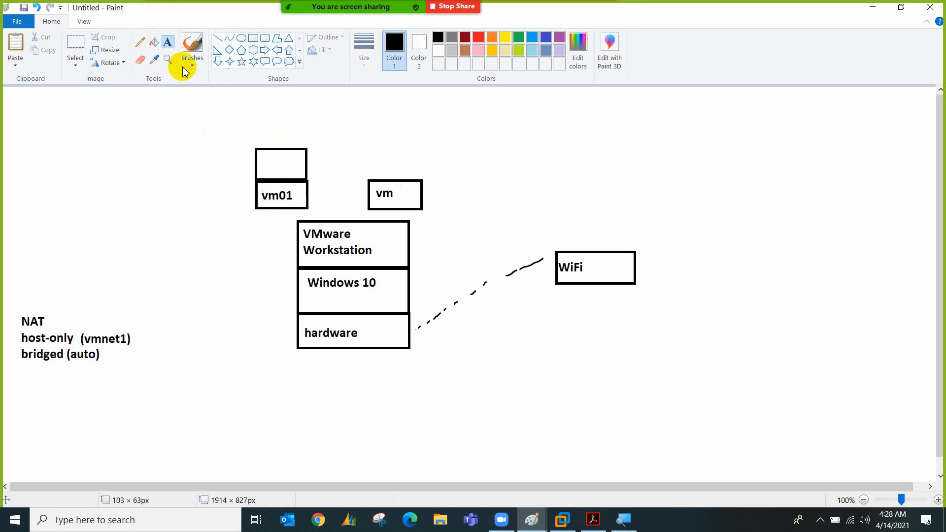
left_click(263, 161)
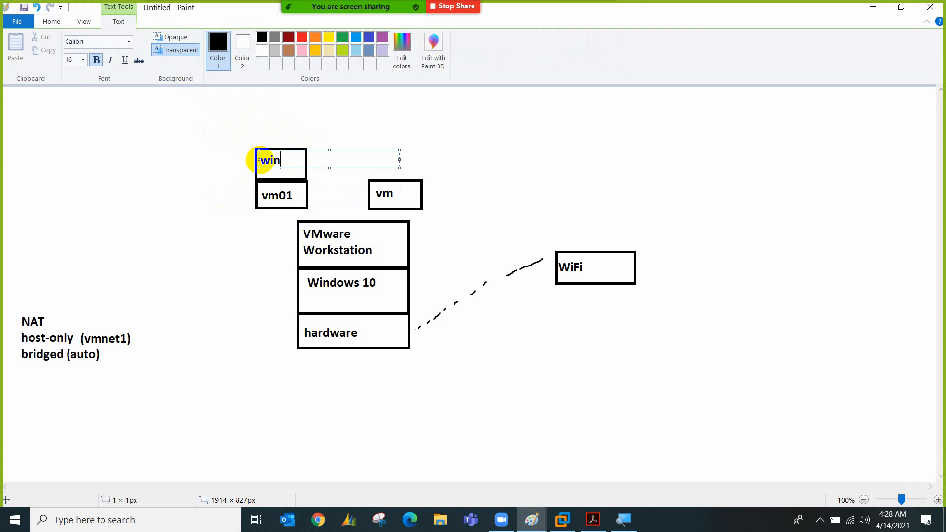
left_click(236, 180)
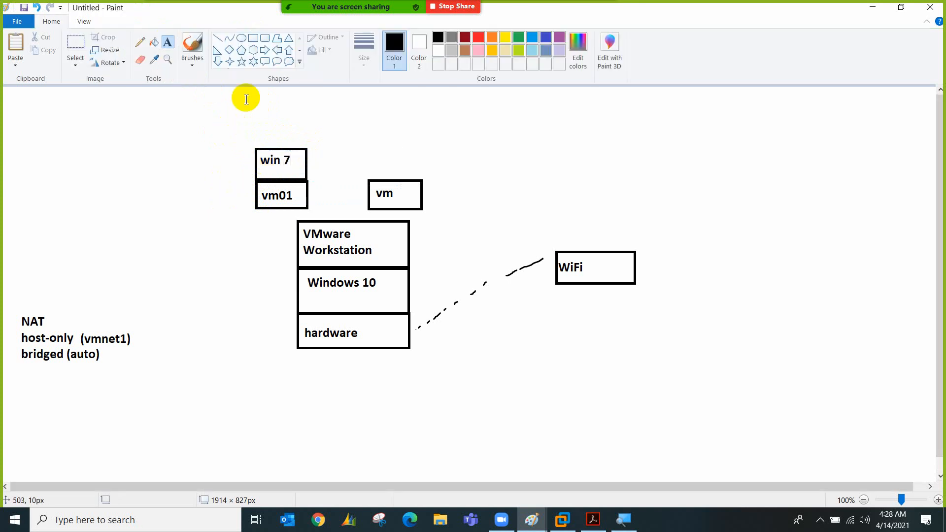
Draw a vm02 box between vm01 and vm, topped by a second win 7 box
left_click(253, 37)
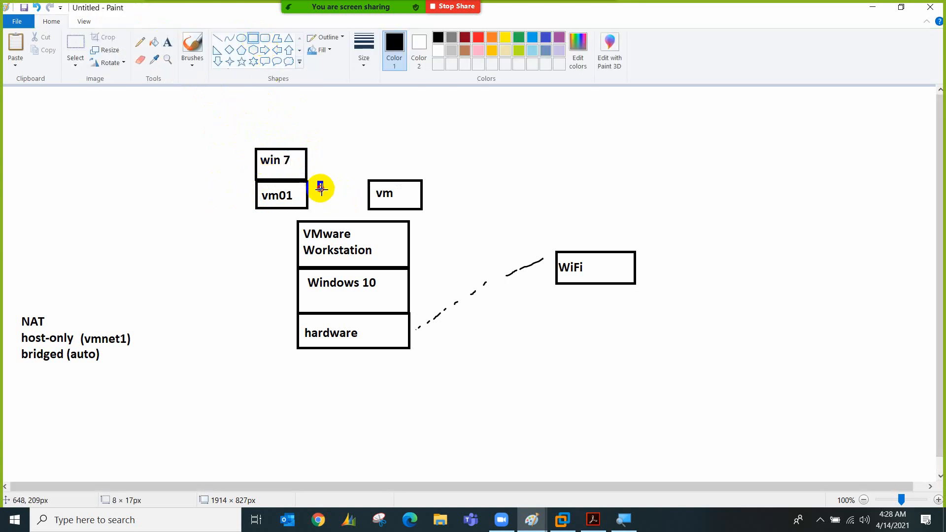
left_click_drag(320, 189, 360, 208)
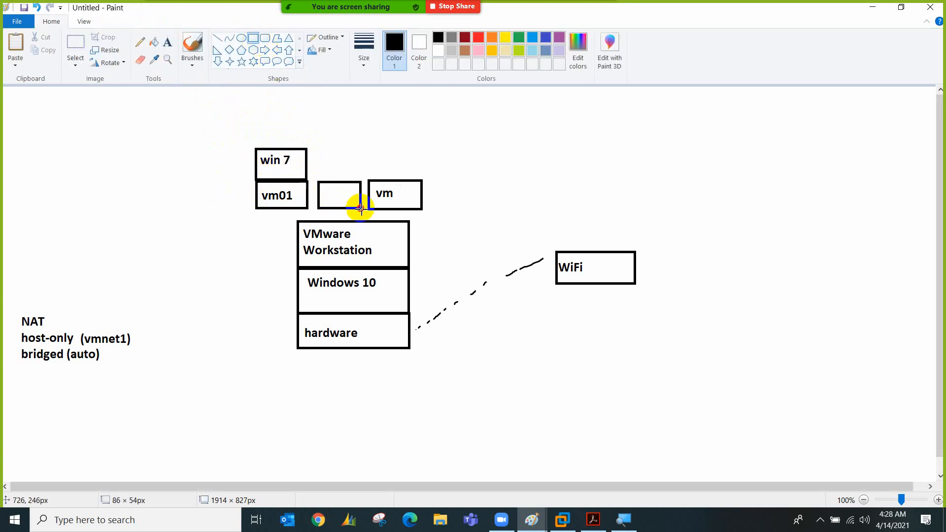
left_click(170, 43)
left_click(326, 196)
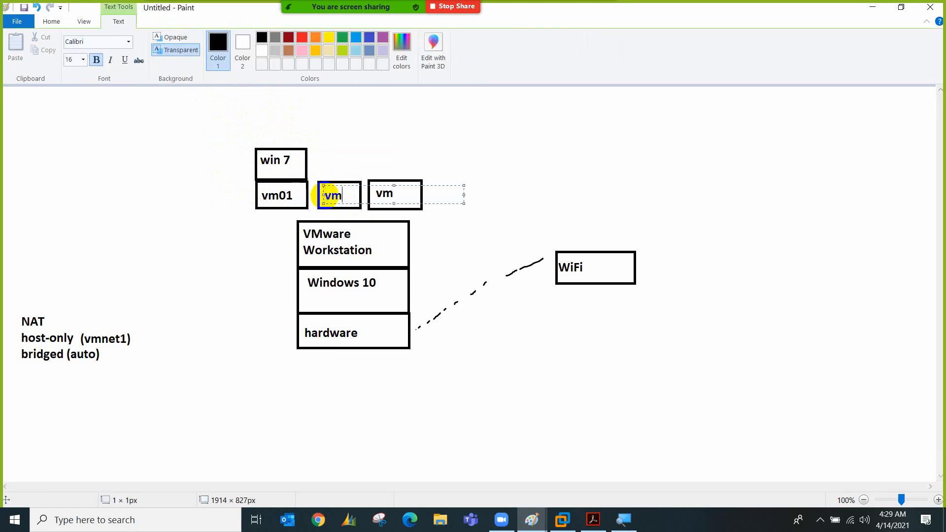
left_click(197, 171)
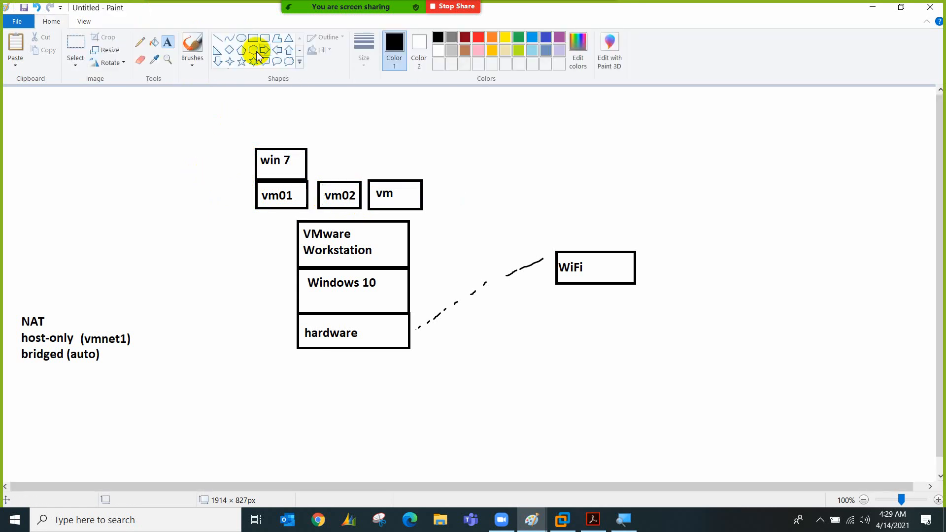
left_click(253, 38)
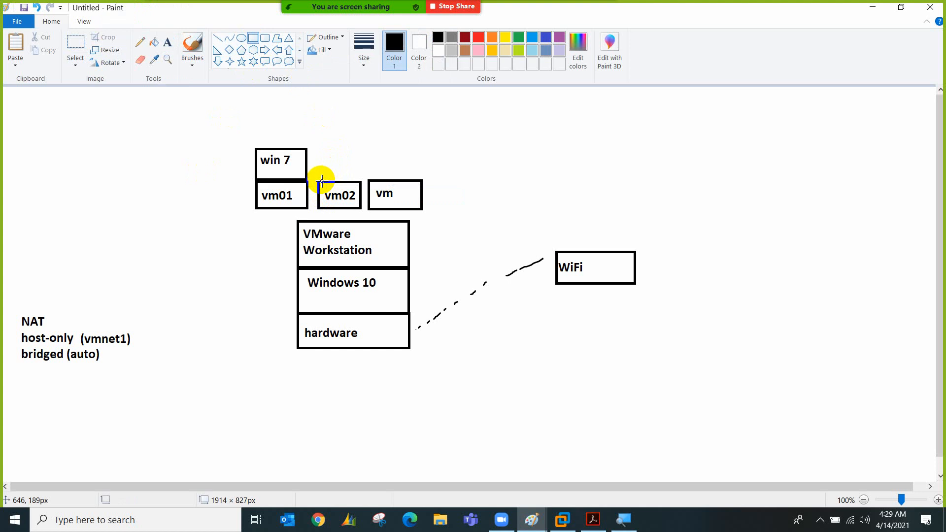
left_click_drag(319, 181, 361, 155)
left_click(168, 41)
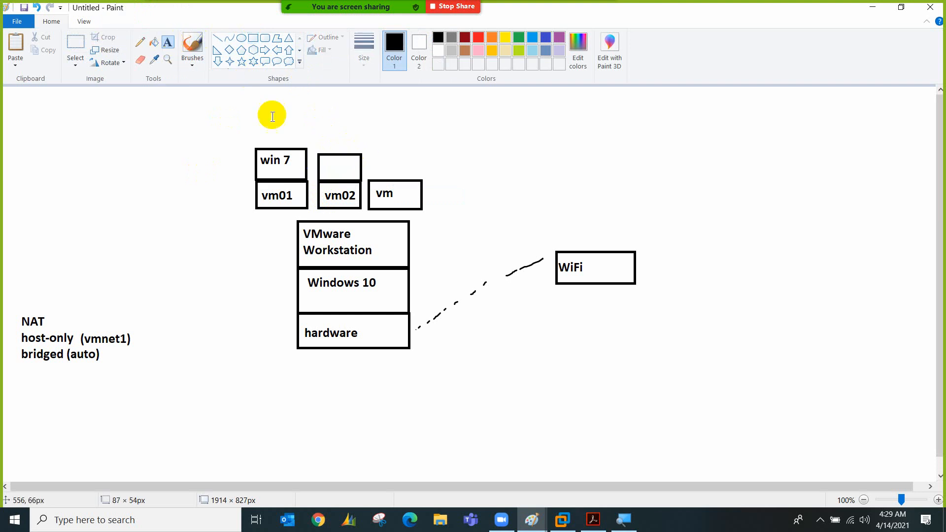
left_click(323, 172)
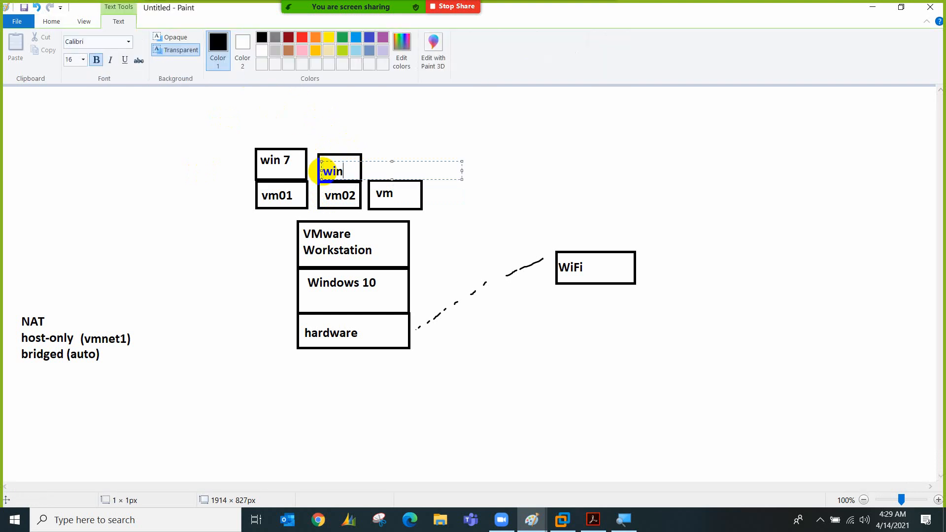
left_click(504, 404)
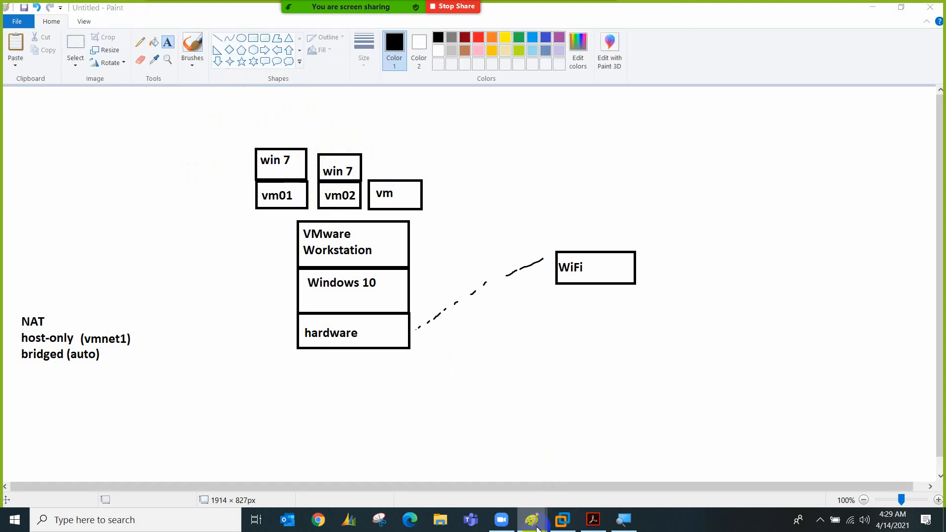
mouse_move(532, 520)
left_click(516, 462)
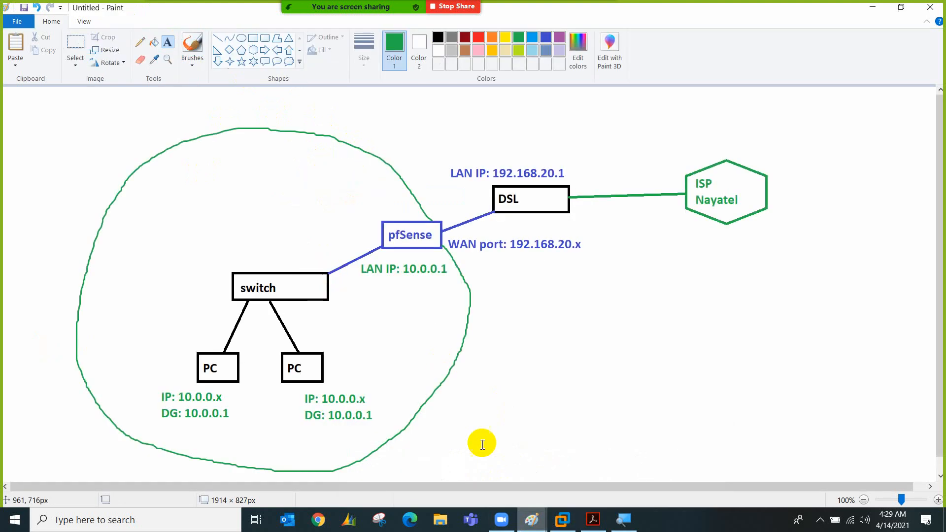
Add a green 'vmnet1' label beside the switch on the pfSense diagram
left_click(287, 292)
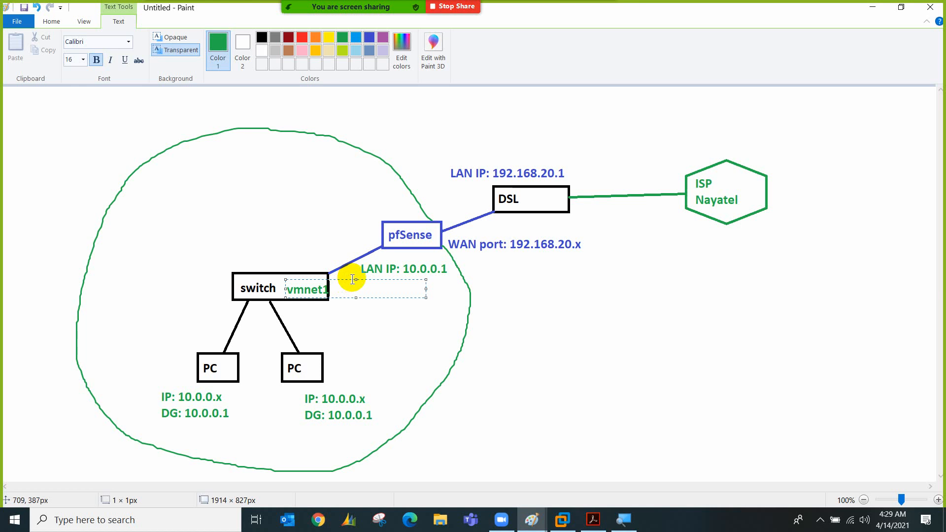
left_click_drag(336, 281, 333, 281)
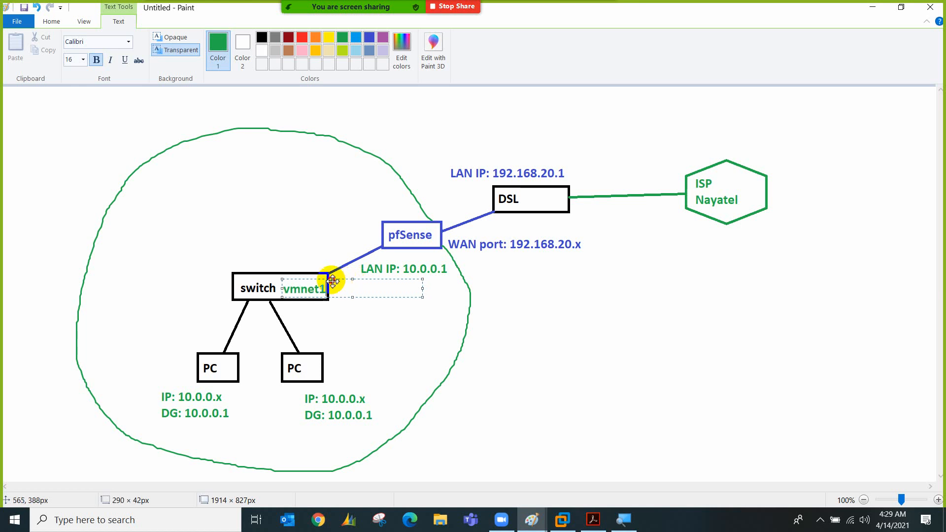
left_click(338, 338)
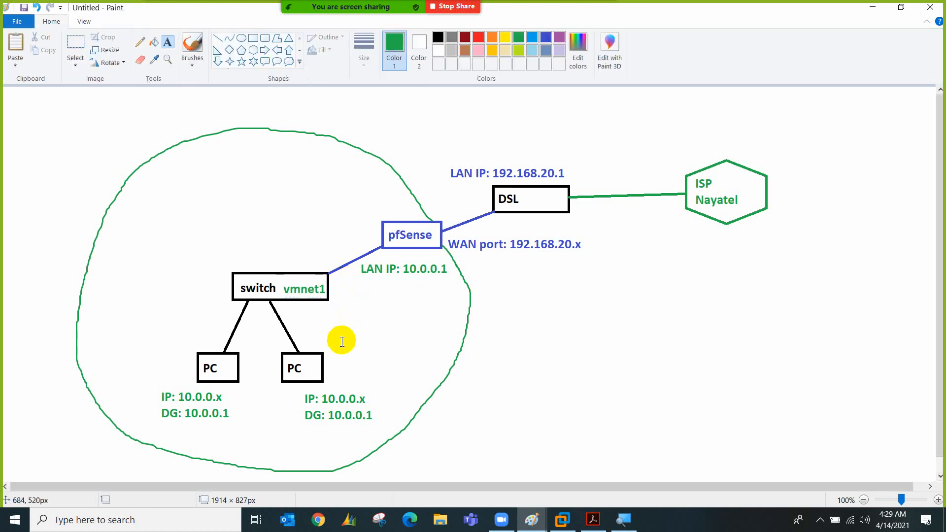
left_click(573, 518)
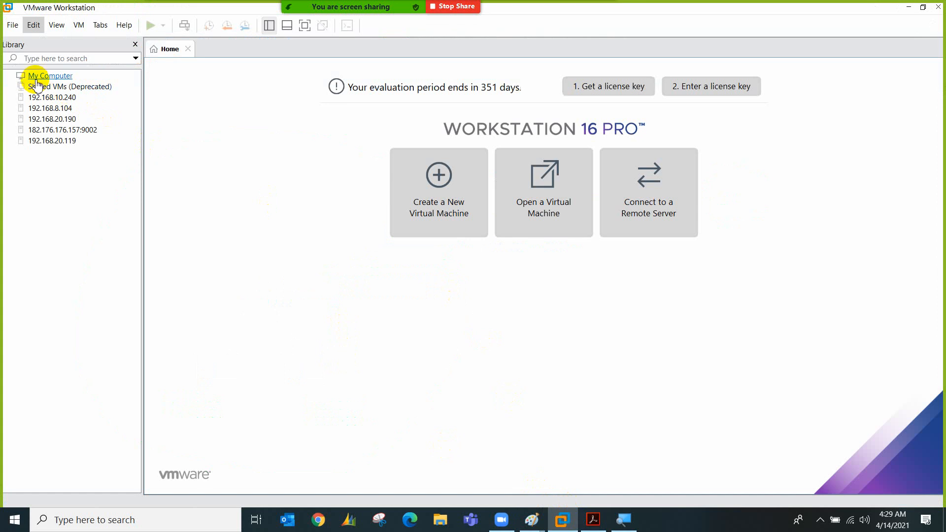
Start a typical new VM with Windows 7 guest, name it vm01-win7, and accept the disk size
left_click(422, 196)
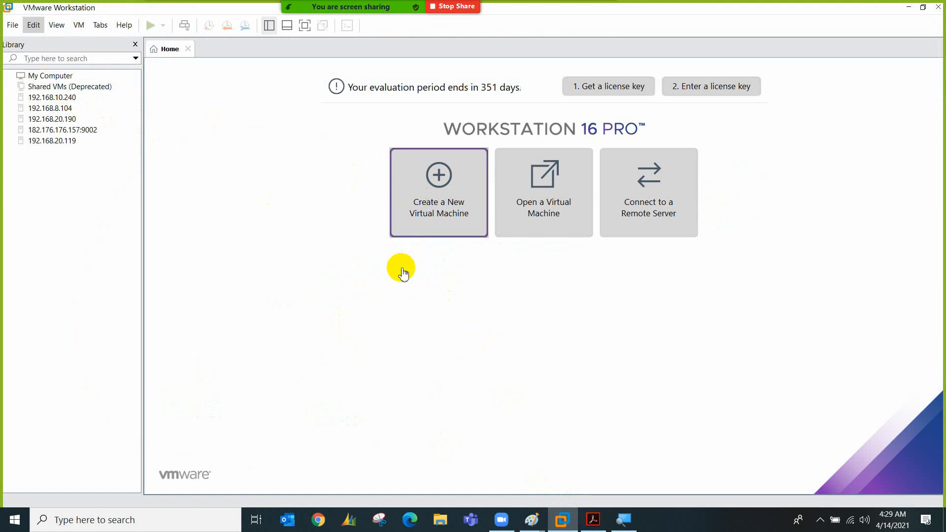
left_click(441, 232)
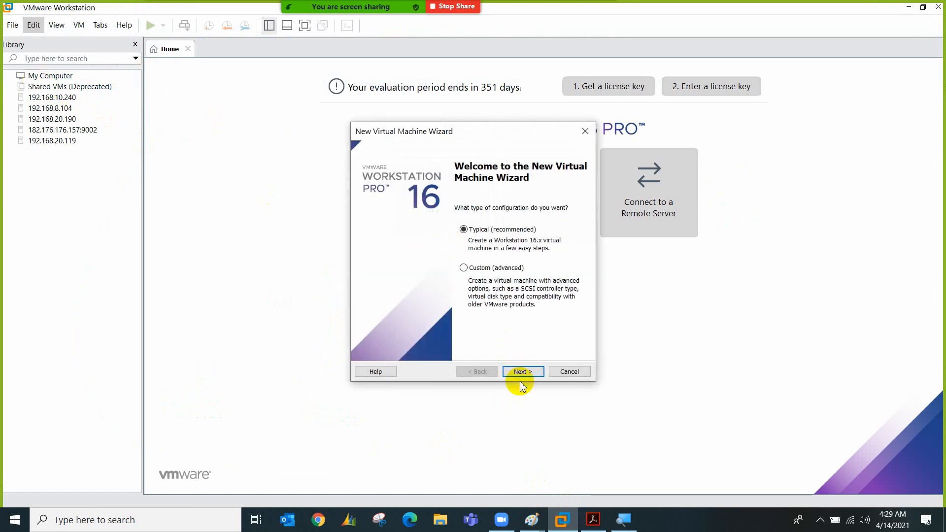
left_click(518, 372)
left_click(516, 372)
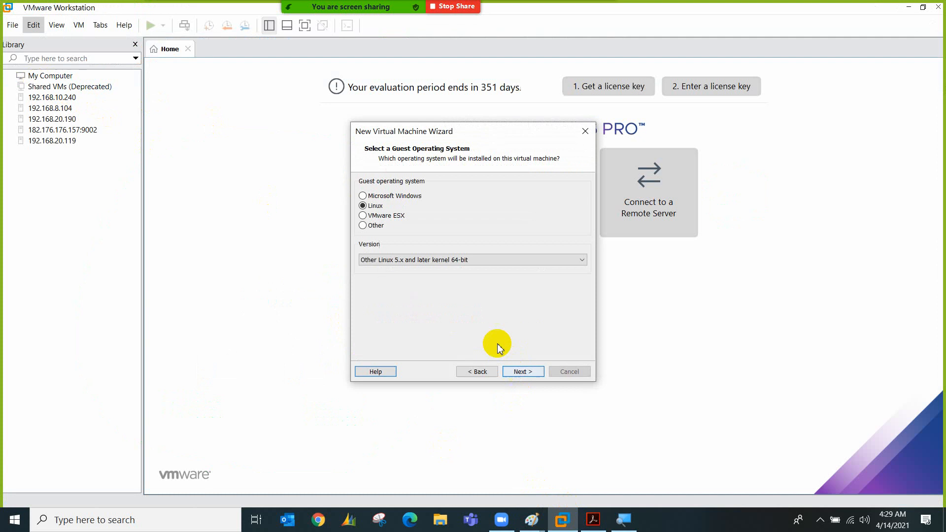
left_click(384, 195)
left_click(410, 259)
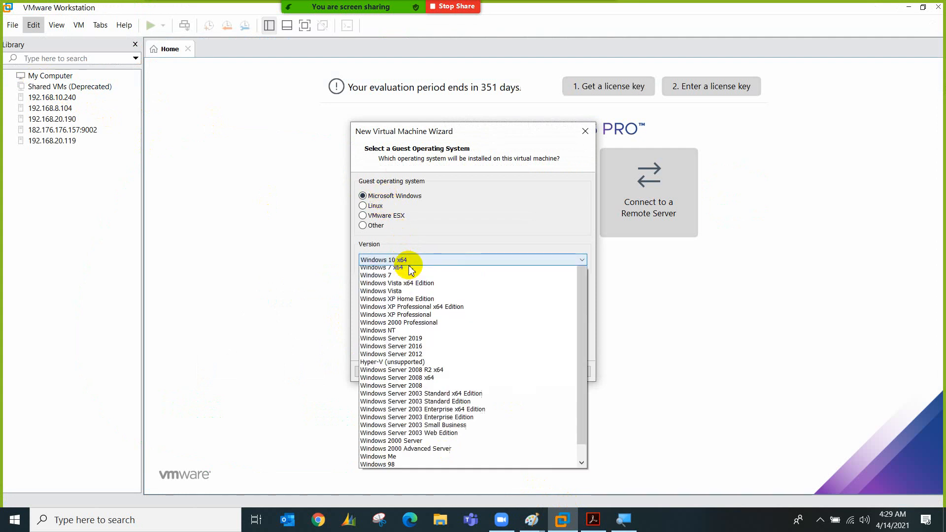
left_click(401, 307)
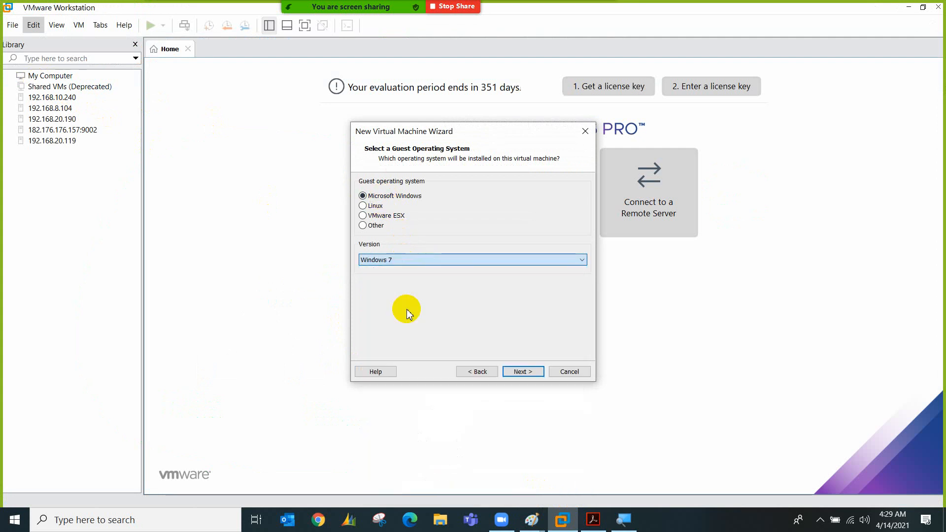
left_click(509, 372)
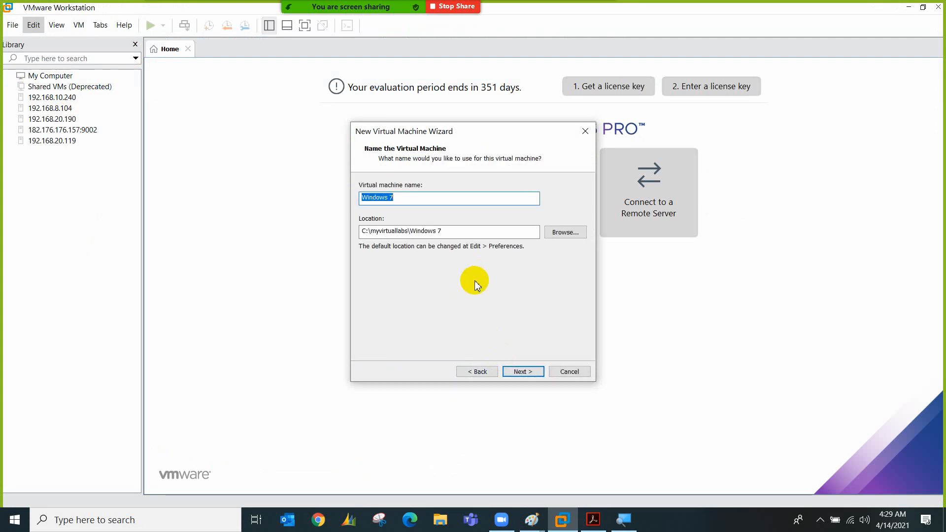
type("vm01-win7")
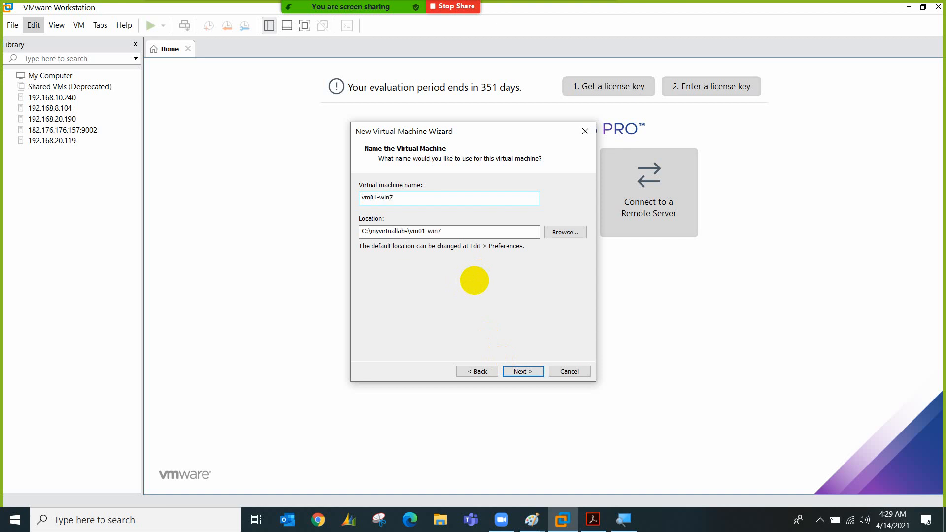
left_click(540, 375)
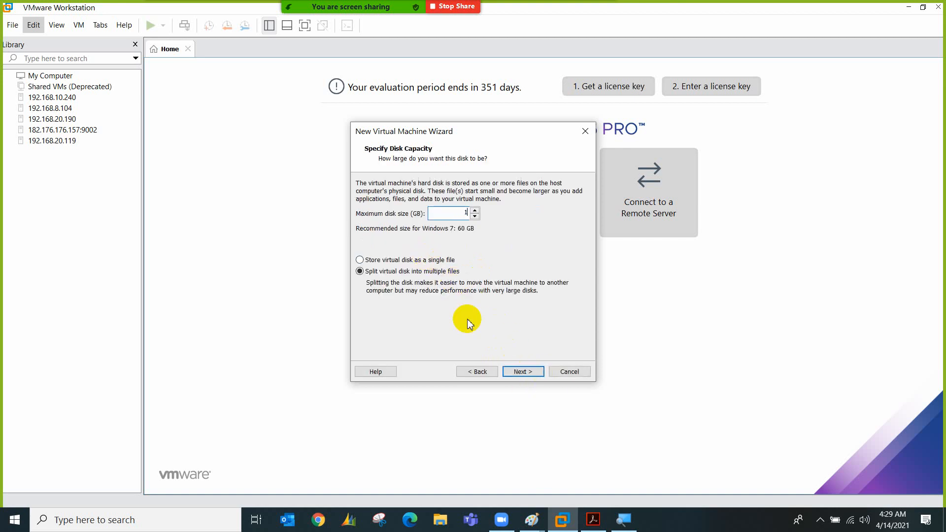
left_click(520, 373)
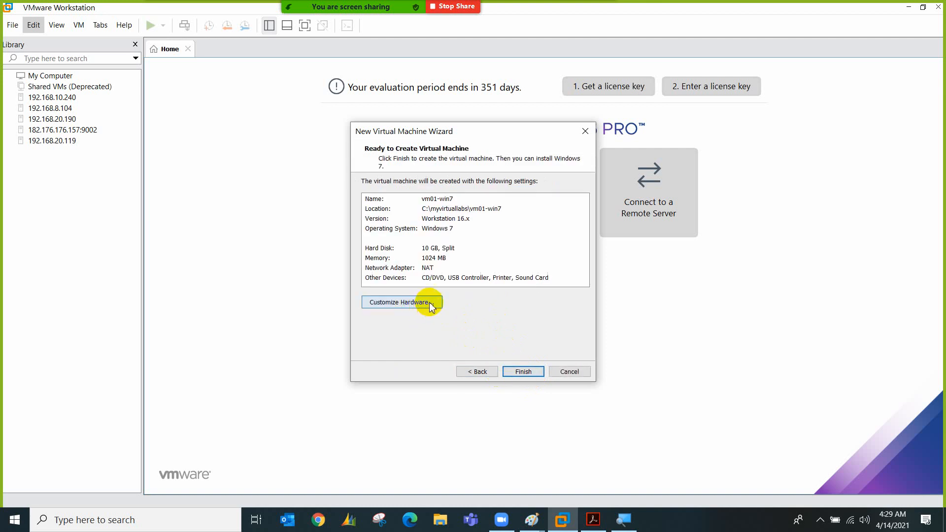
Connect the network adapter to custom network VMnet1 (Host-only)
left_click(428, 302)
left_click(353, 114)
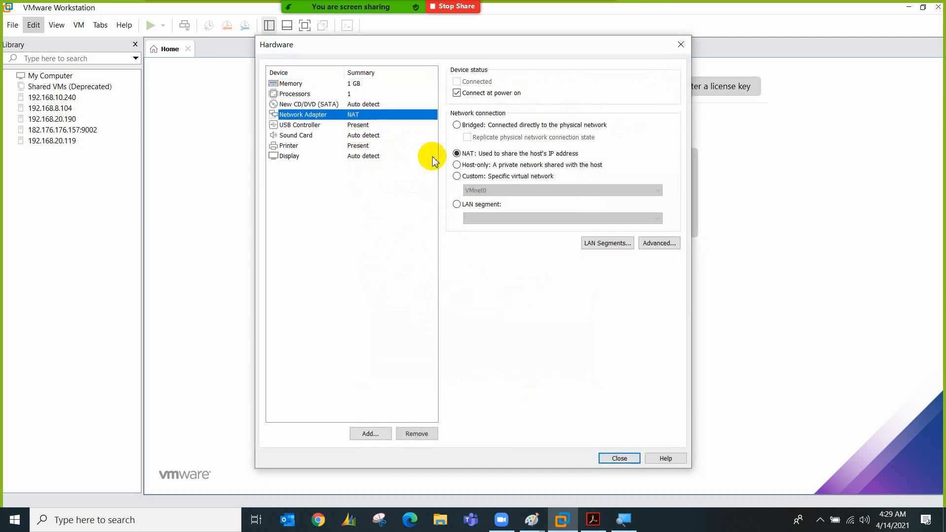
left_click(457, 176)
left_click(470, 190)
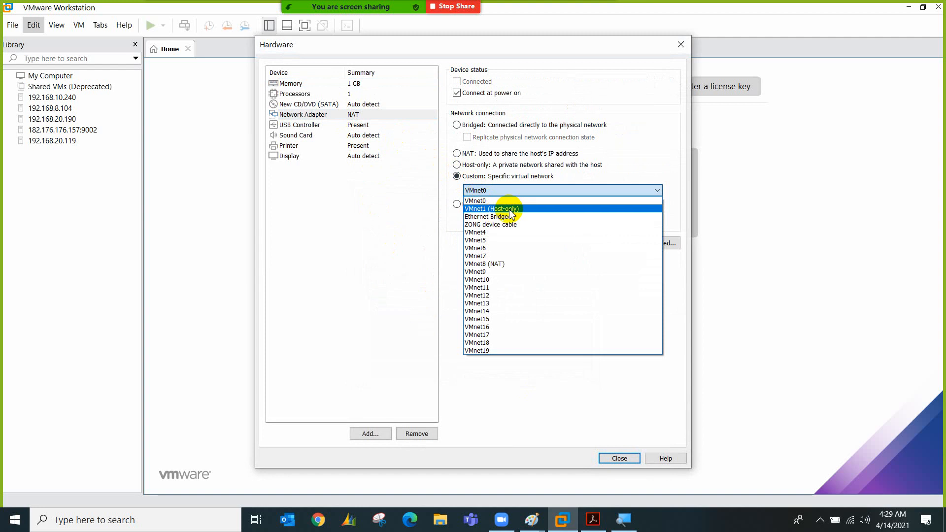
left_click(493, 208)
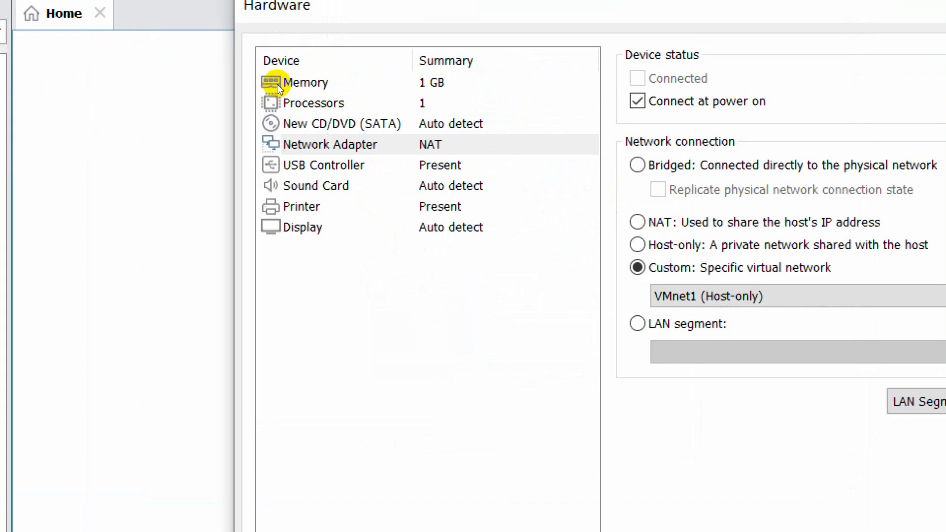
left_click(333, 161)
left_click(341, 142)
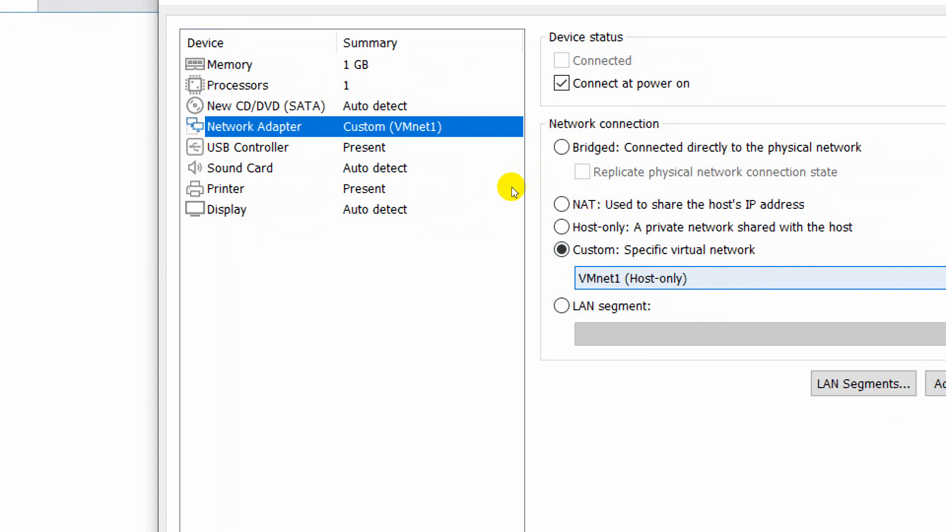
Remove the sound card, printer and USB controller from the VM hardware
left_click(362, 166)
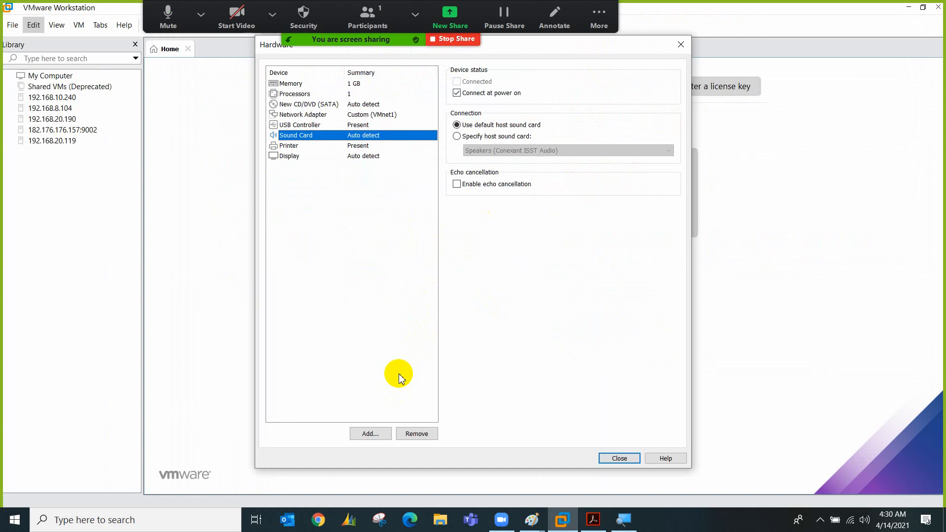
left_click(416, 434)
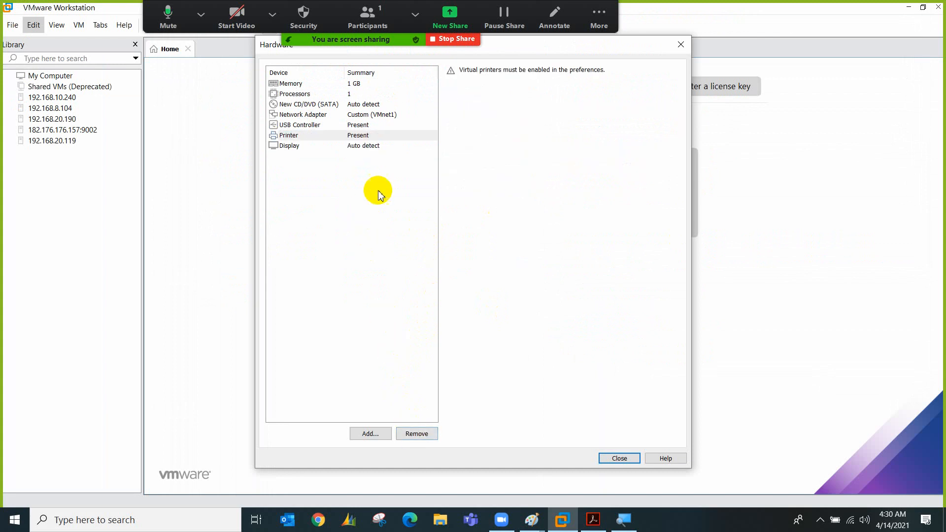
left_click(424, 432)
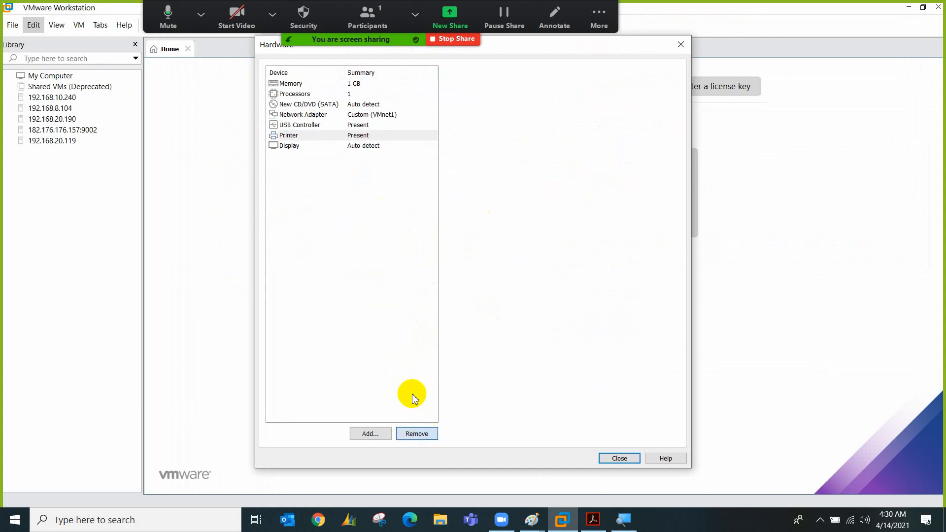
left_click(357, 125)
left_click(421, 434)
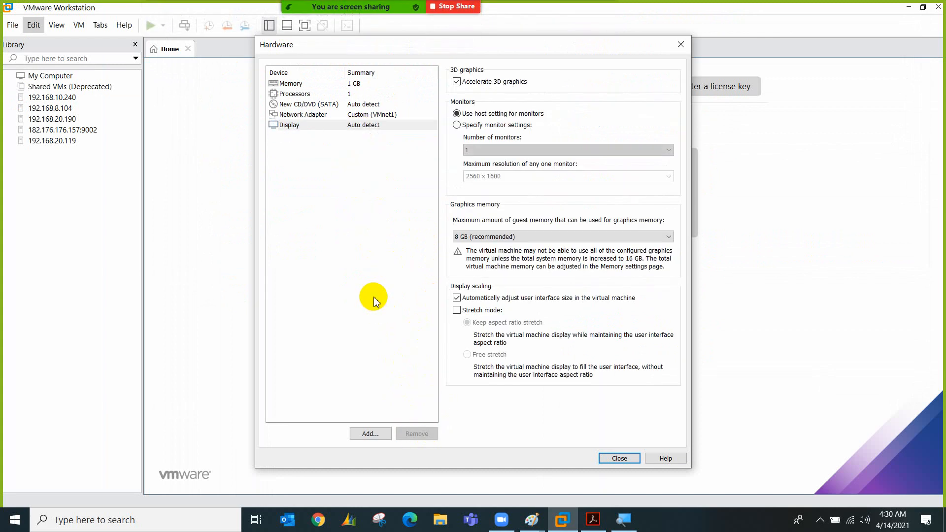
Attach the Windows.7.SP1.Super.Lite.x86.v2.0 ISO to the CD/DVD drive and close hardware settings
left_click(345, 104)
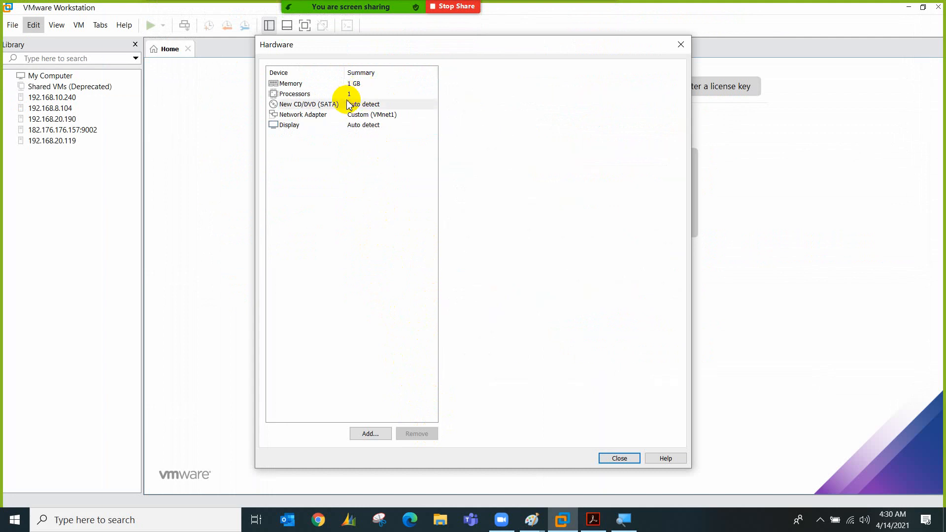
left_click(474, 154)
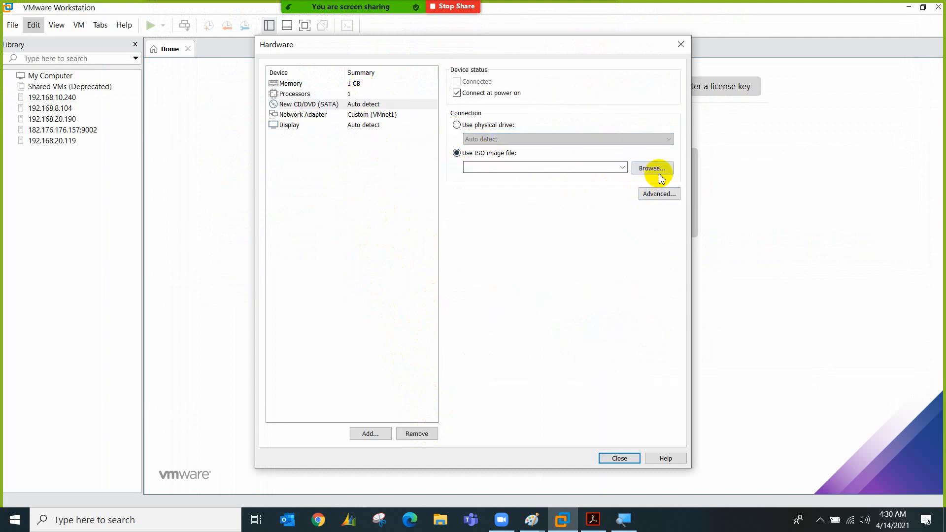
left_click(652, 170)
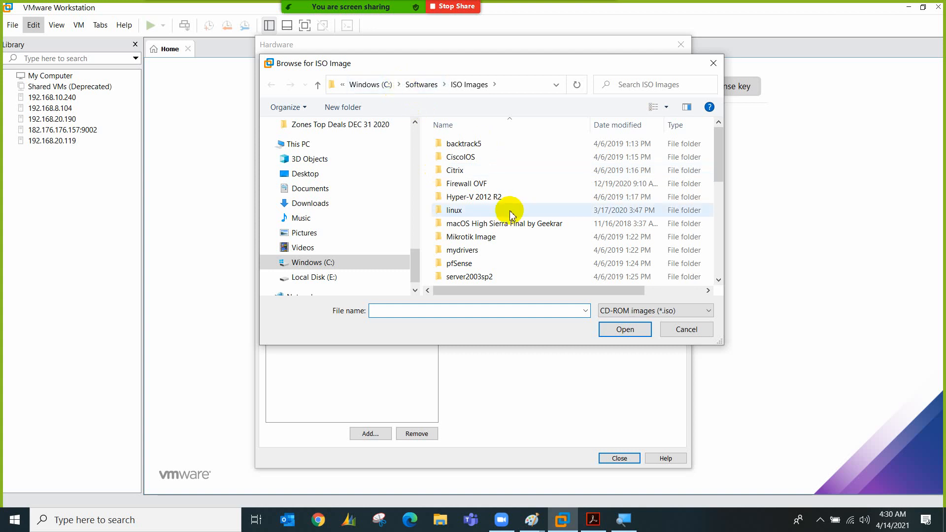
scroll(492, 254, "down", 5)
scroll(495, 258, "down", 1)
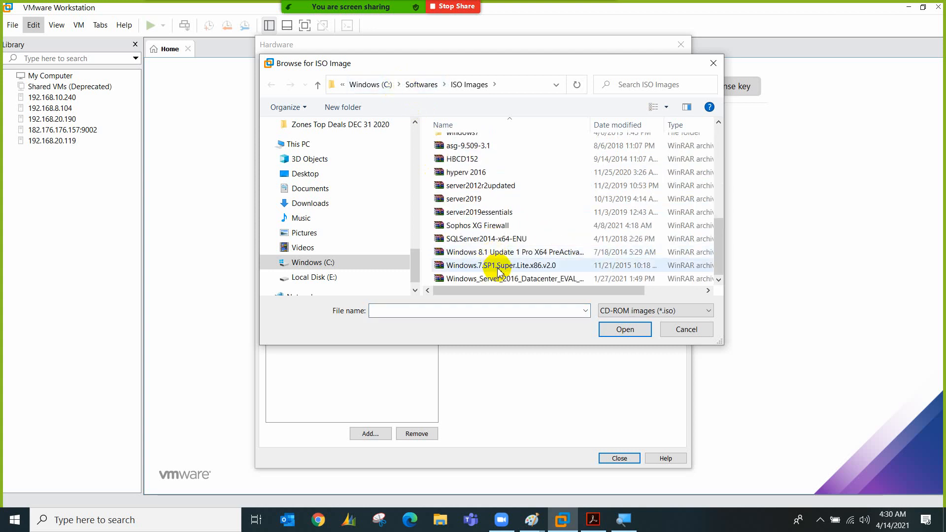
double_click(493, 264)
left_click(616, 458)
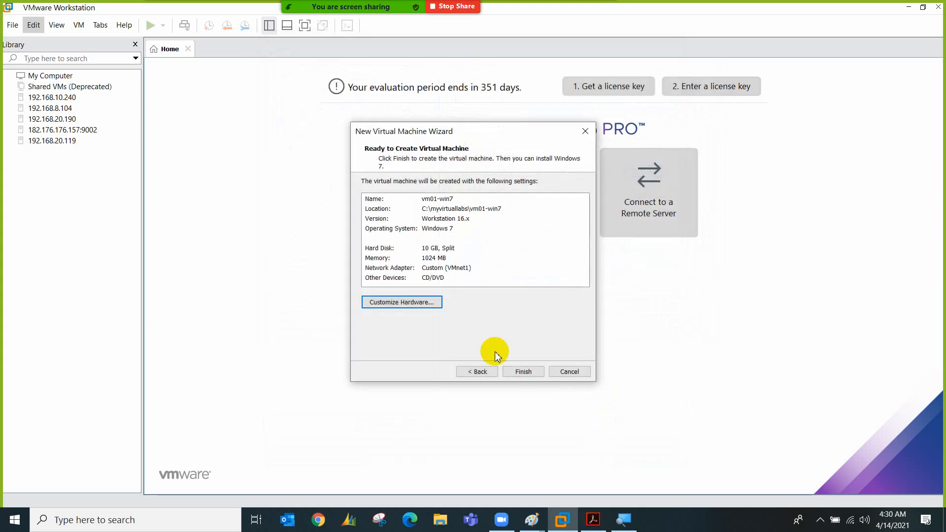
Finish the wizard so vm01-win7 is created and boots into Windows setup, then view the Paint diagrams
left_click(523, 372)
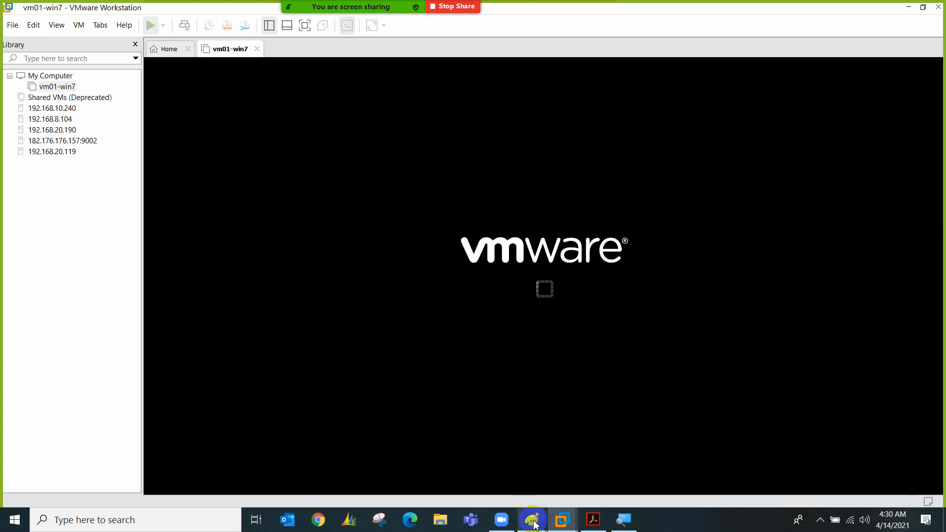
mouse_move(534, 525)
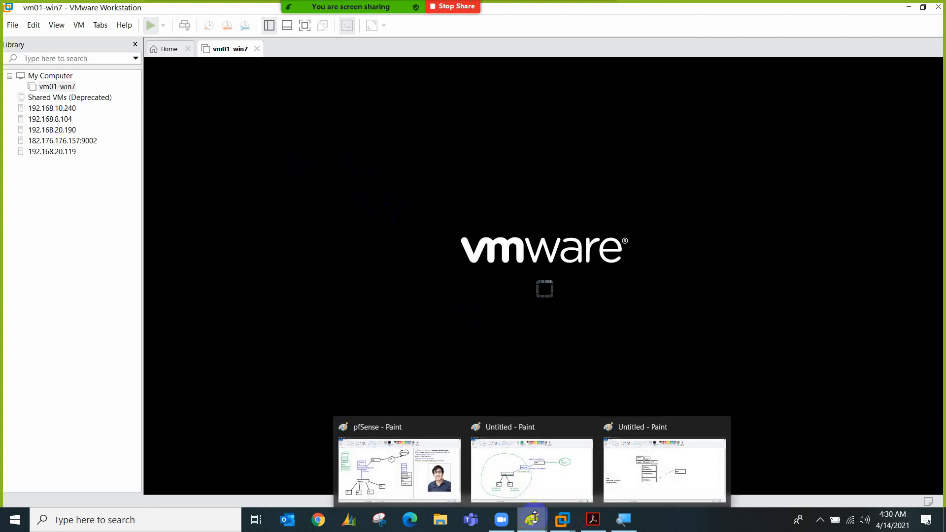
left_click(493, 473)
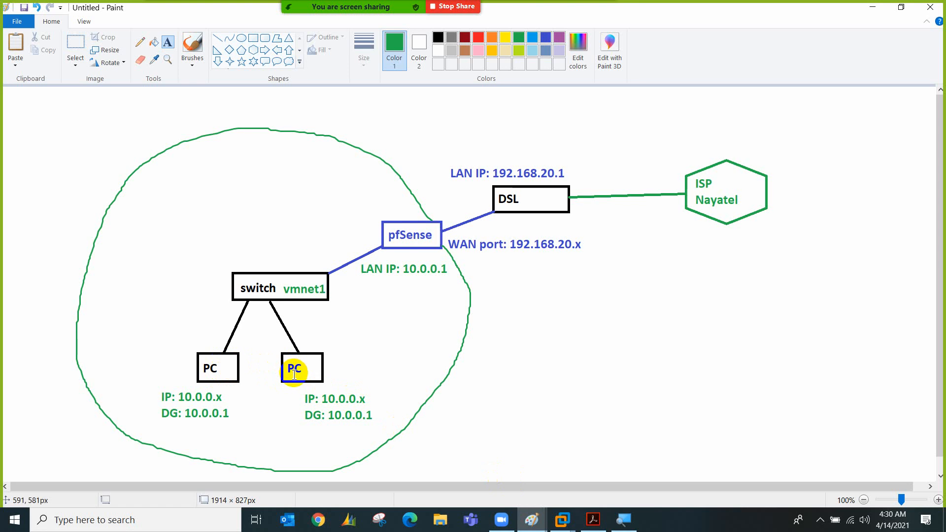
left_click(571, 522)
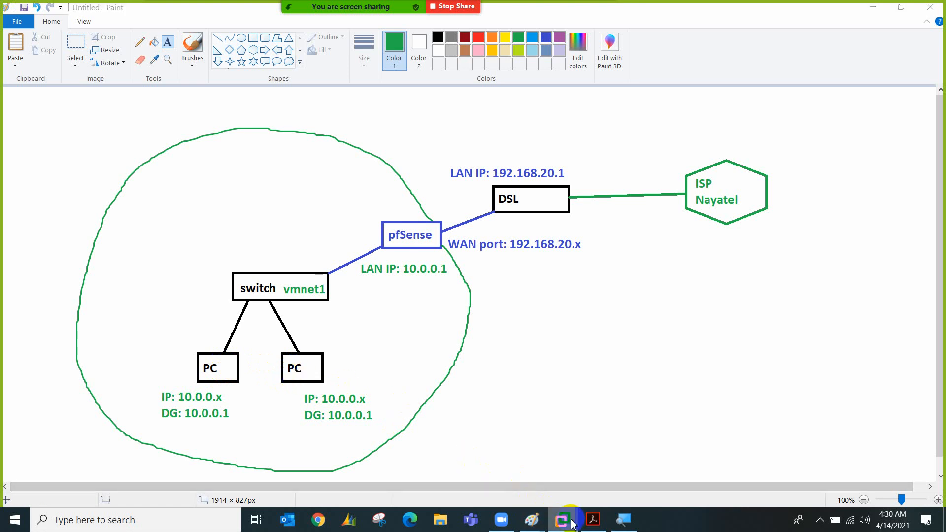
left_click(578, 441)
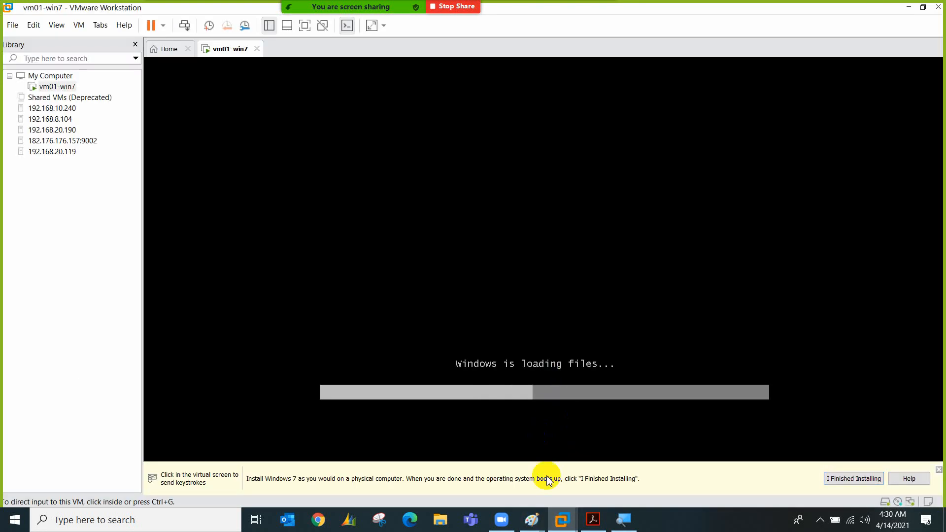
mouse_move(532, 519)
left_click(623, 452)
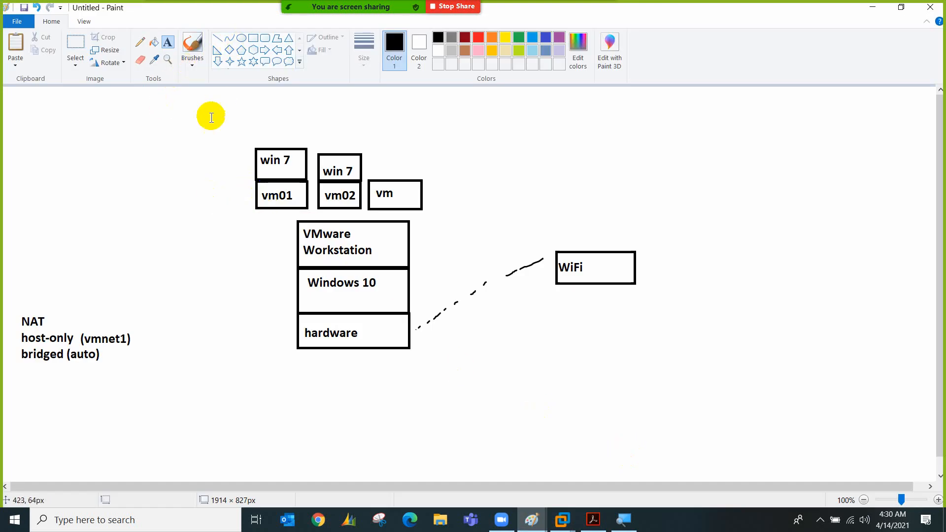
Brush lines from vm01 and vm02 to the host-only (vmnet1) label, then return to vm01-win7
left_click(192, 46)
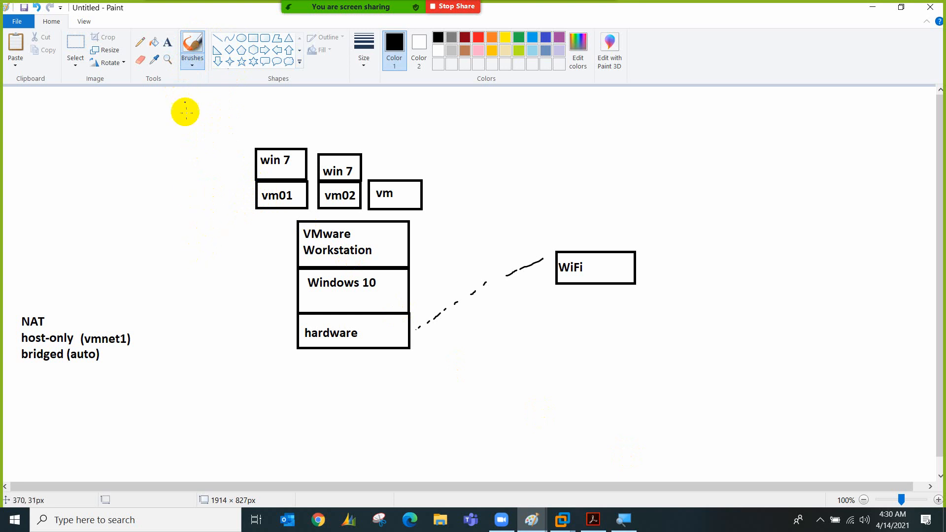
mouse_move(254, 206)
left_mouse_down()
mouse_move(140, 289)
mouse_move(105, 334)
left_mouse_up()
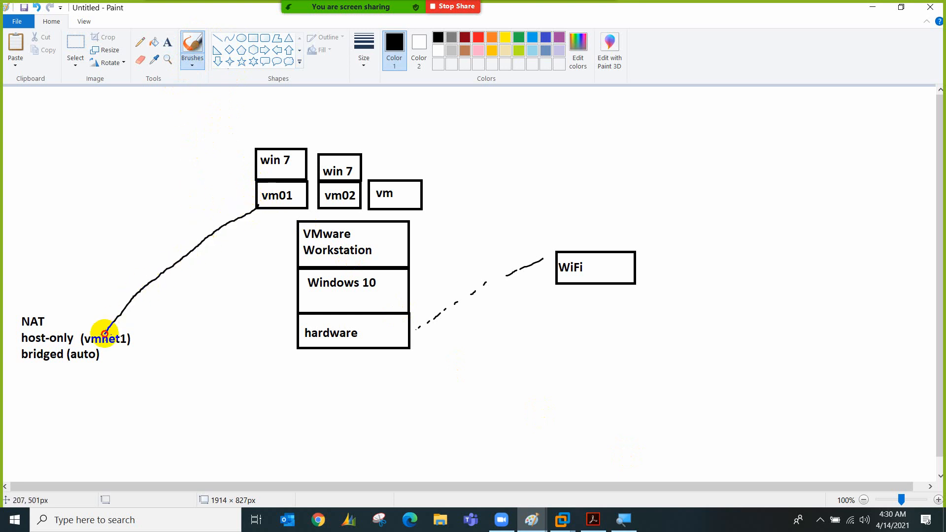
mouse_move(320, 207)
left_mouse_down()
mouse_move(221, 246)
mouse_move(130, 325)
mouse_move(21, 326)
mouse_move(74, 348)
mouse_move(116, 348)
mouse_move(133, 319)
mouse_move(99, 321)
left_mouse_up()
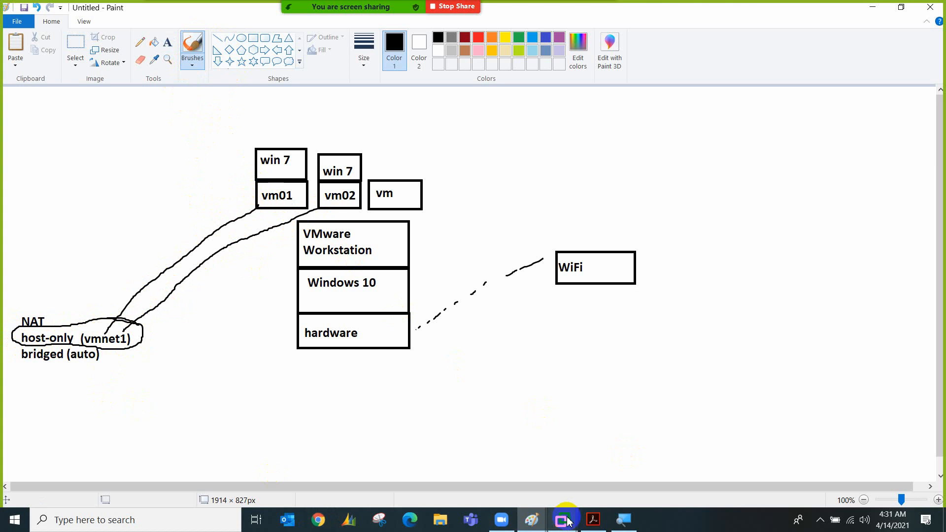
mouse_move(562, 520)
left_click(613, 440)
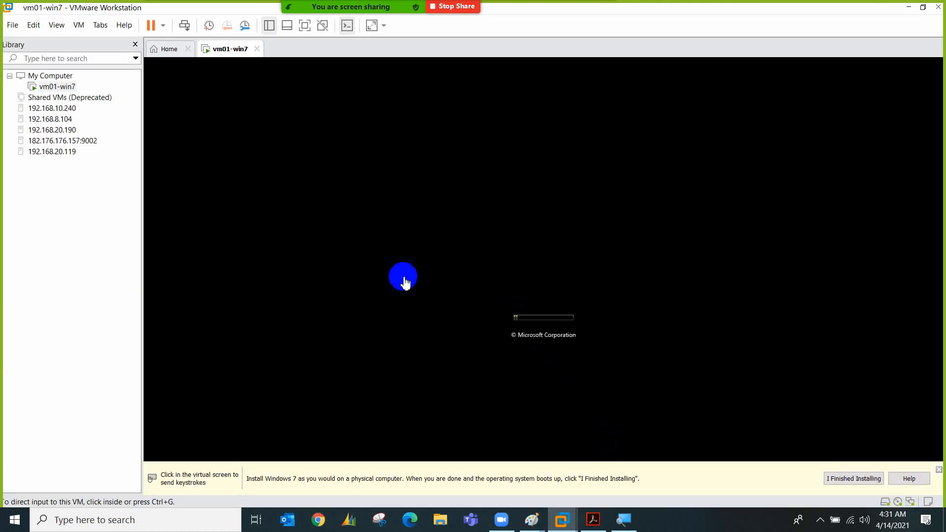
From Home, start a new Windows 7 VM named vm02-win7 with a 10 GB split disk and open Customize Hardware
left_click(168, 51)
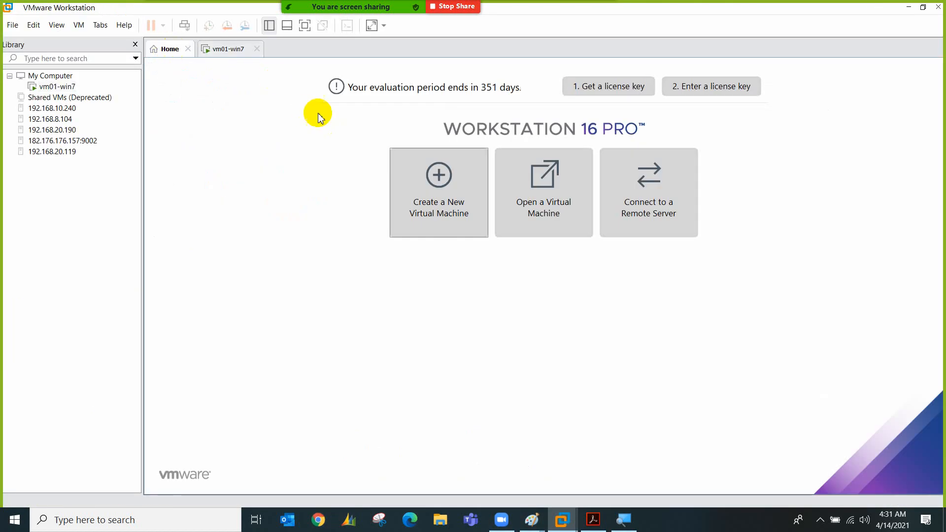
left_click(401, 194)
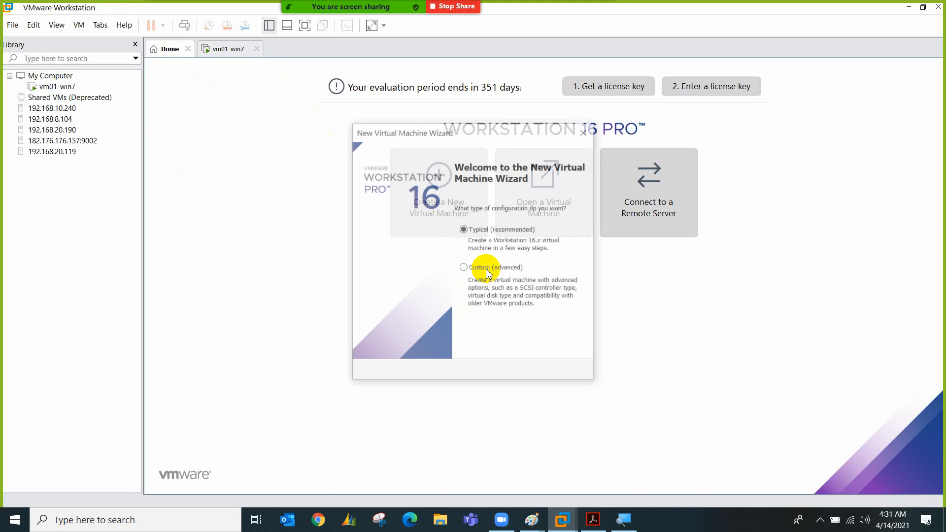
left_click(523, 372)
left_click(524, 373)
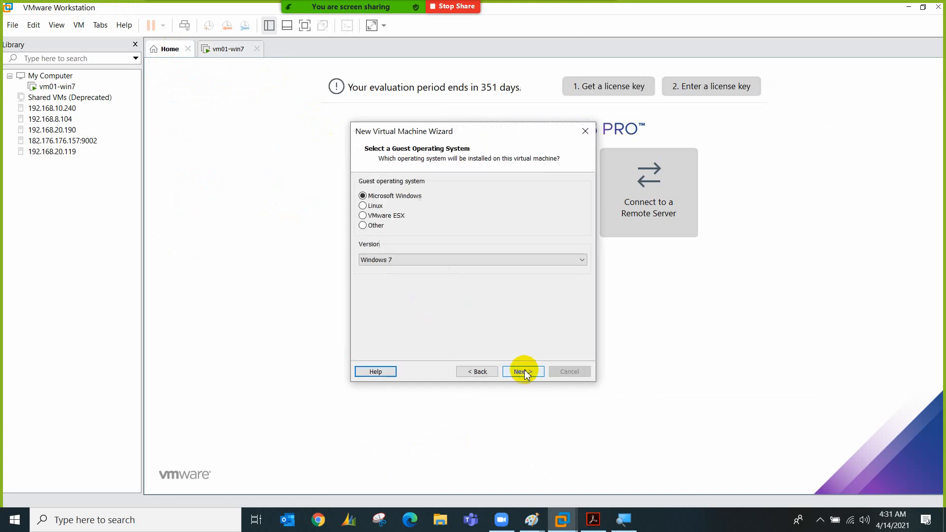
left_click(523, 371)
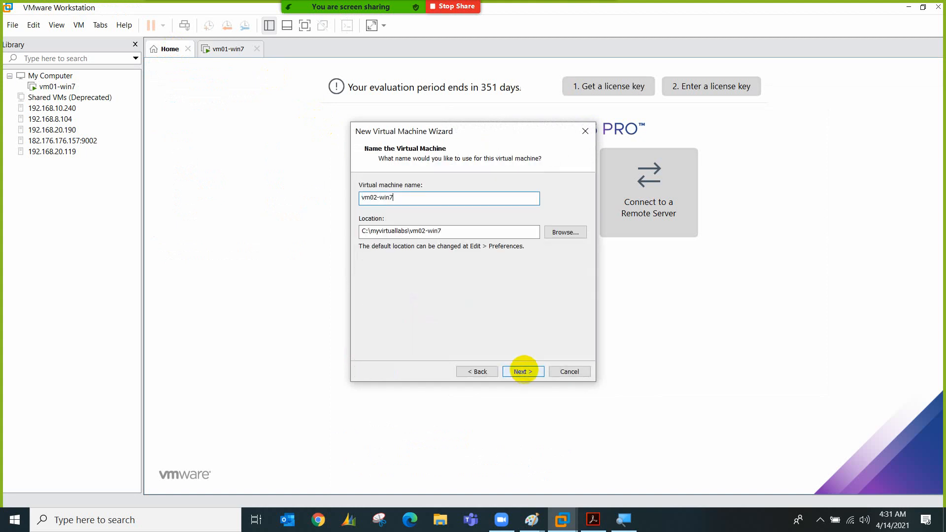
left_click(524, 372)
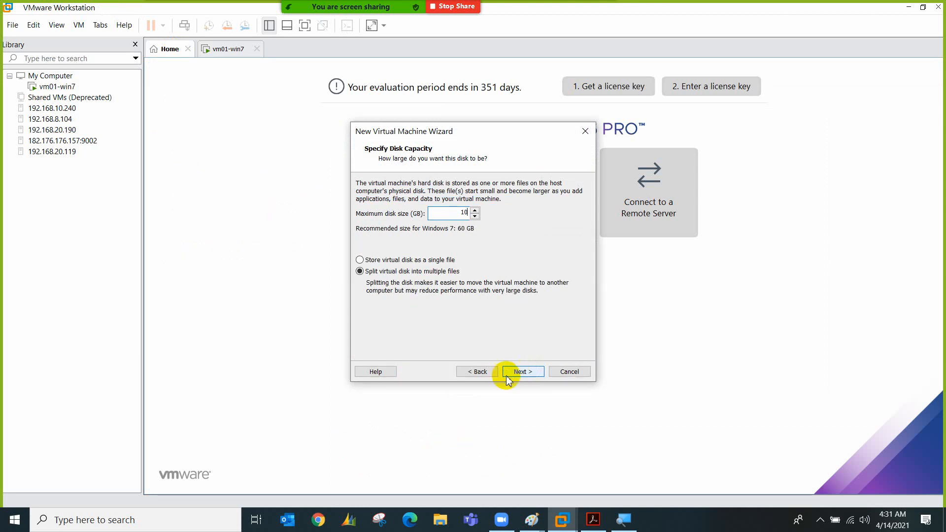
left_click(523, 371)
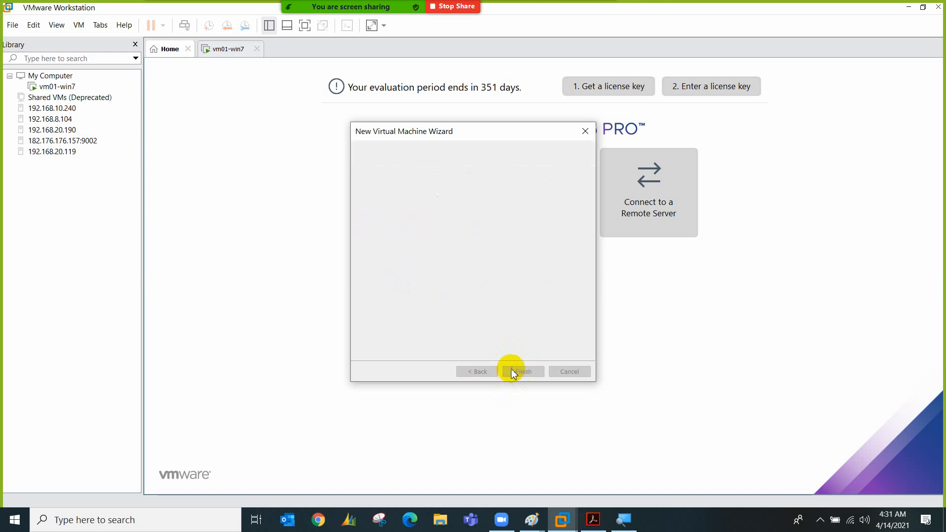
left_click(421, 302)
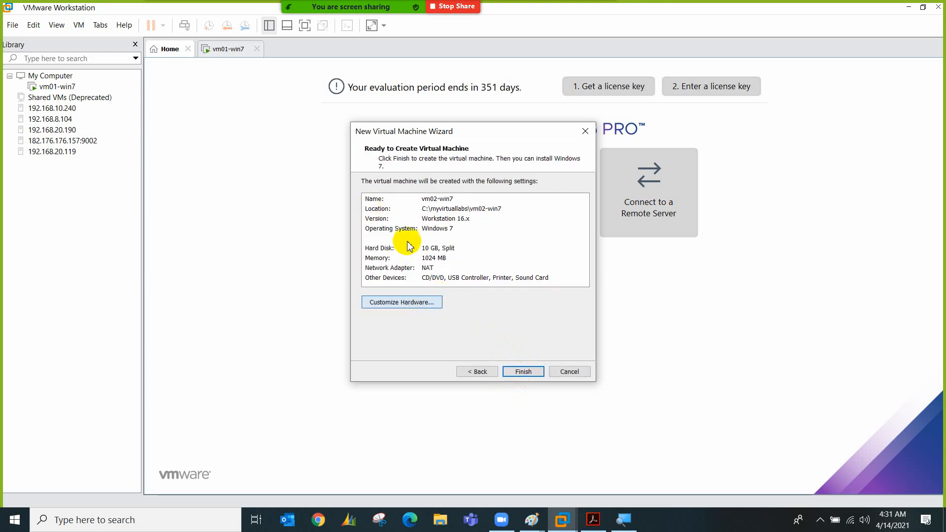
Remove the sound card, printer and USB controller from vm02-win7's hardware
left_click(380, 135)
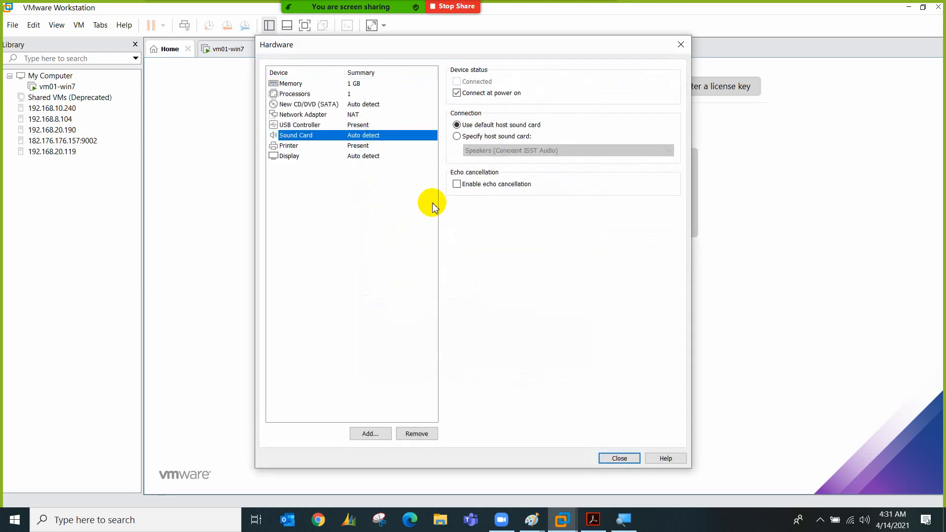
left_click(415, 435)
left_click(416, 434)
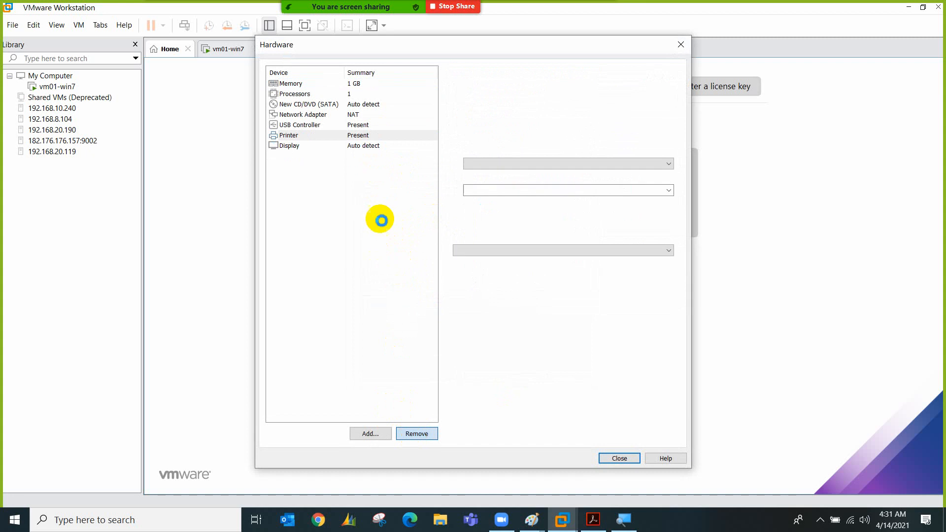
left_click(301, 124)
left_click(417, 434)
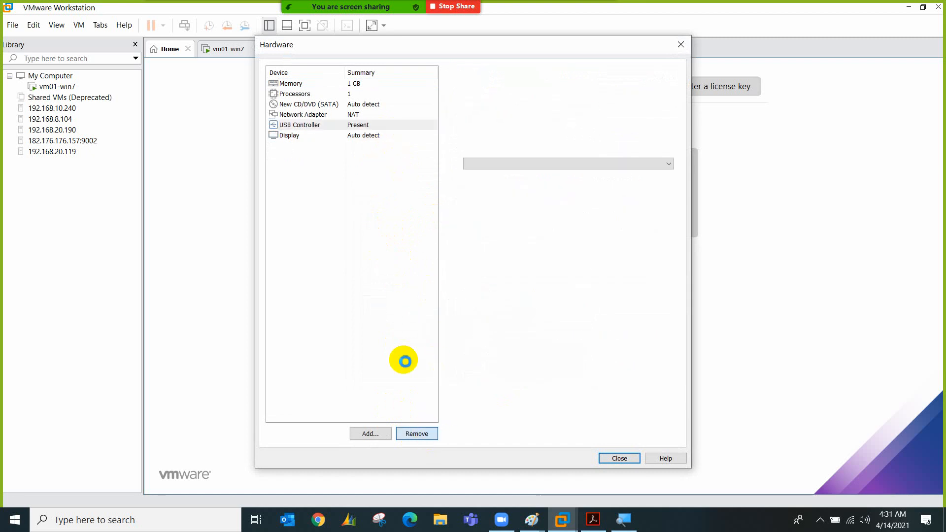
Set the network adapter to Custom: VMnet1 (Host-only)
left_click(375, 114)
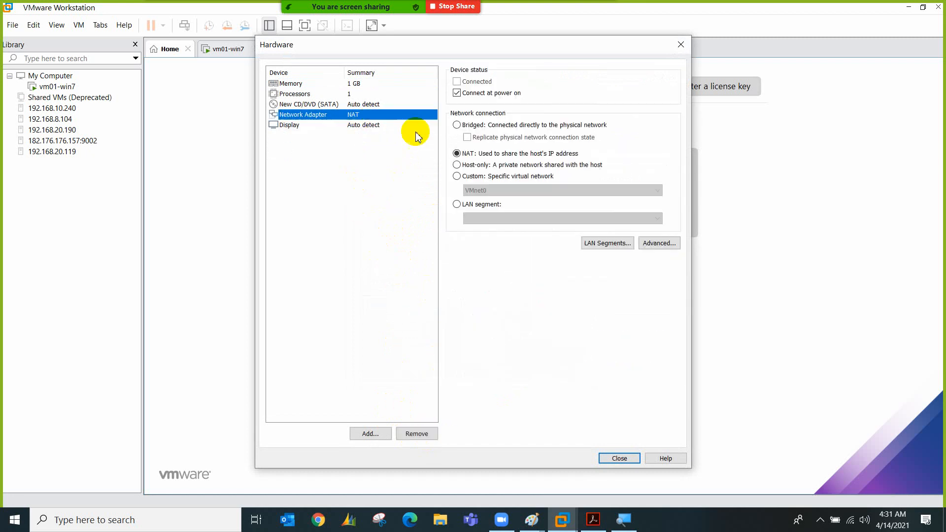
left_click(512, 177)
left_click(522, 190)
left_click(516, 212)
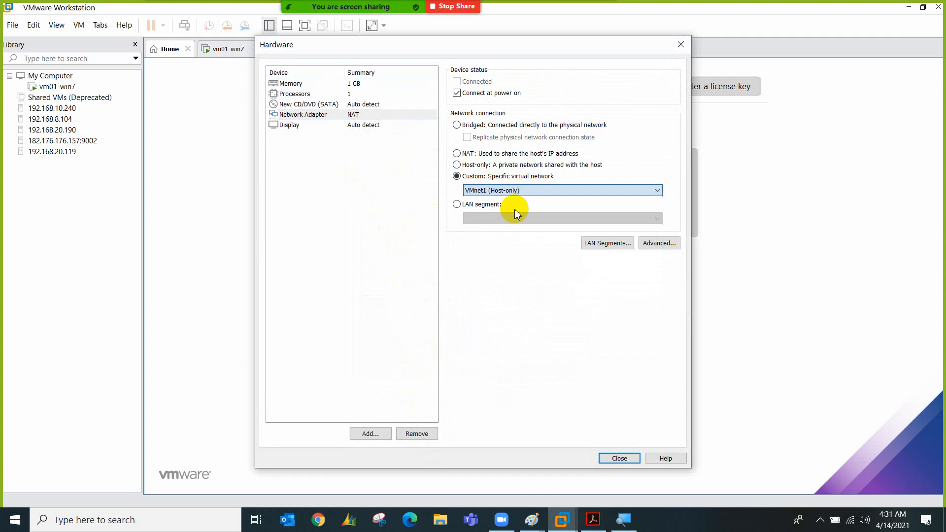
Attach the Windows.7.SP1.Super.Lite.x86.v2.0 ISO to the CD/DVD drive and finish creating vm02-win7
left_click(382, 104)
left_click(456, 153)
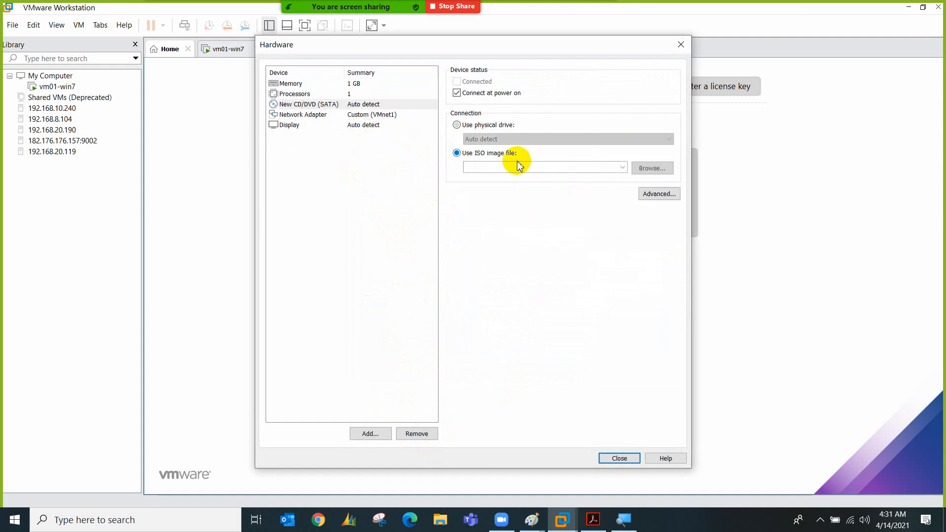
left_click(649, 170)
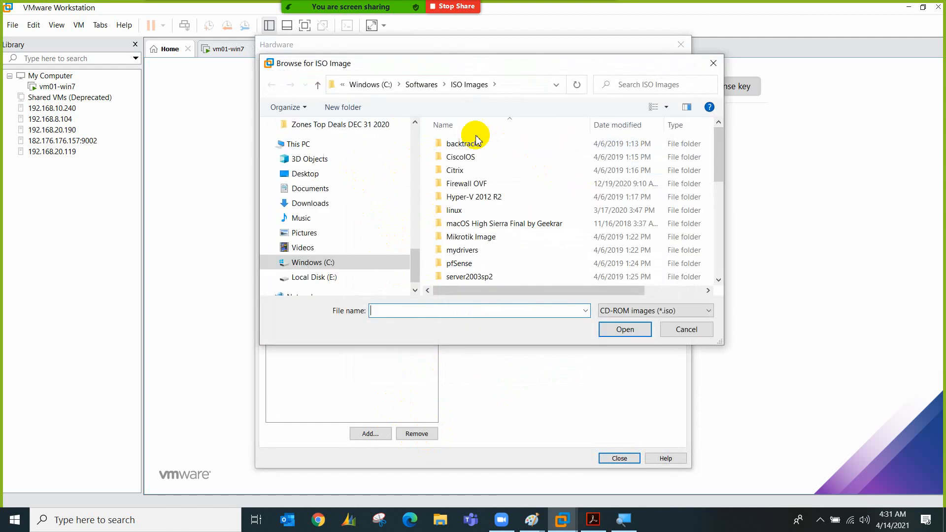
scroll(478, 232, "down", 5)
left_click(485, 266)
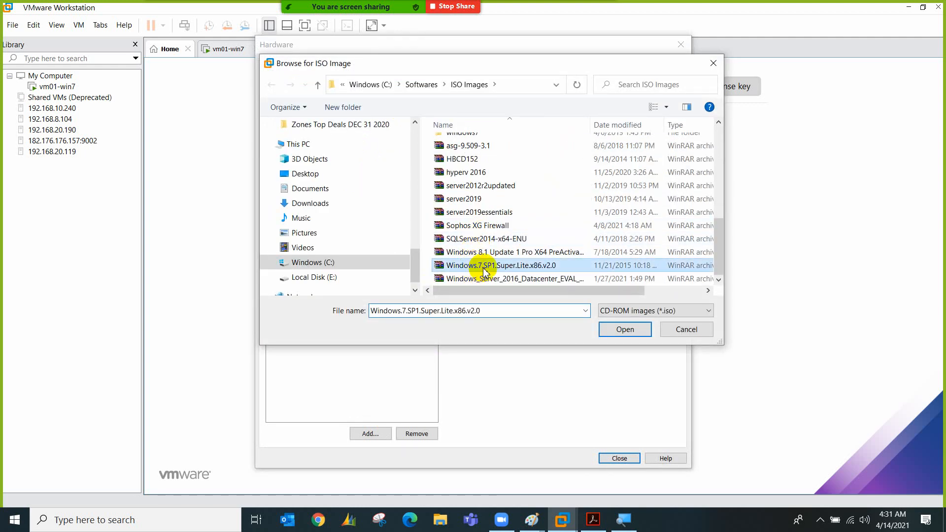
double_click(485, 266)
left_click(619, 458)
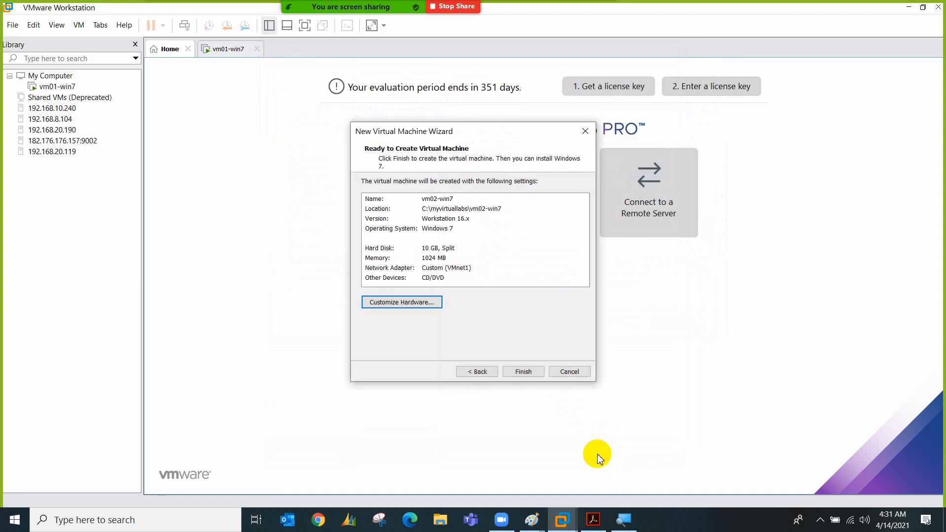
left_click(525, 372)
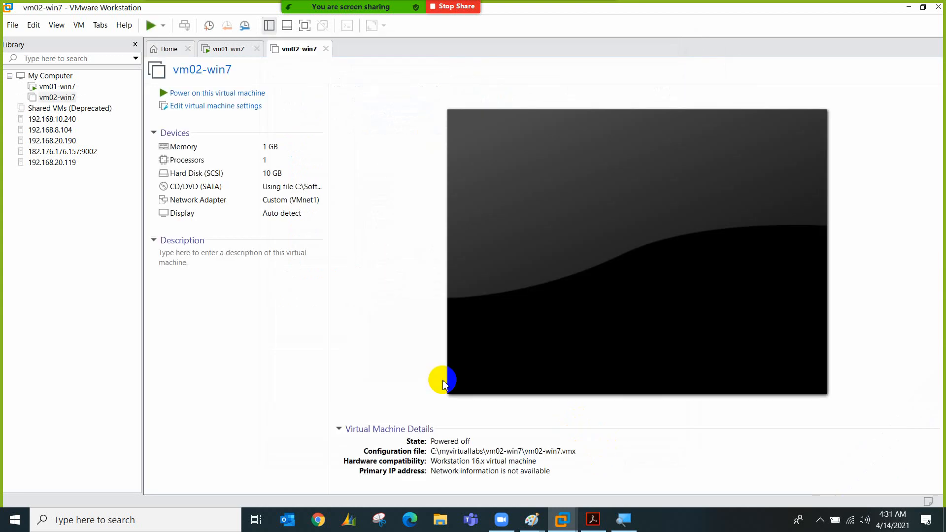
Check on vm01-win7, release the mouse, and bring the Untitled Paint diagram forward
left_click(239, 51)
left_click(420, 213)
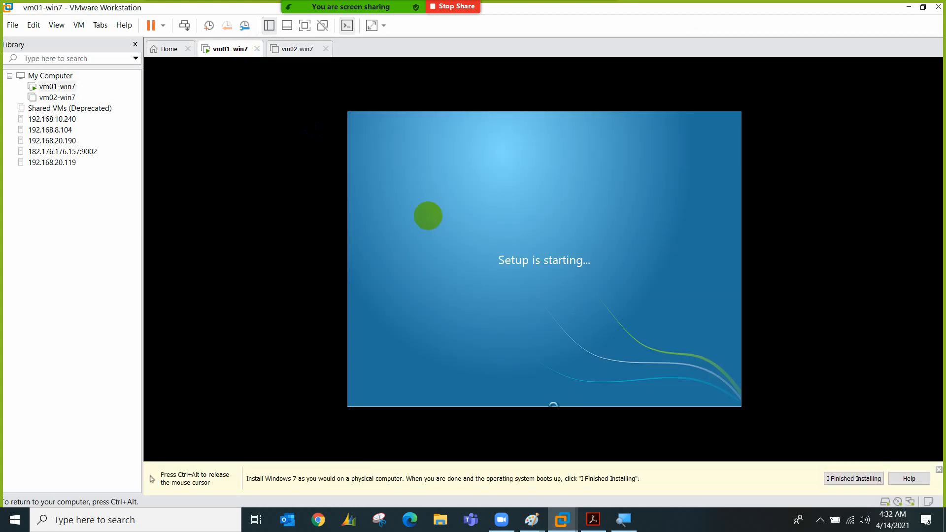
key("ctrl+alt")
mouse_move(532, 520)
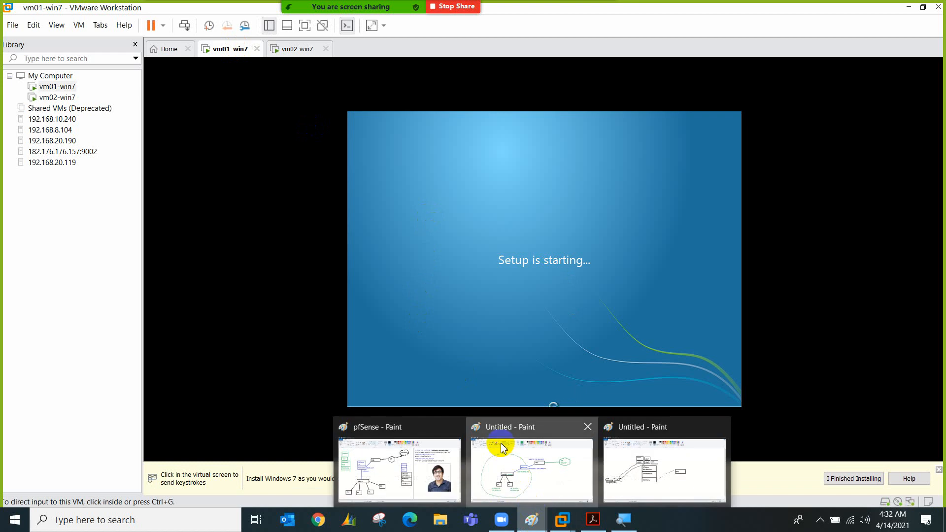
left_click(519, 477)
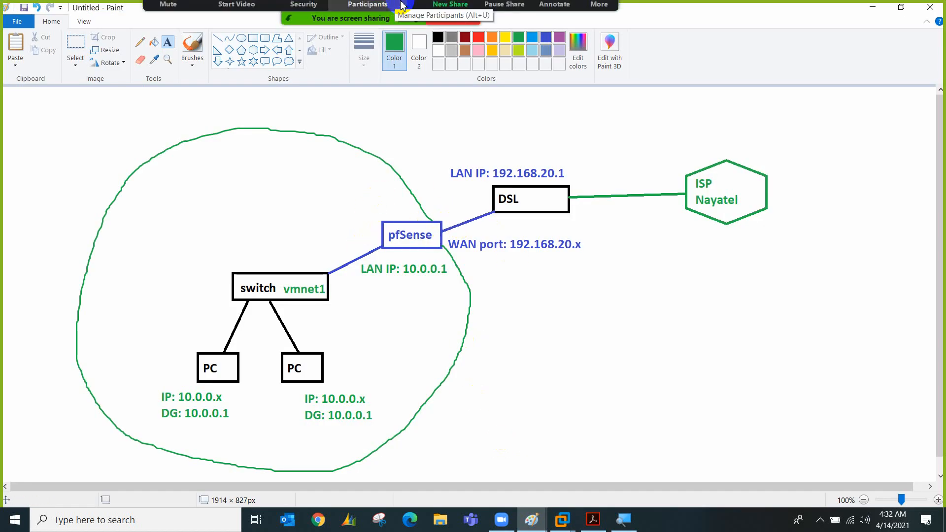
left_click(567, 20)
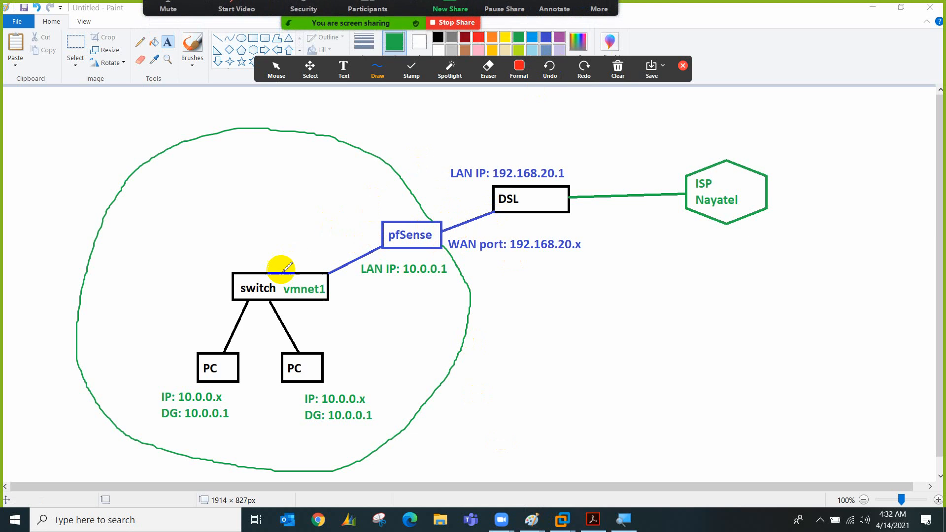
left_click_drag(384, 244, 324, 271)
left_click_drag(443, 230, 498, 211)
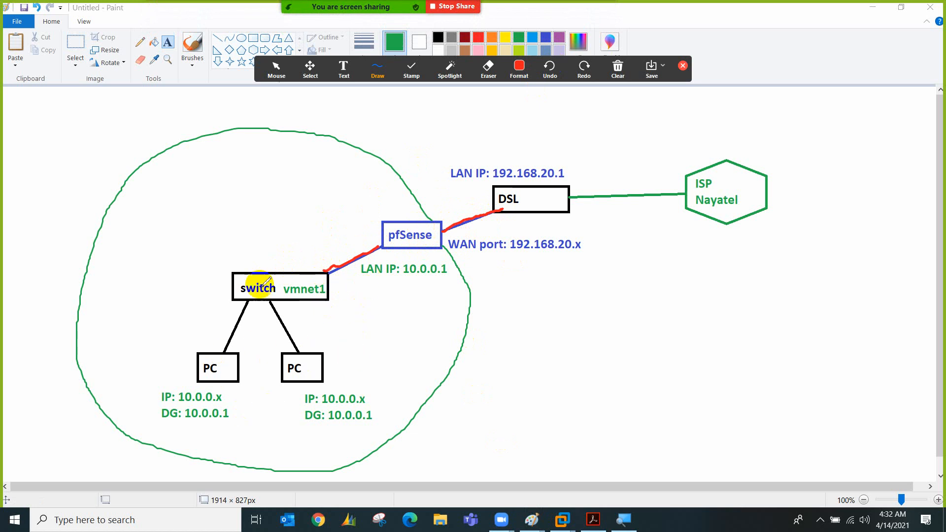
mouse_move(137, 184)
left_mouse_down()
mouse_move(166, 208)
mouse_move(216, 212)
mouse_move(207, 190)
left_mouse_up()
mouse_move(225, 203)
left_mouse_down()
mouse_move(224, 182)
mouse_move(274, 205)
mouse_move(272, 156)
left_mouse_up()
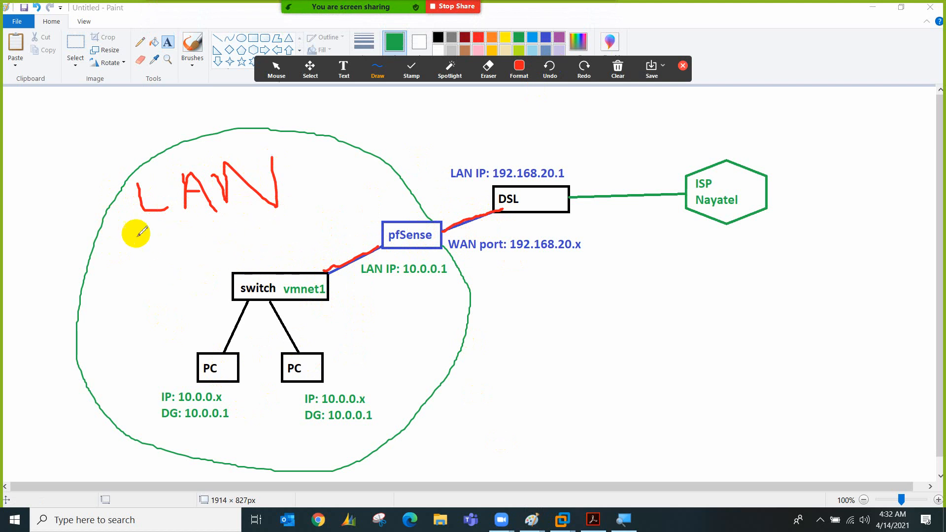
left_click_drag(135, 233, 285, 198)
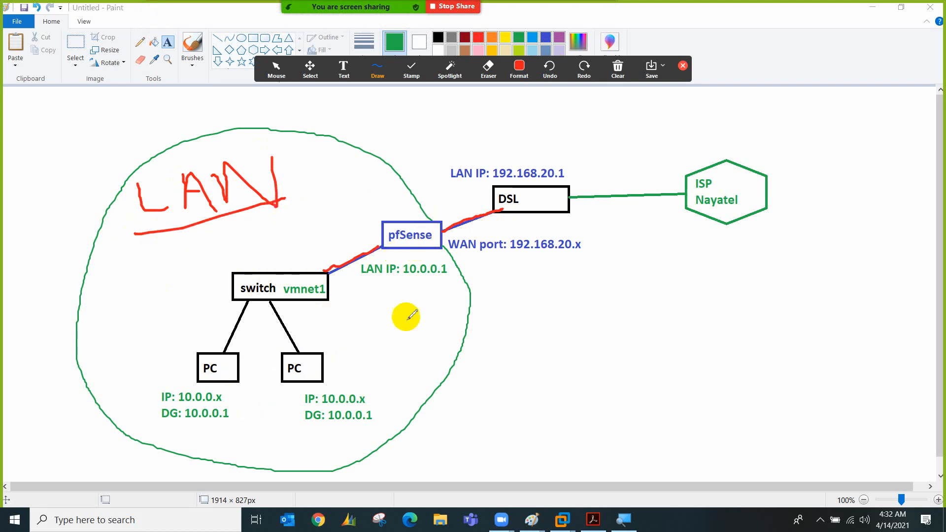
left_click(617, 67)
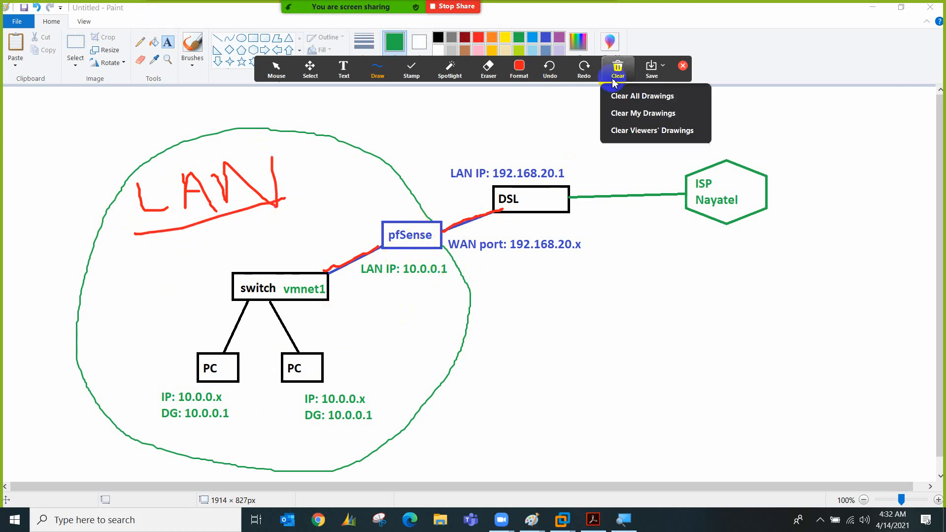
left_click(619, 95)
left_click(682, 66)
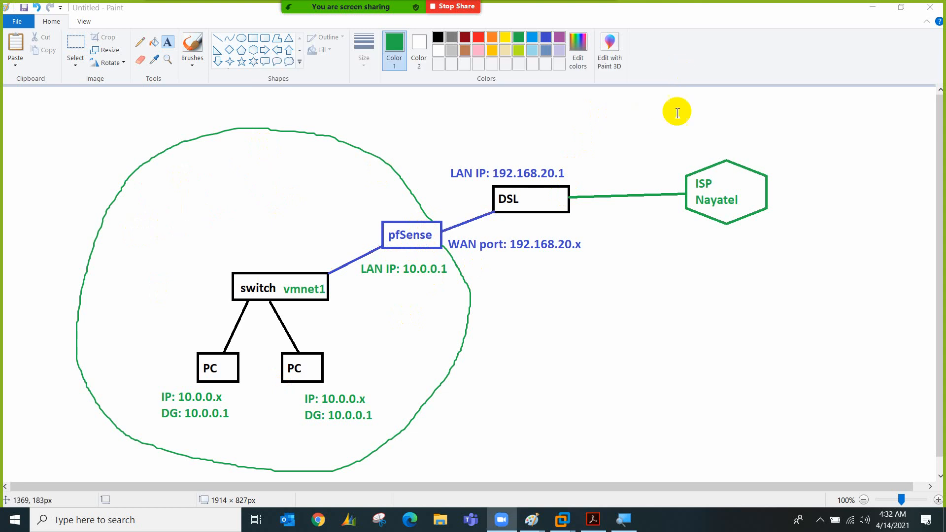
Continue past the license terms in vm01-win7's Windows setup, then bring the Paint network diagram forward
mouse_move(561, 518)
left_click(567, 453)
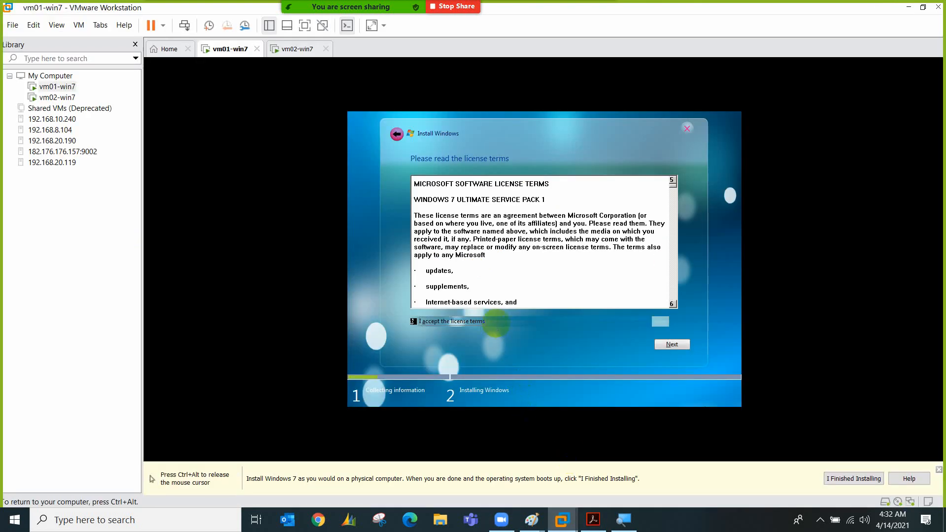
left_click(673, 343)
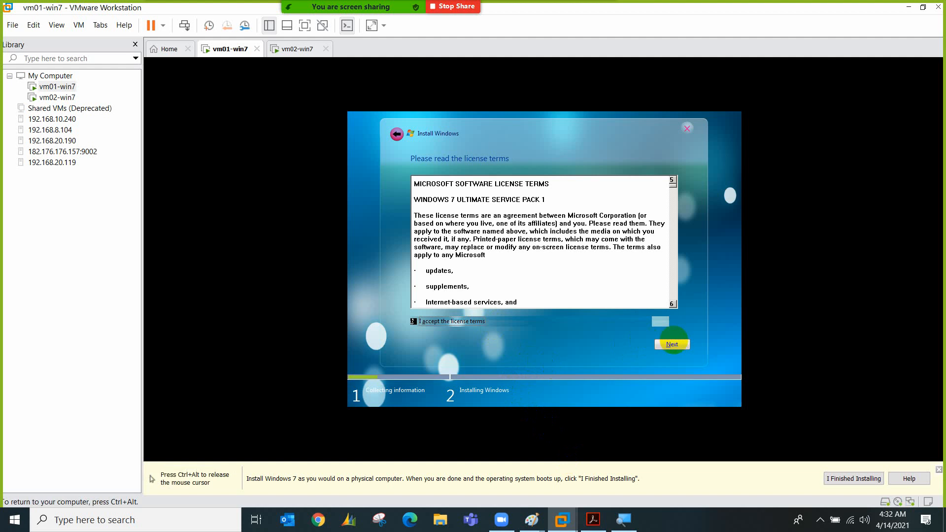
key("ctrl+alt")
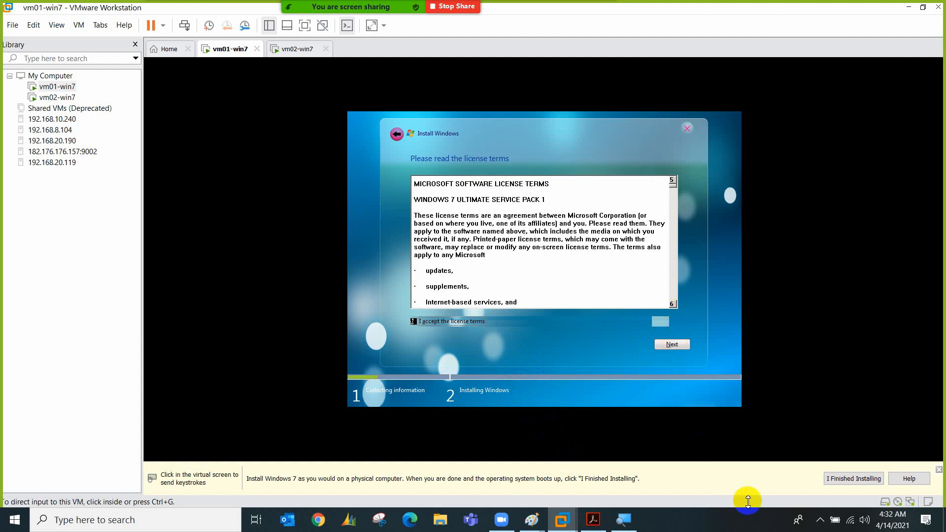
left_click(820, 520)
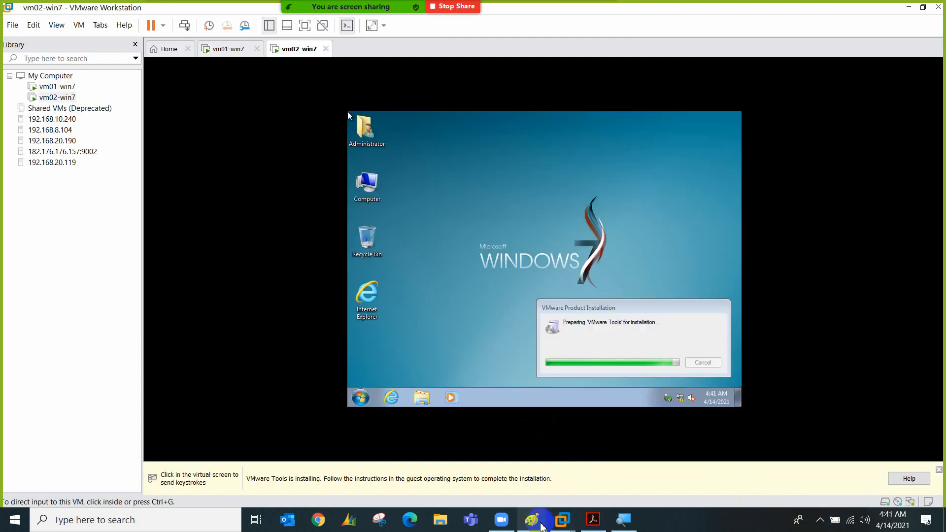
mouse_move(531, 520)
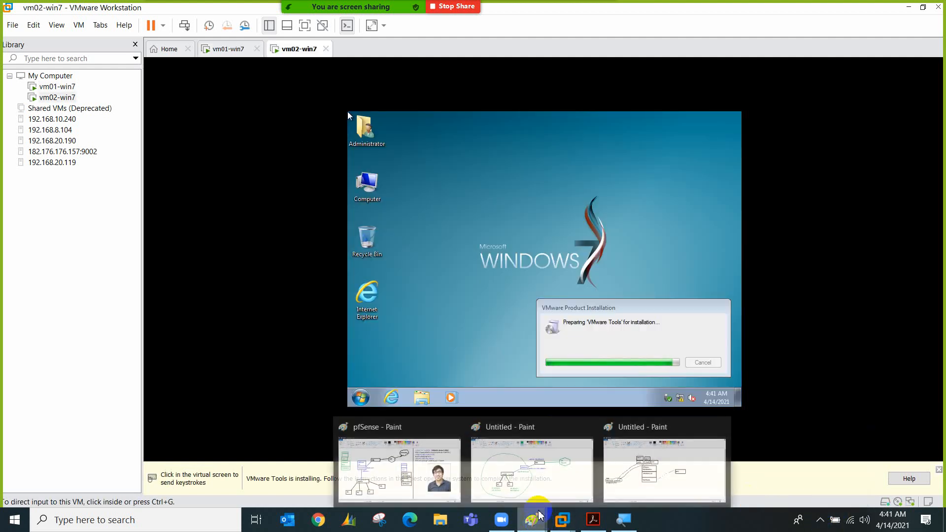
left_click(567, 466)
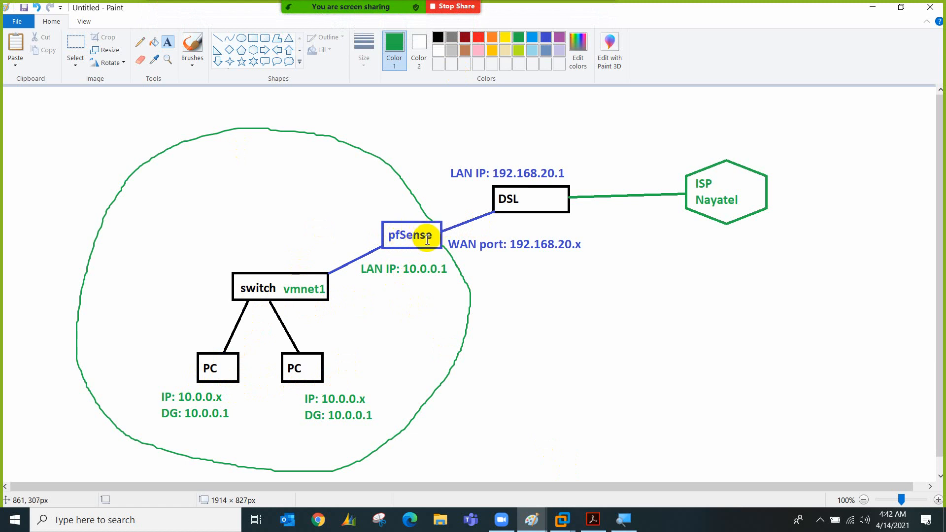
Show the pfSense.pdf 'Creation of LAB' slide (page 8) in Acrobat
left_click(593, 520)
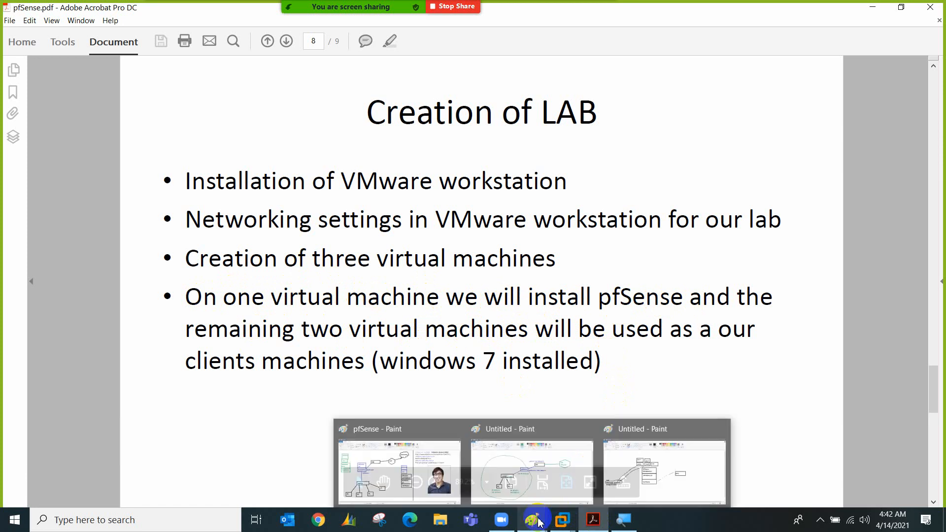
Run vm02-win7's VMware Tools setup with the Typical option and start installing
mouse_move(563, 519)
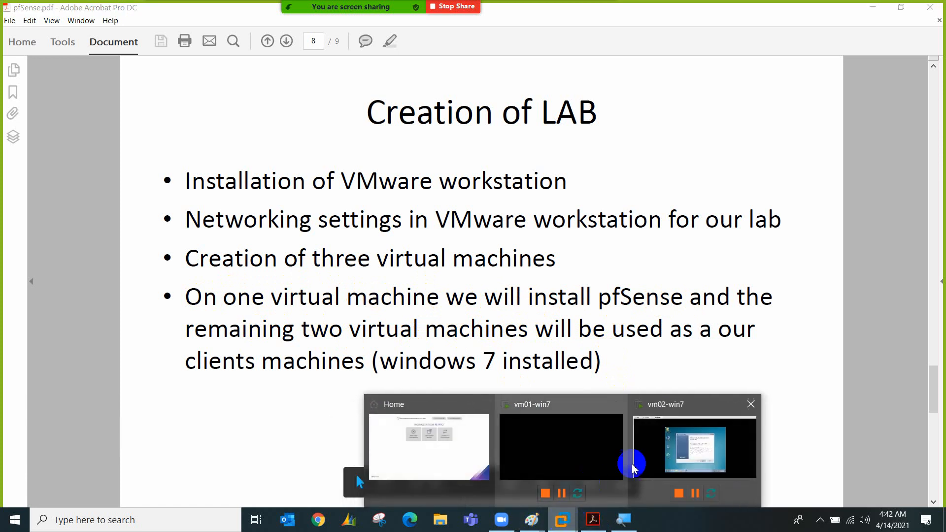
left_click(653, 443)
left_click(605, 334)
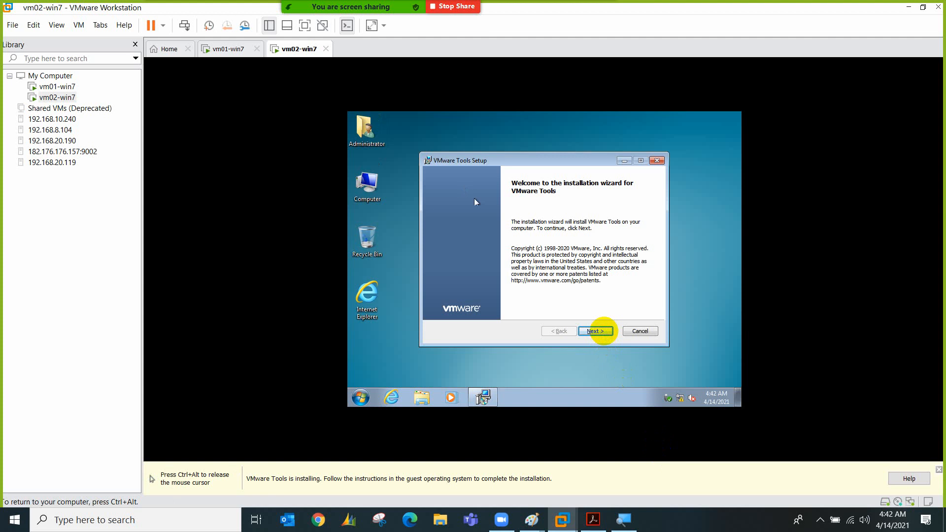
left_click(587, 332)
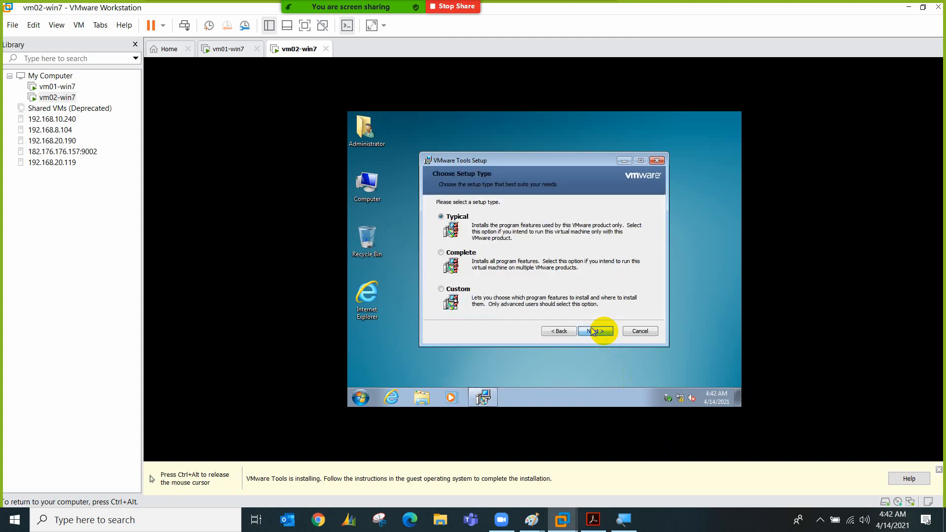
left_click(593, 332)
Release the VM and switch to vm01-win7, briefly checking vm02-win7's Tools progress
key("ctrl+alt")
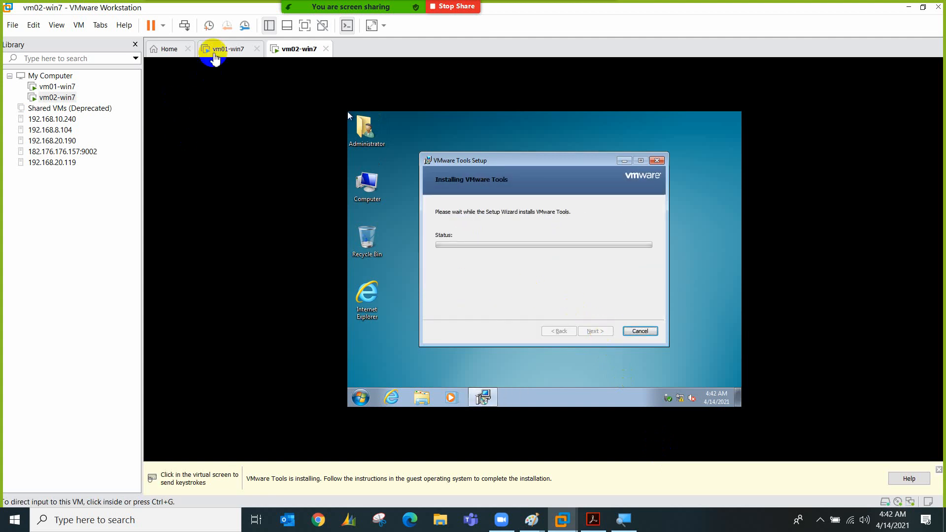
left_click(215, 51)
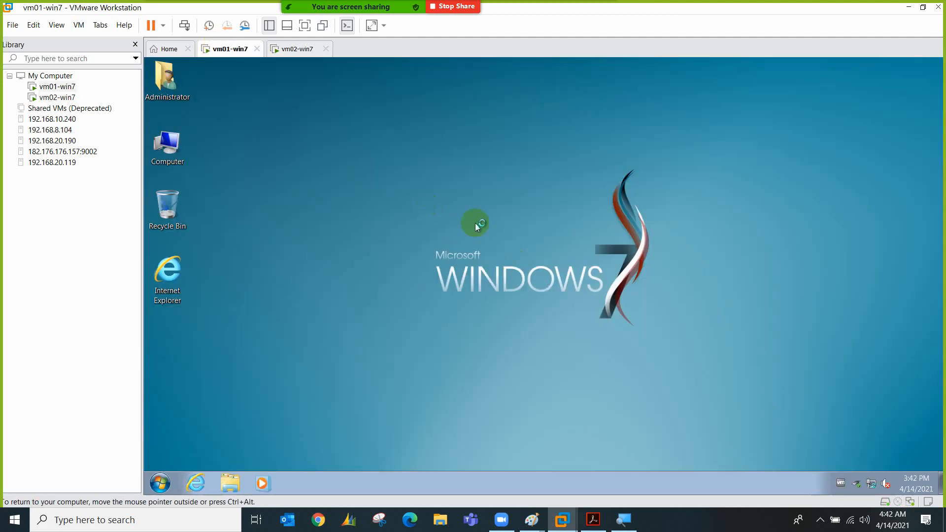
left_click(297, 48)
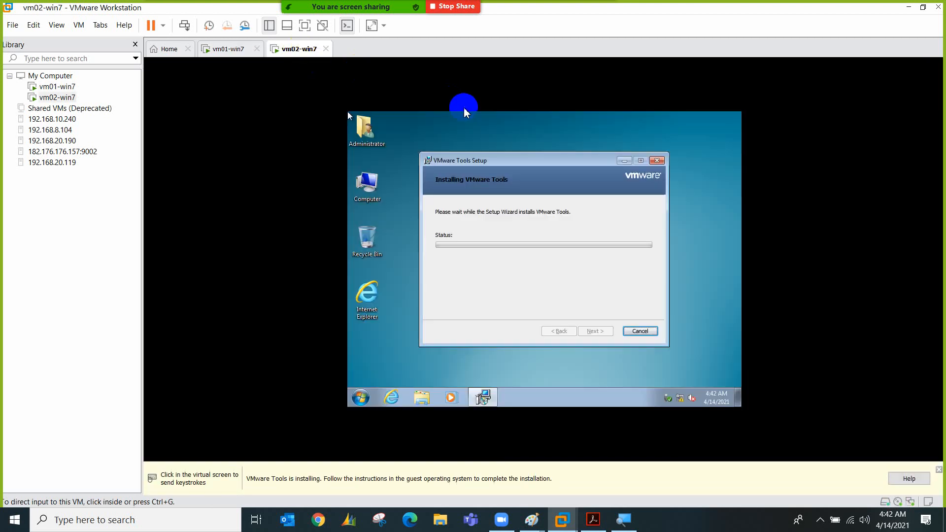
left_click(211, 48)
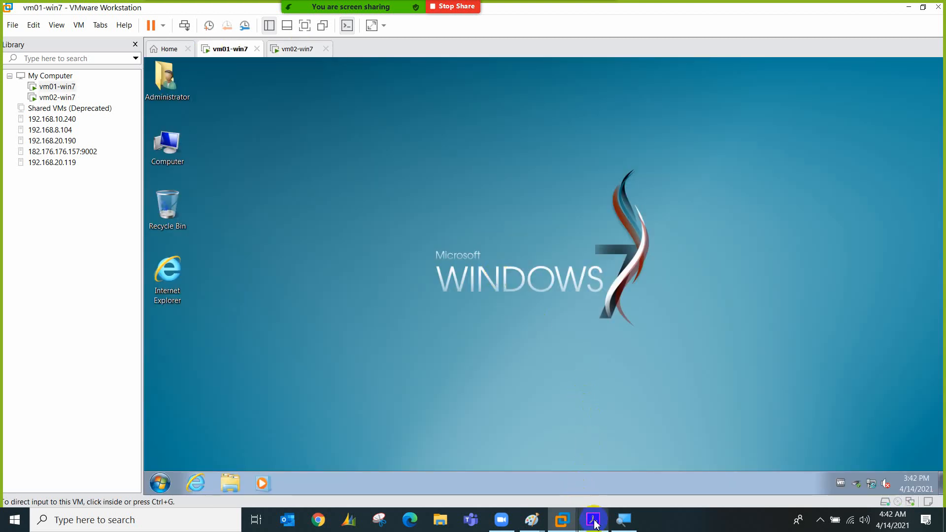
Draw a blue box above the vm box and label it 'pfsense'
left_click(576, 488)
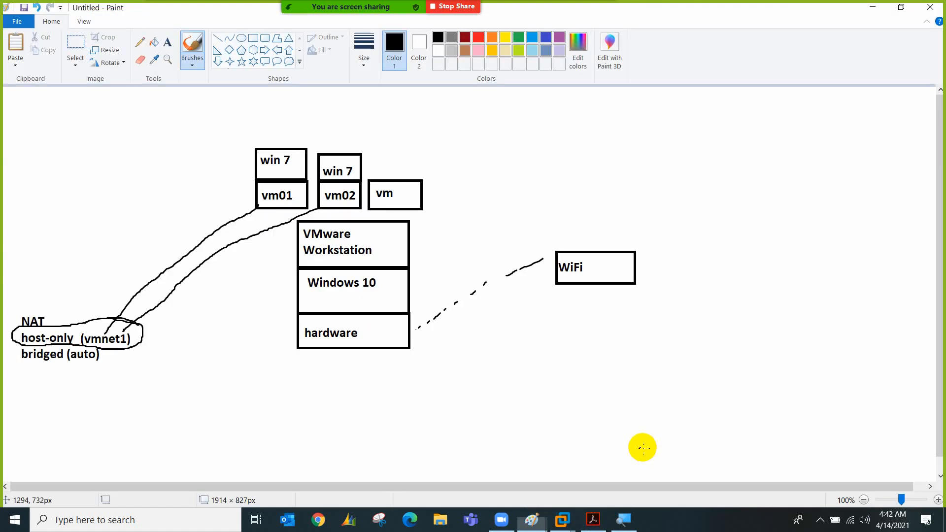
left_click(253, 38)
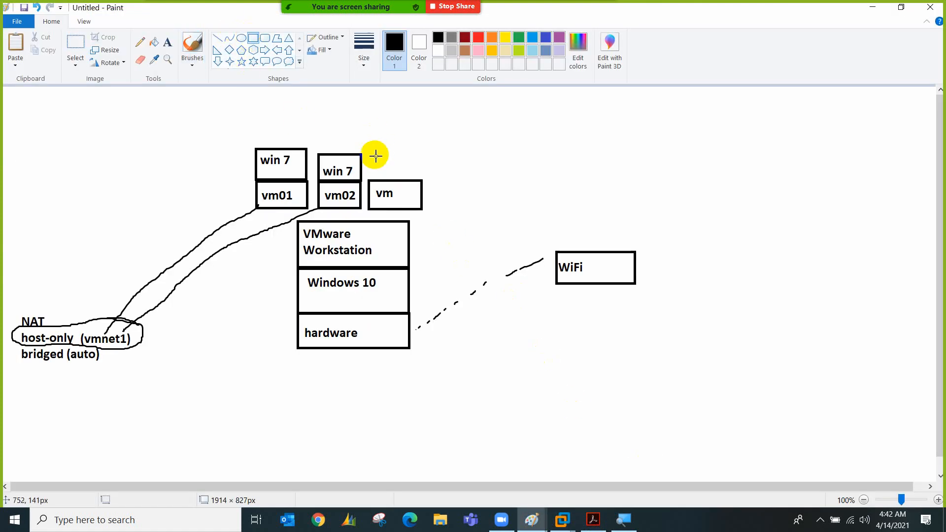
left_click_drag(370, 180, 423, 143)
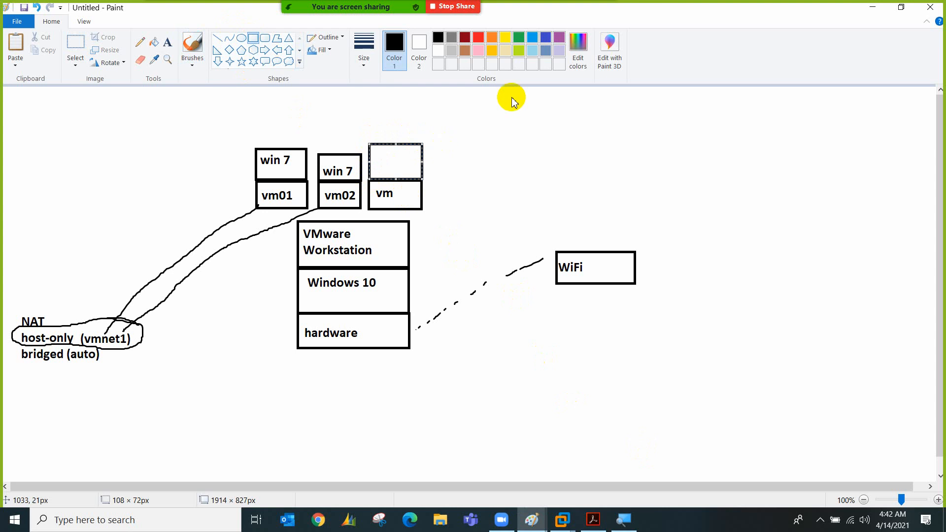
left_click(546, 37)
left_click(167, 42)
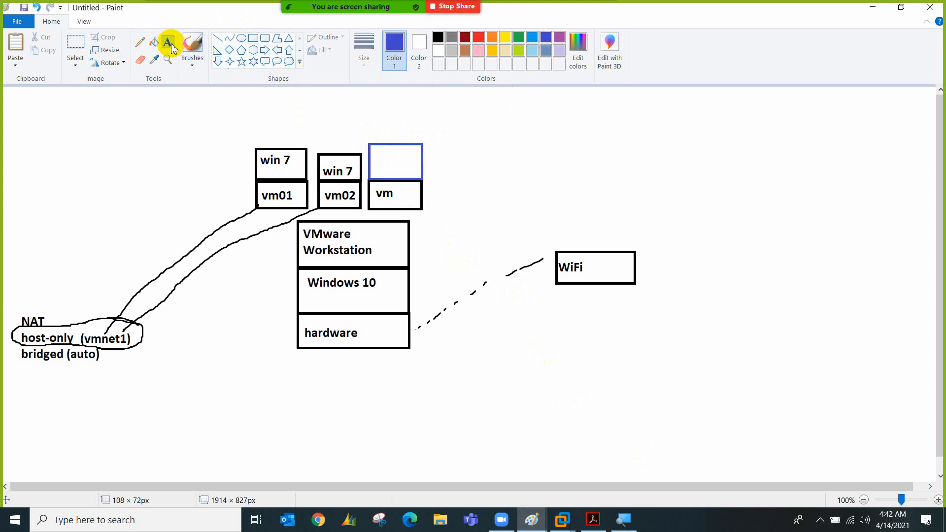
left_click(373, 152)
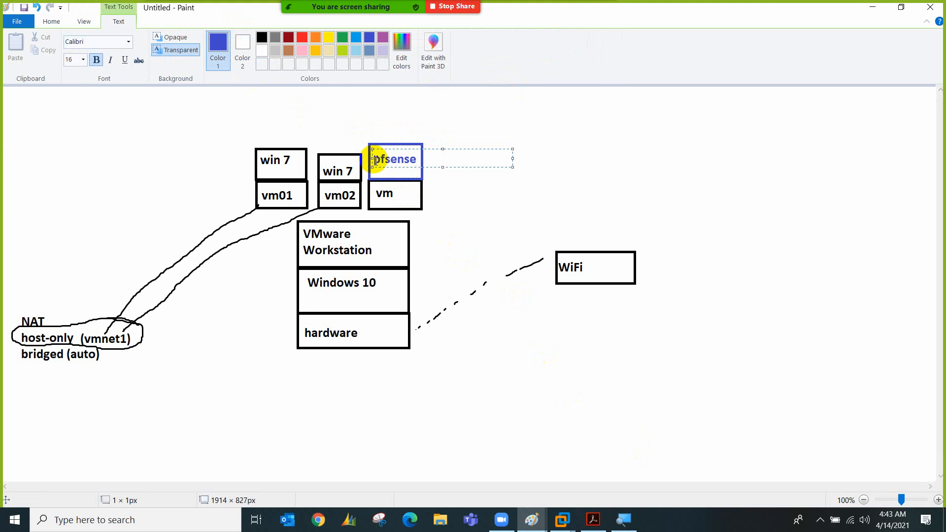
left_click(439, 204)
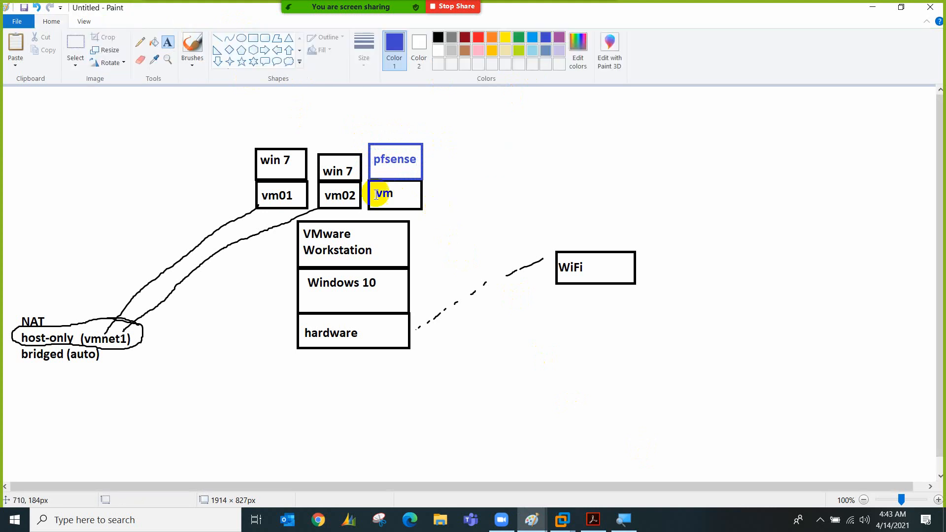
Add 'adapter 1 (vmnet0) WAN' and 'adapter2 (vmnet1) LAN' labels beside the vm box, then return to vm02-win7
left_click(427, 211)
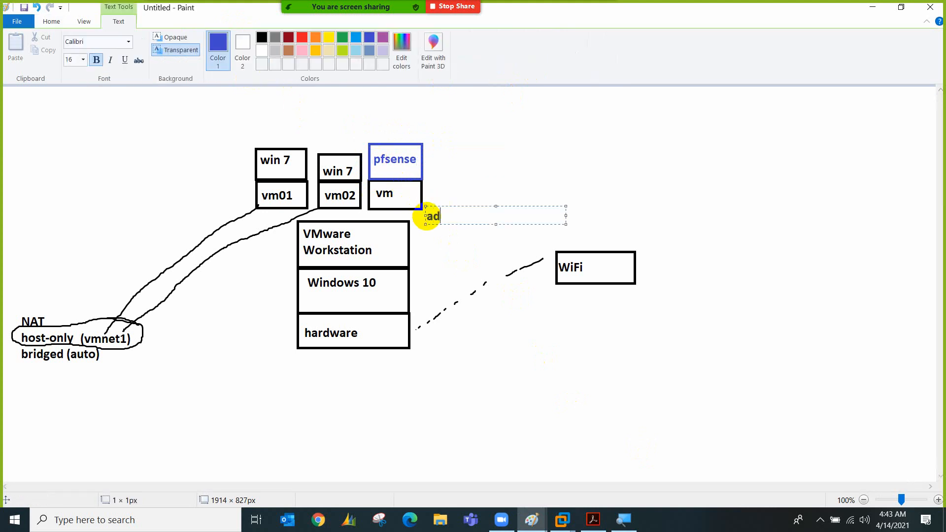
type("adapter 1 (vmnet")
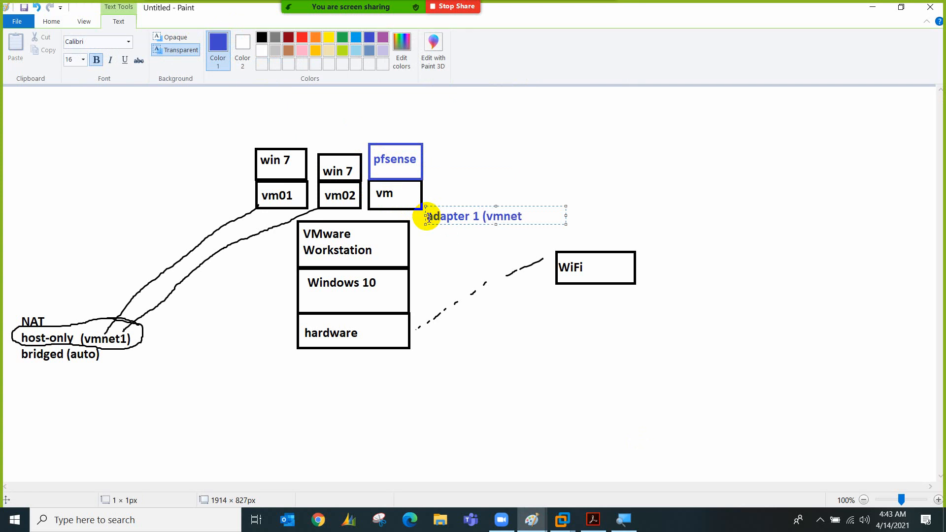
type("0) WAN")
left_click(434, 256)
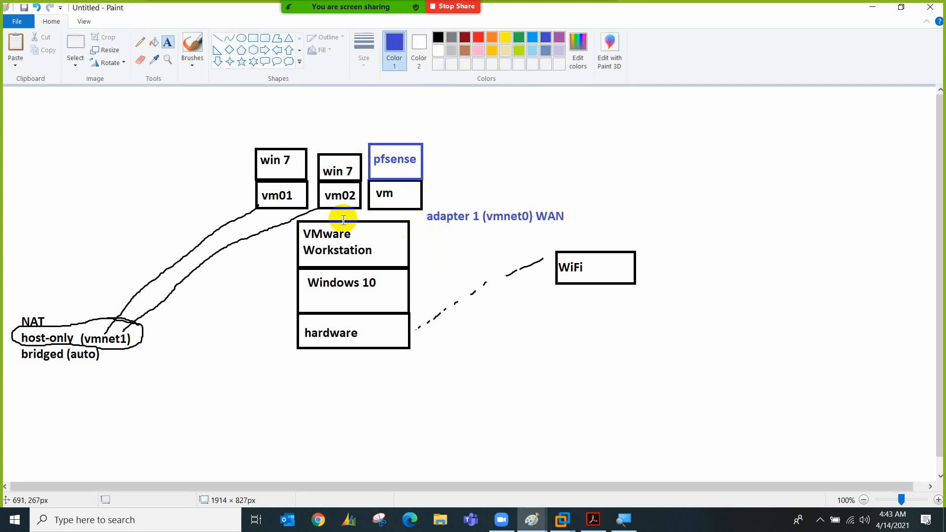
left_click(427, 189)
type("adapter2")
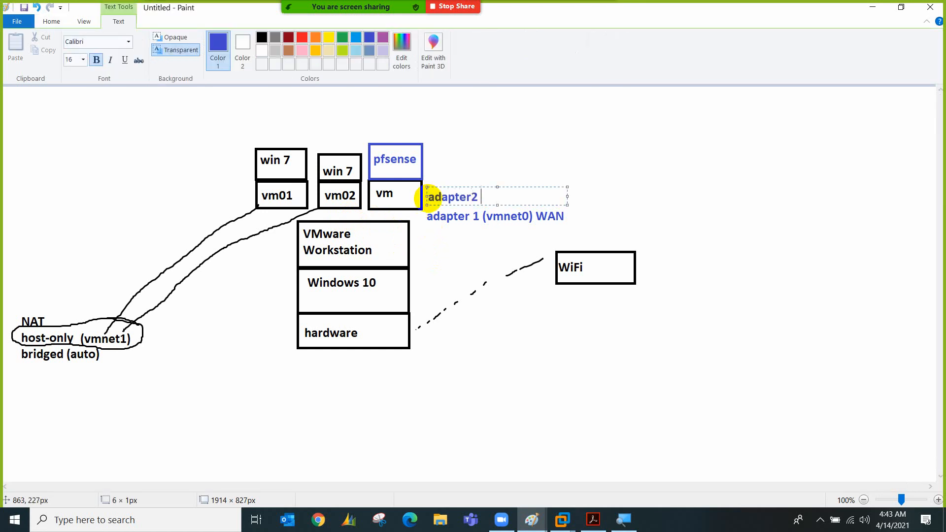
type(" (vmnet")
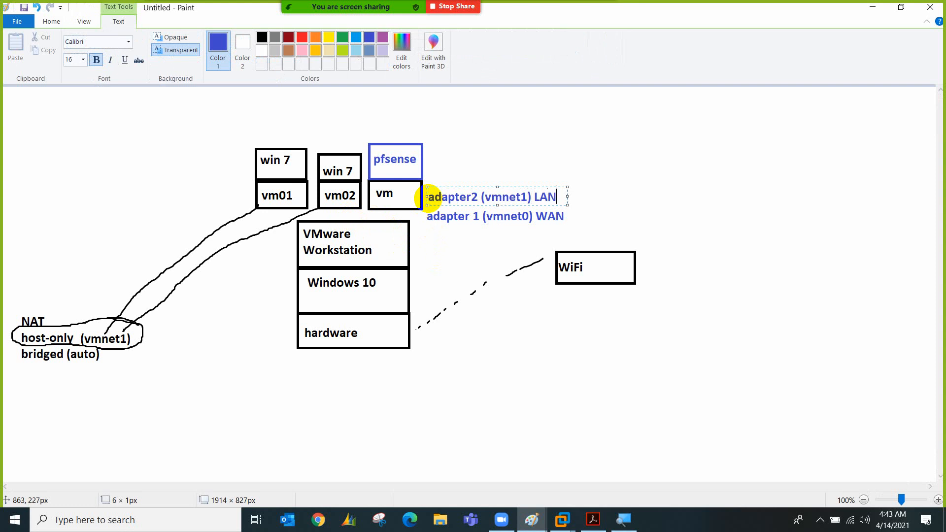
type("1) LAN")
left_click(455, 254)
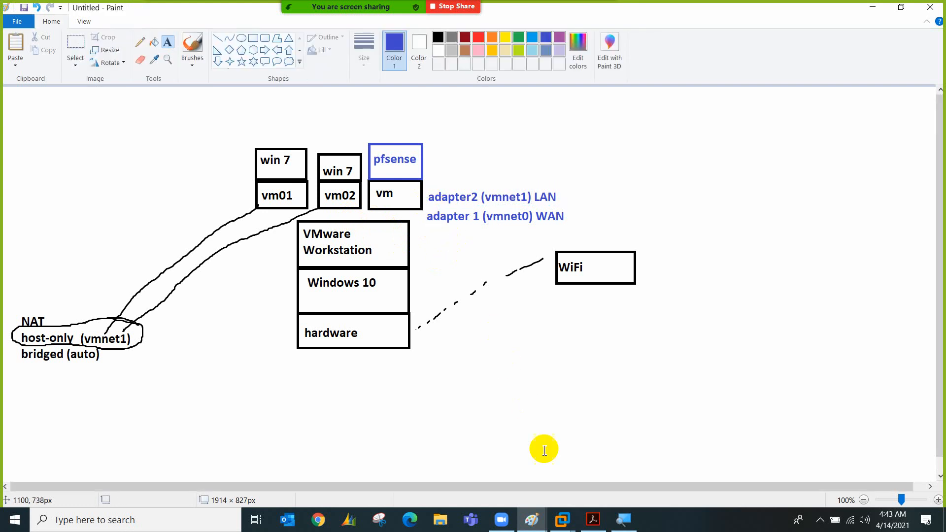
mouse_move(562, 520)
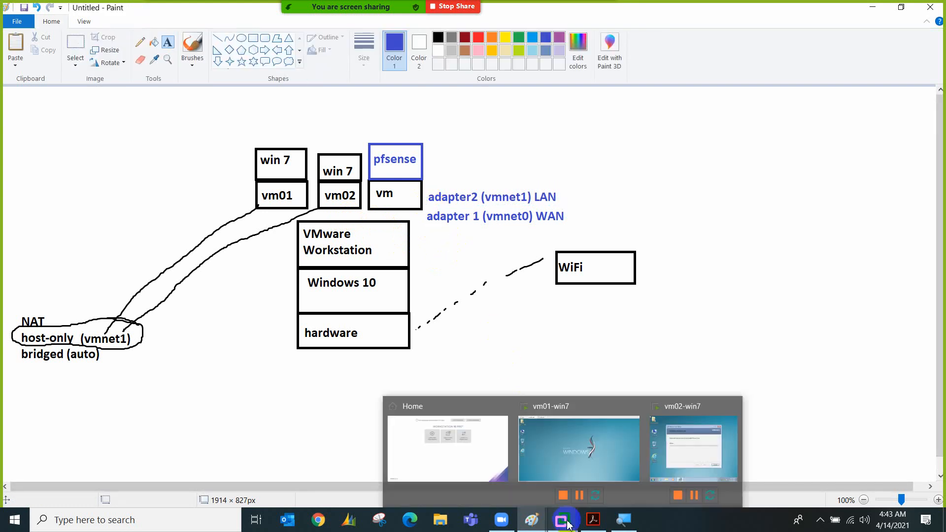
left_click(673, 441)
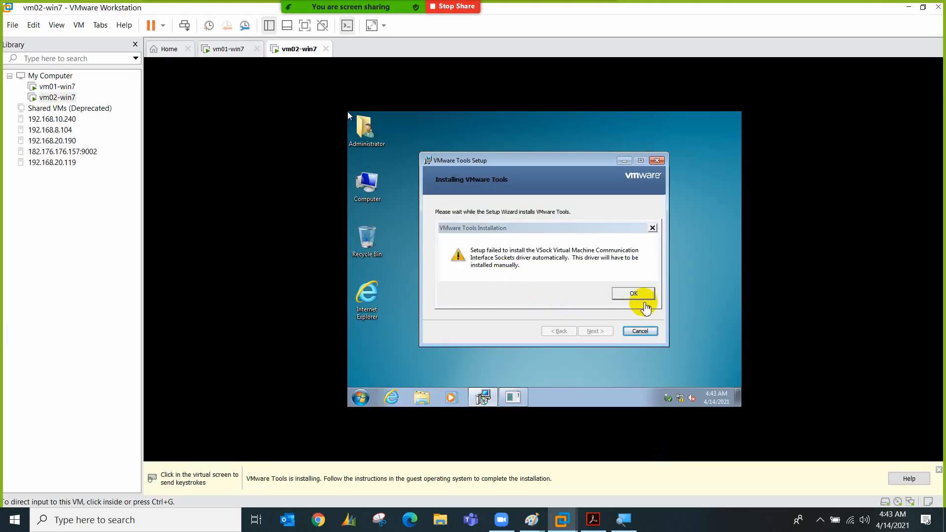
Click OK on vm02-win7's VSock driver error, release the mouse, and go to the Home tab
left_click(640, 294)
left_click(618, 293)
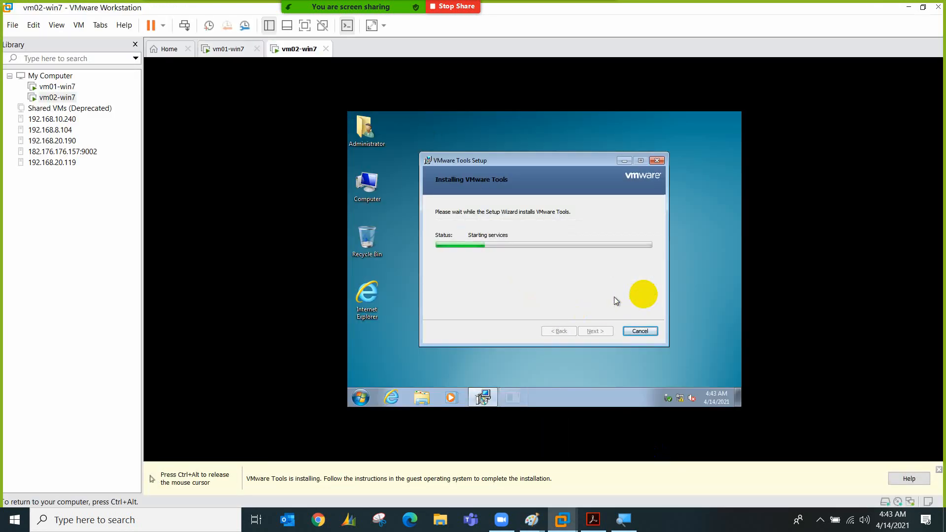
key("ctrl+alt")
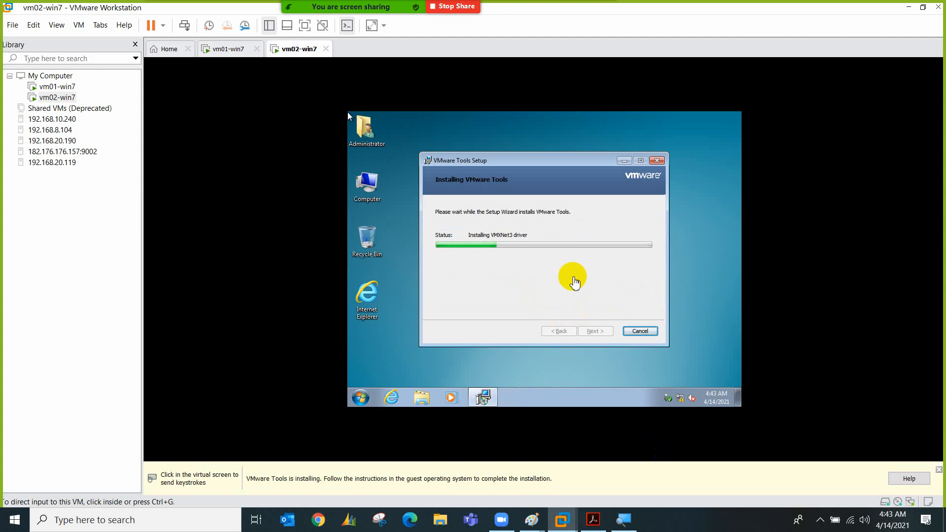
left_click(168, 51)
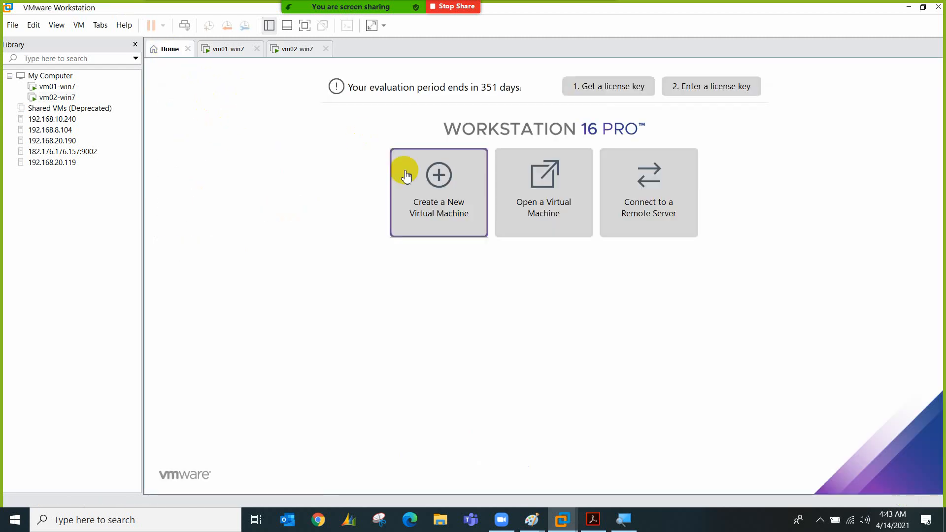
Start a Typical new VM with guest OS Other, version FreeBSD 12 64-bit
left_click(427, 213)
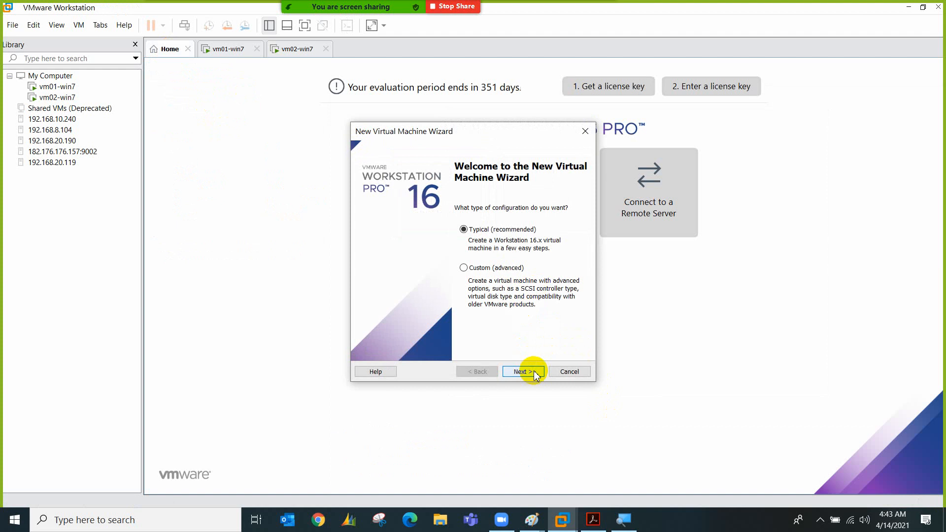
left_click(534, 371)
left_click(514, 371)
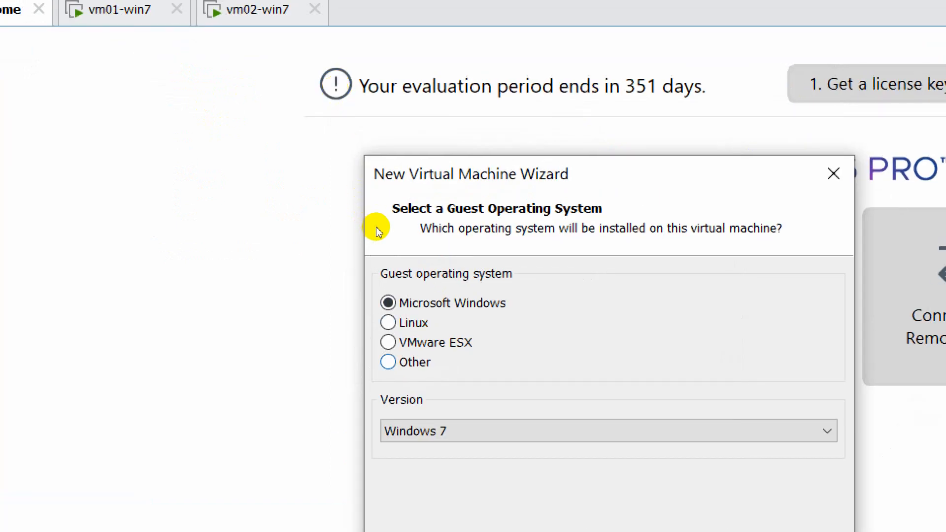
left_click(389, 362)
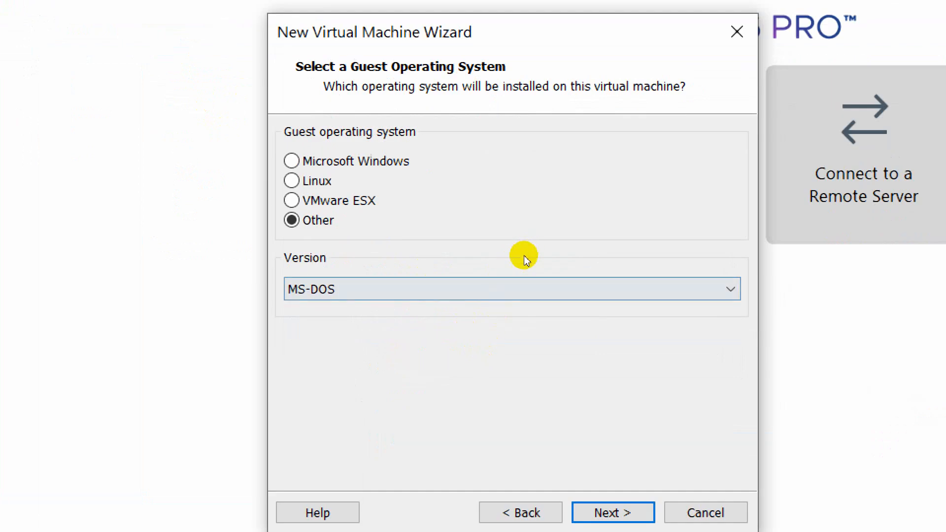
left_click(509, 282)
key("Down")
key("Down")
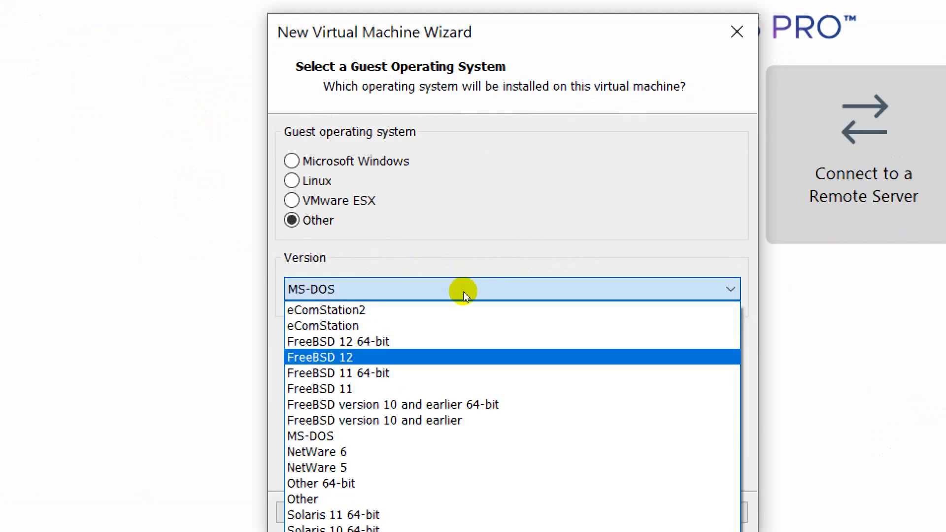
key("Up")
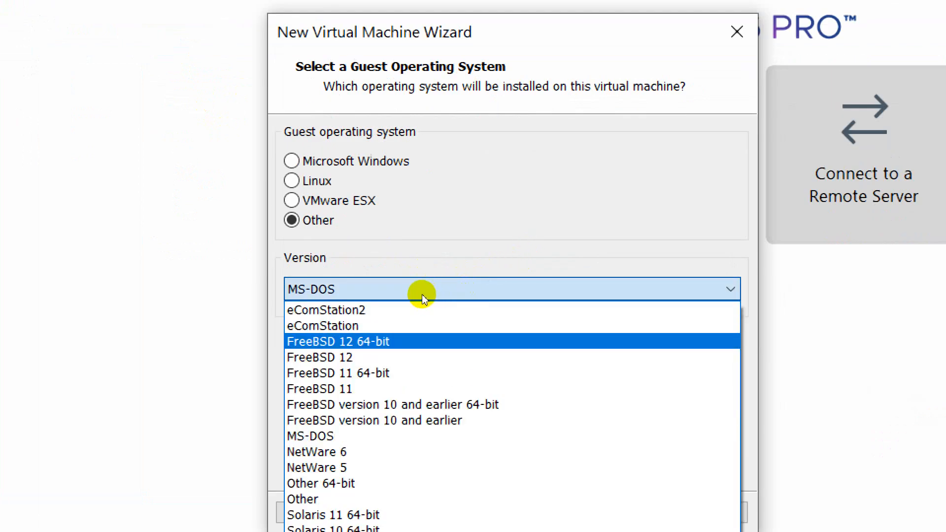
key("Return")
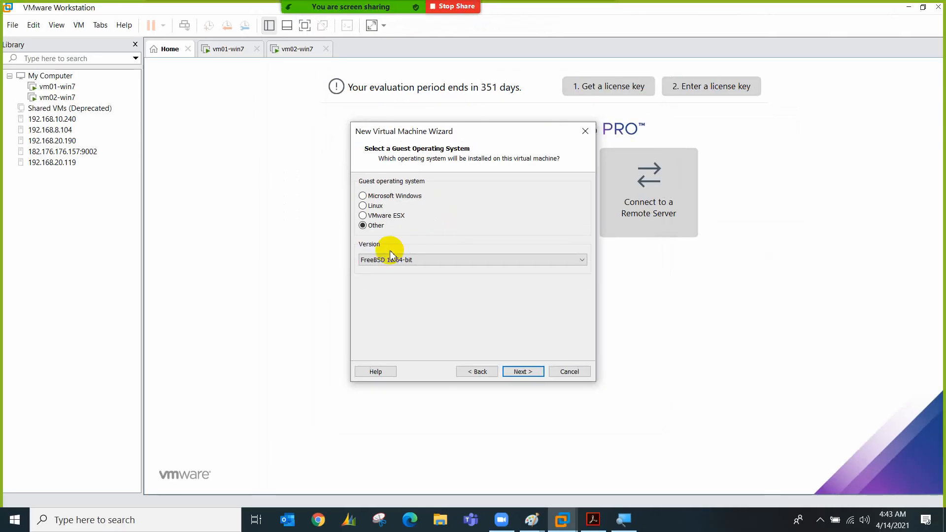
Show the 'Introduction to pfSense Firewall' slide (page 2) of pfSense.pdf in Acrobat
left_click(592, 519)
scroll(481, 329, "up", 10)
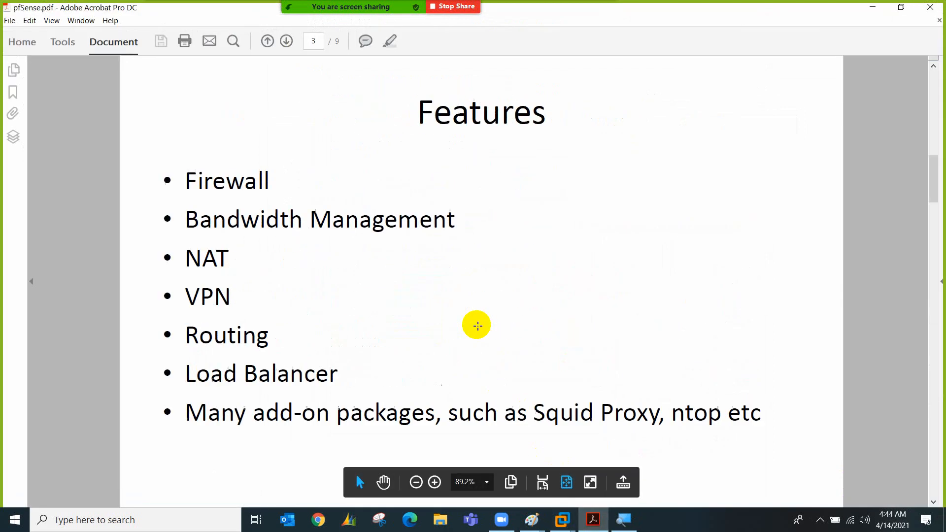
scroll(477, 326, "down", 1)
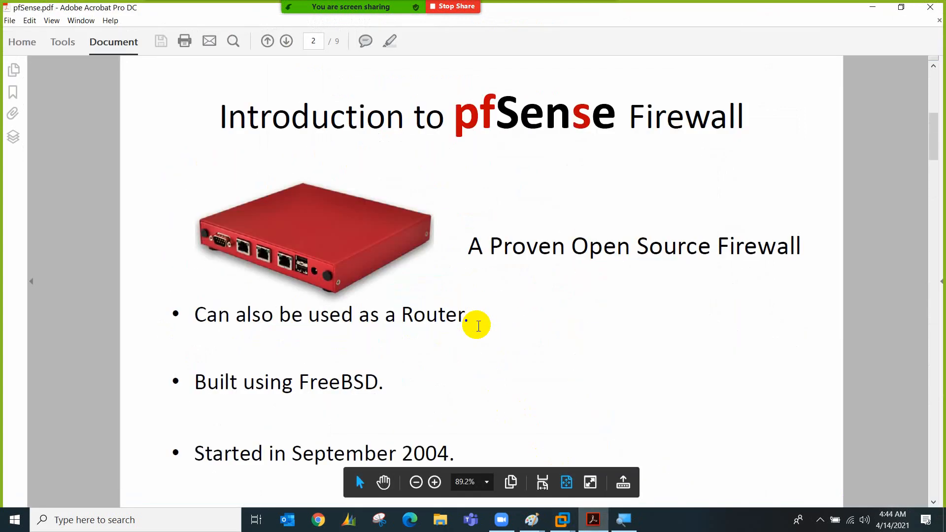
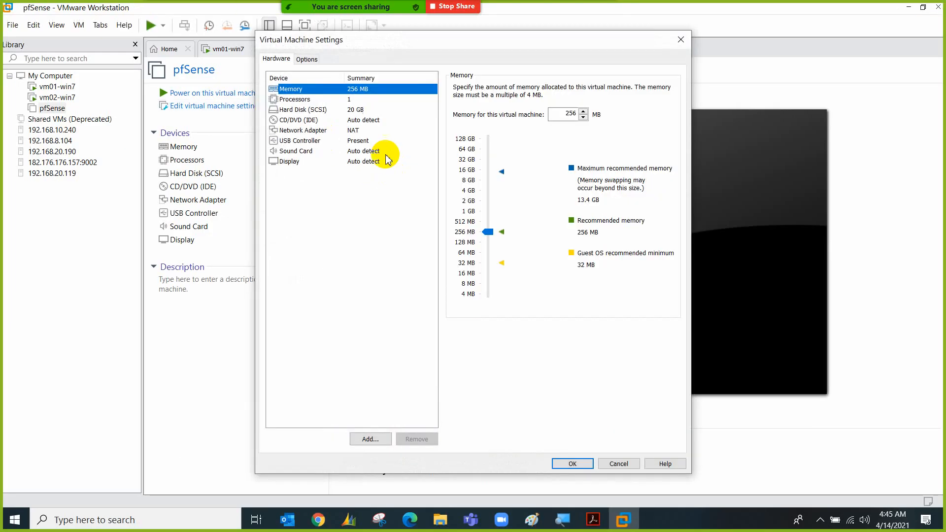
Give the pfSense VM 2048 MB of memory and put its network adapter on Custom VMnet0
double_click(552, 117)
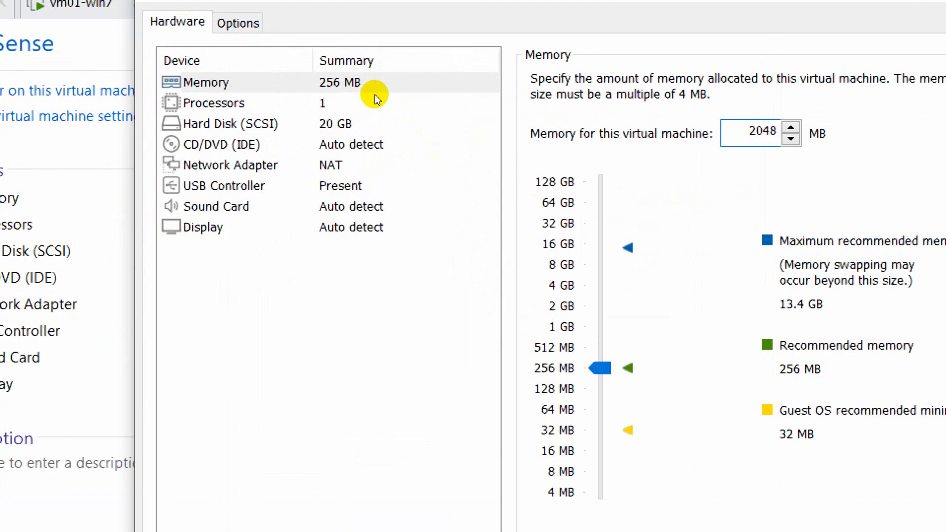
left_click(341, 161)
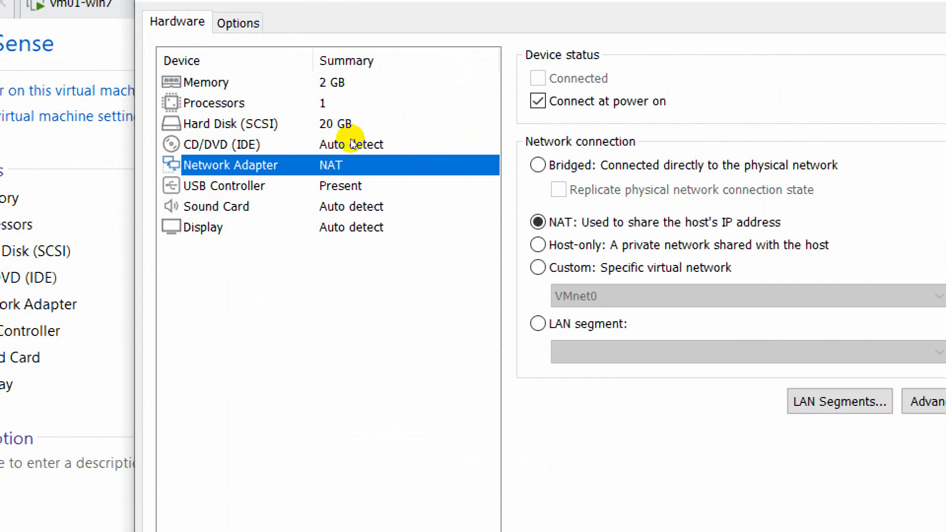
left_click(538, 267)
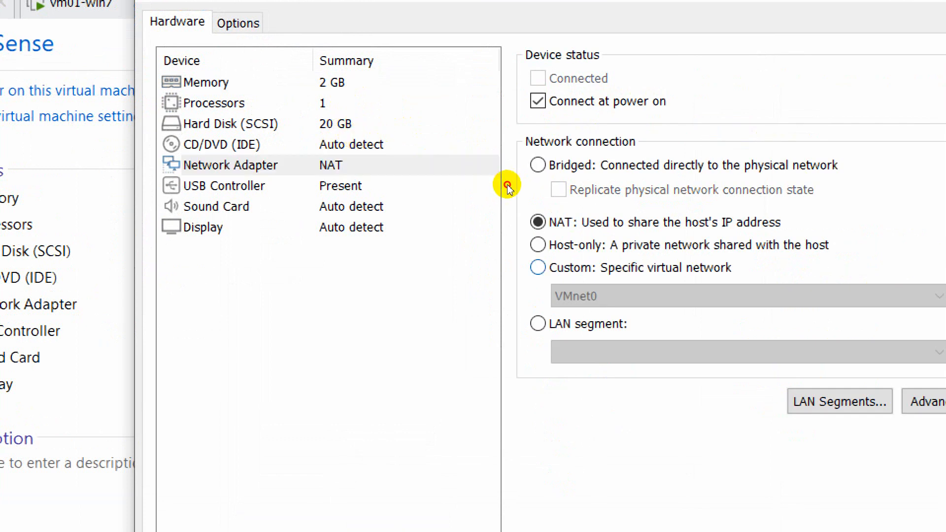
left_click(566, 296)
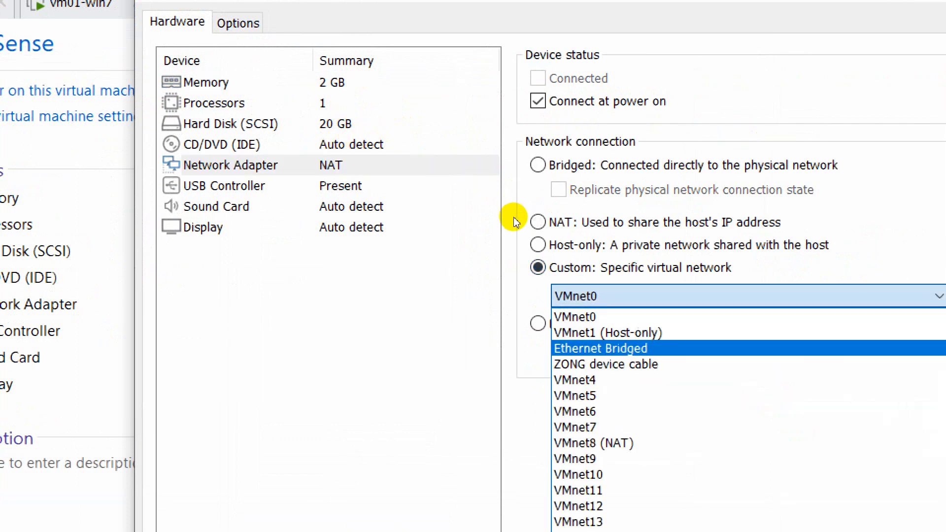
left_click(586, 317)
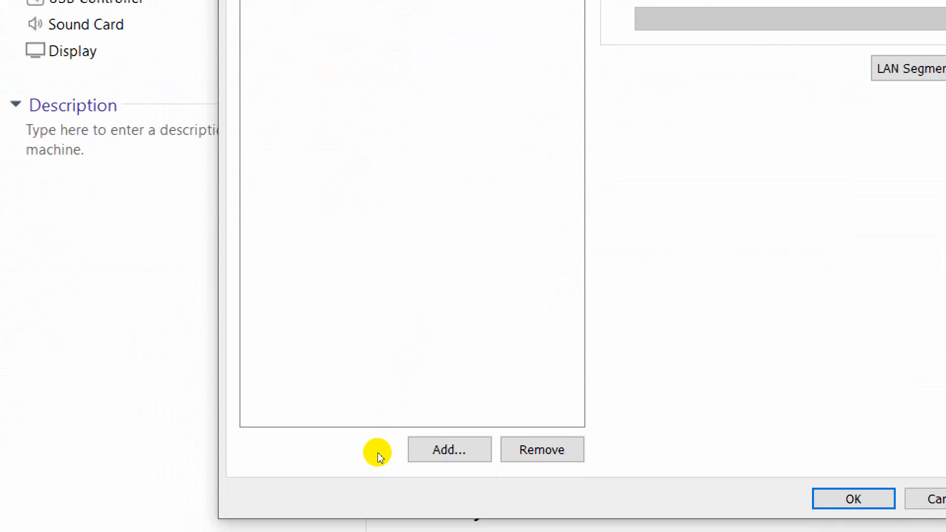
Add a second network adapter on Custom VMnet1 (Host-only) and save the pfSense VM settings
left_click(444, 450)
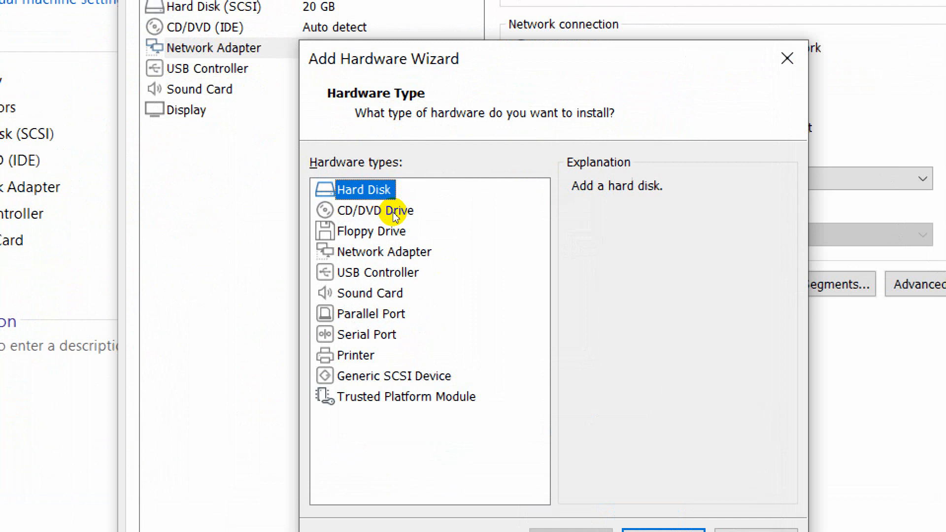
left_click(401, 252)
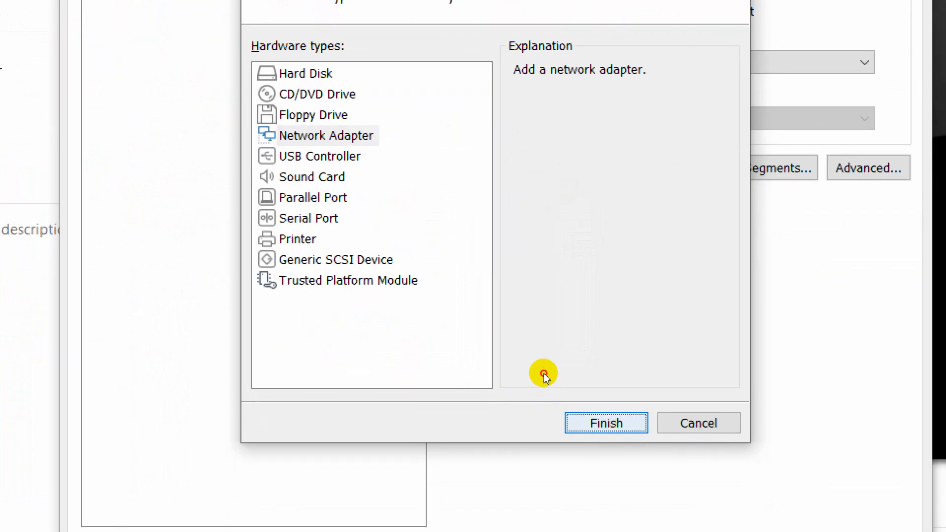
key("Return")
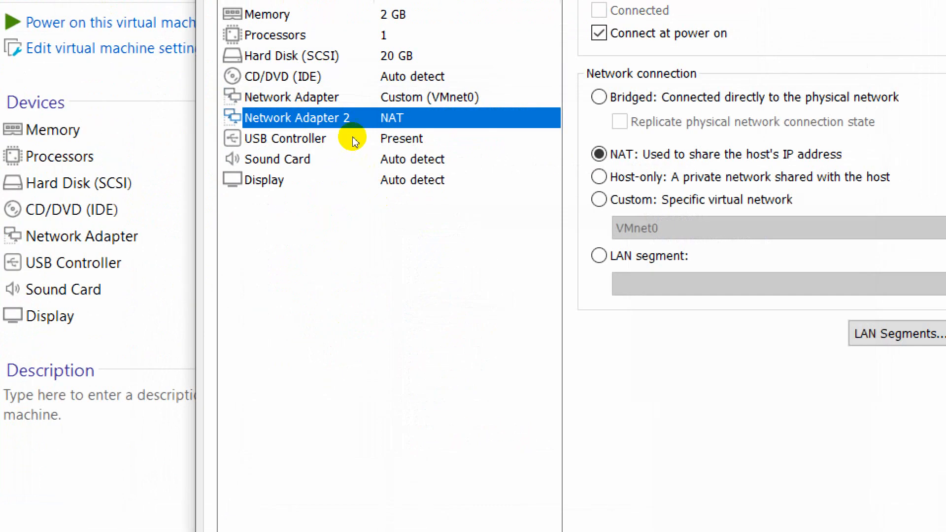
key("alt+c")
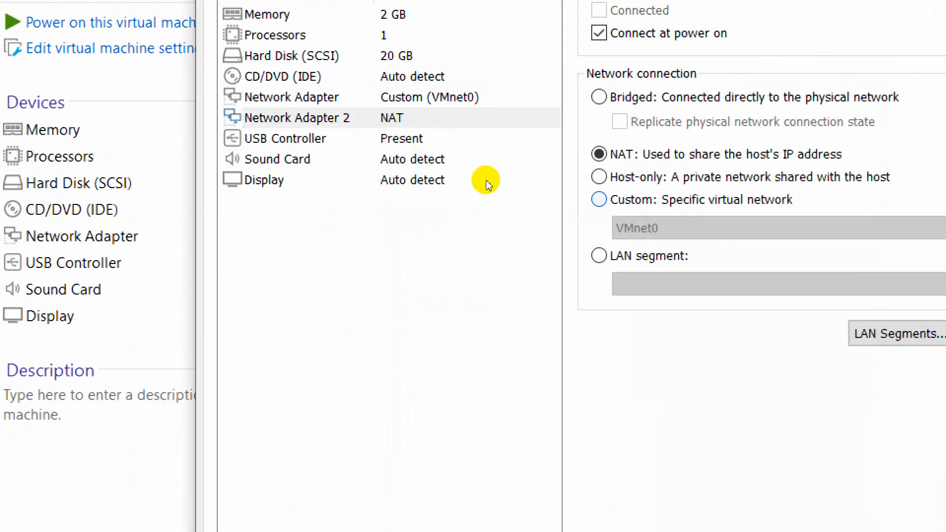
key("Tab")
key("alt+Down")
key("Down")
key("Return")
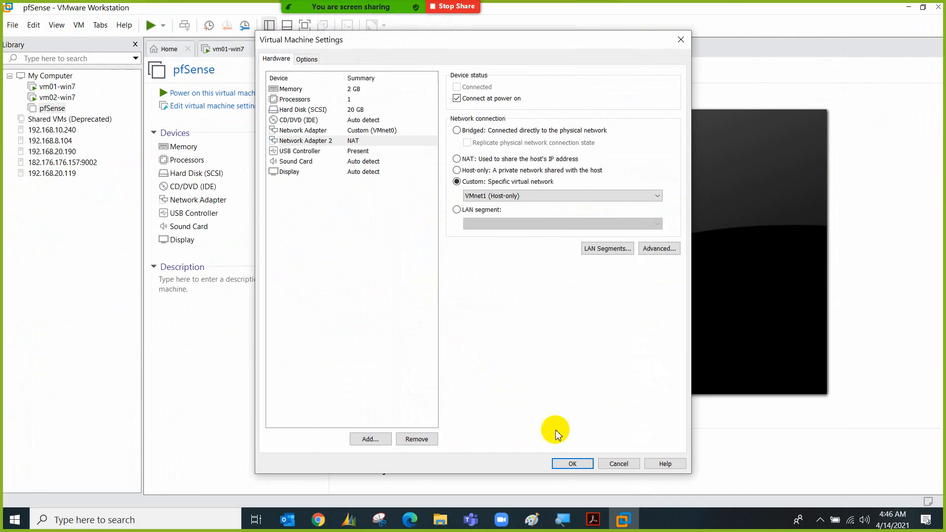
left_click(565, 463)
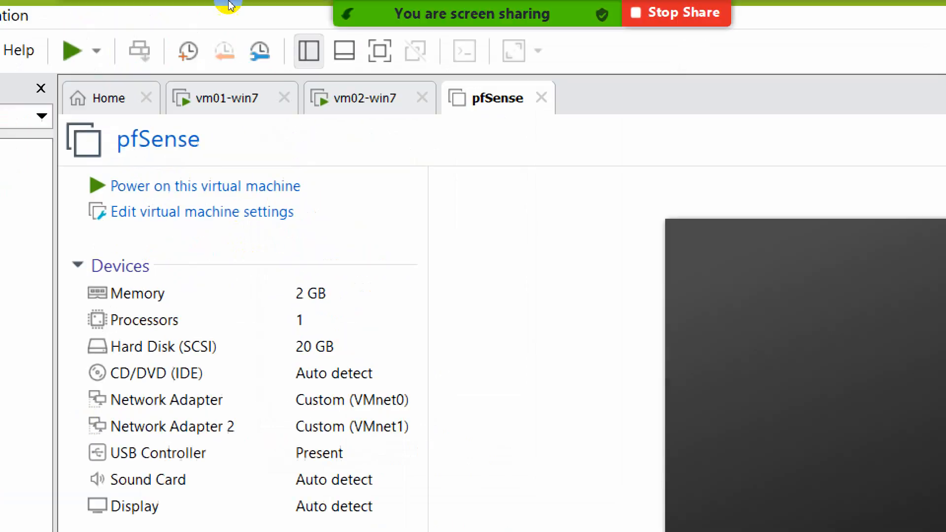
mouse_move(230, 5)
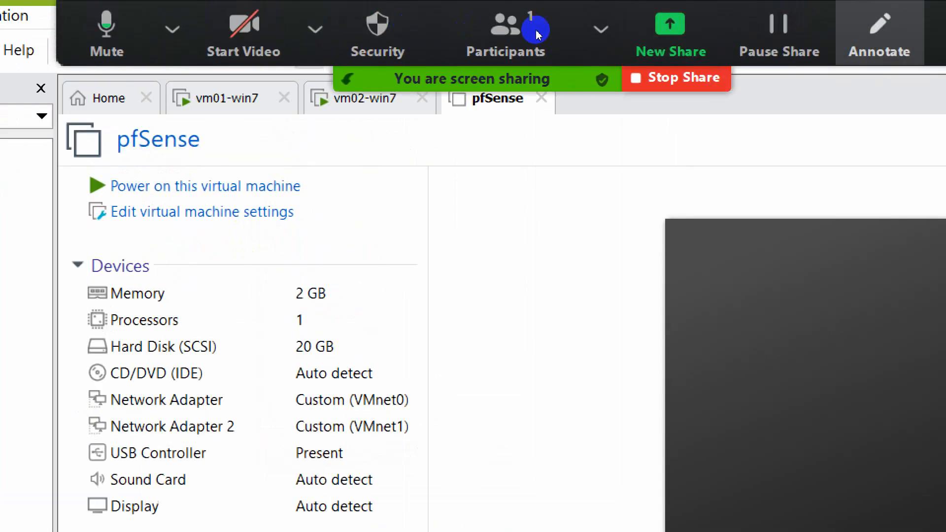
left_click(880, 35)
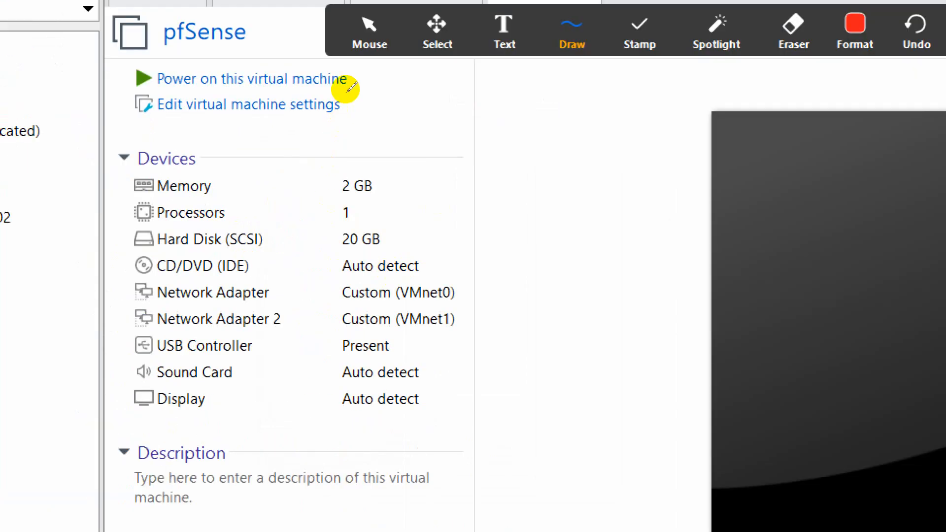
key("Return")
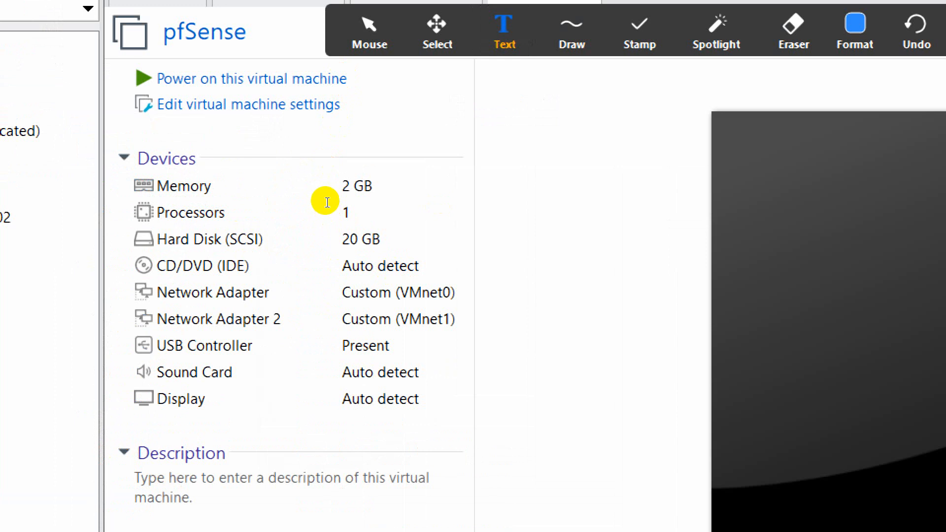
left_click(326, 202)
type("wan")
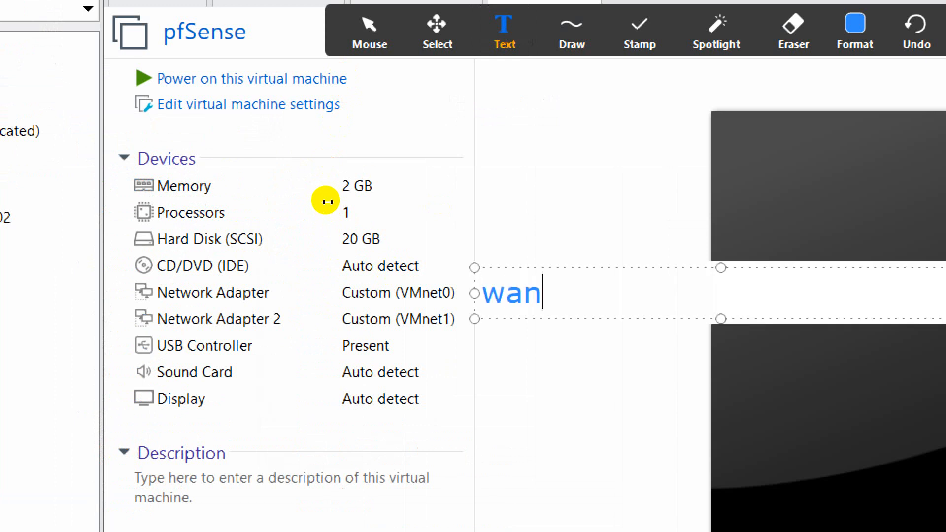
key("Return")
type("lan")
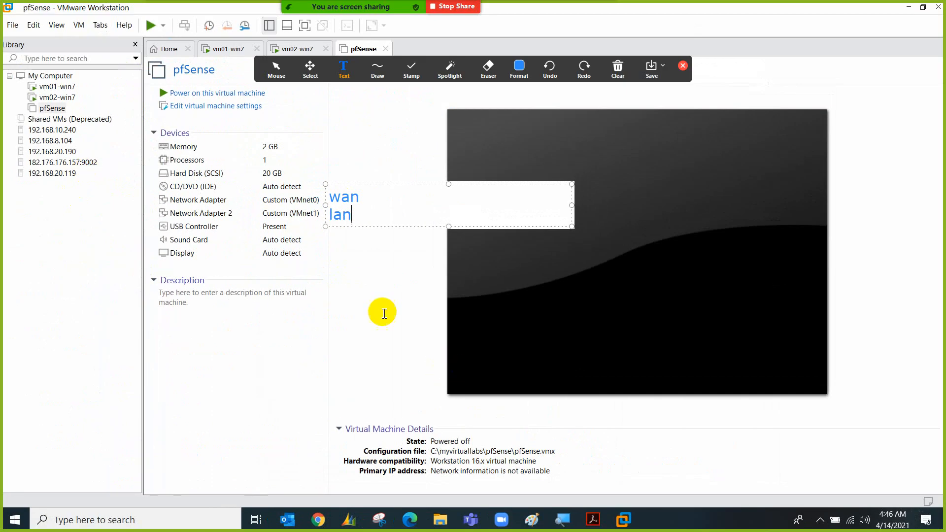
left_click(638, 317)
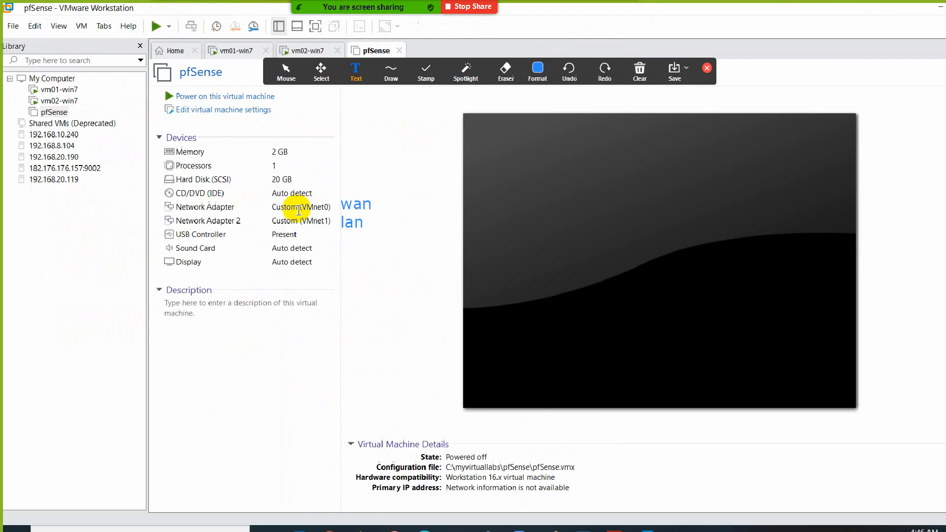
left_click(613, 86)
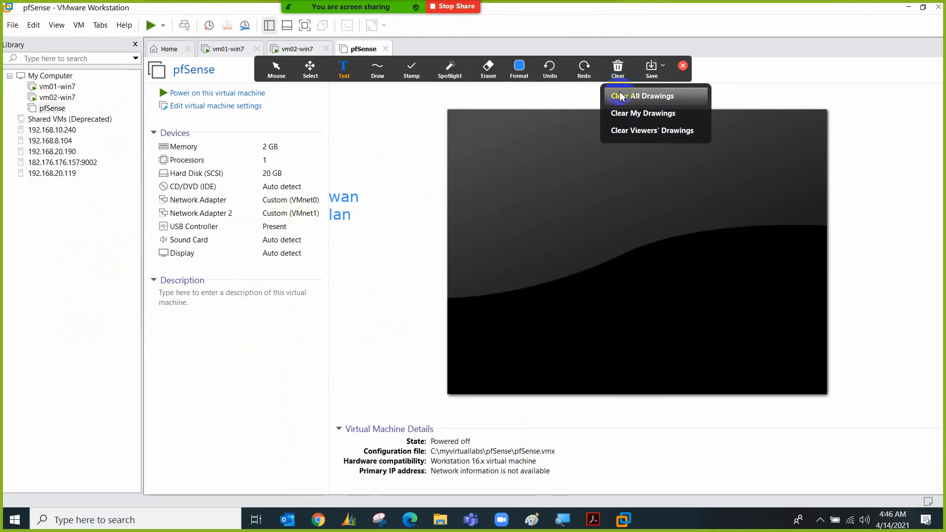
left_click(621, 93)
left_click(683, 65)
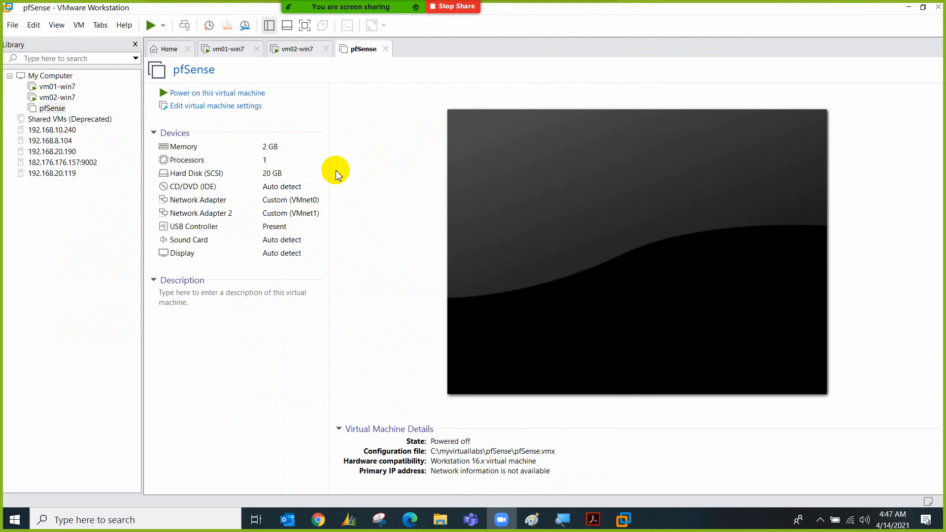
Finish the VMware Tools install on vm02-win7, allowing the unsigned driver, and restart it
left_click(309, 49)
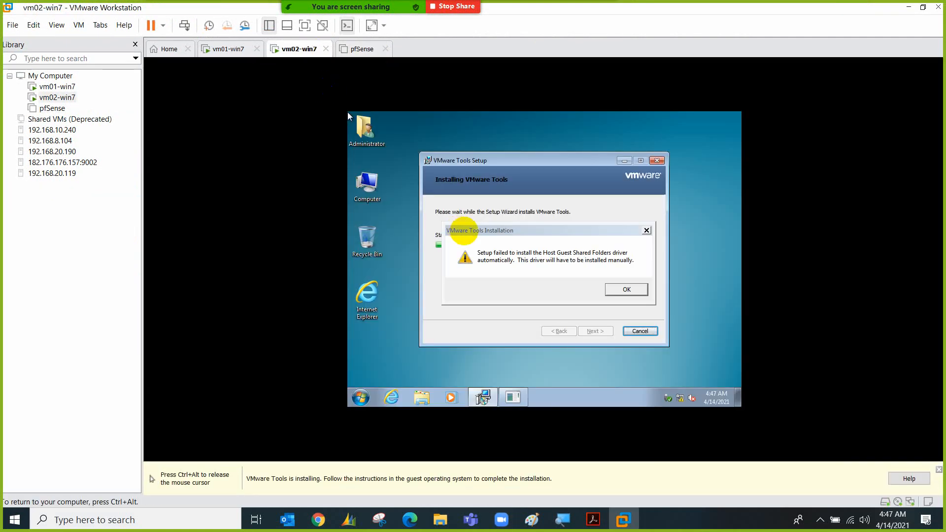
left_click(624, 290)
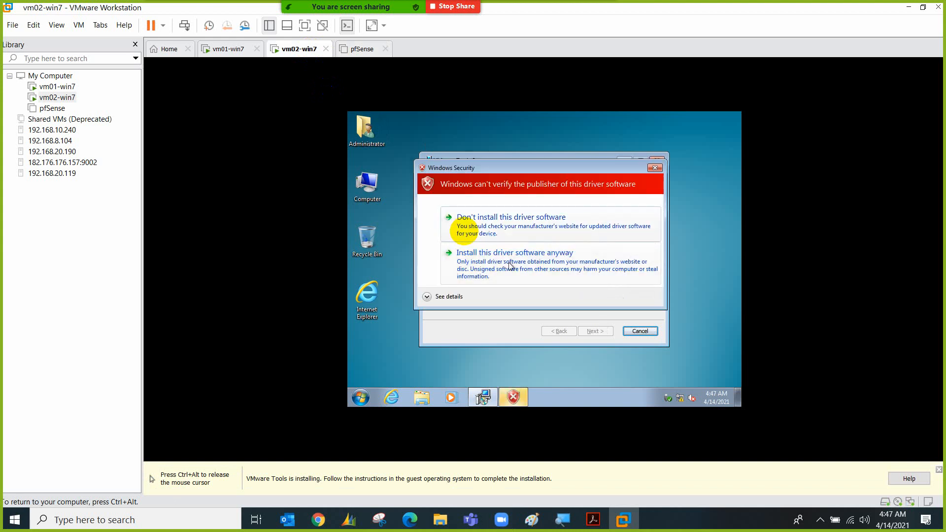
left_click(510, 265)
key("ctrl+alt")
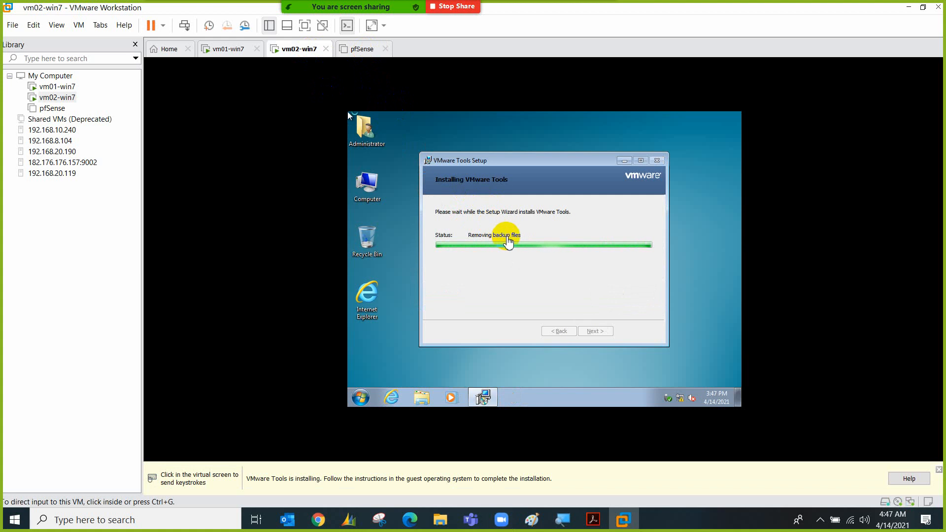
left_click(519, 279)
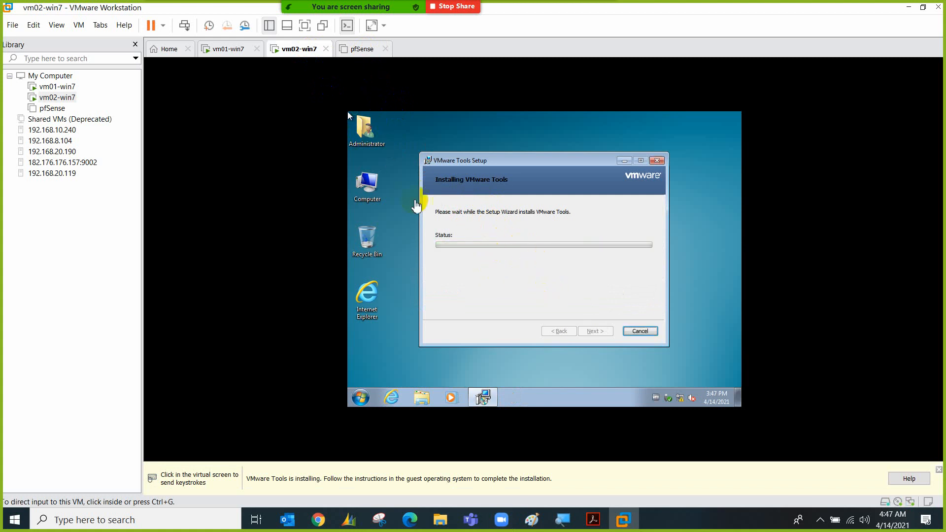
left_click(525, 266)
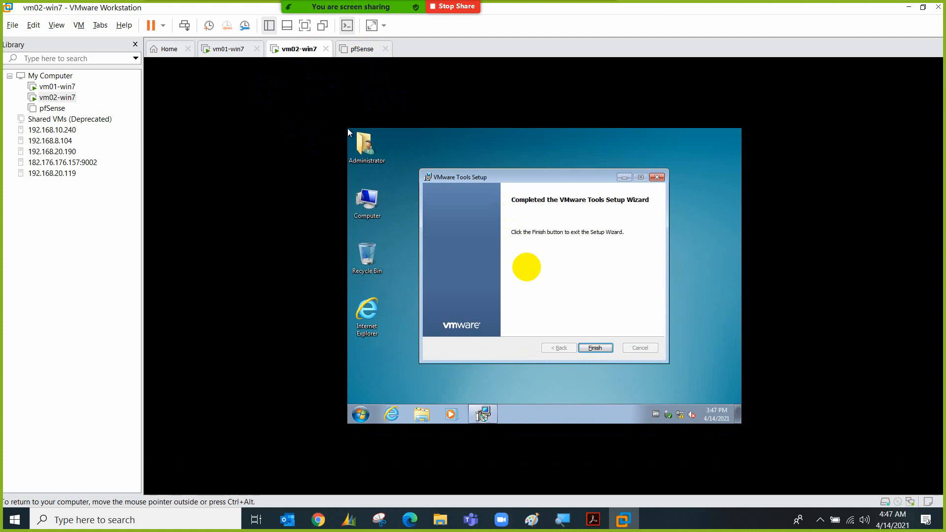
left_click(591, 352)
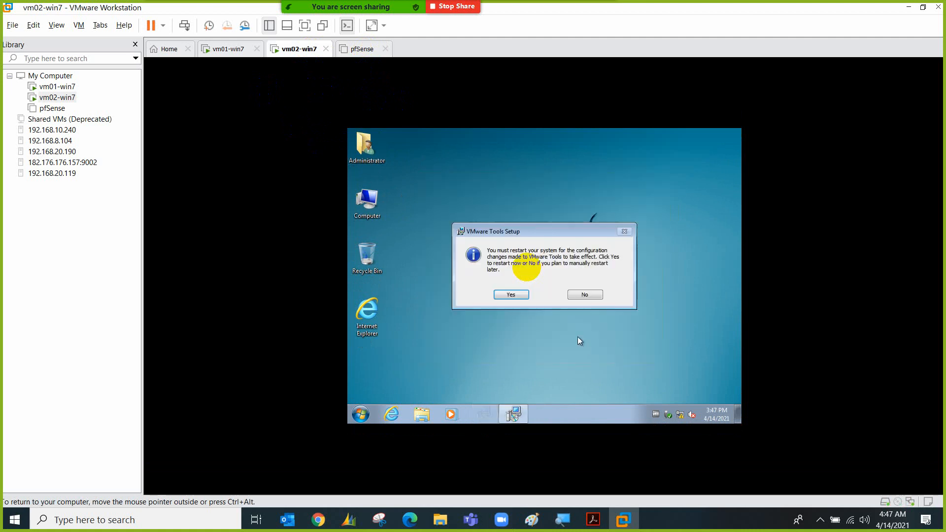
left_click(523, 295)
On vm01-win7, open the Computer icon's Properties to view the System information page
left_click(234, 50)
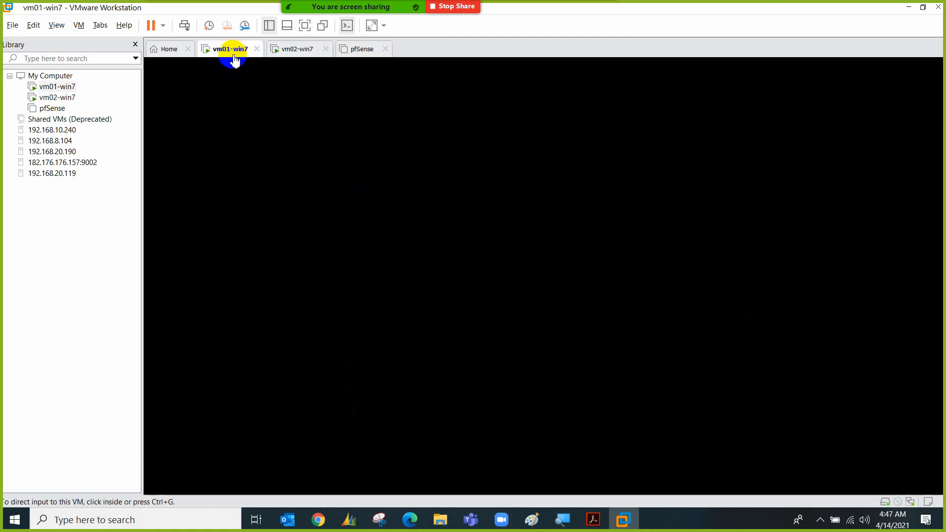
right_click(174, 137)
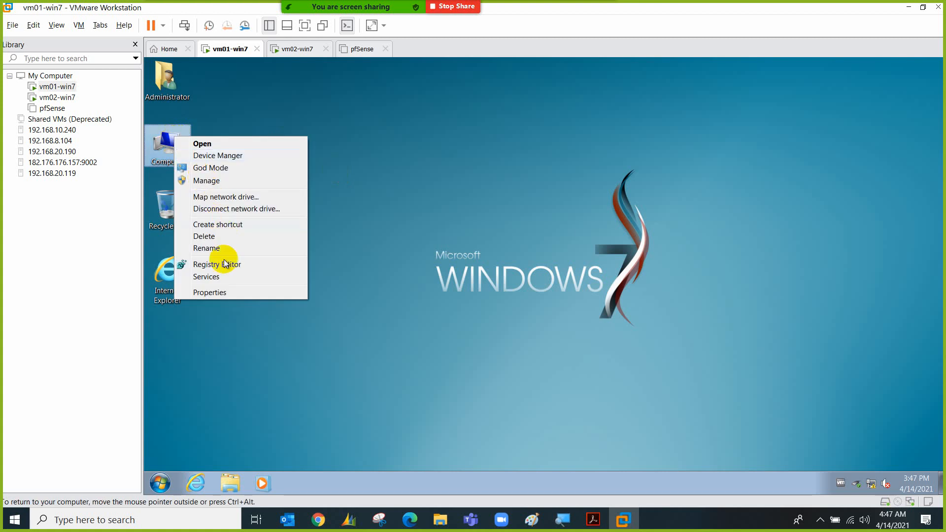
left_click(234, 294)
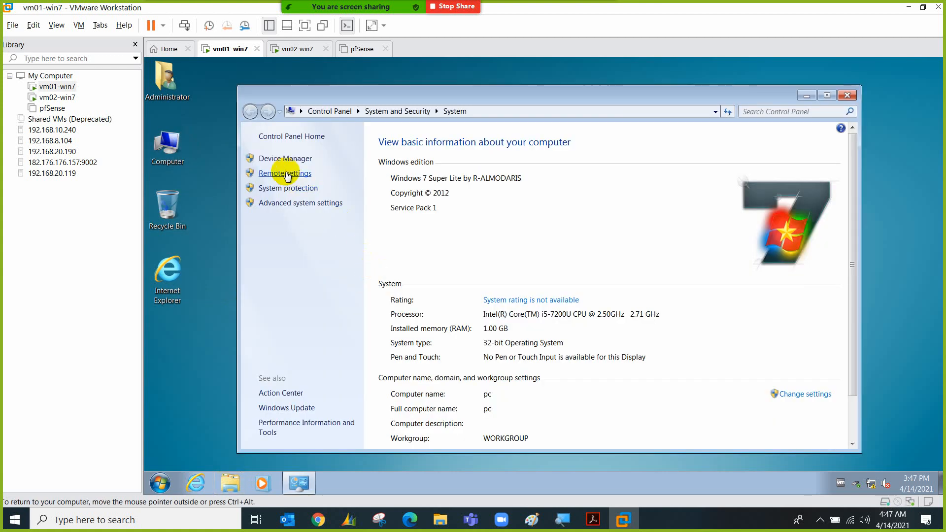
Change the Windows 7 computer name from pc to vm01, restart now, and show the pfSense VM
left_click(783, 393)
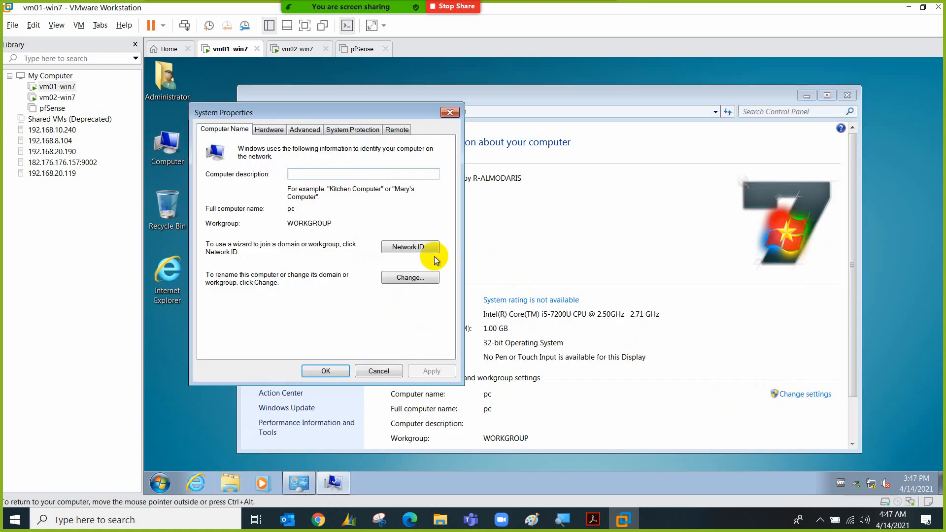
left_click(418, 277)
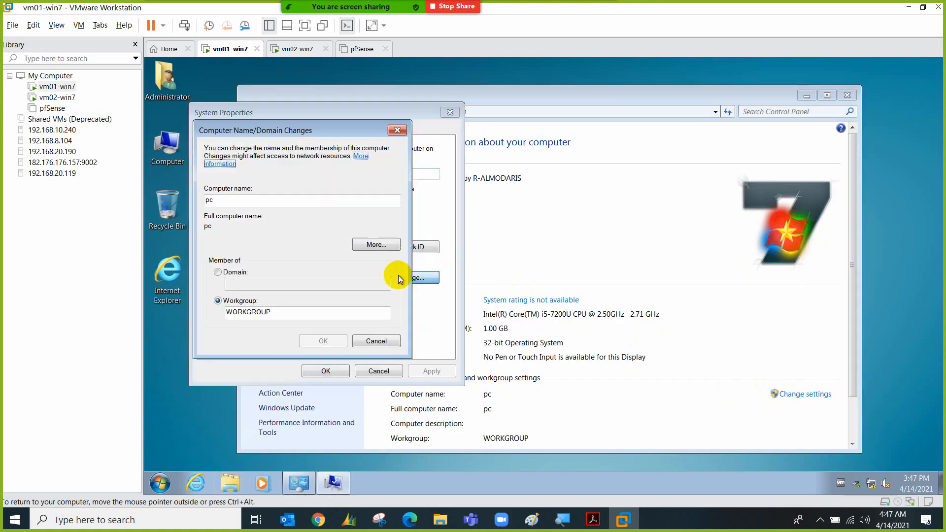
double_click(272, 202)
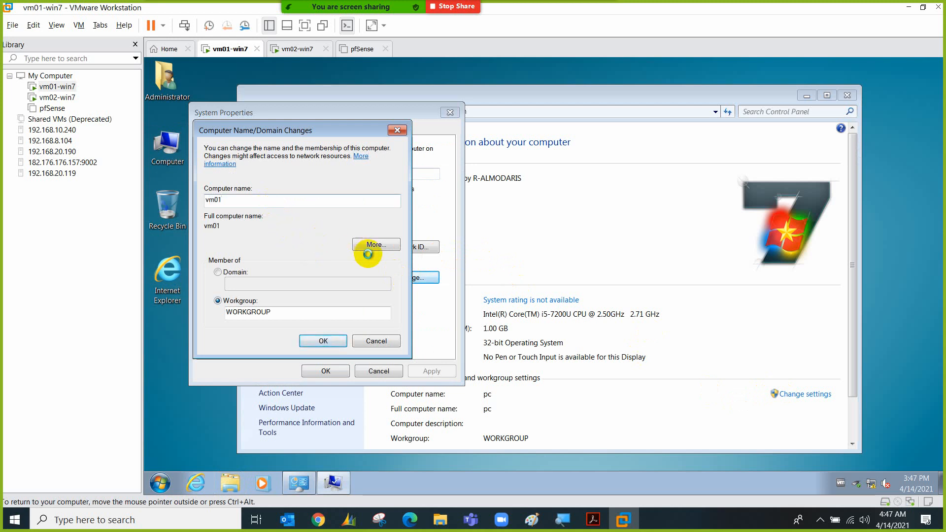
key("Return")
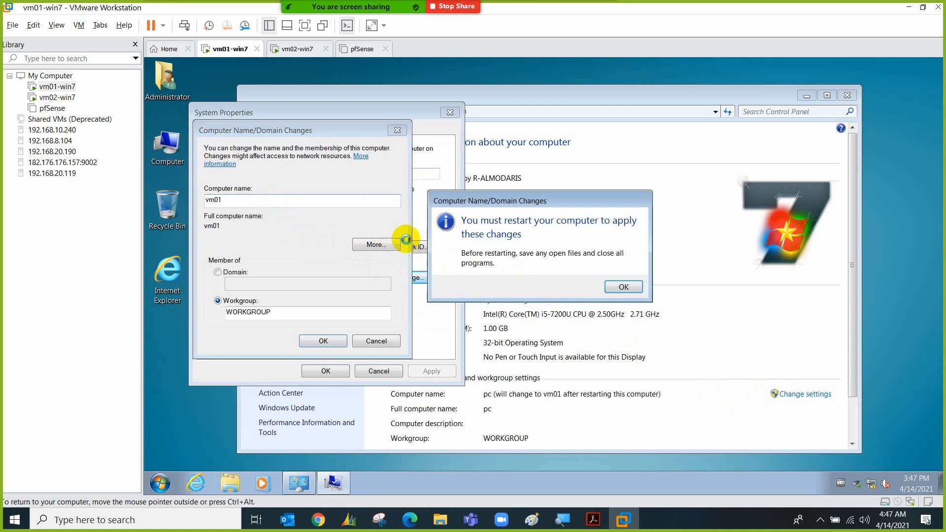
left_click(612, 288)
left_click(343, 370)
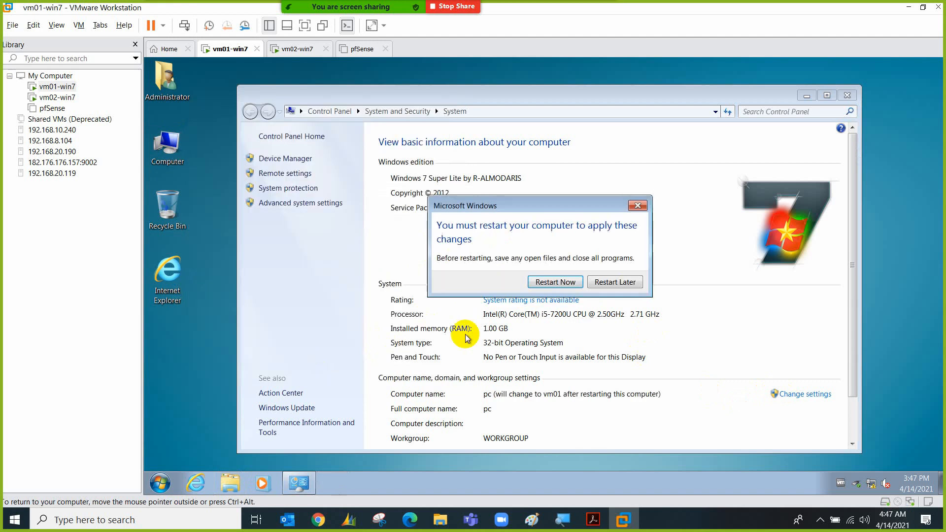
left_click(555, 285)
left_click(350, 49)
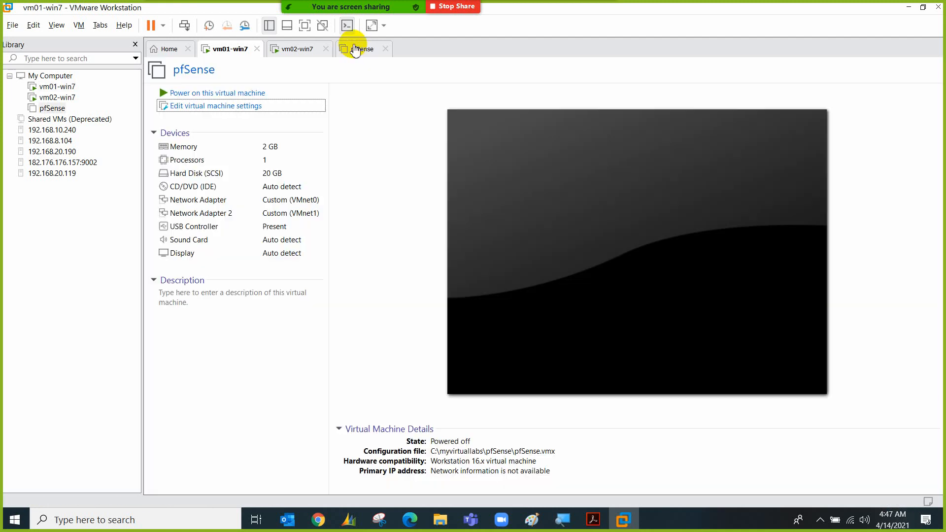
Mount the pfSense-CE-2.4.4-RELEASE-amd64 ISO in the pfSense VM's CD/DVD drive and power it on
left_click(173, 191)
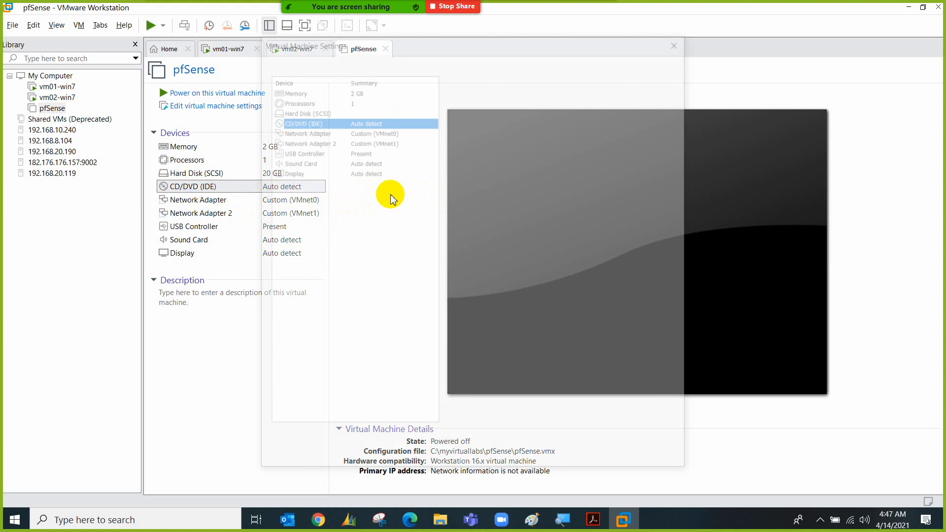
left_click(489, 158)
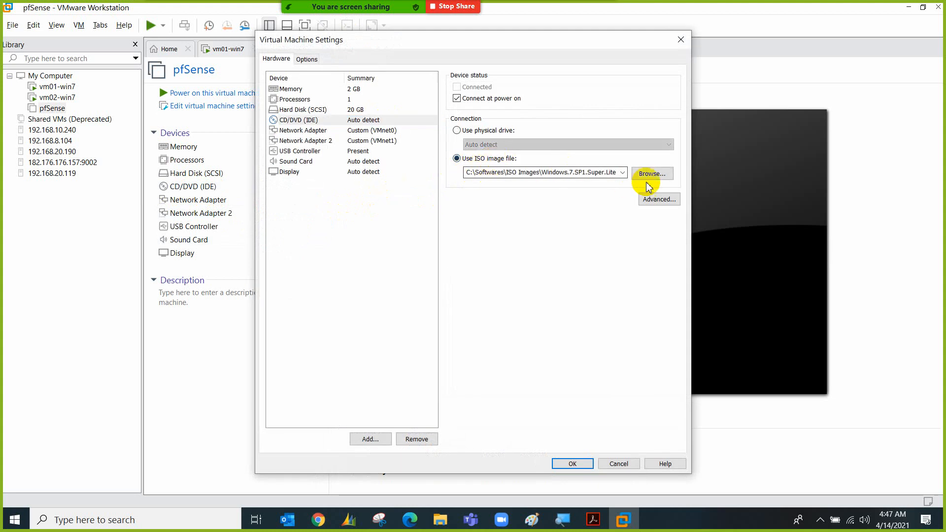
left_click(652, 173)
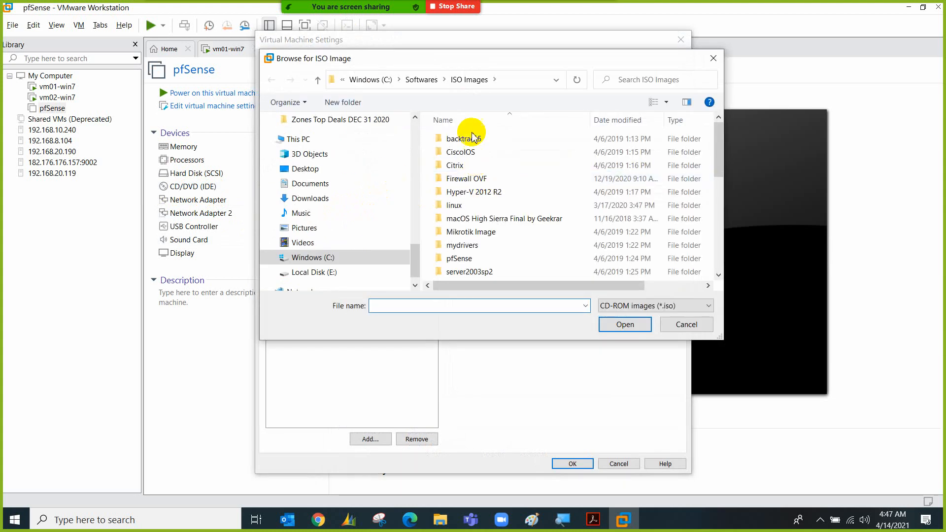
double_click(460, 258)
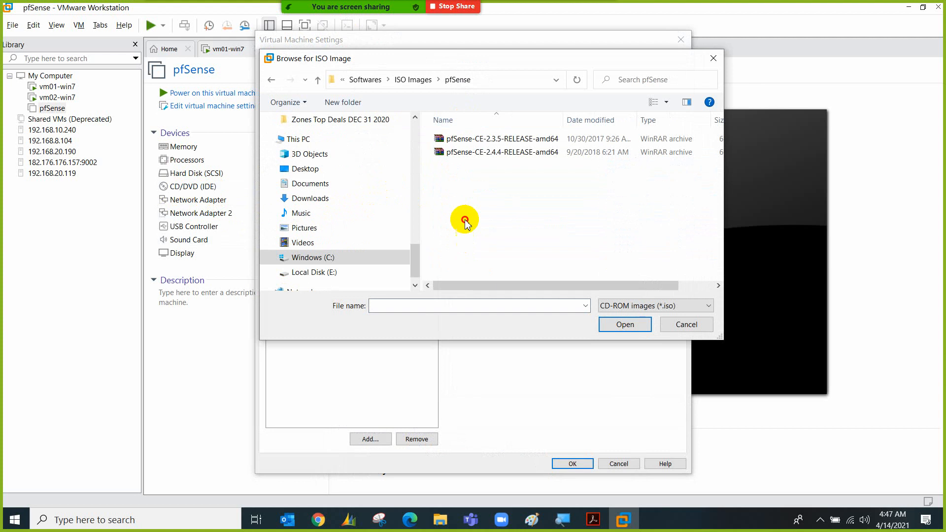
double_click(512, 153)
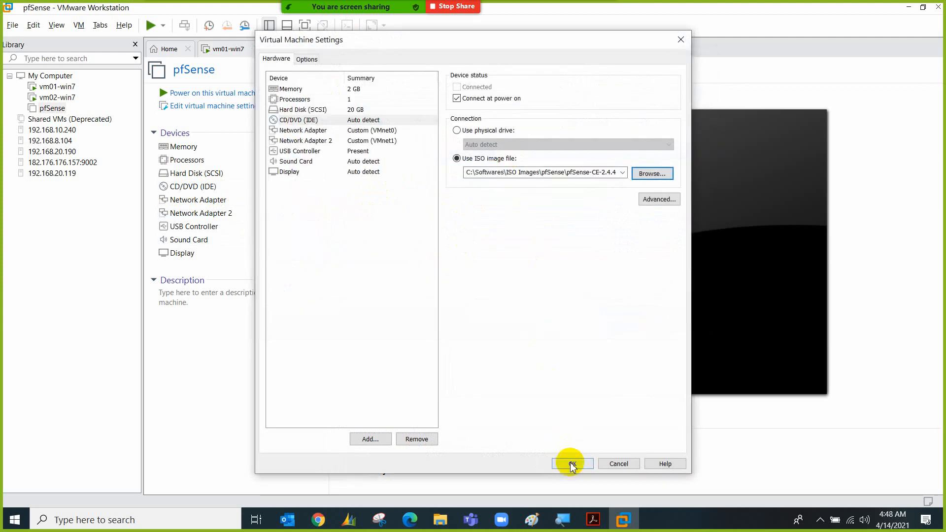
key("Return")
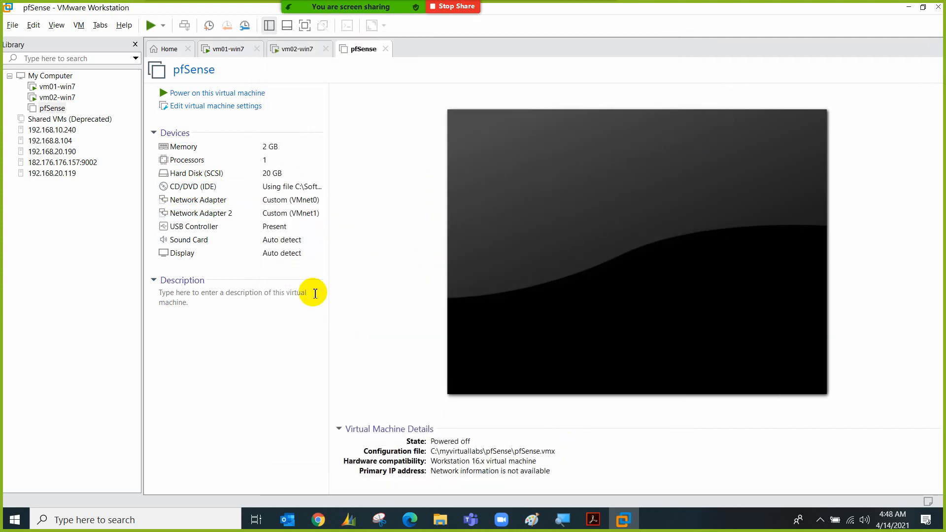
left_click(256, 98)
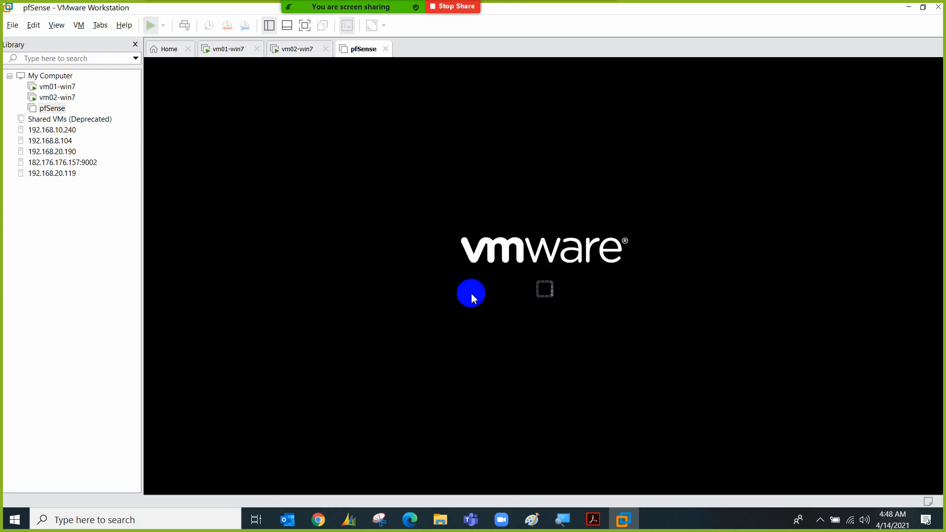
Give the pfSense console keyboard focus while the installer boots from the ISO
left_click(471, 293)
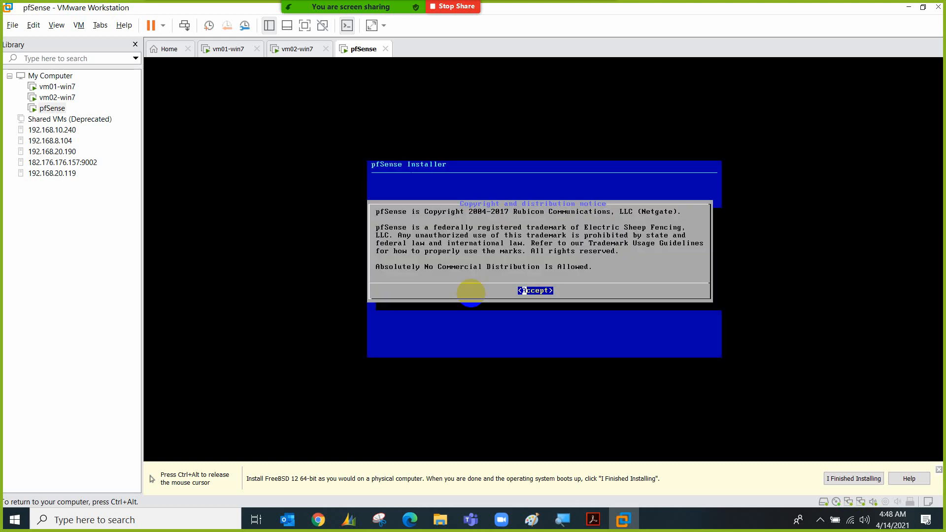
Accept the notice, choose Install, keep the default keymap, and pick Auto (UFS) guided disk setup
key("ctrl+alt")
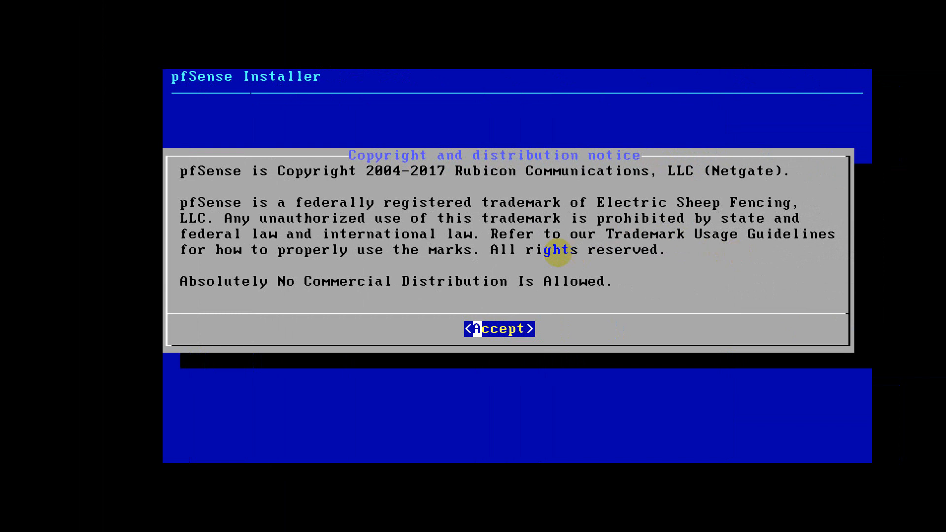
key("Return")
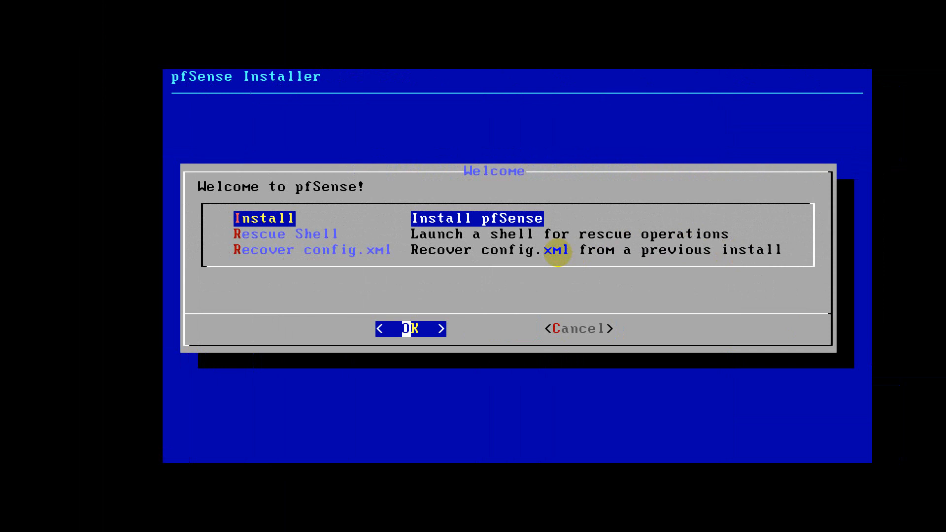
key("Return")
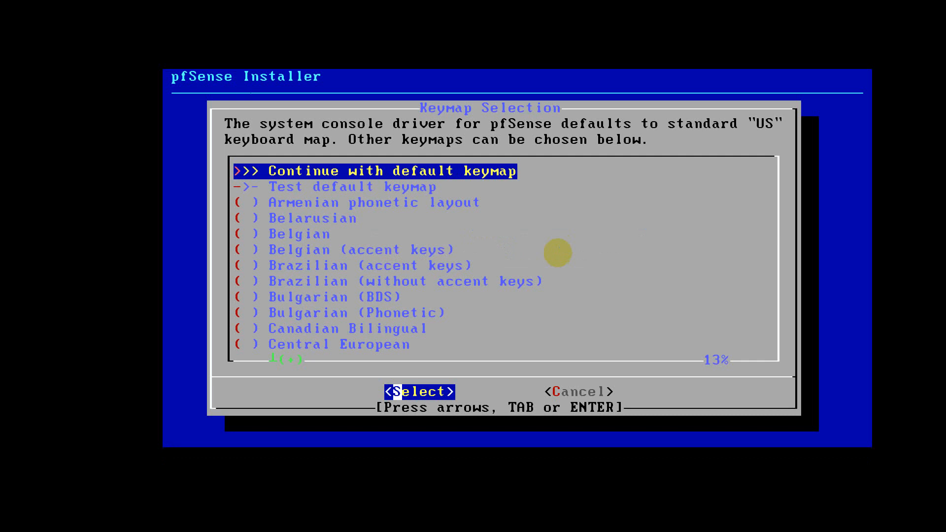
key("Return")
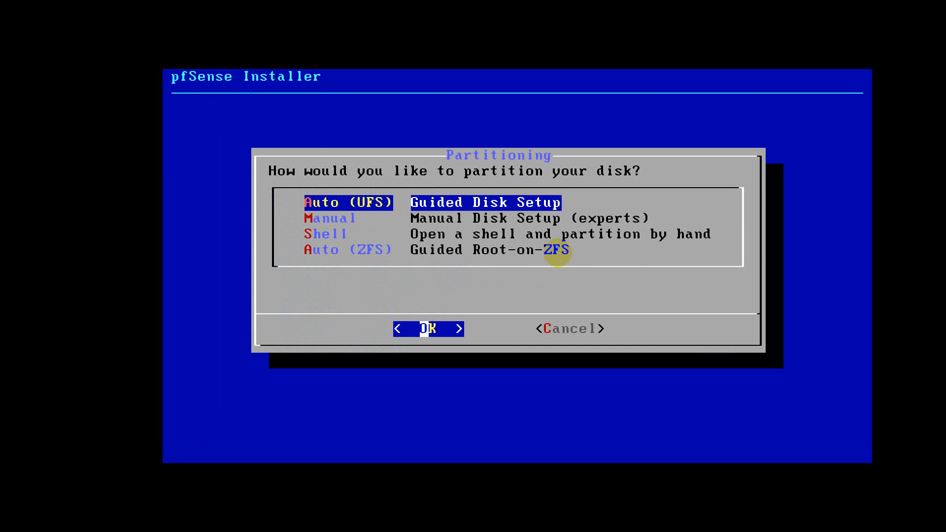
key("Return")
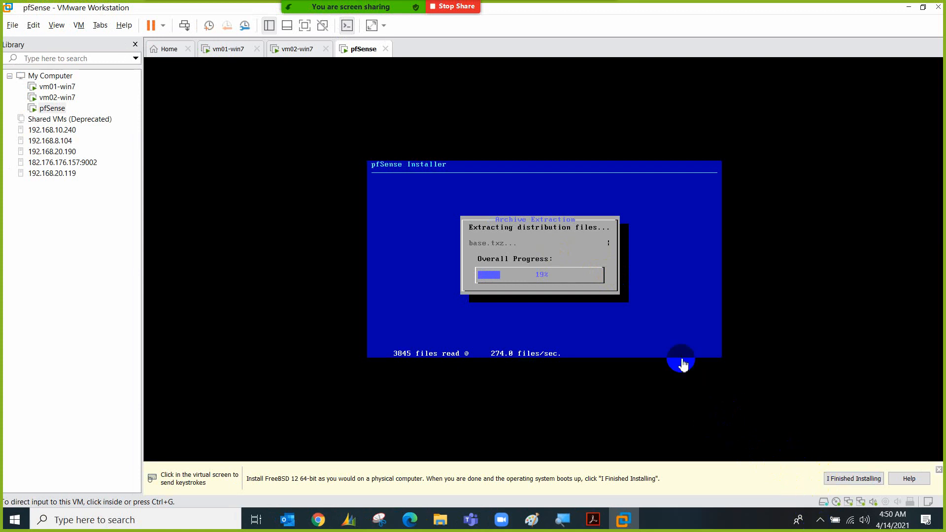
Glance at the hidden notification-area icons while pfSense extracts its files, then close the panel
left_click(819, 521)
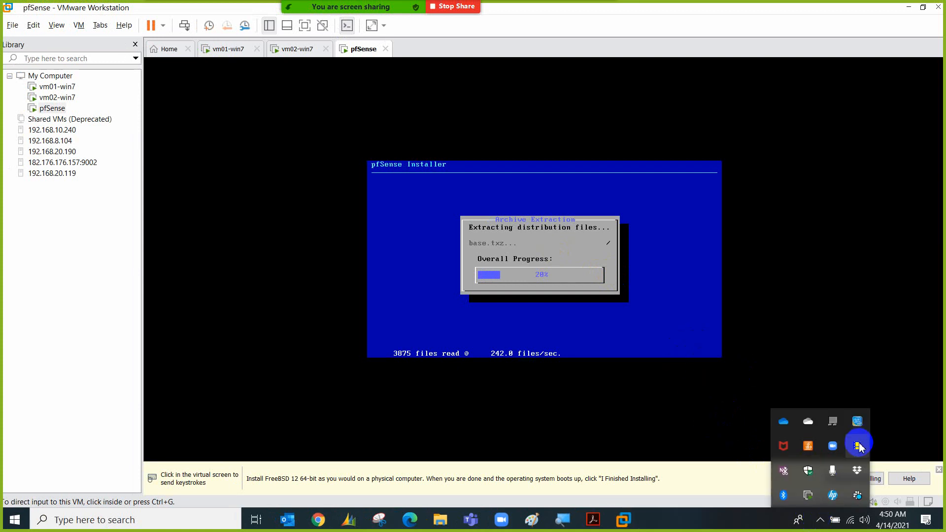
left_click(432, 281)
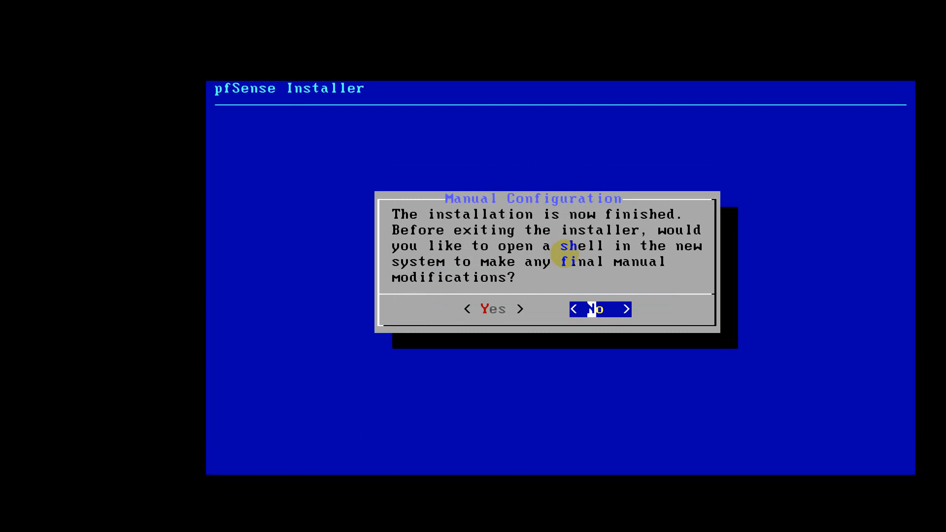
Skip manual configuration, reboot pfSense, and bring up the 'Installation of pfSense' slide in Acrobat
key("Return")
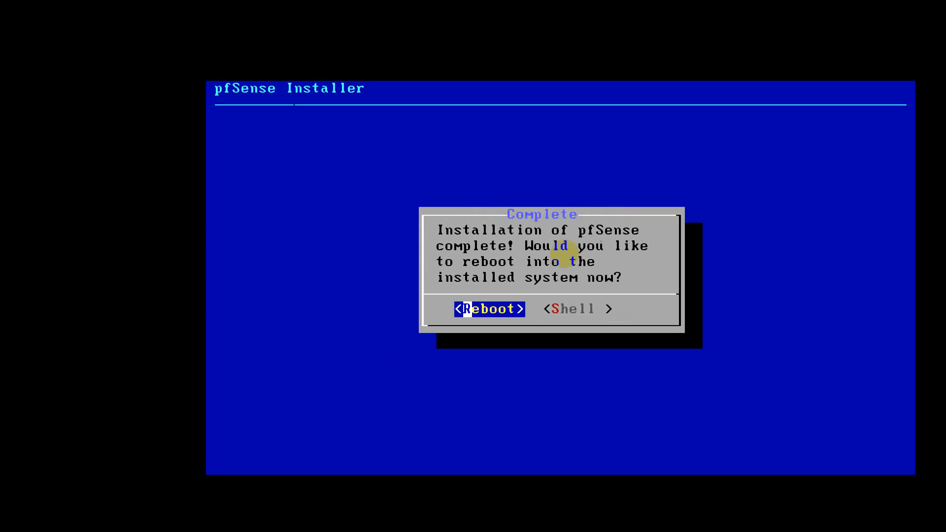
key("Return")
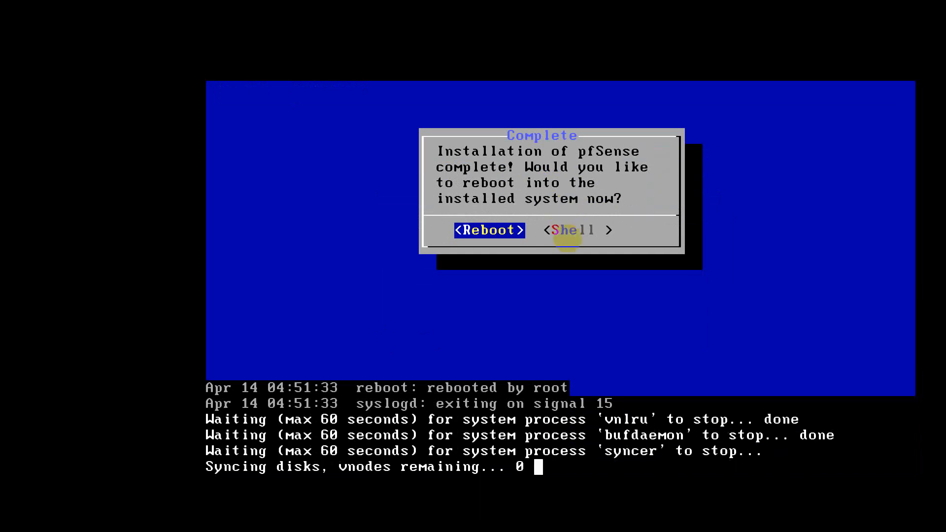
key("super+minus")
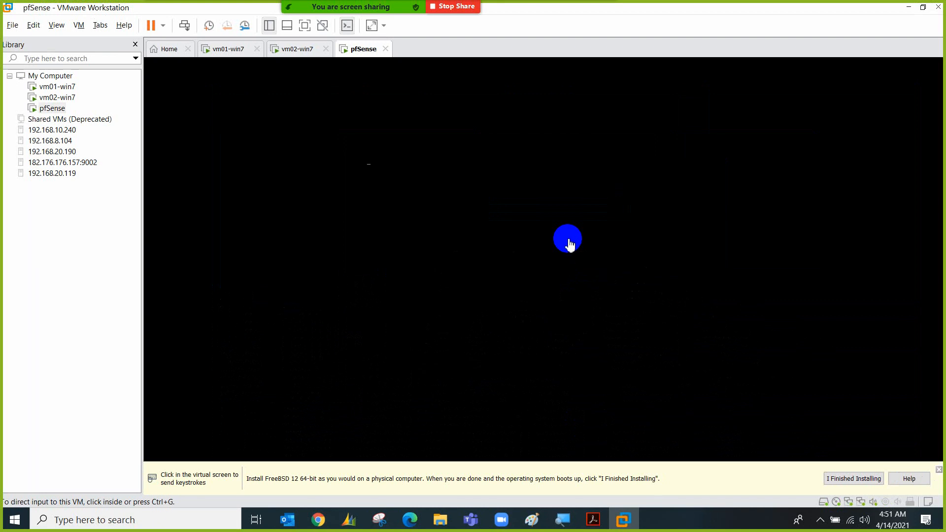
left_click(592, 519)
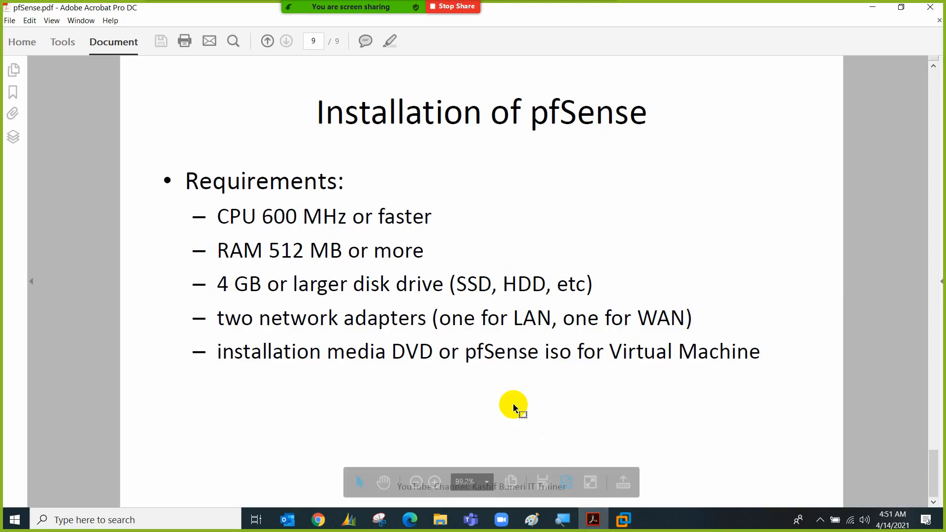
left_click(395, 283)
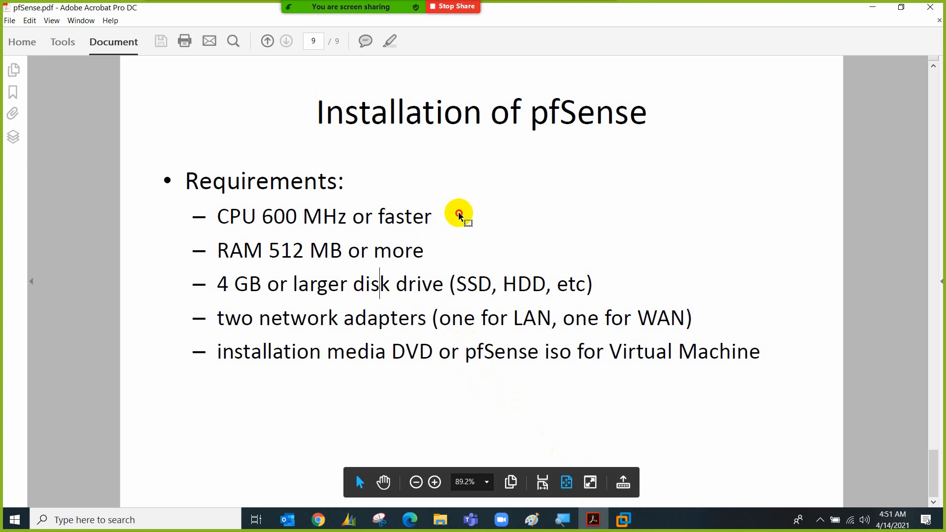
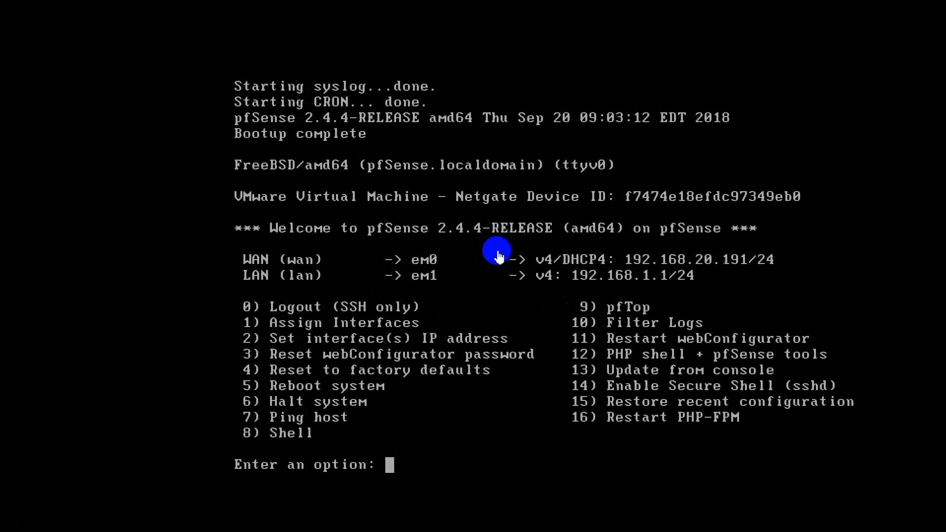
Switch to vm01-win7 and dismiss the network location prompt and the System page
left_click(499, 259)
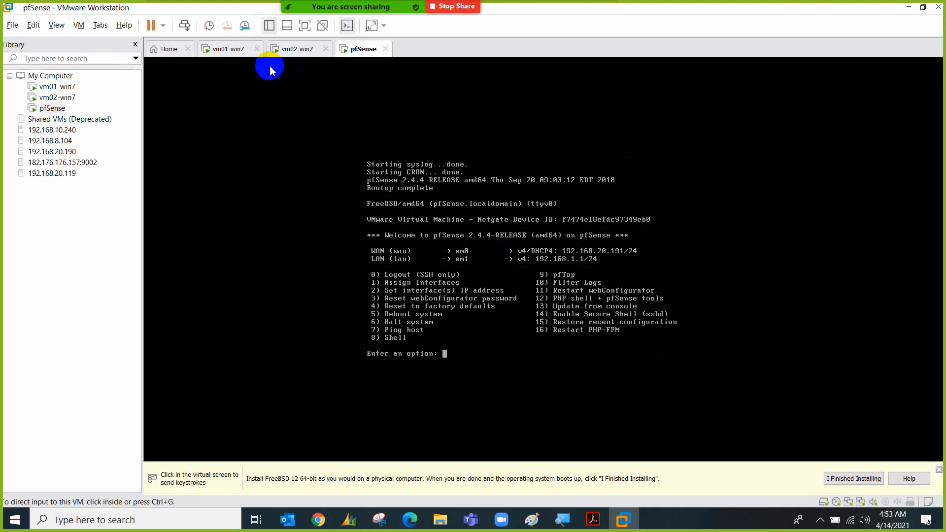
left_click(222, 49)
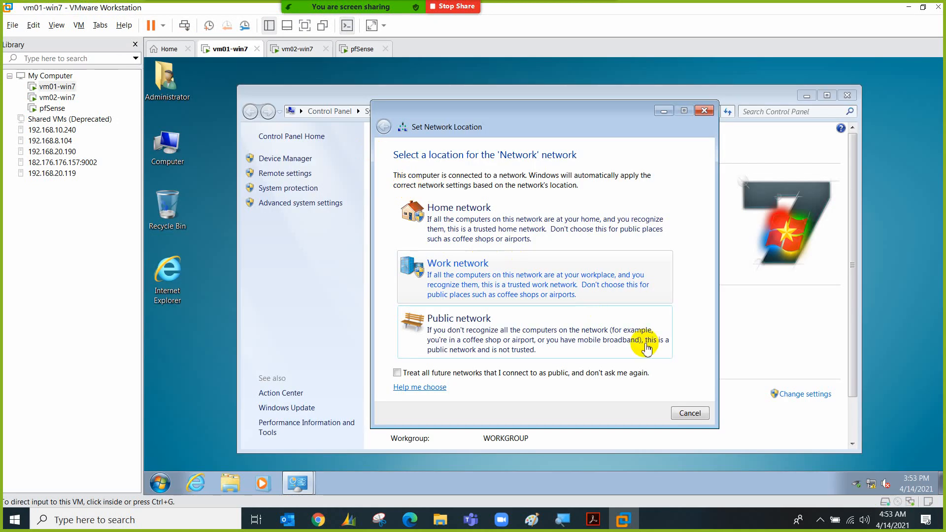
left_click(685, 413)
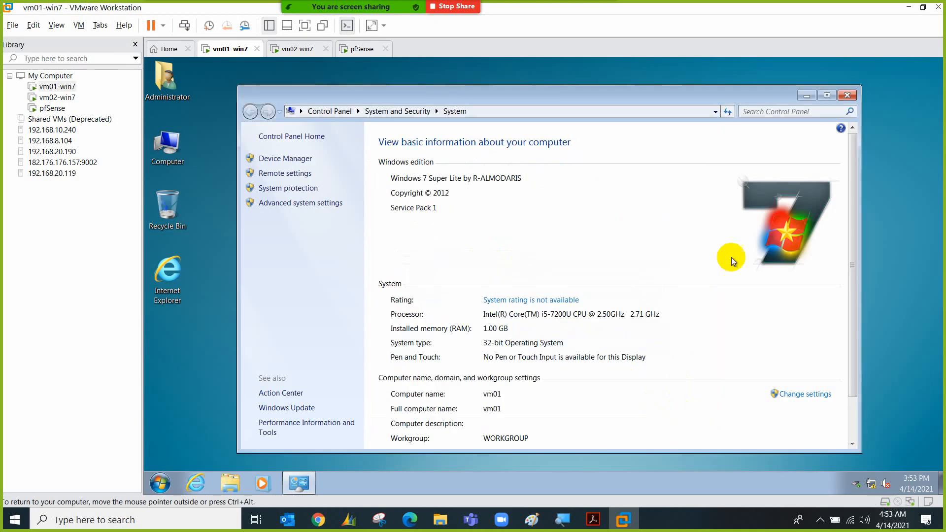
left_click(847, 94)
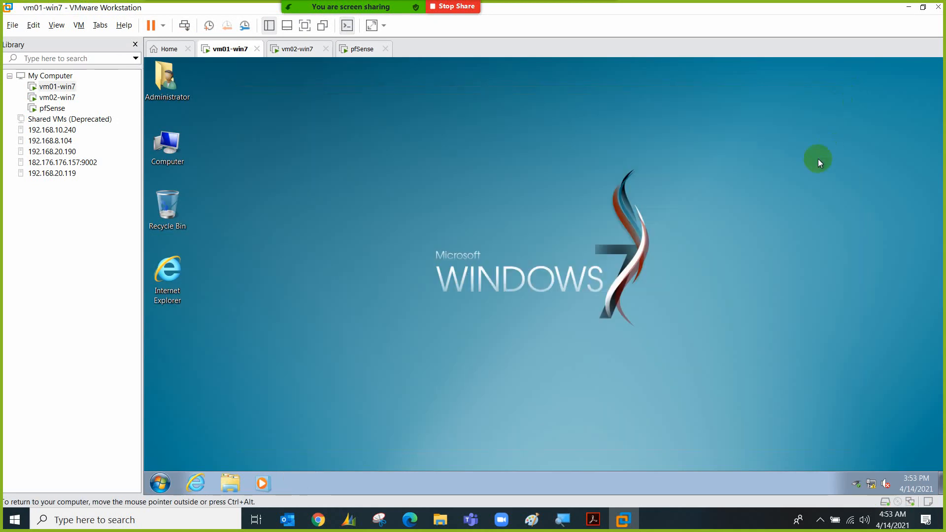
Open the Local Area Connection properties from Network and Sharing Center, checking the Paint network diagram
right_click(871, 484)
left_click(882, 471)
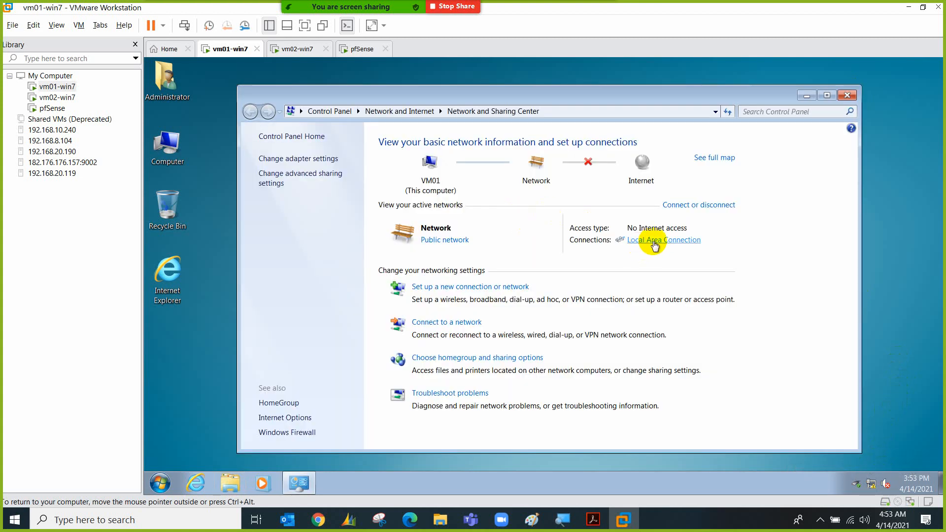
left_click(655, 242)
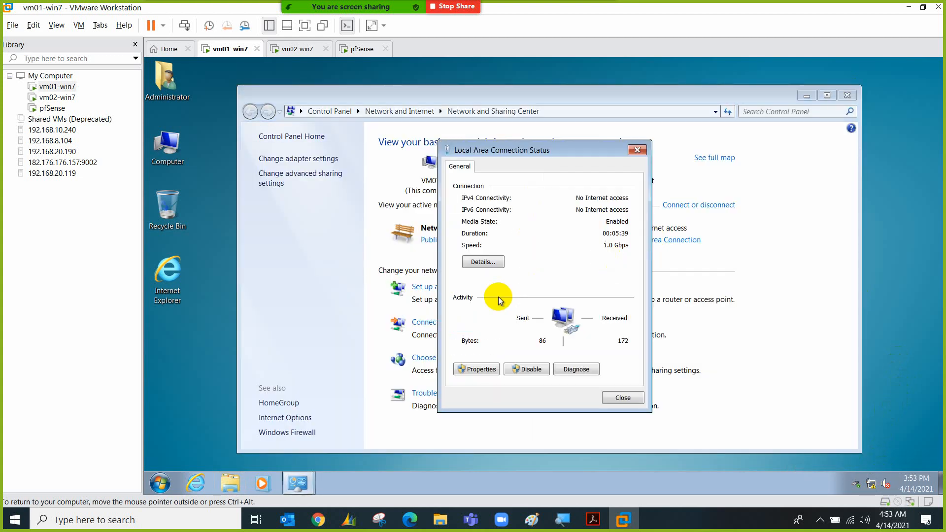
left_click(480, 371)
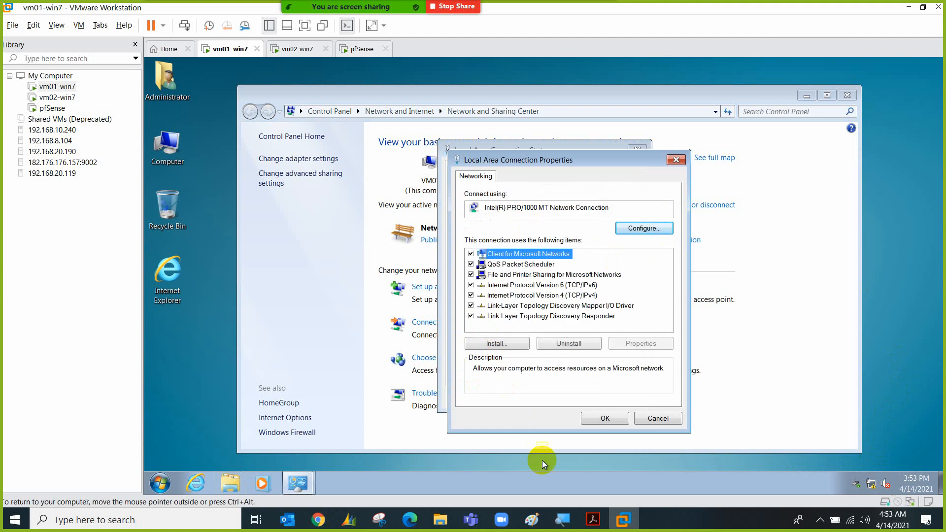
mouse_move(531, 520)
left_click(463, 453)
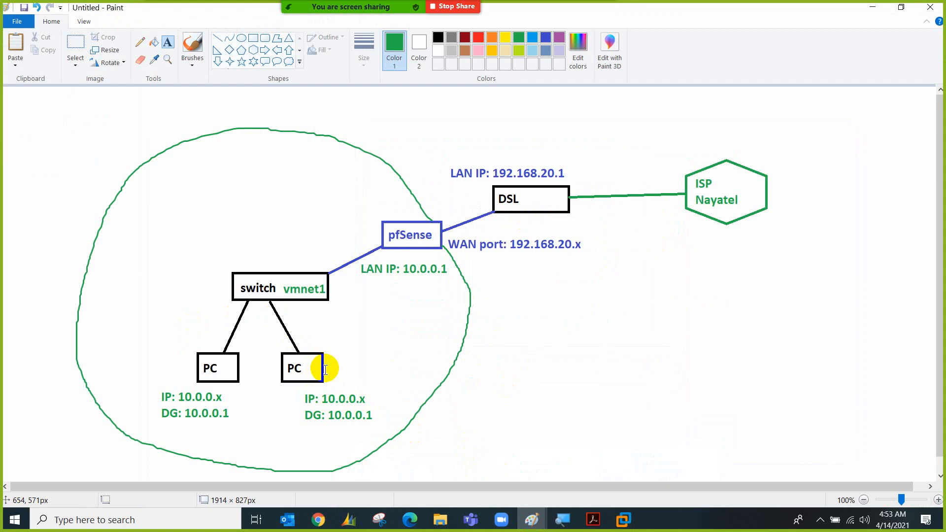
left_click(623, 520)
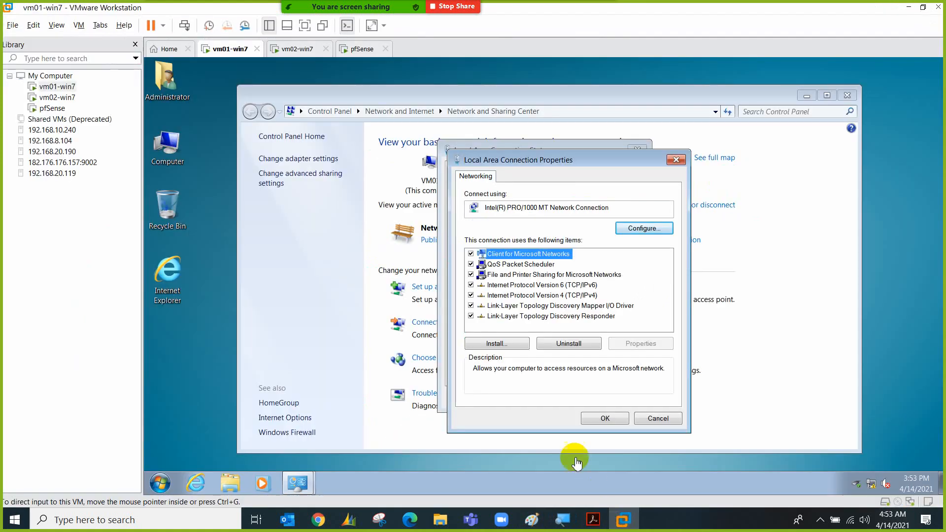
Turn off IPv6 and set IPv4 to 192.168.1.3 with mask 255.255.255.0
left_click(470, 285)
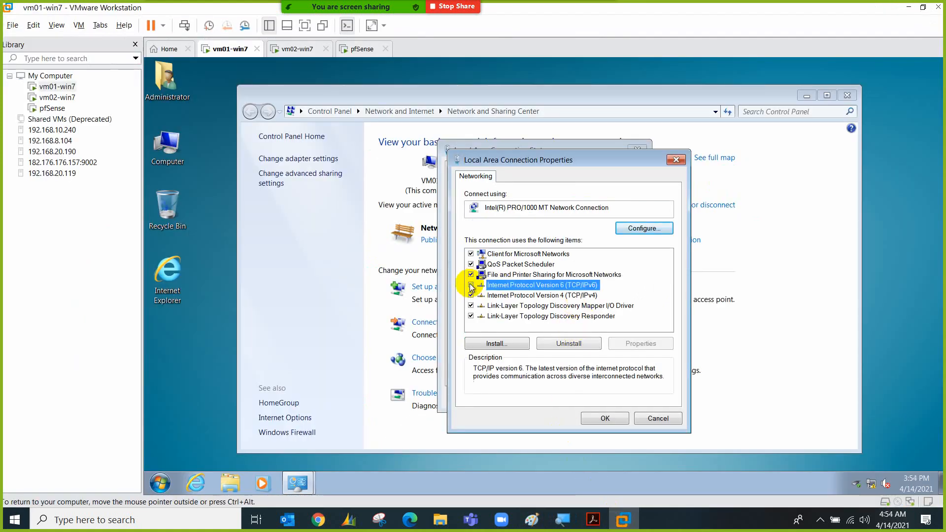
left_click(515, 295)
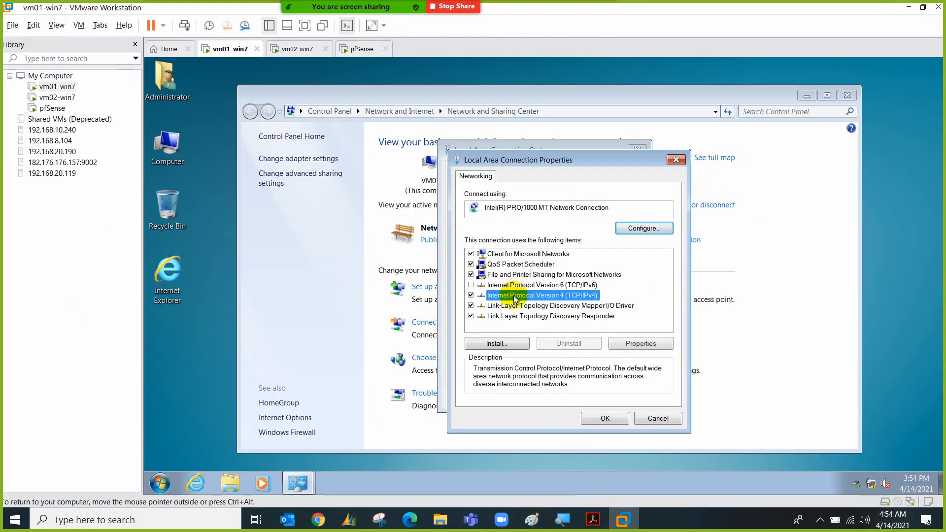
left_click(627, 343)
left_click(564, 287)
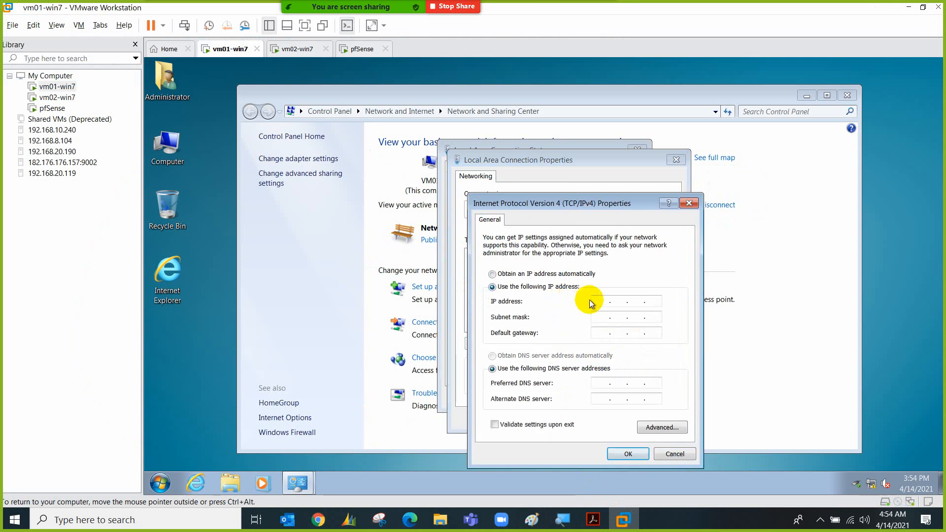
type("192.168.1.3")
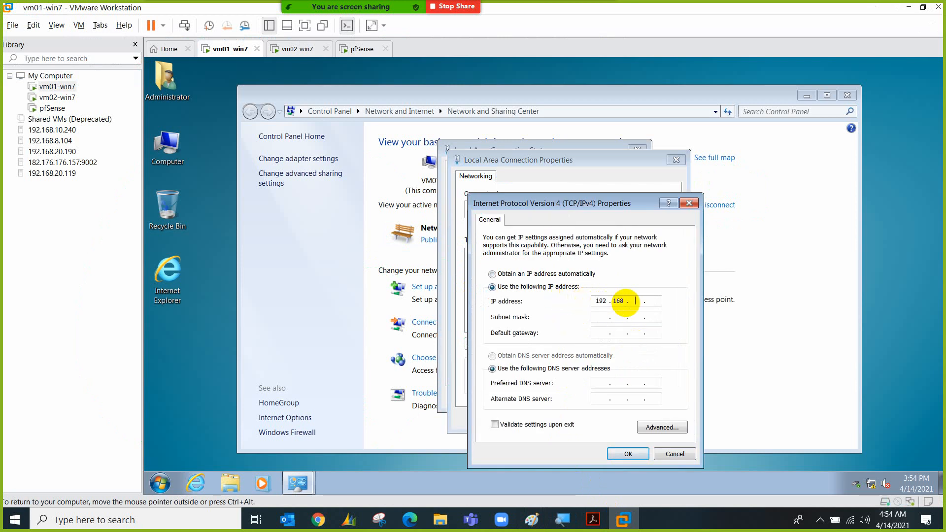
left_click(627, 317)
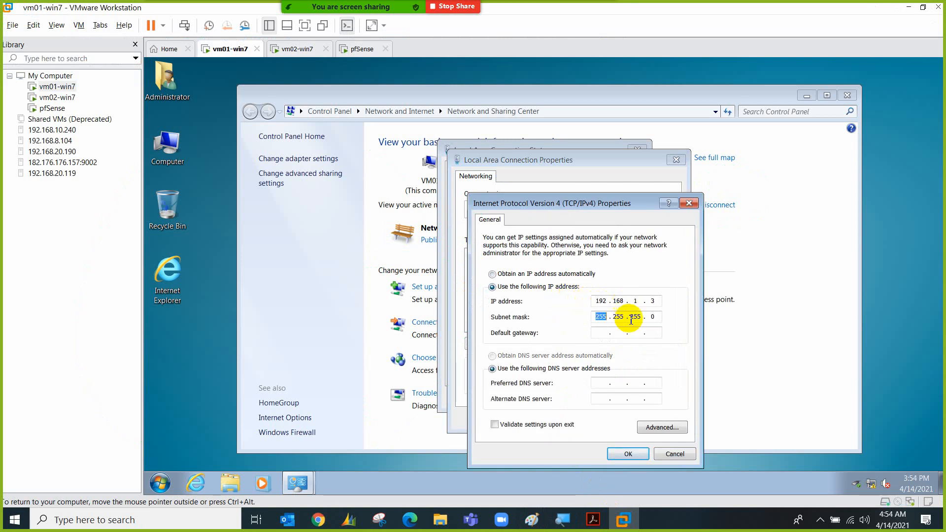
left_click(628, 454)
left_click(589, 421)
left_click(619, 395)
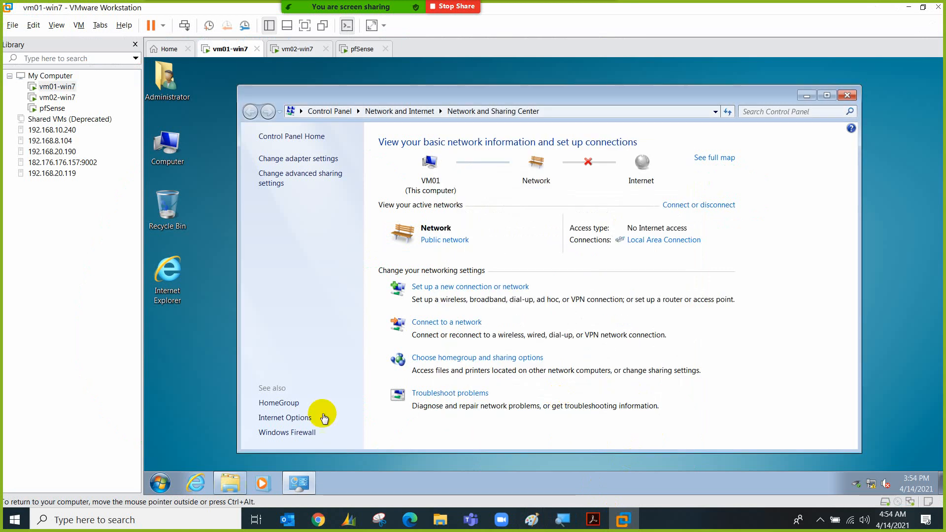
left_click(167, 483)
Ping 192.168.1.1 from a command prompt, then close it
type("cmd")
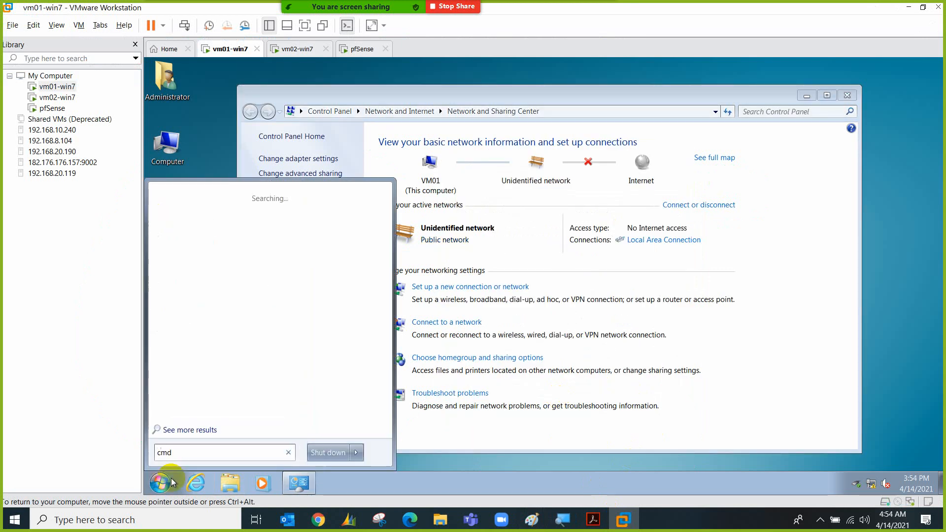
key("Return")
type("ping")
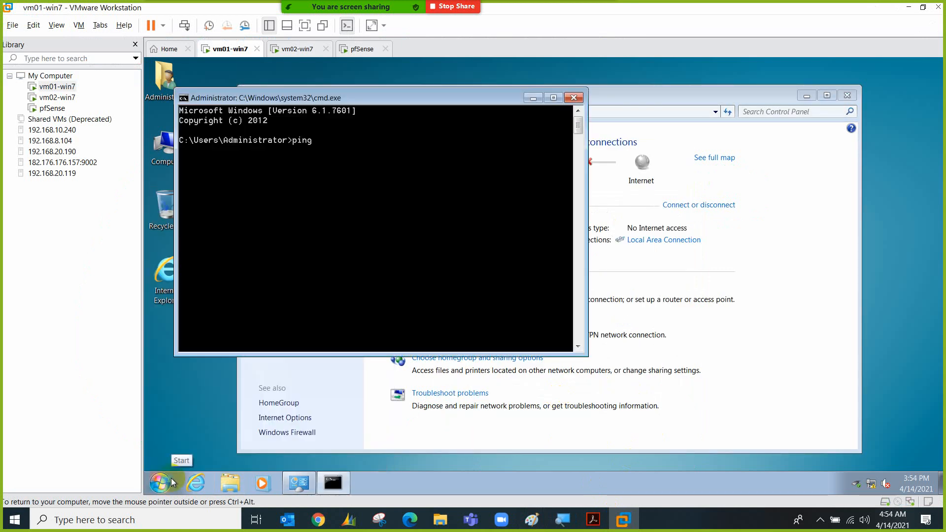
type(" 192.168.1.1")
key("Return")
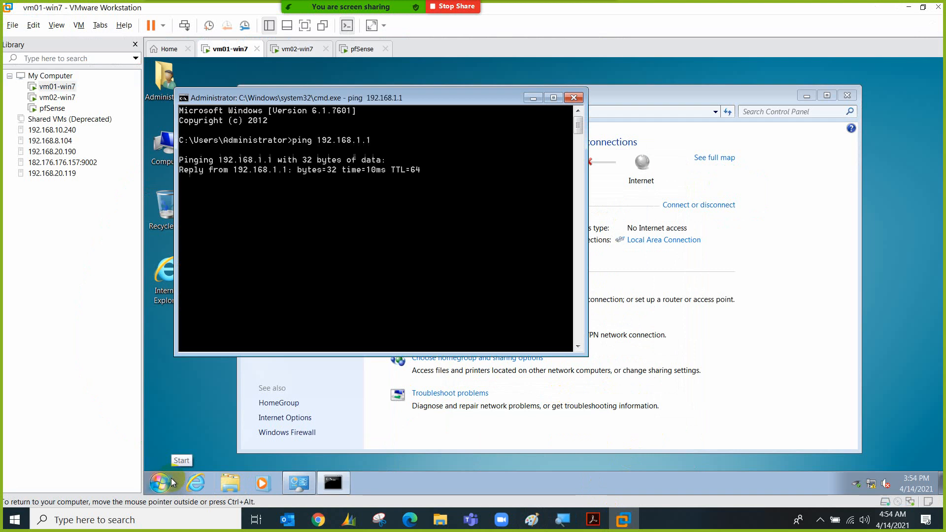
left_click(238, 335)
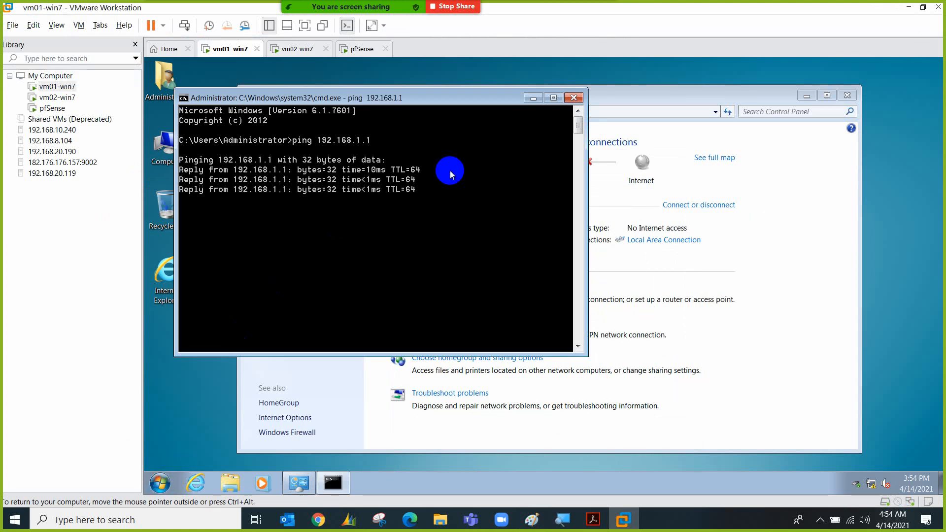
left_click(573, 97)
Launch Internet Explorer, decline the recommended settings and default-browser offer, and maximize it
double_click(172, 279)
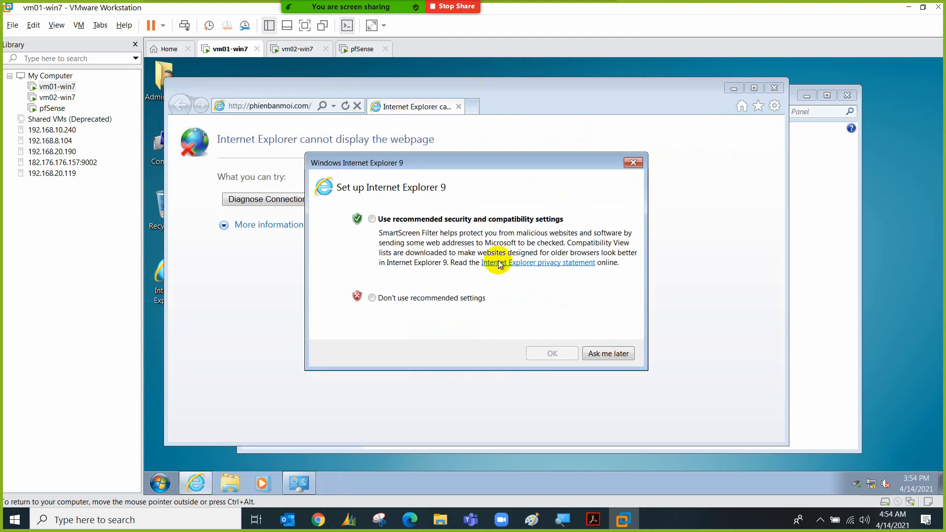
left_click(451, 298)
left_click(551, 354)
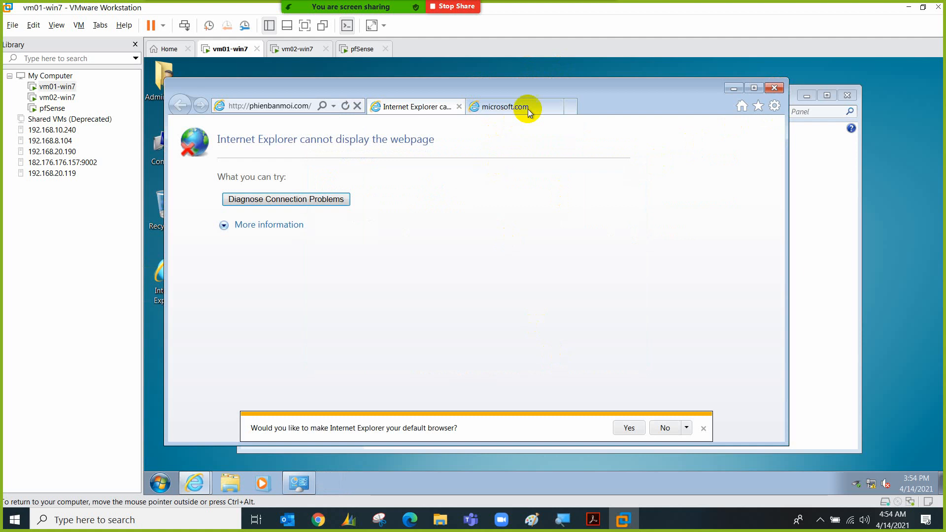
left_click(556, 106)
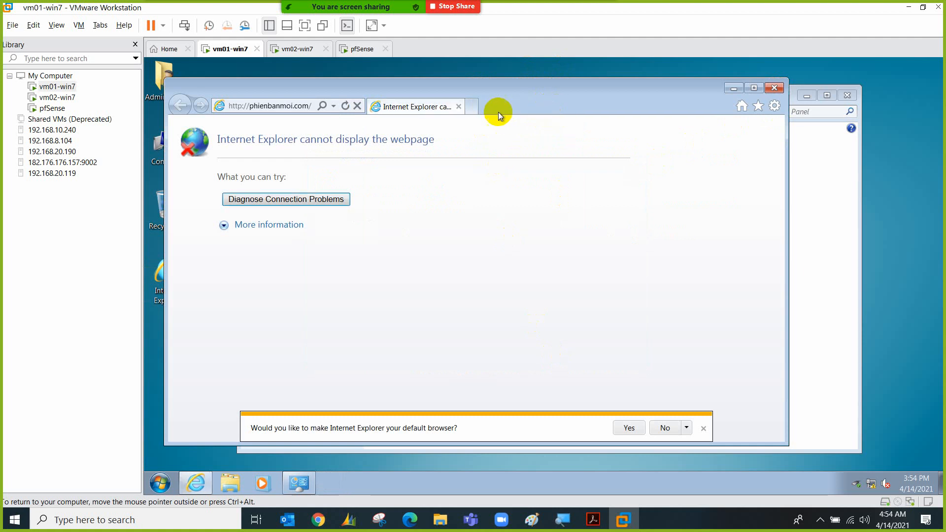
double_click(472, 88)
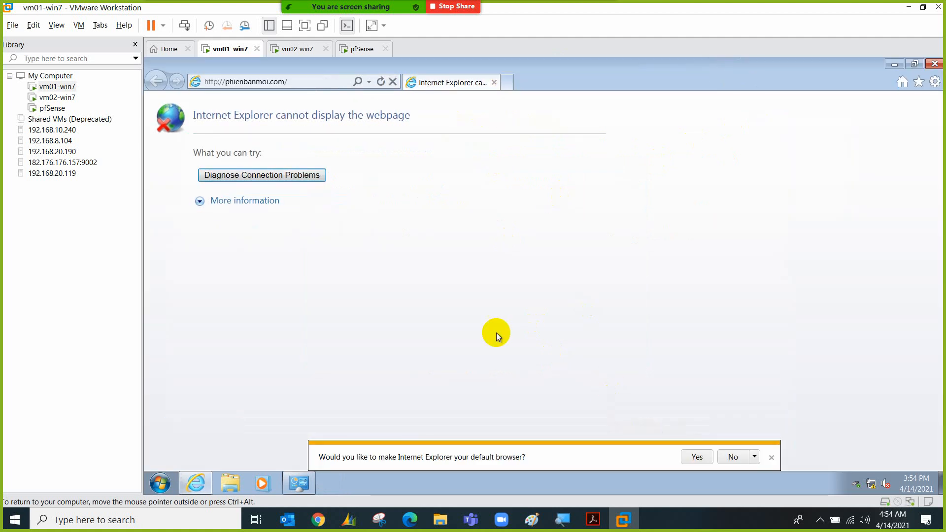
left_click(722, 457)
Enter 192.168.1.1 in the browser's address bar
left_click(321, 85)
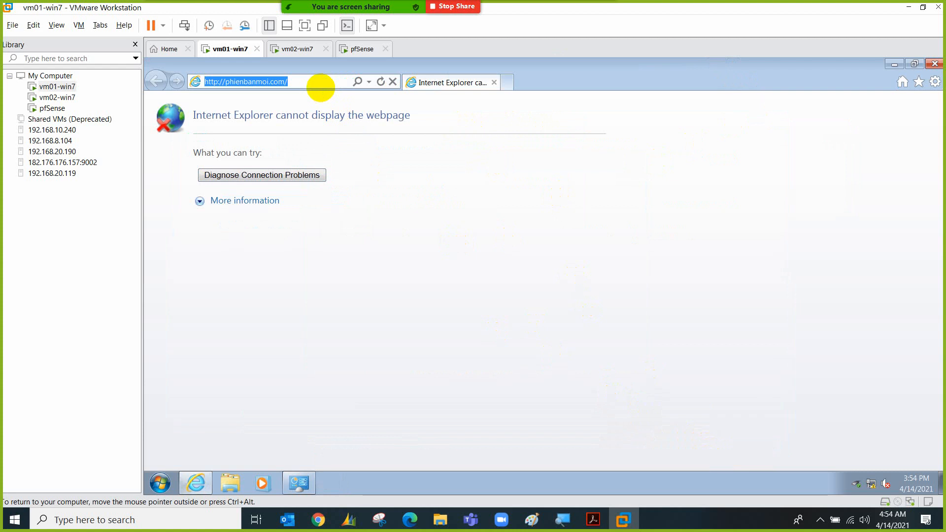
type("192.168")
key("BackSpace")
key("BackSpace")
key("BackSpace")
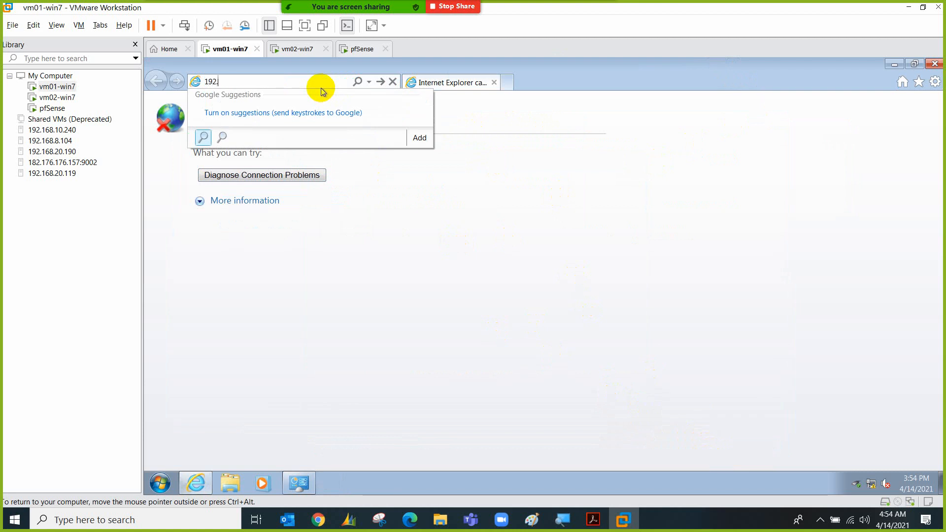
type("168.1.1")
key("Escape")
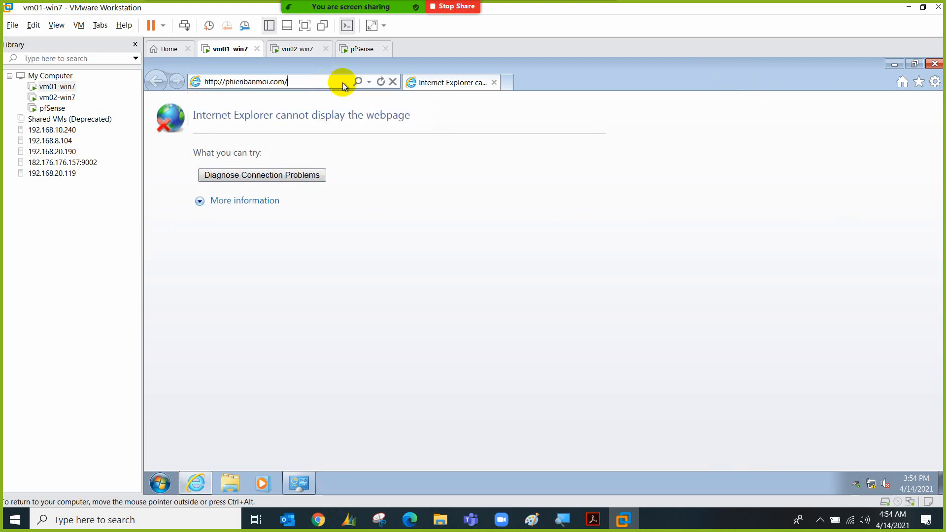
left_click(509, 87)
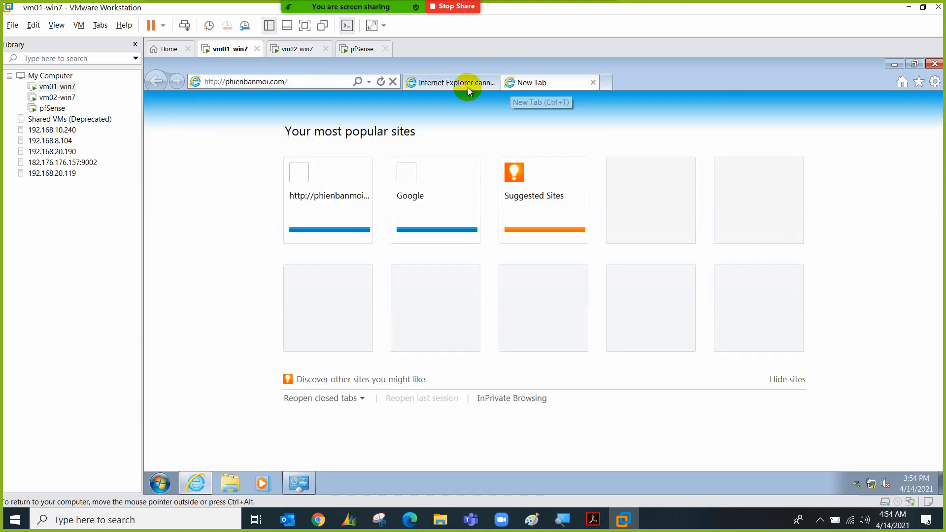
type("192.168.1.")
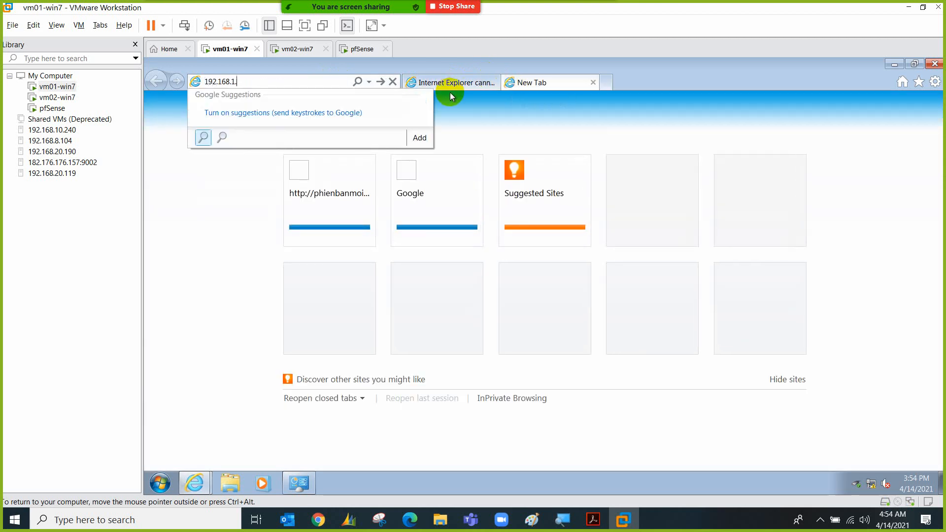
left_click(451, 93)
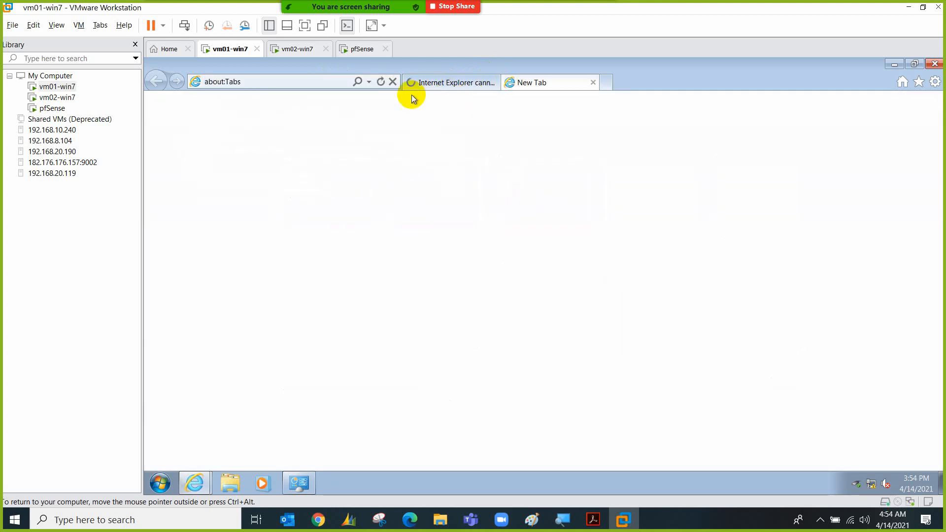
left_click(327, 84)
left_click(284, 84)
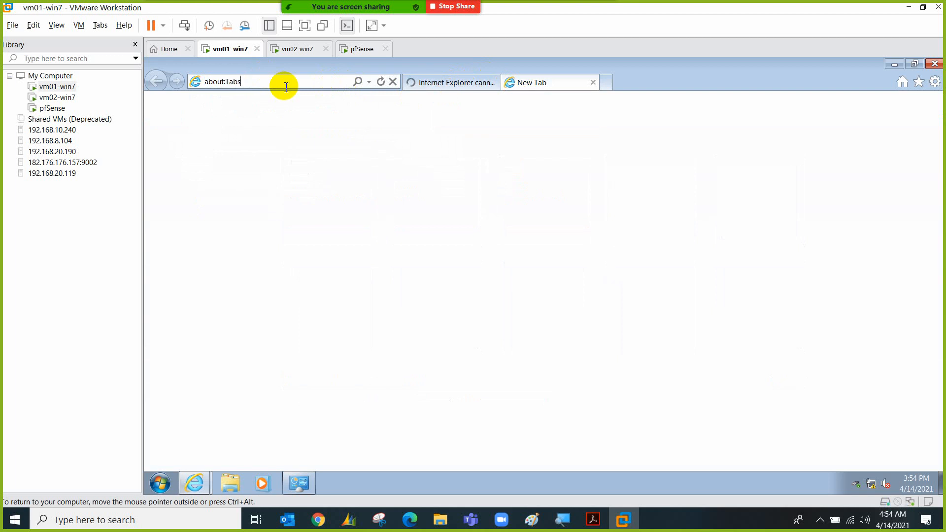
key("BackSpace")
key("BackSpace")
key("BackSpace")
key("BackSpace")
key("BackSpace")
key("BackSpace")
key("BackSpace")
key("BackSpace")
key("BackSpace")
key("BackSpace")
type("htt")
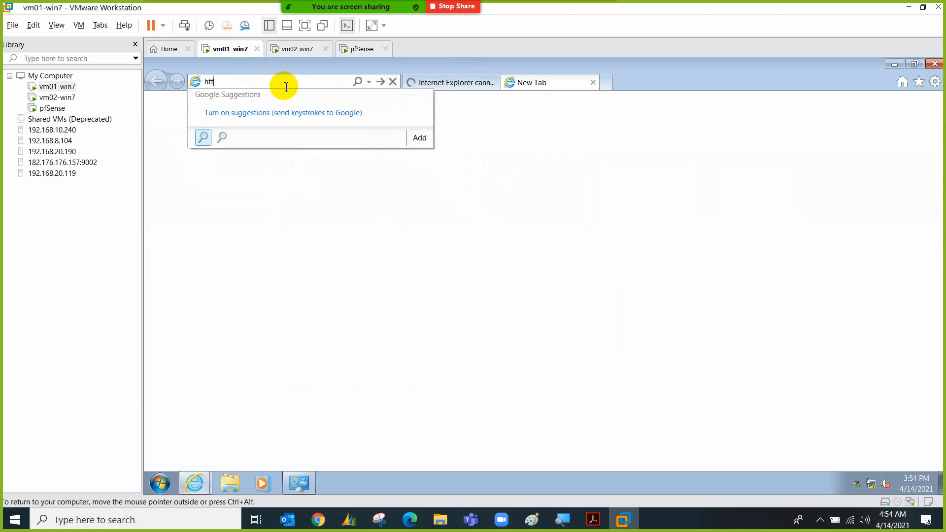
type("ps://192.1")
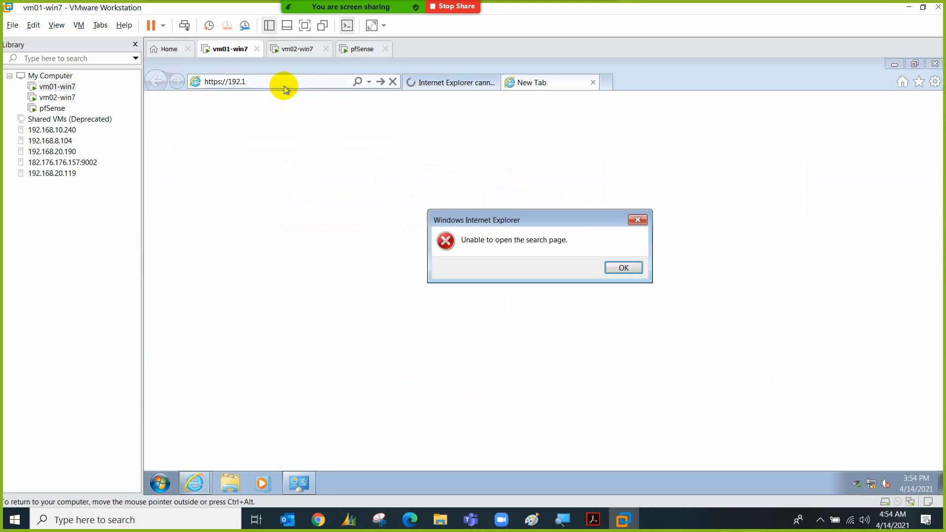
left_click(626, 269)
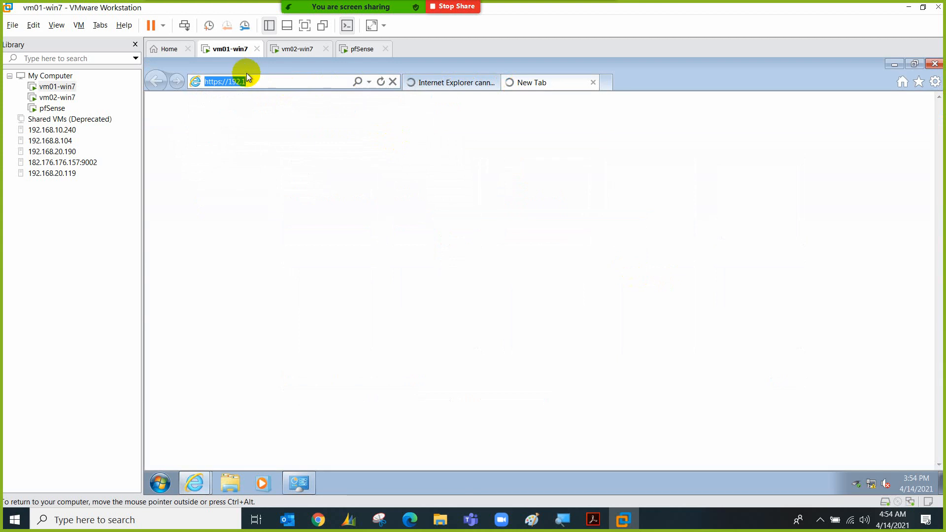
left_click(271, 83)
type("68.1.1/")
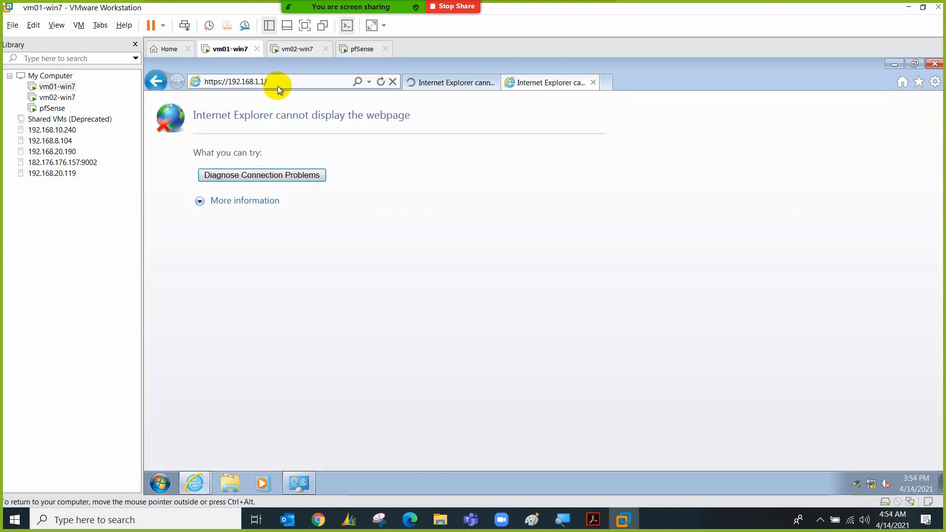
left_click(359, 49)
left_click(415, 221)
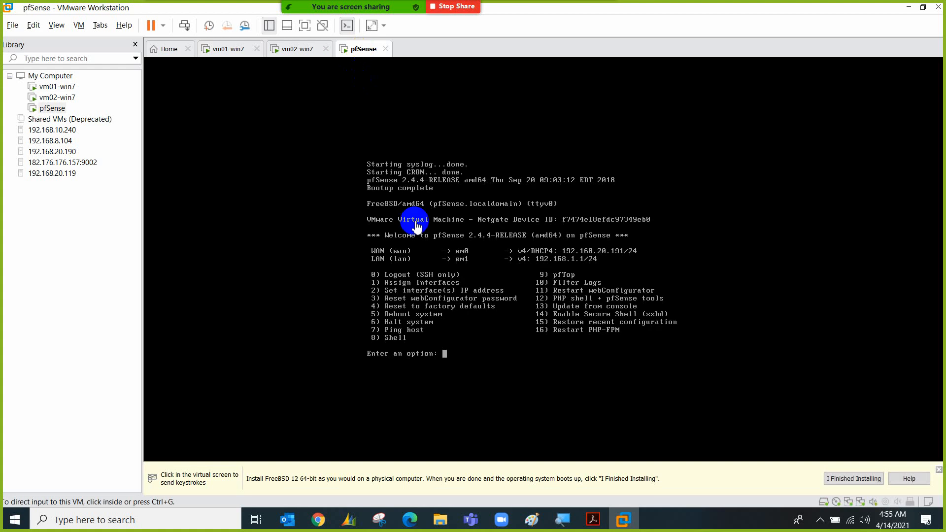
left_click(508, 280)
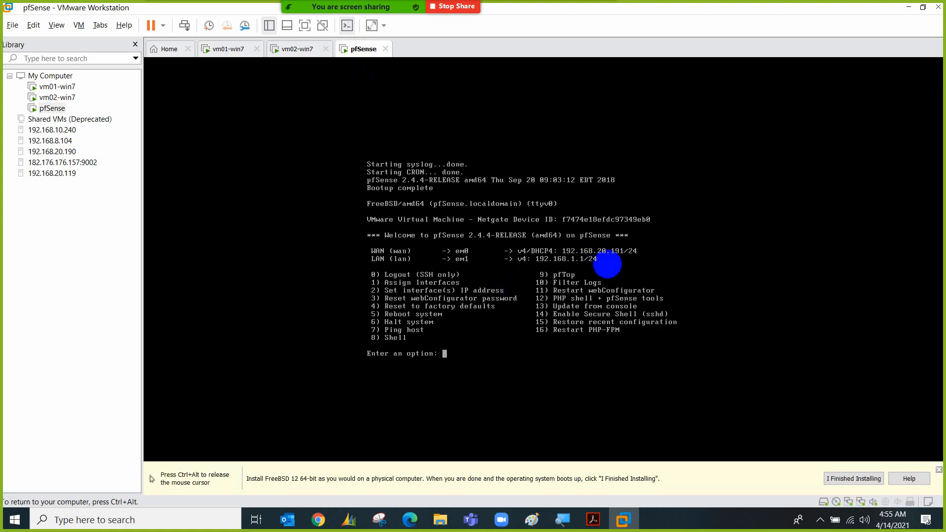
key("ctrl+alt")
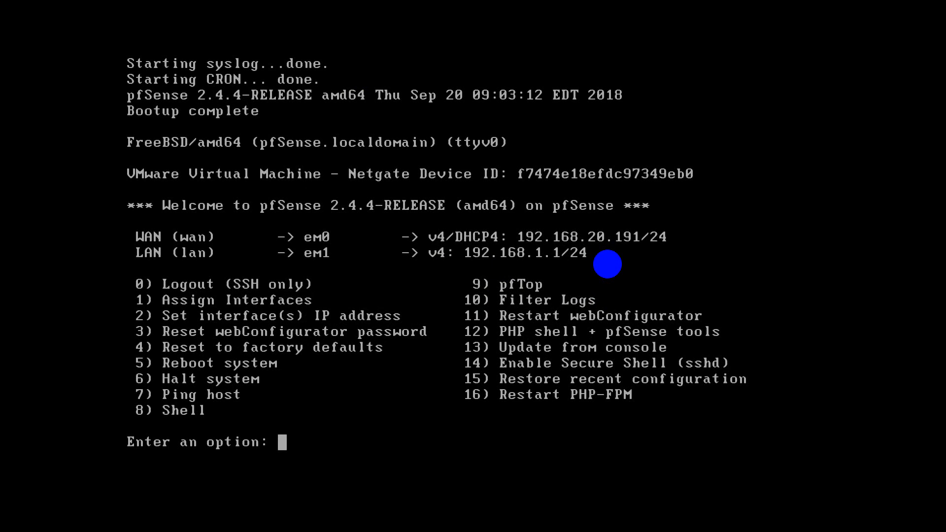
Choose Assign Interfaces (option 1) and decline setting up VLANs
type("1")
key("Return")
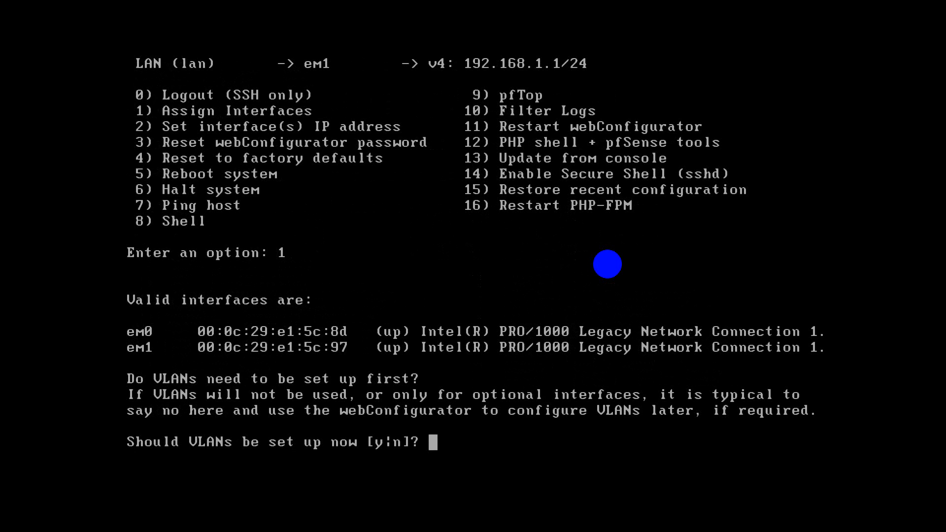
type("n")
key("Return")
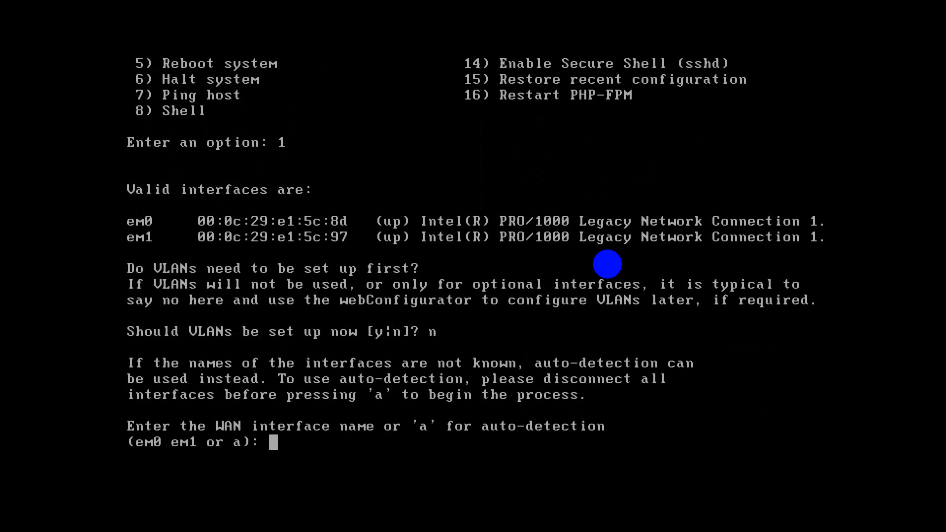
Assign em0 as WAN and em1 as LAN, and confirm the assignments
type("a")
key("BackSpace")
type("3m")
key("BackSpace")
key("BackSpace")
type("em0")
key("Return")
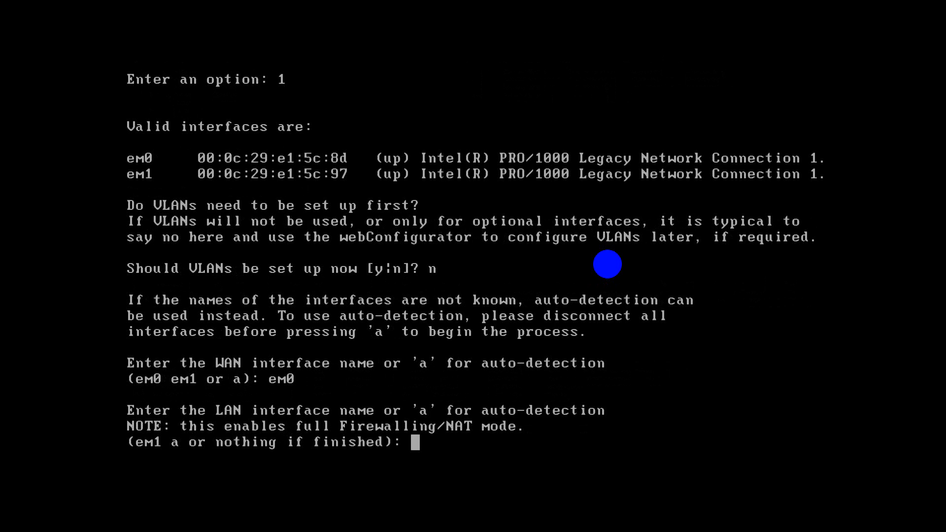
type("em1")
key("Return")
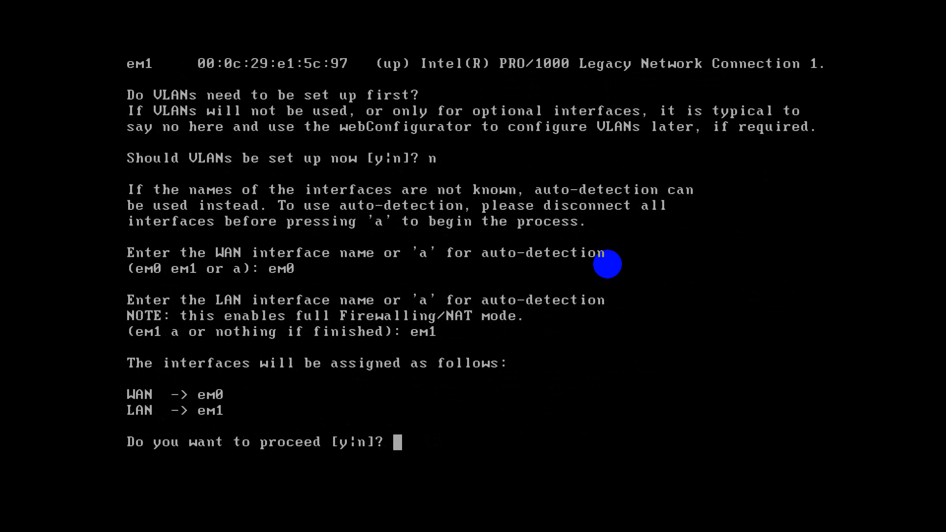
type("y")
key("Return")
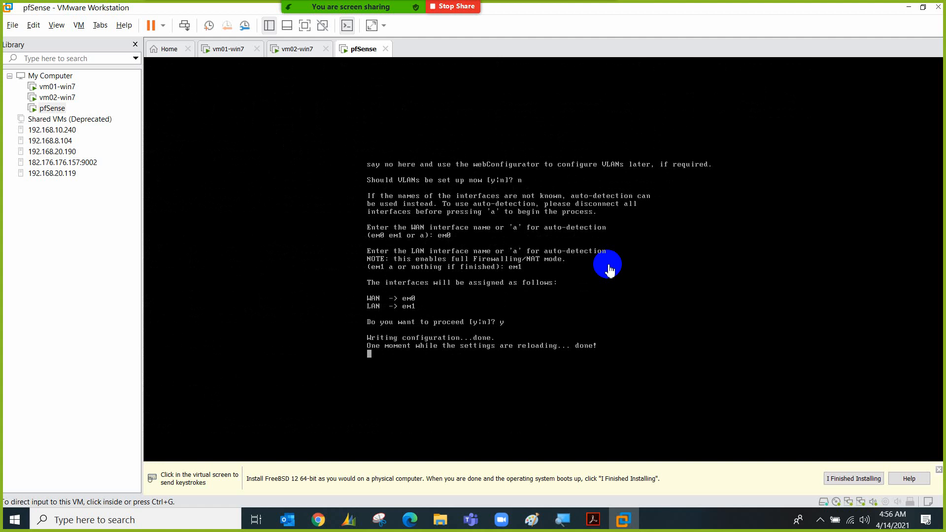
left_click(818, 520)
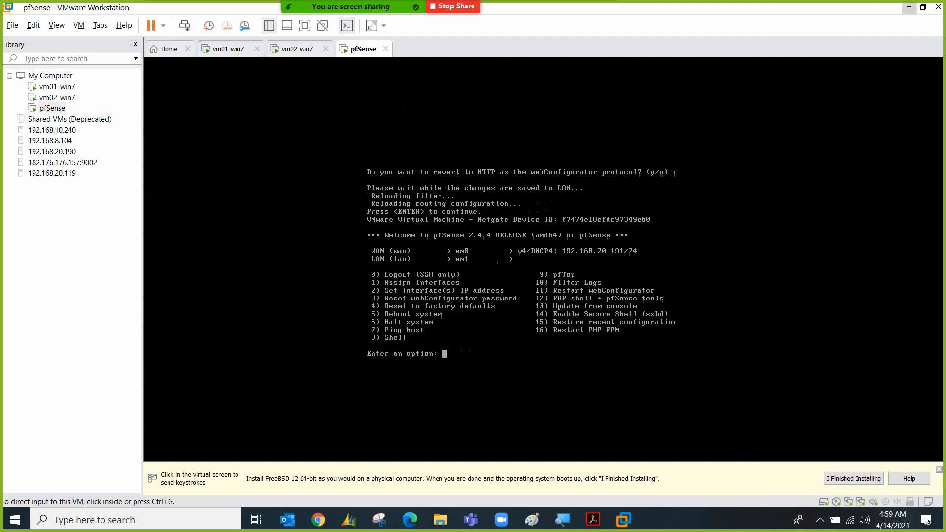
left_click(475, 344)
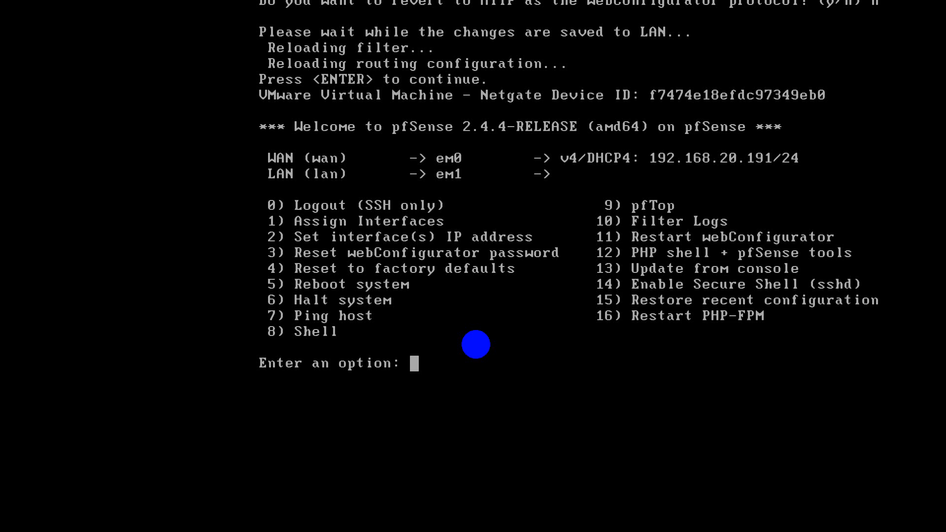
Choose option 2 and give the LAN interface address 192.168.1.1 with a 24-bit mask
type("2")
key("Return")
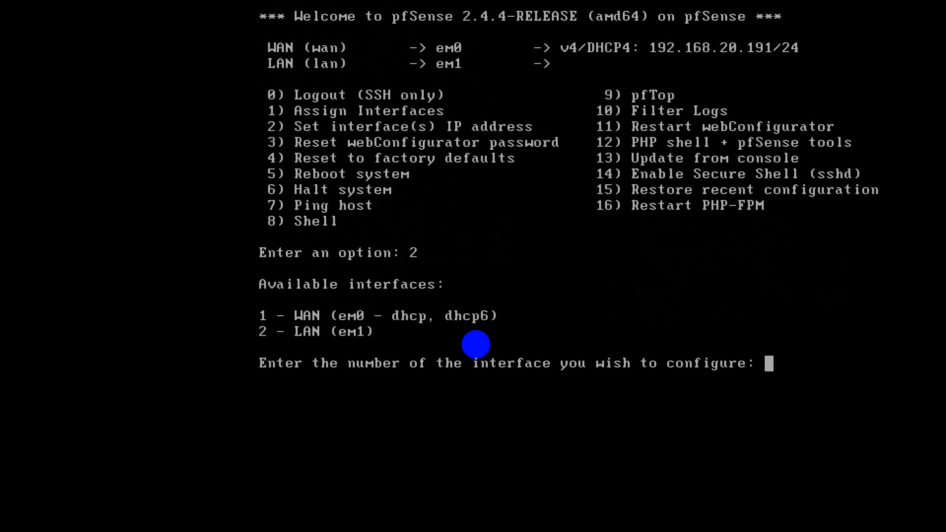
type("2")
key("Return")
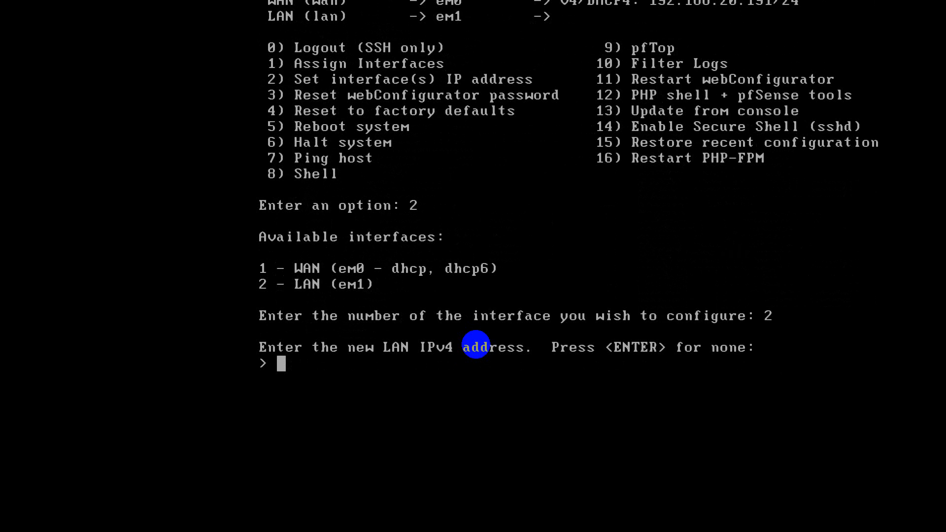
type("192.168.1.1")
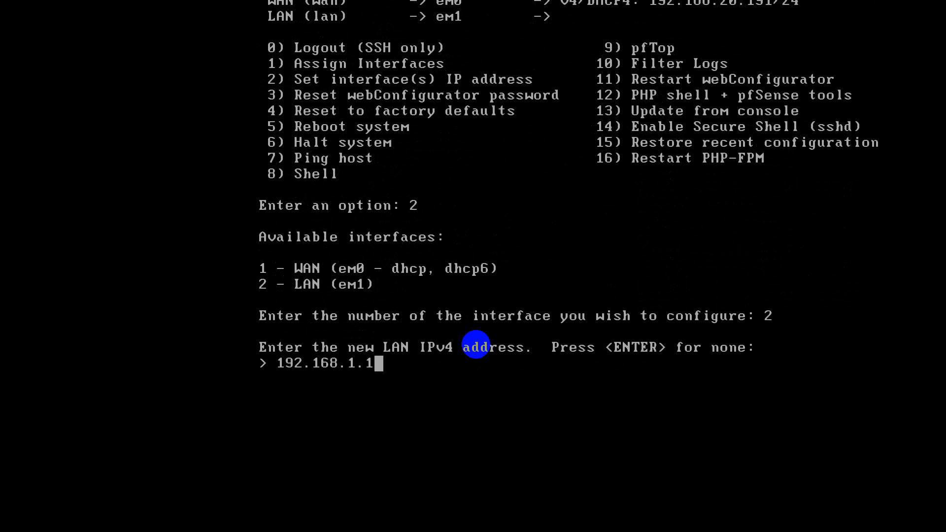
key("Return")
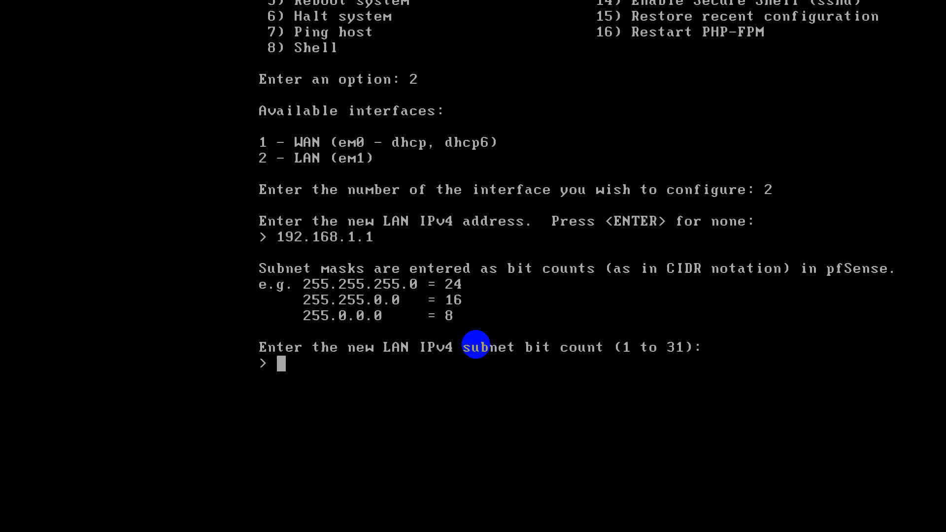
type("24")
key("Return")
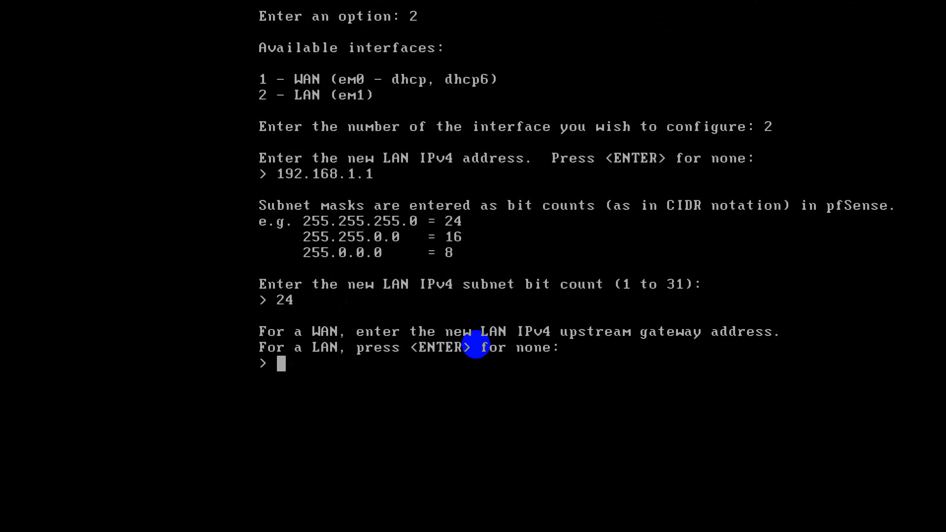
Skip the gateway and IPv6, disable the LAN DHCP server, and revert webConfigurator to HTTP
key("Return")
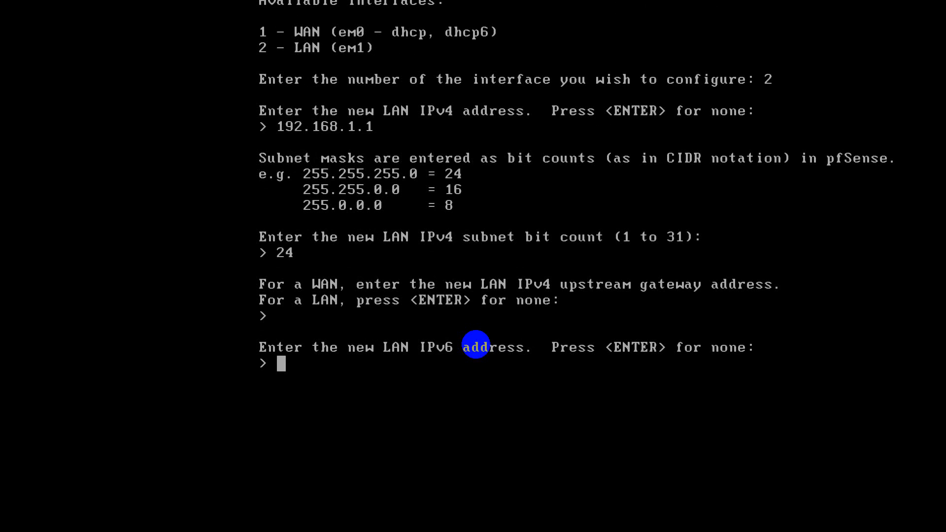
key("Return")
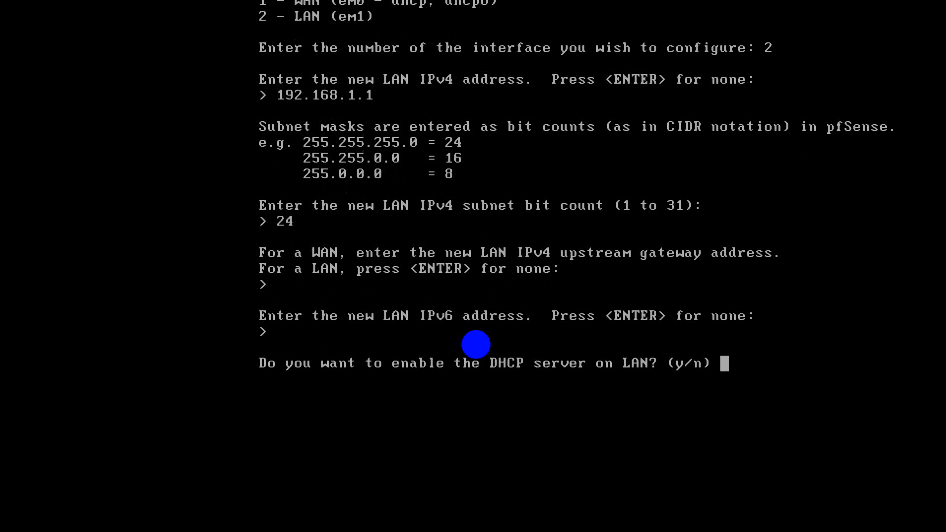
type("n")
key("Return")
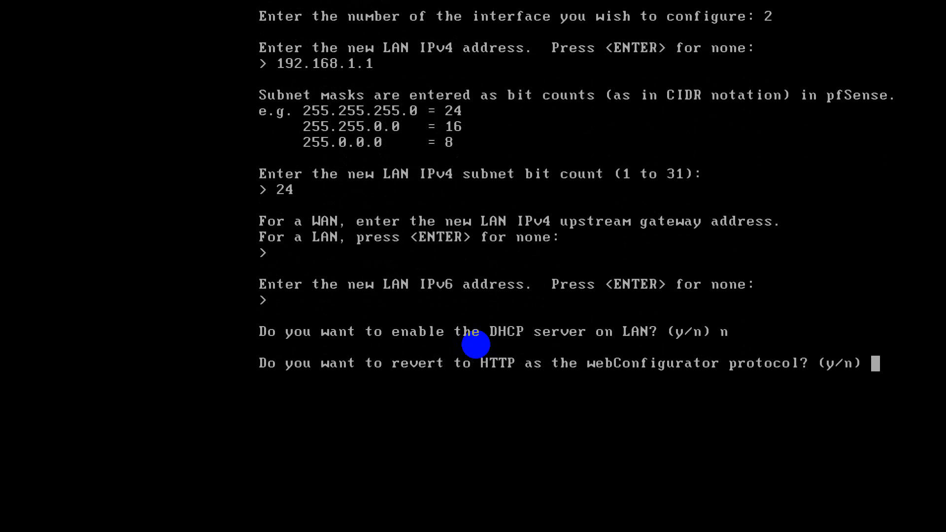
type("y")
key("Return")
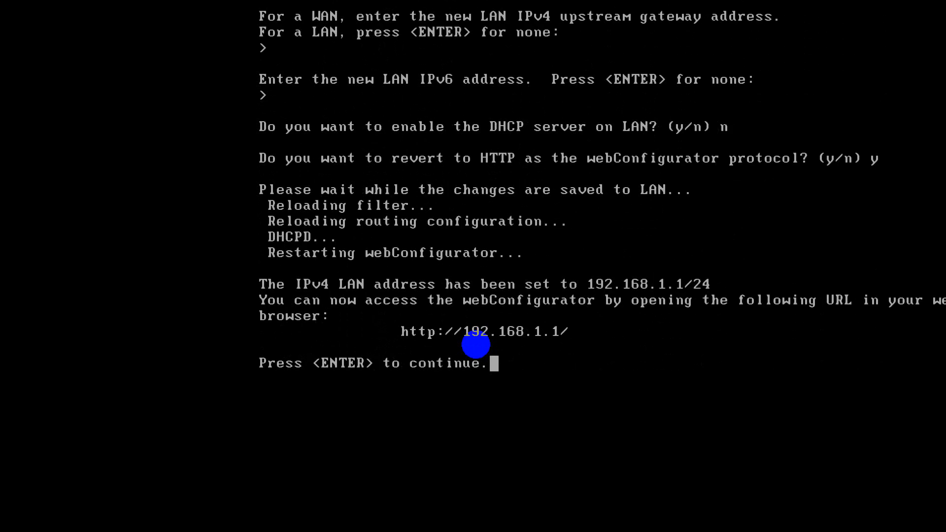
key("Return")
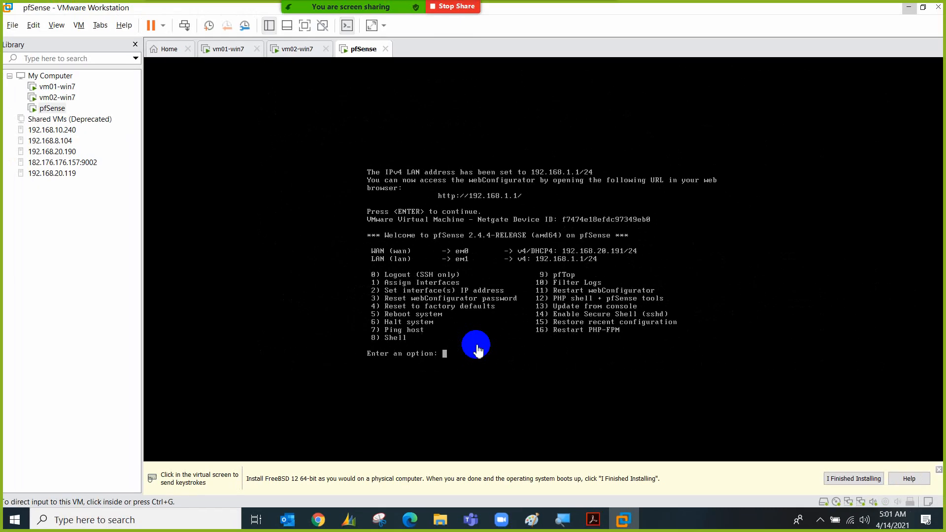
On vm01-win7, close the failed browser tabs and the Network and Sharing Center
left_click(321, 528)
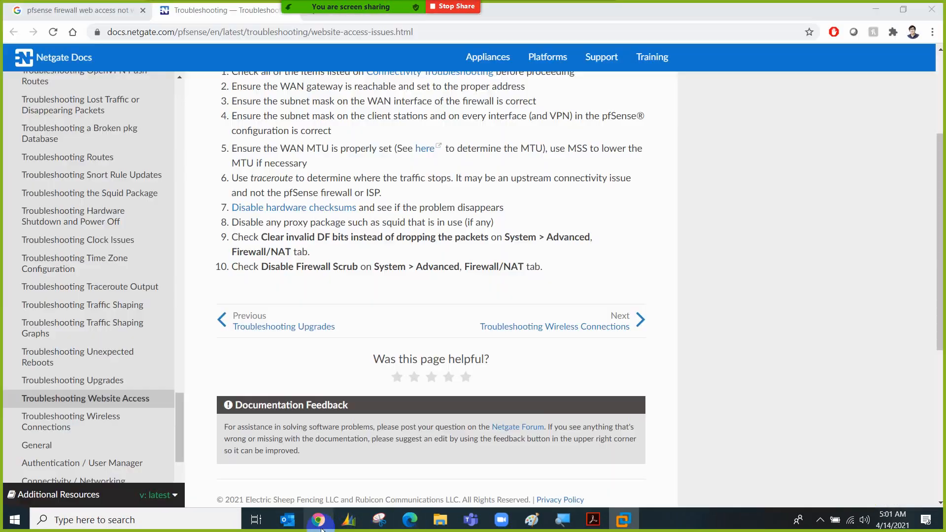
left_click(624, 520)
left_click(236, 52)
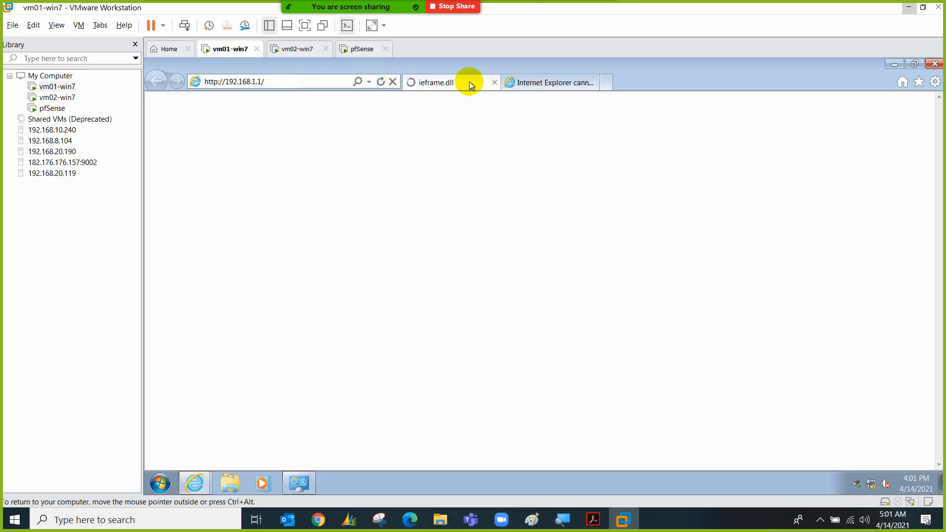
left_click(495, 83)
left_click(495, 83)
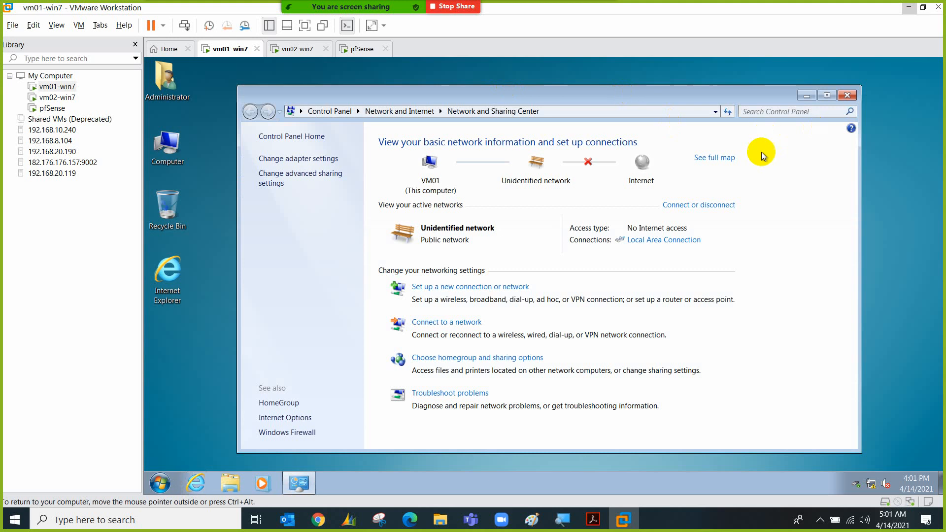
left_click(848, 96)
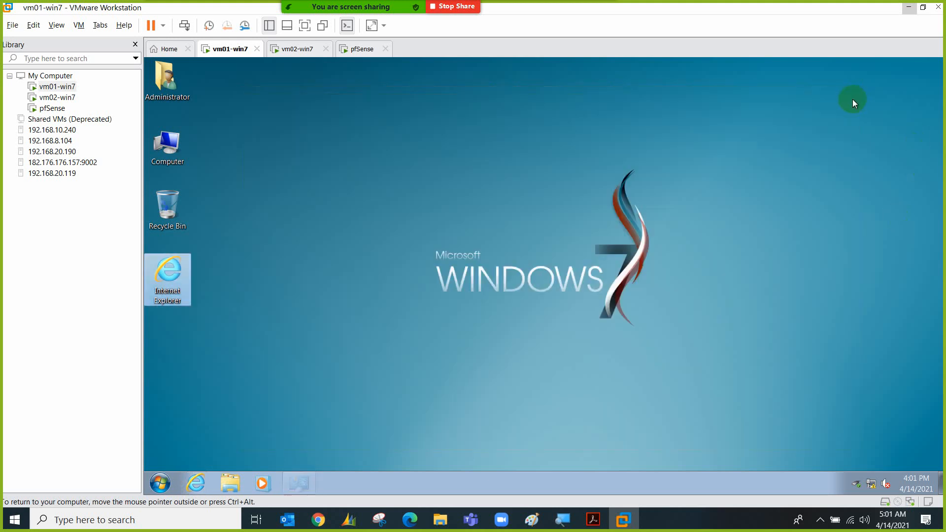
double_click(188, 262)
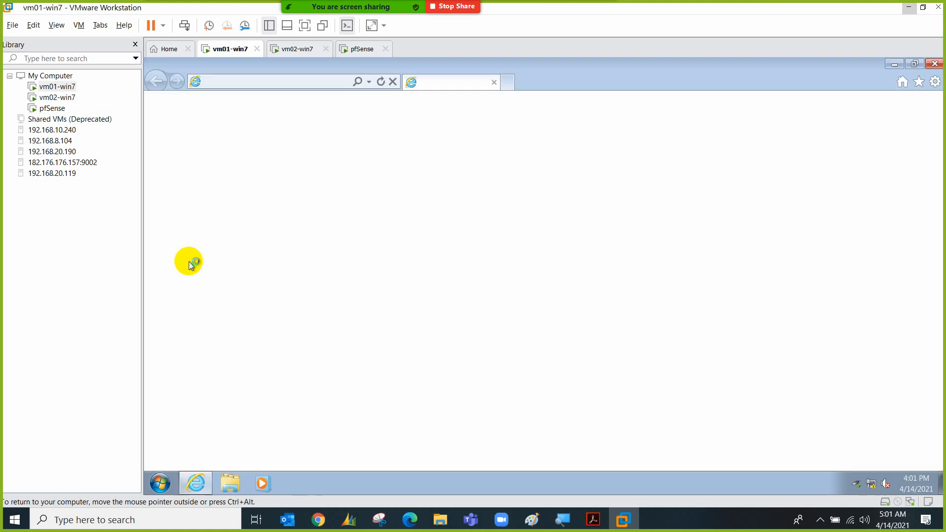
left_click(330, 85)
type("192.168.")
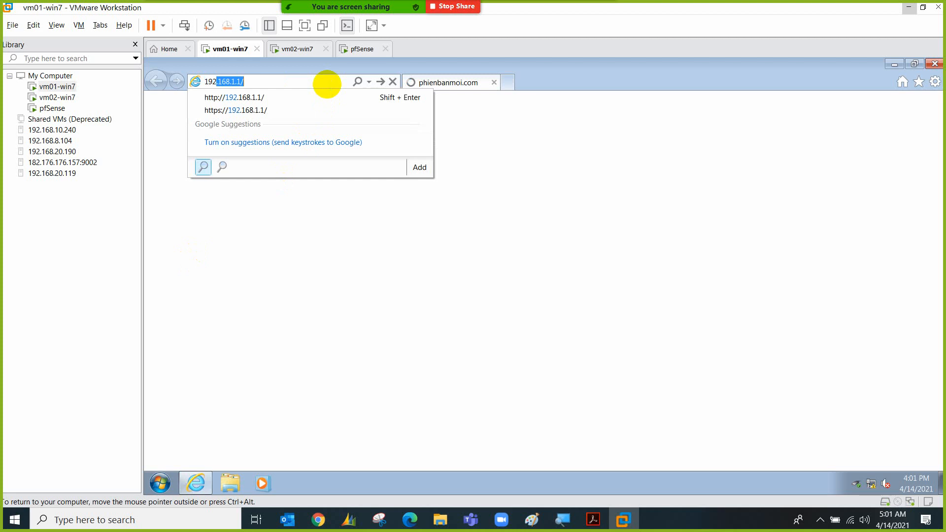
type("1.1")
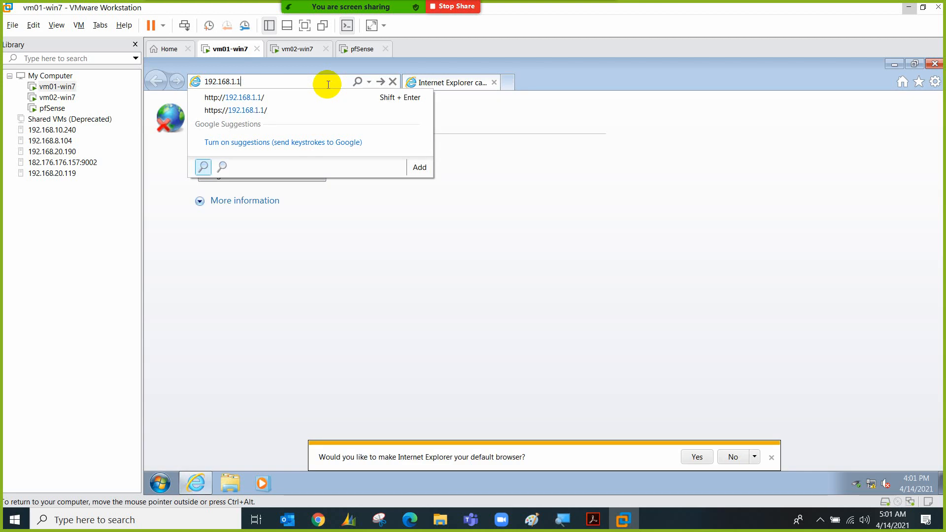
key("Return")
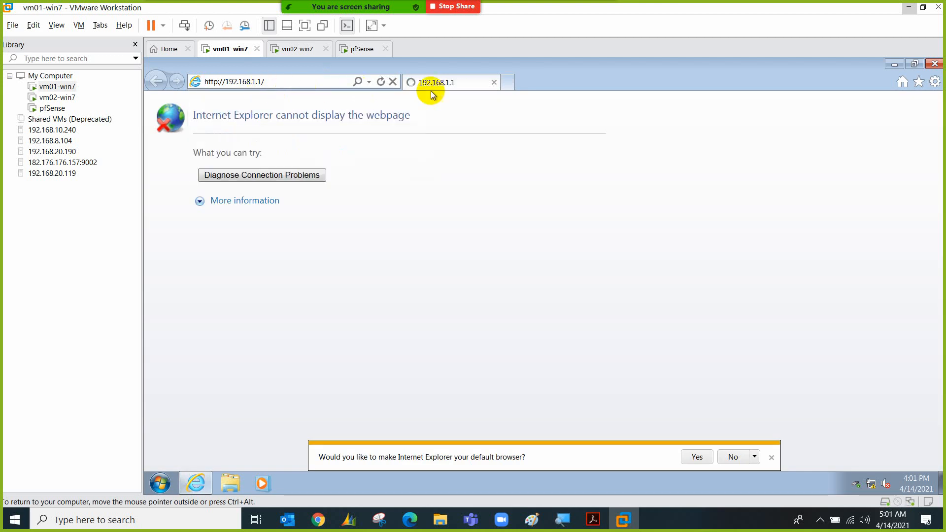
left_click(508, 81)
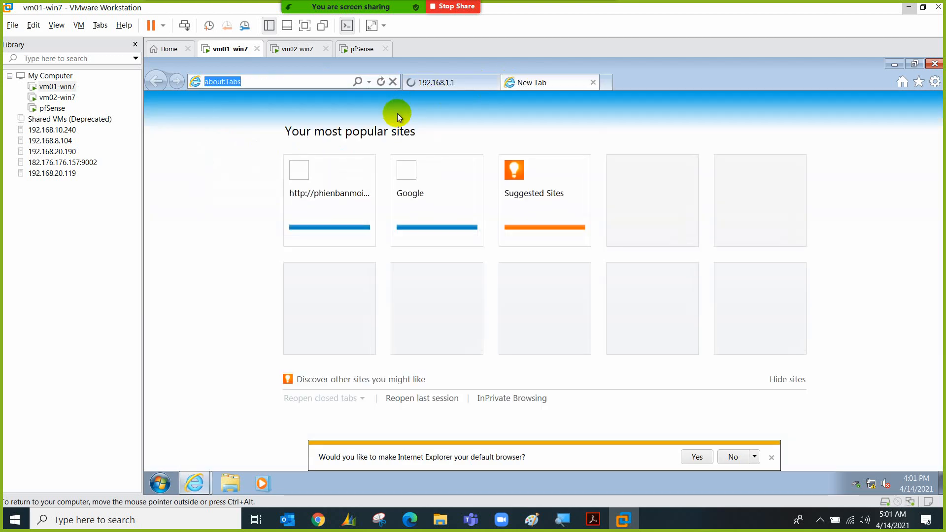
type("https://")
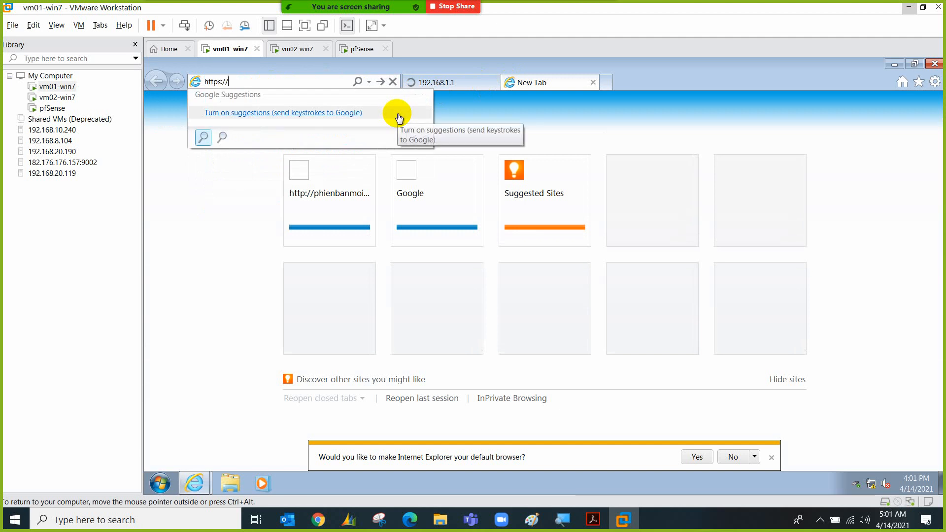
type("192.168.1.1")
key("Return")
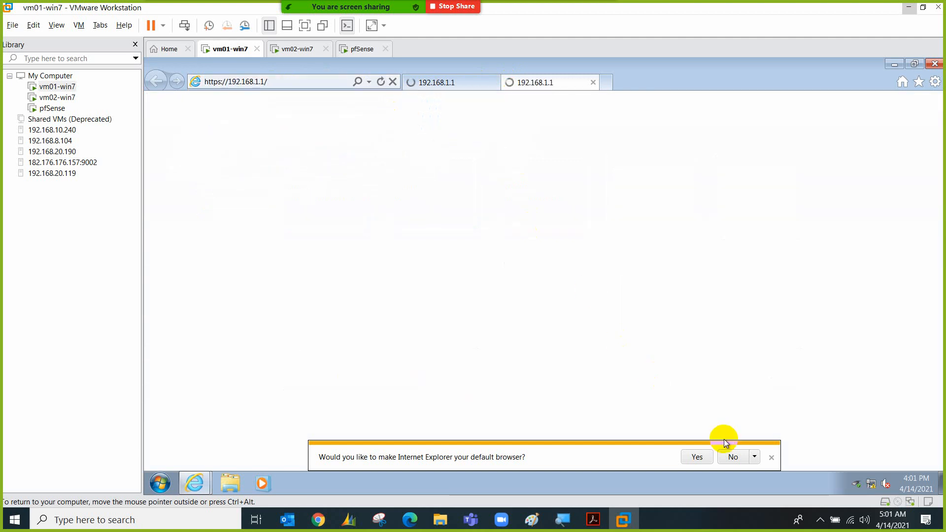
left_click(733, 457)
left_click(464, 89)
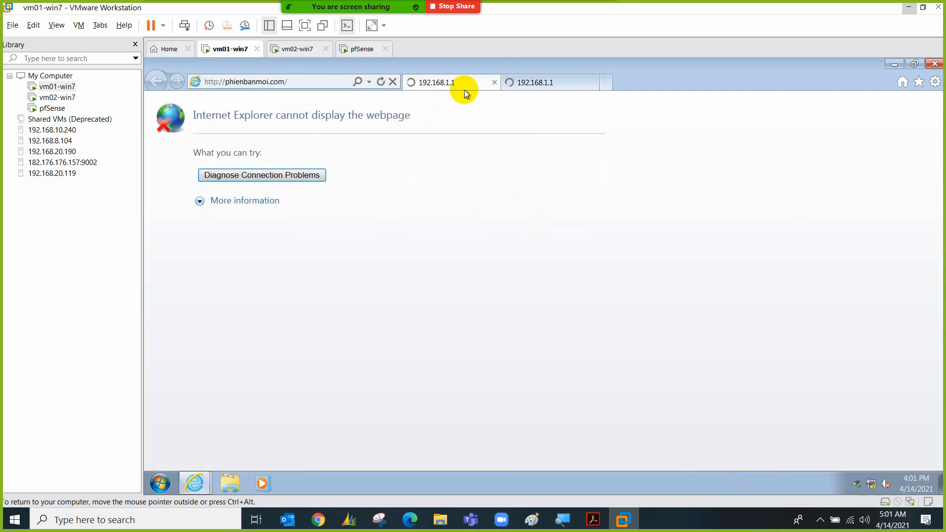
left_click(523, 81)
left_click(160, 484)
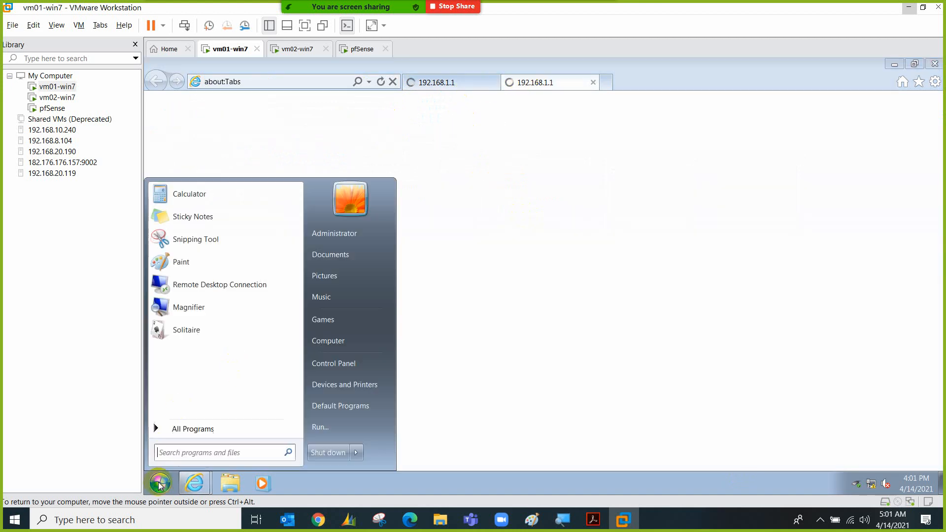
Ping 192.168.1.1 from a command prompt, getting 4 replies with 0% loss, then minimize it
type("cmd")
key("Return")
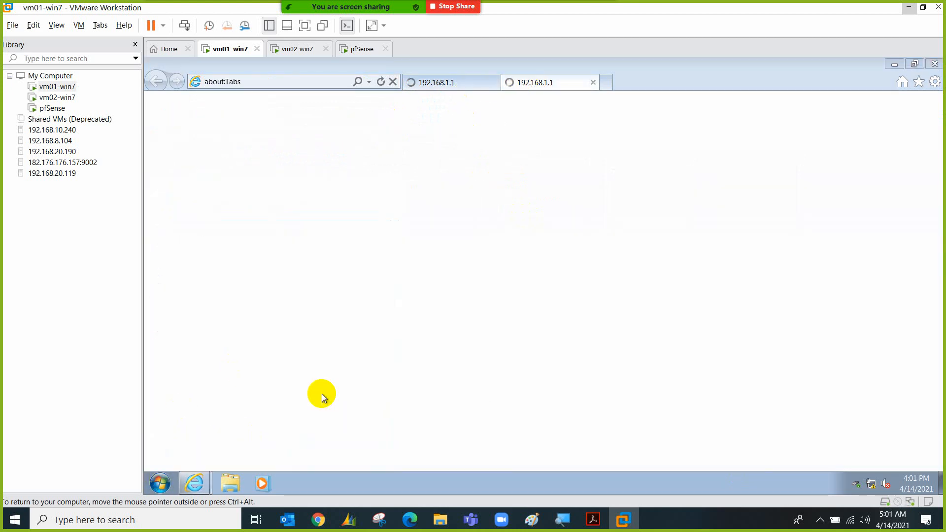
type("ping 192.168.1")
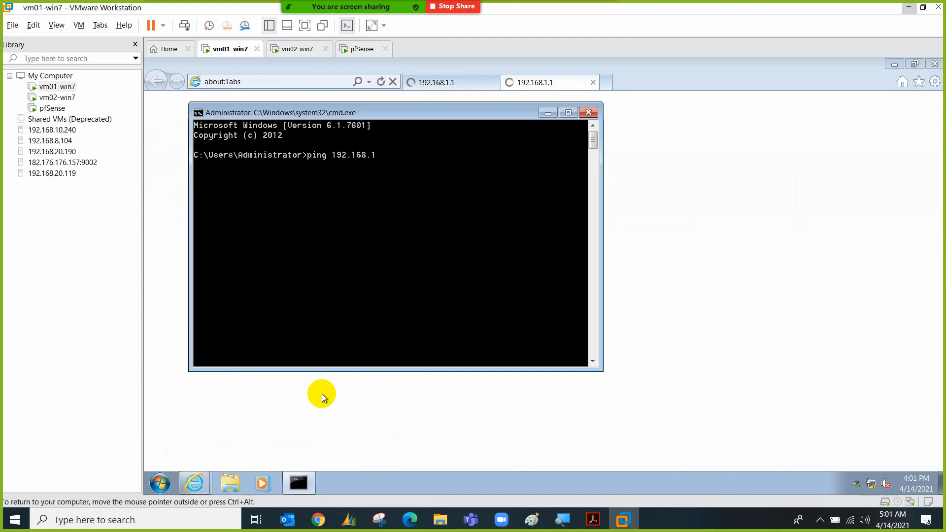
type(".1")
key("Return")
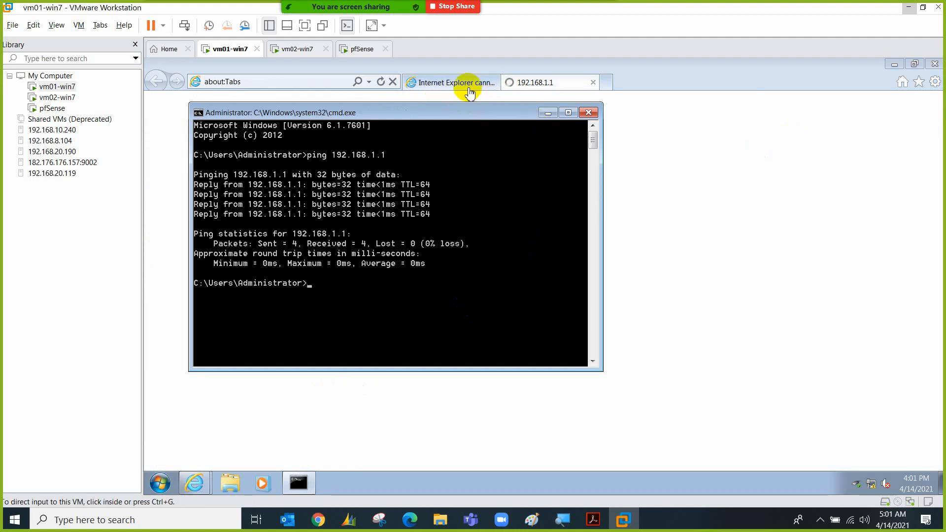
left_click(548, 113)
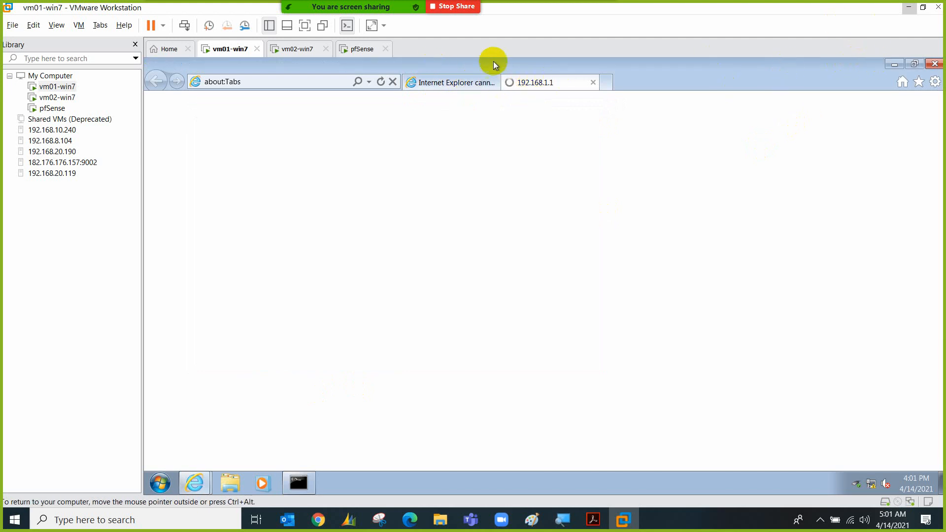
Check the pfSense console still printing boot messages, then release the mouse to reach the Paint diagram
left_click(820, 519)
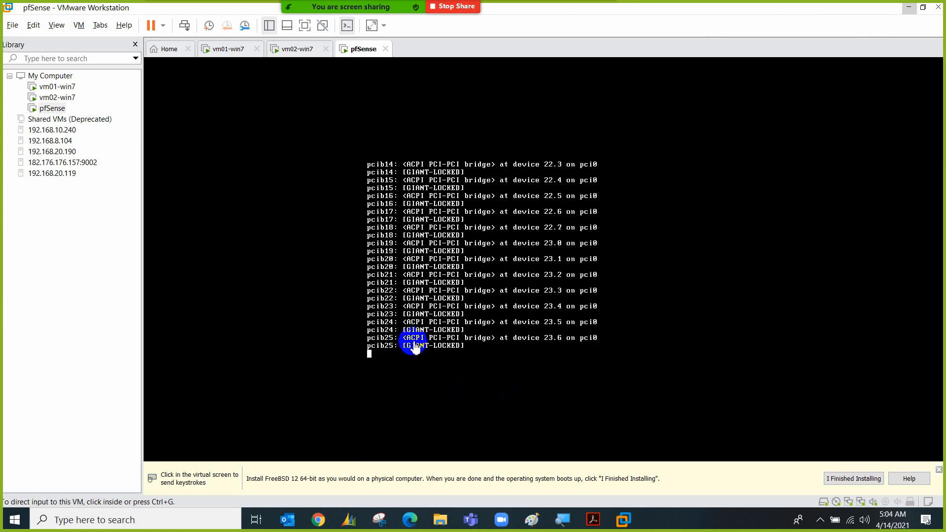
left_click(414, 345)
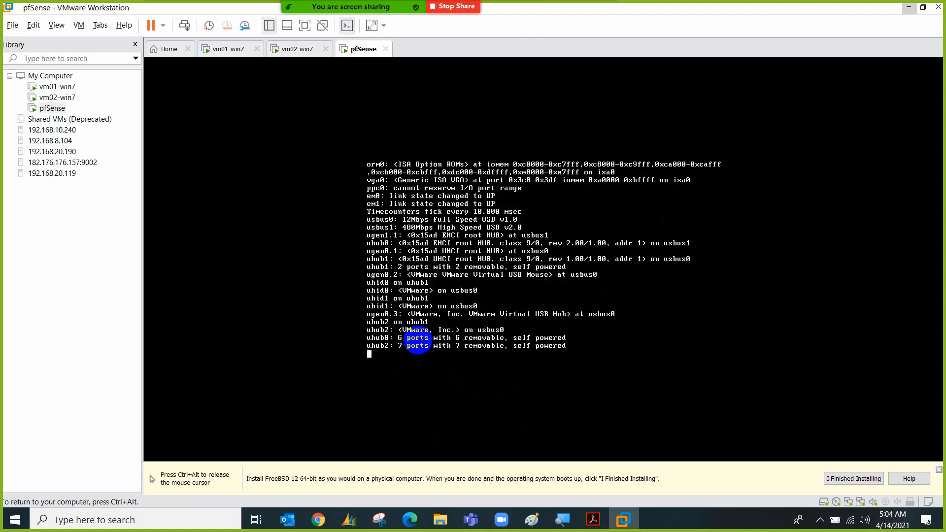
key("ctrl+alt")
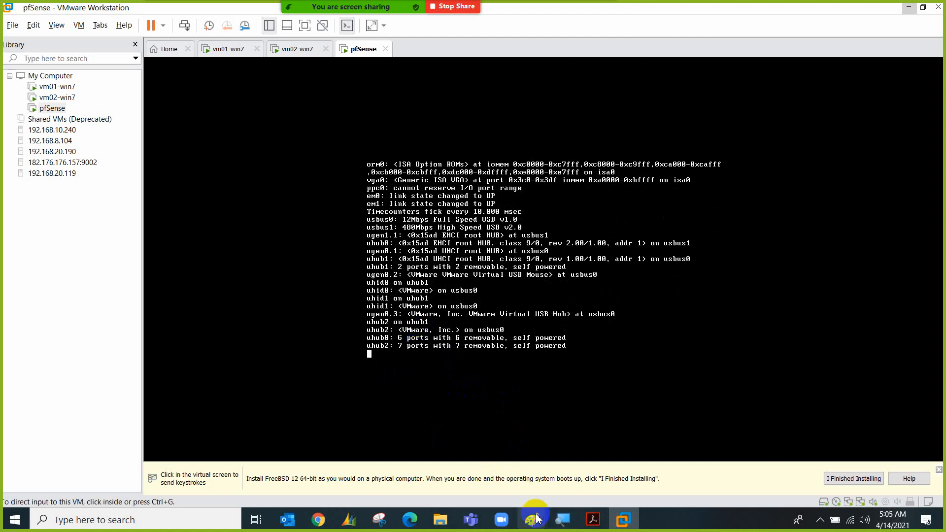
mouse_move(536, 519)
left_click(532, 461)
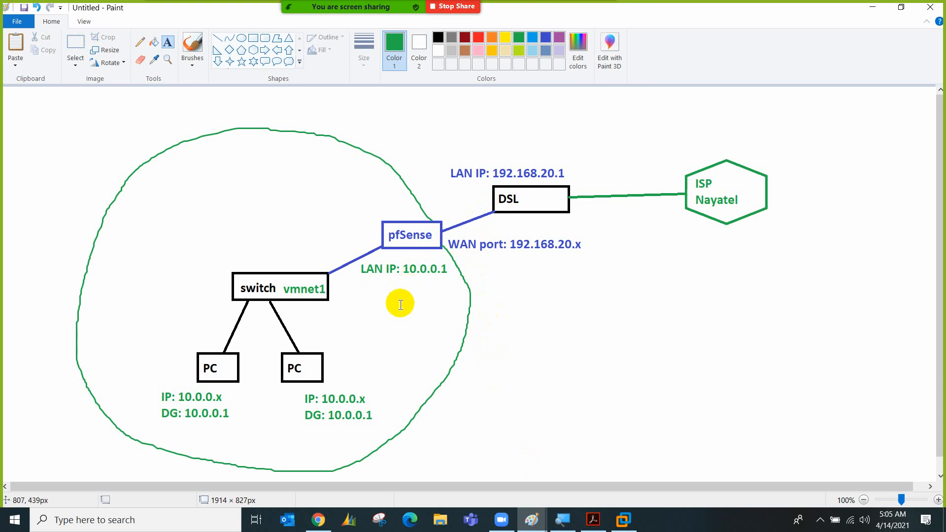
left_click(623, 520)
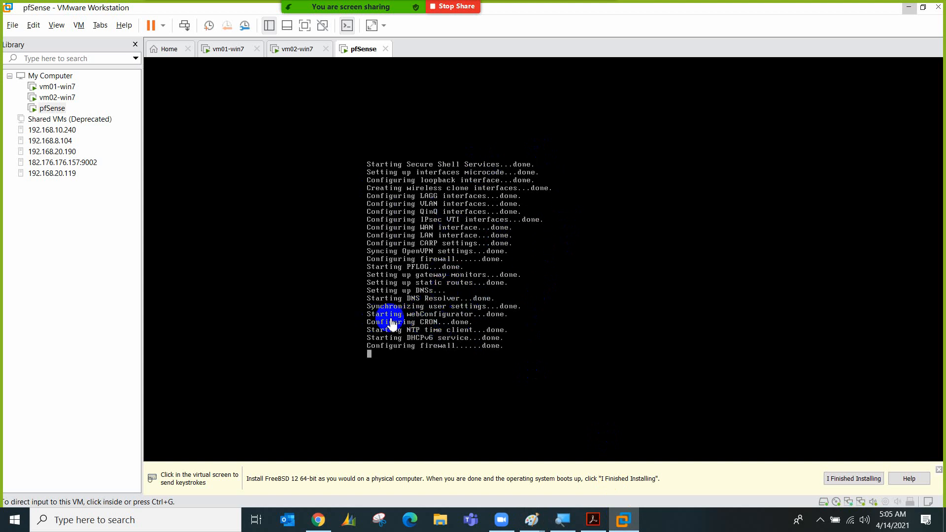
On vm01-win7, rerun ping 192.168.1.1 in the command prompt and close the phienbanmoi.com tab
left_click(243, 57)
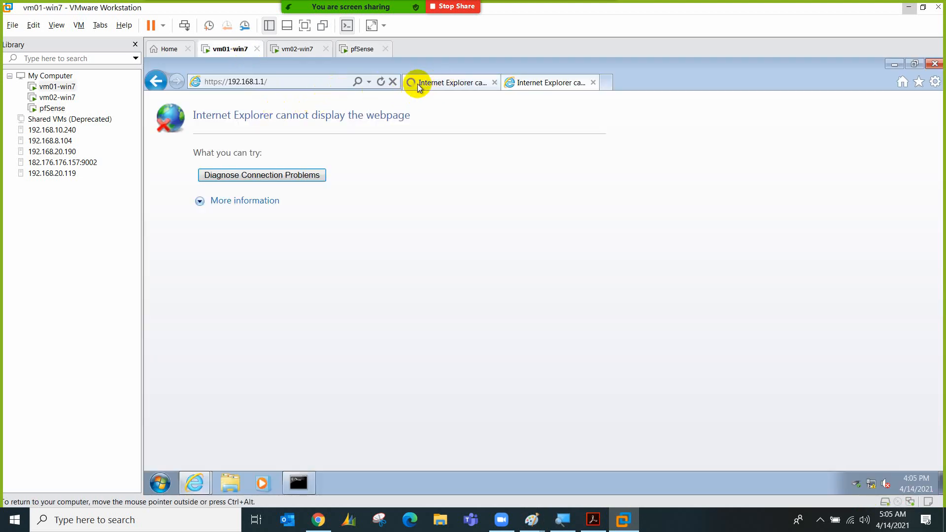
left_click(339, 82)
left_click(339, 81)
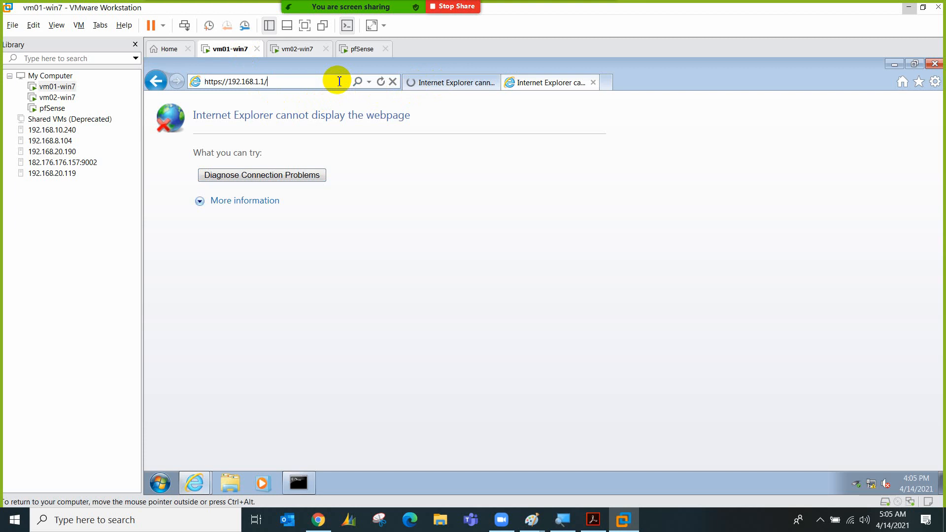
left_click(300, 480)
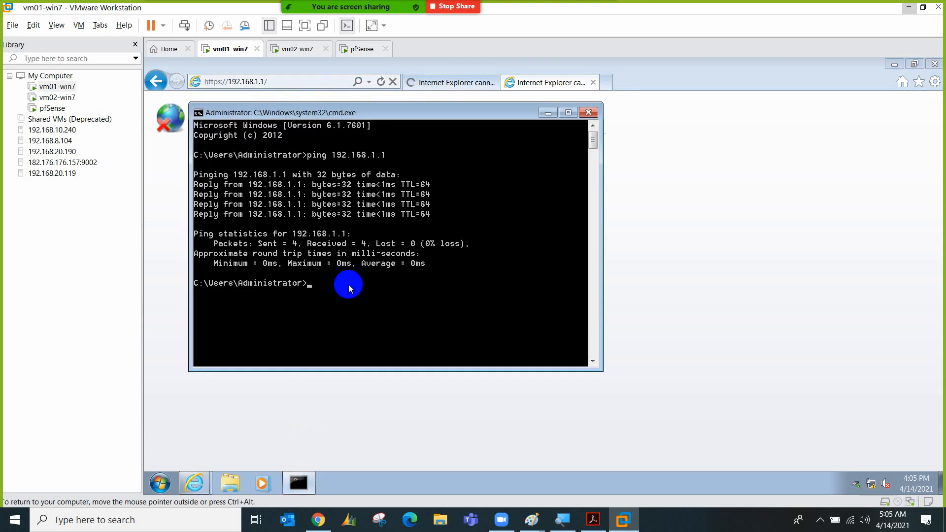
key("Up")
key("Return")
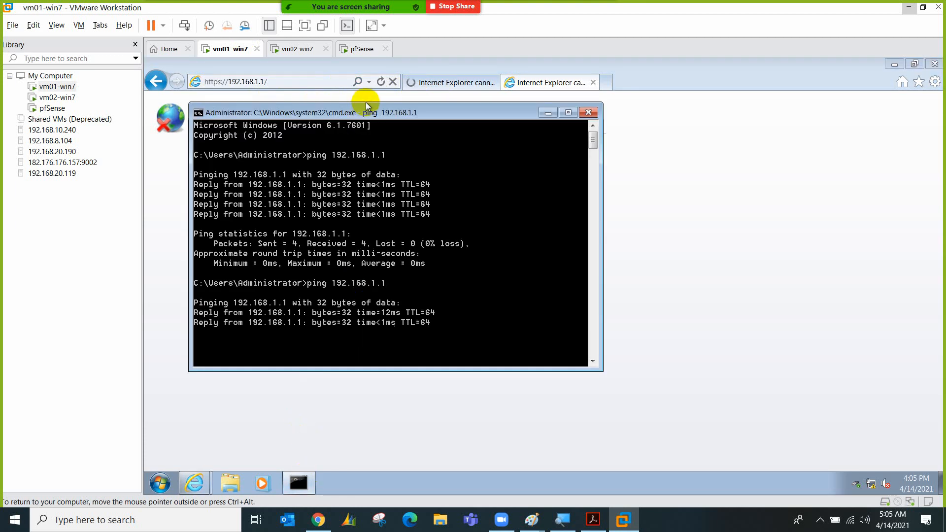
left_click(431, 83)
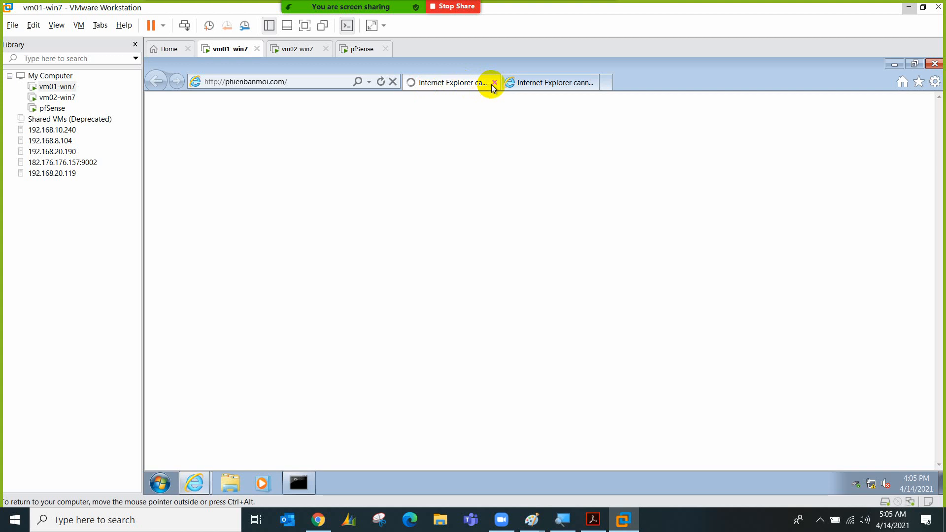
left_click(493, 84)
Switch to vm02-win7 and set its network location to Public
left_click(315, 51)
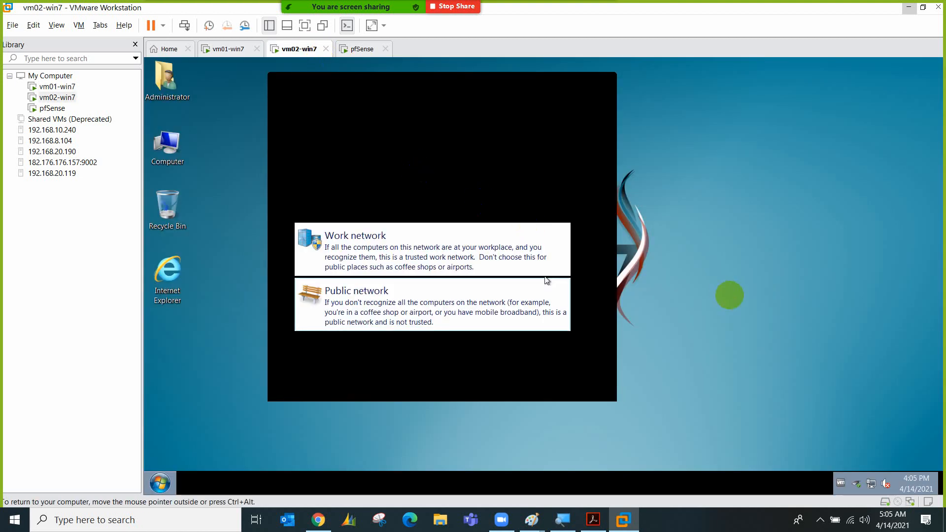
left_click(507, 315)
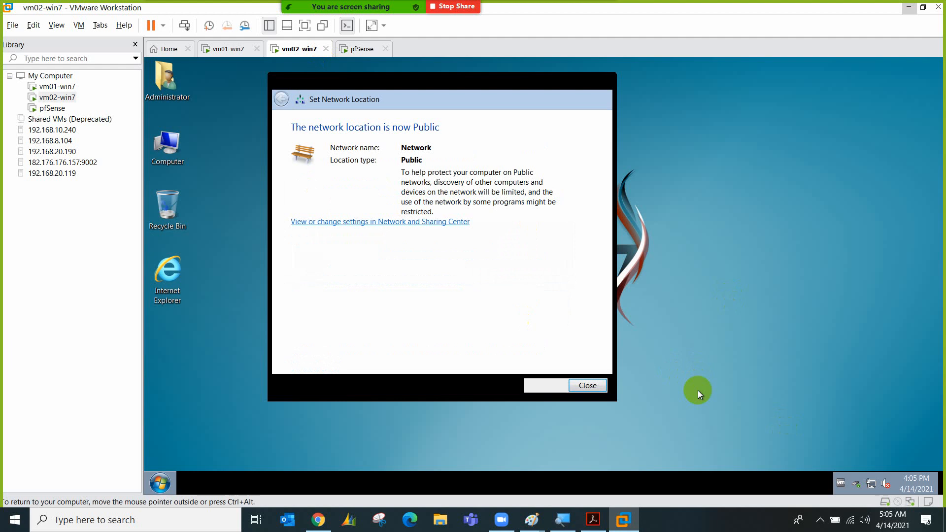
left_click(580, 386)
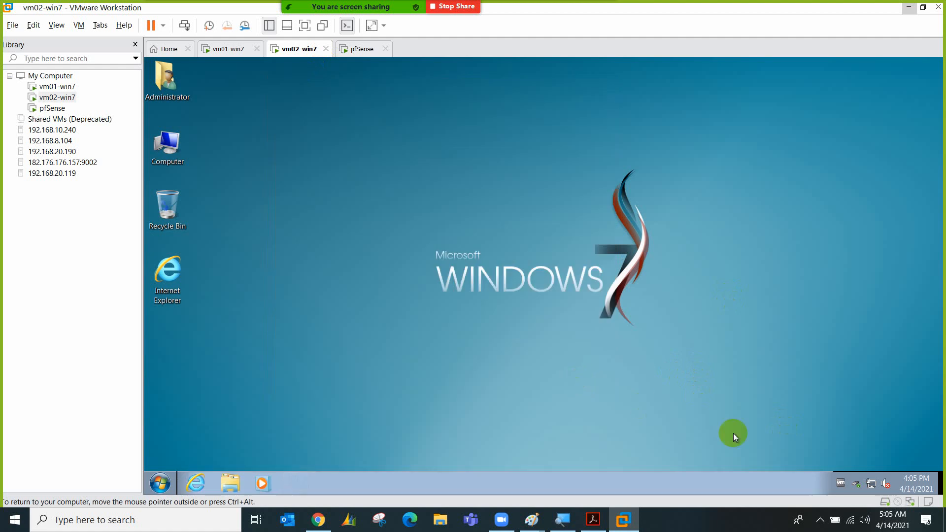
Turn off IPv6 in the Local Area Connection properties and save
right_click(871, 489)
left_click(884, 477)
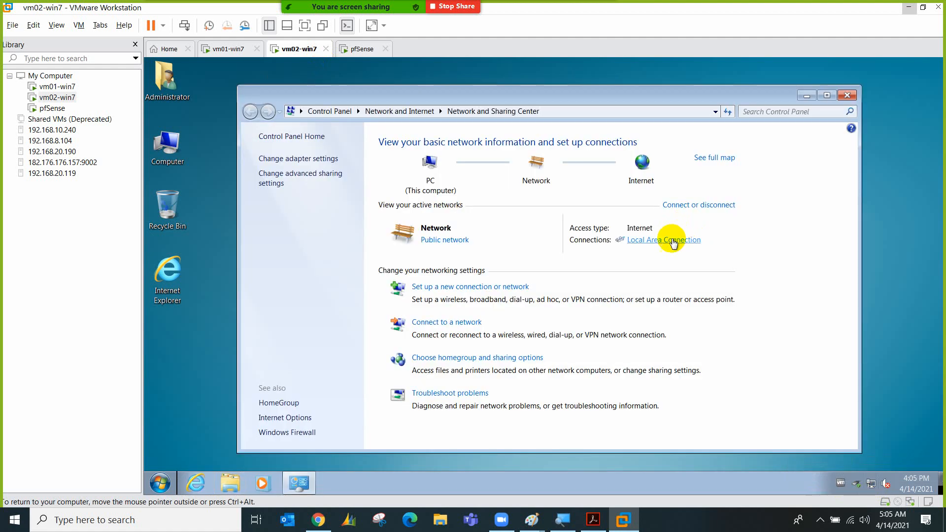
left_click(674, 240)
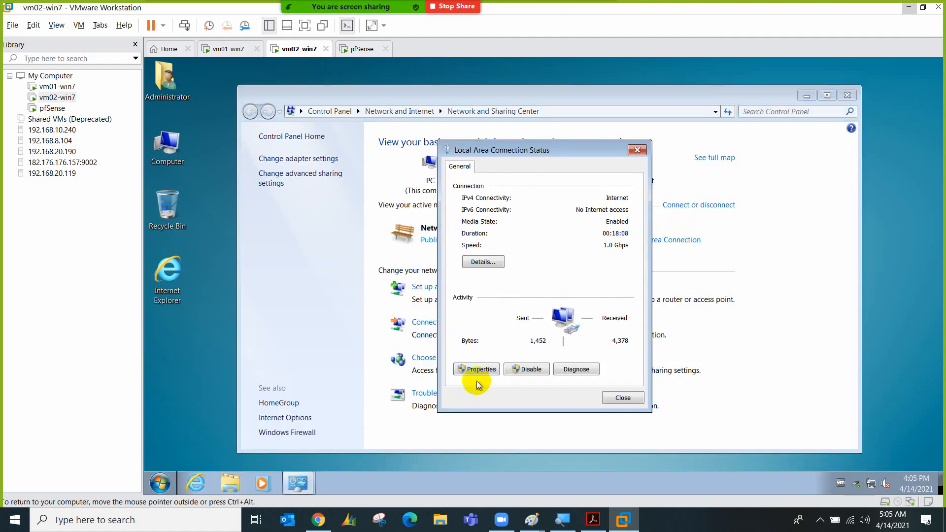
left_click(475, 368)
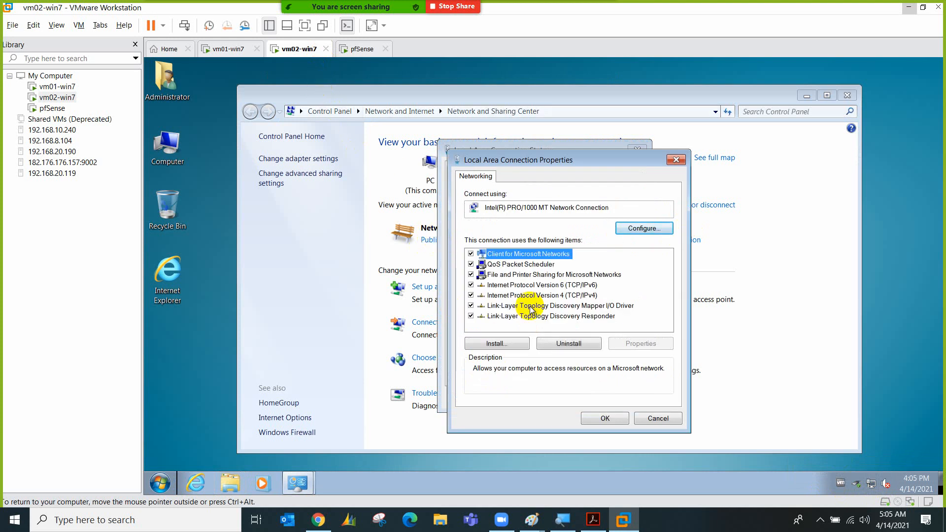
left_click(471, 285)
left_click(534, 296)
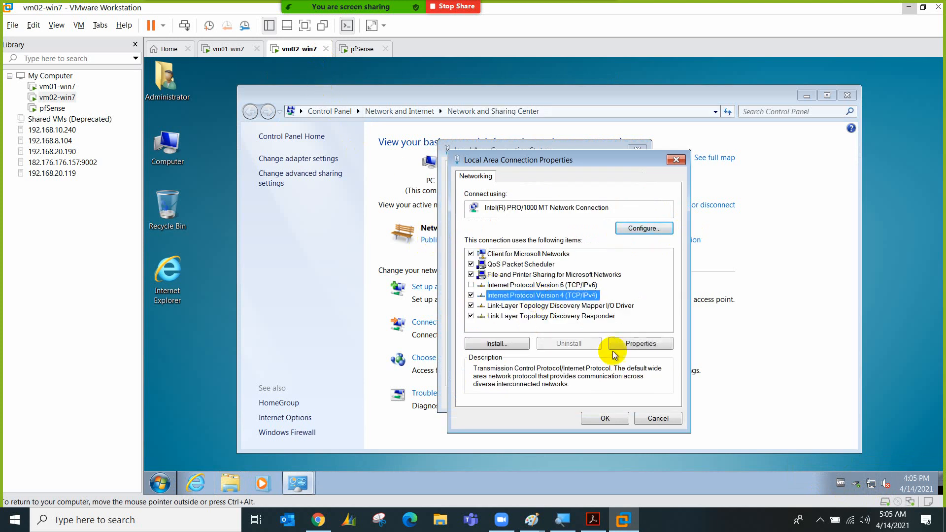
left_click(606, 418)
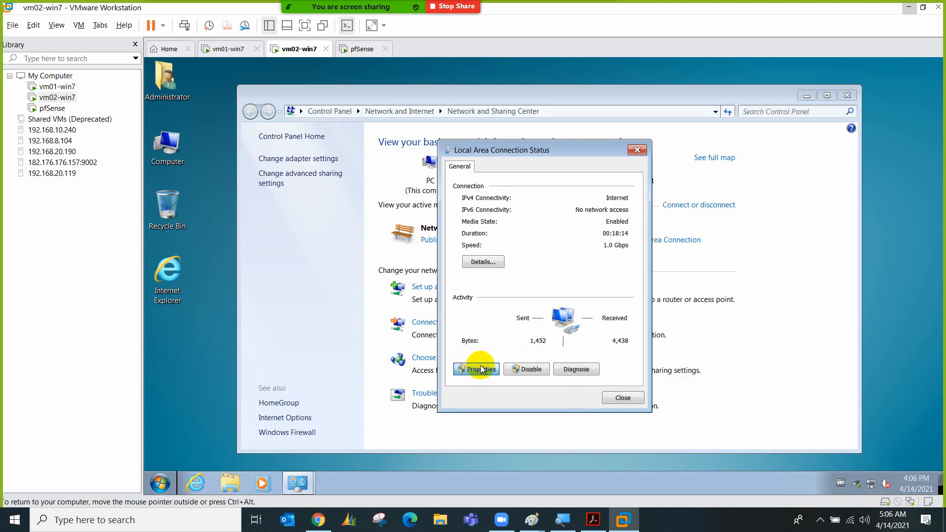
Set IPv4 to static 192.168.1.4 with mask 255.255.255.0 and close the dialogs
left_click(481, 370)
double_click(591, 297)
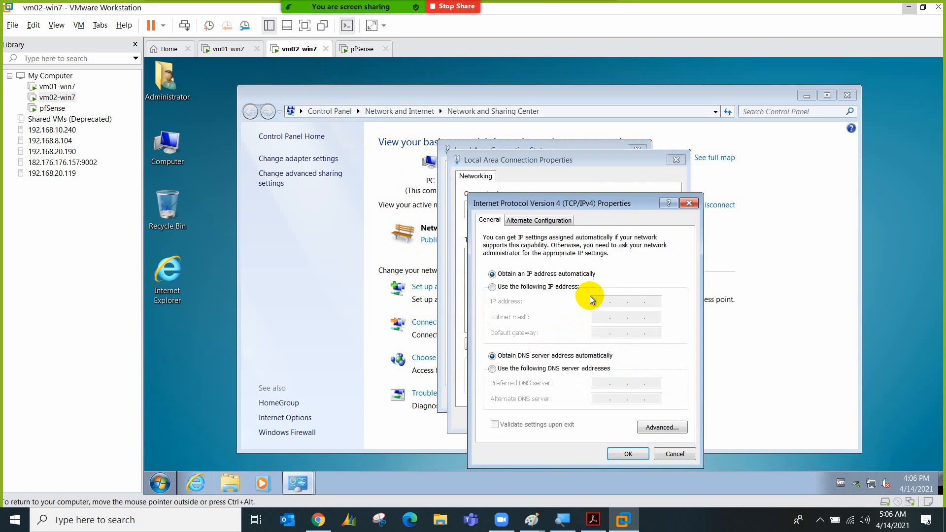
left_click(566, 287)
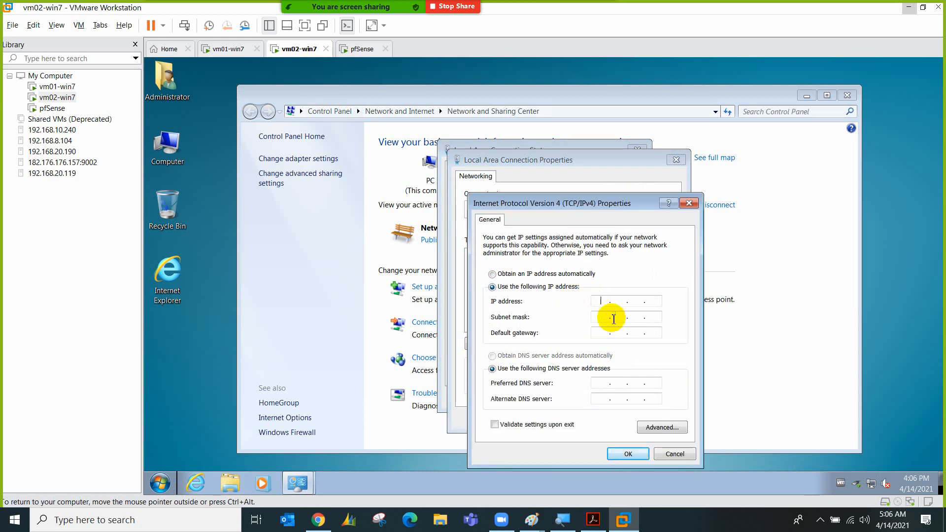
type("192.1.68.")
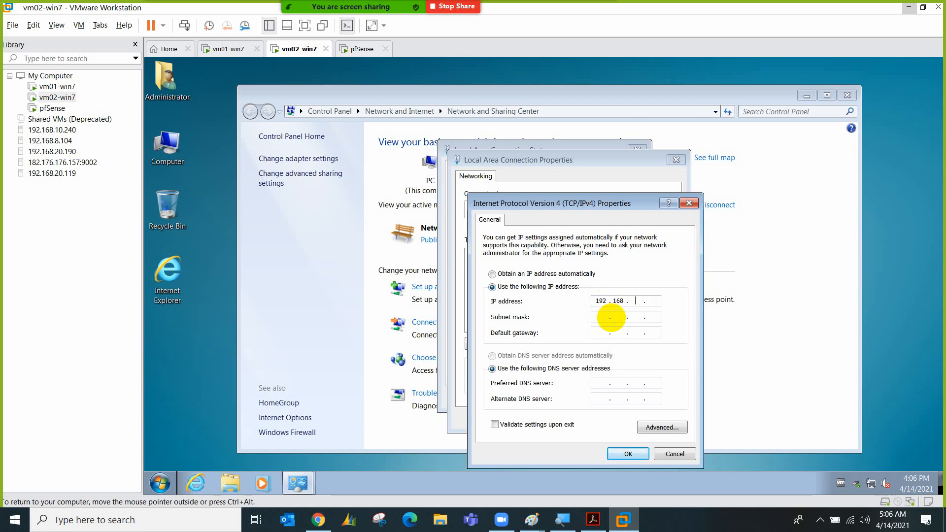
left_click(610, 317)
left_click(613, 452)
left_click(605, 418)
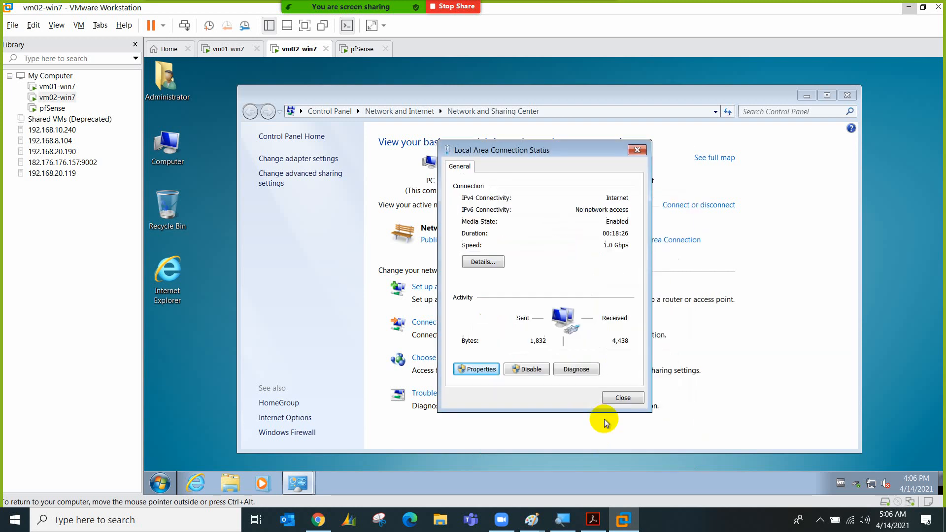
left_click(617, 397)
left_click(160, 483)
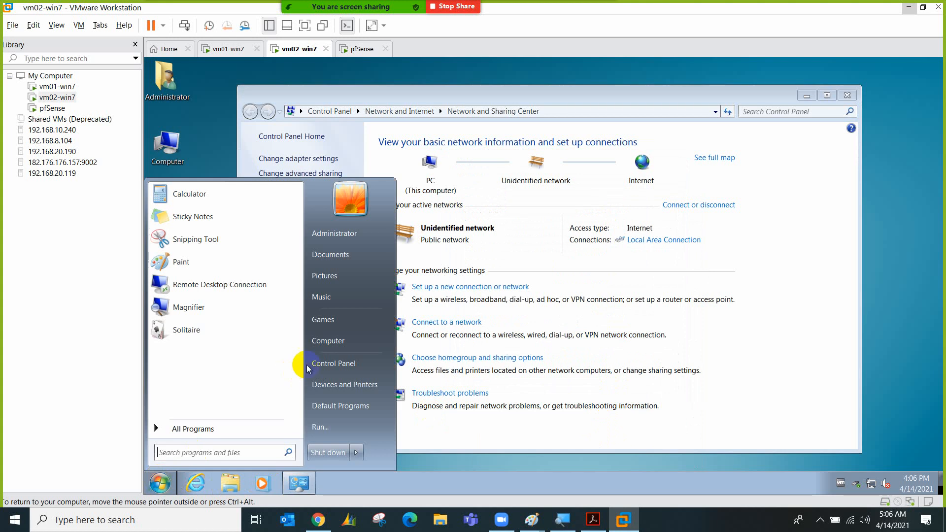
From vm02's command prompt, ping pfSense at 192.168.1.1
type("cmd")
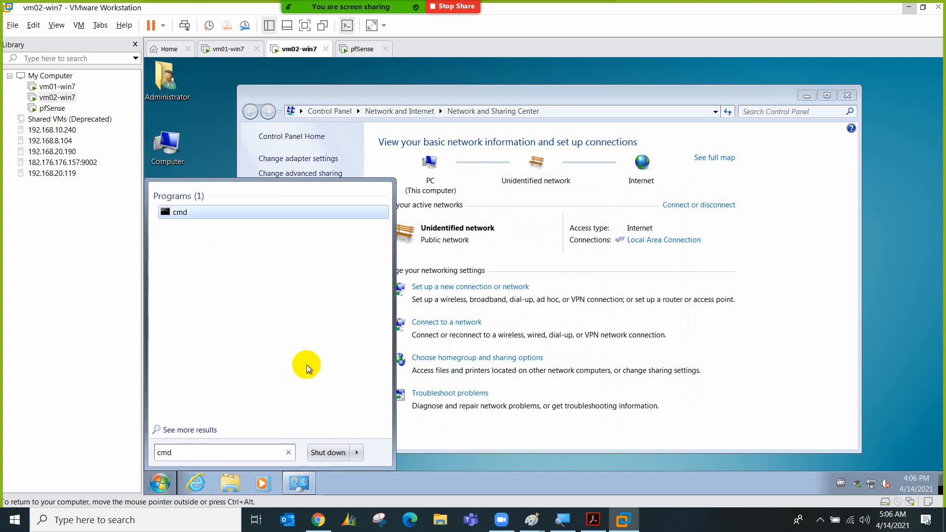
key("Return")
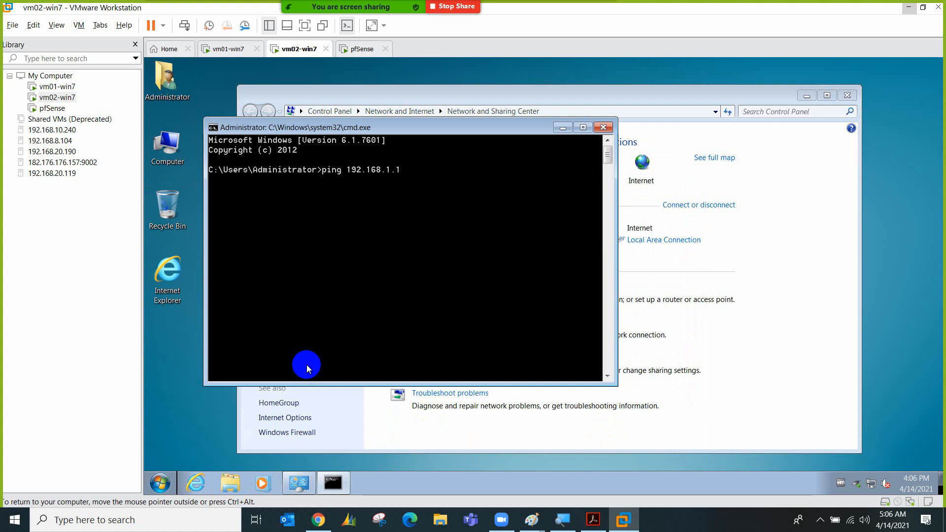
key("Return")
Launch Internet Explorer maximized and decline its recommended settings
left_click(169, 279)
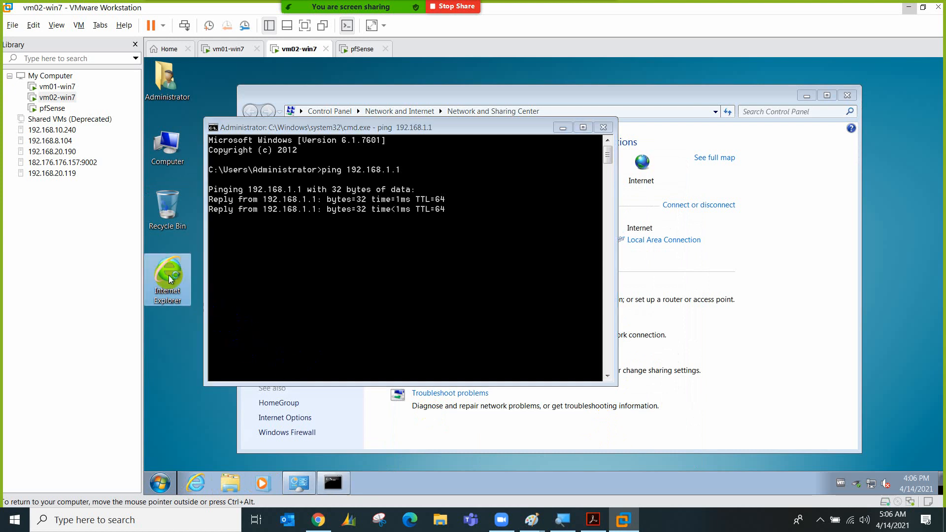
double_click(169, 279)
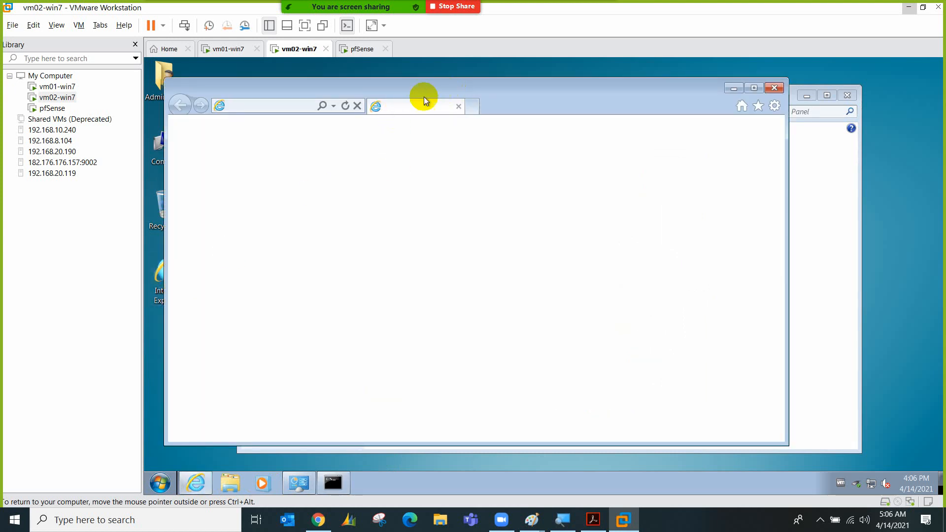
double_click(447, 87)
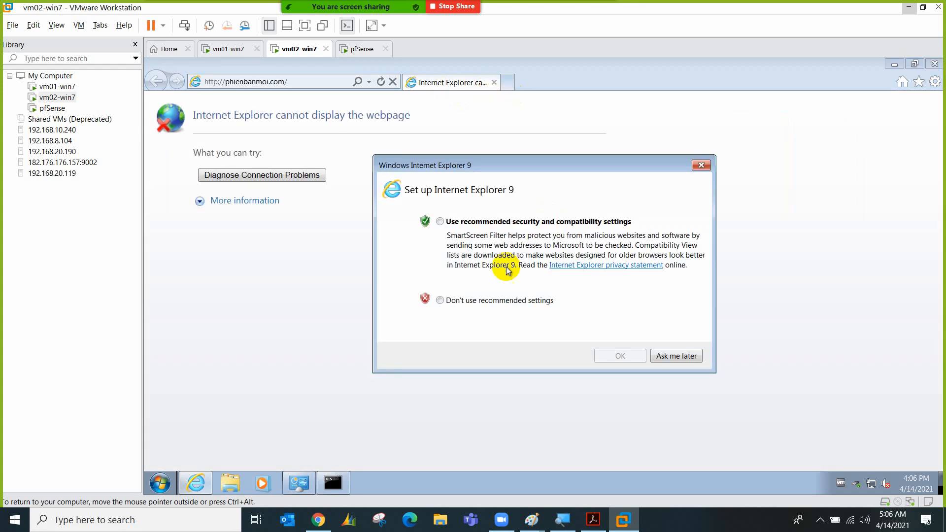
left_click(490, 300)
left_click(624, 355)
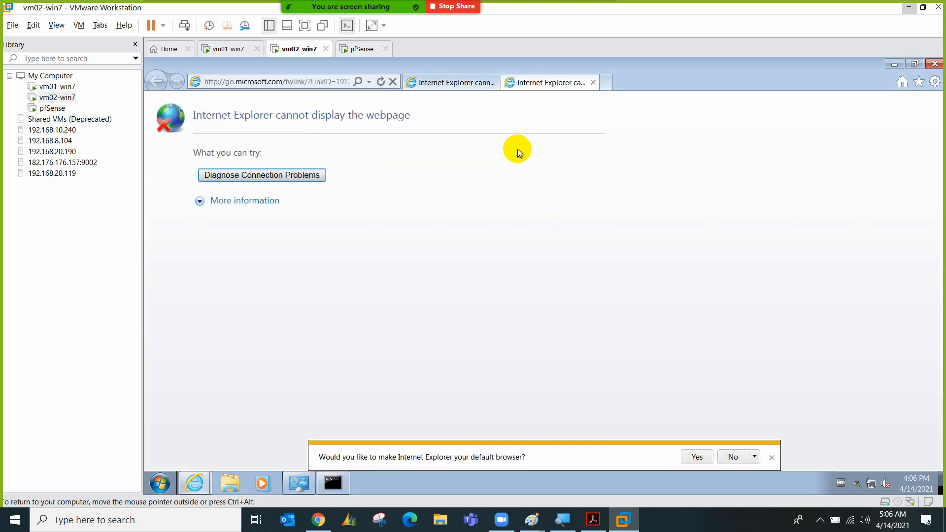
Load the pfSense login page at 192.168.1.1, then switch to the pfSense VM console
left_click(314, 85)
type("192.168.1.1")
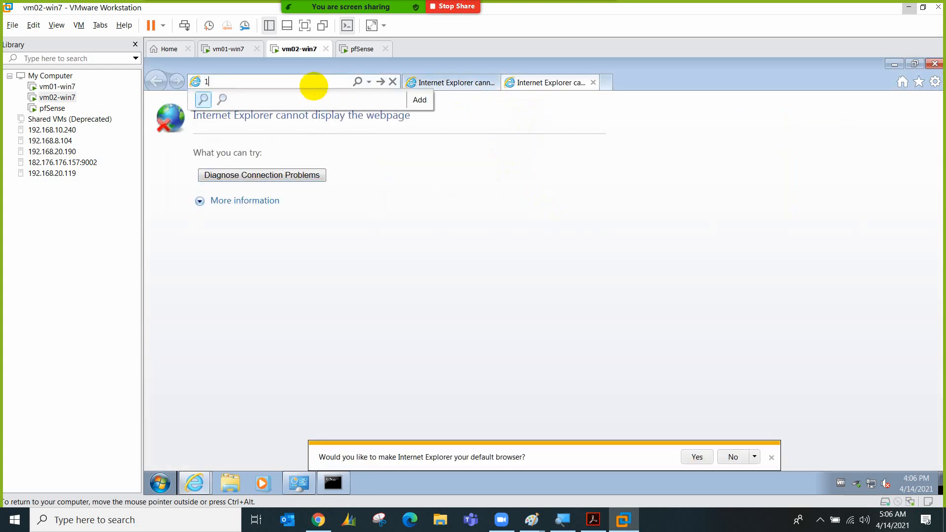
key("Return")
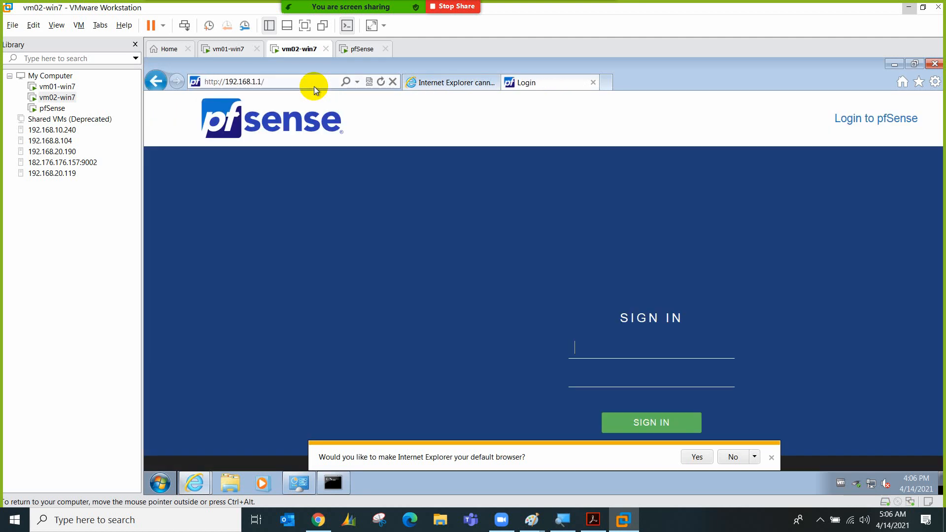
left_click(733, 457)
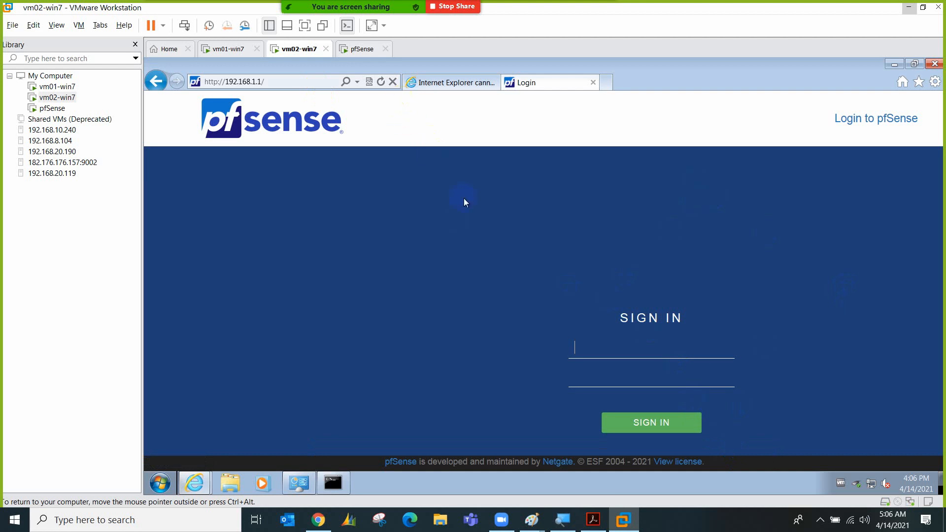
left_click(358, 48)
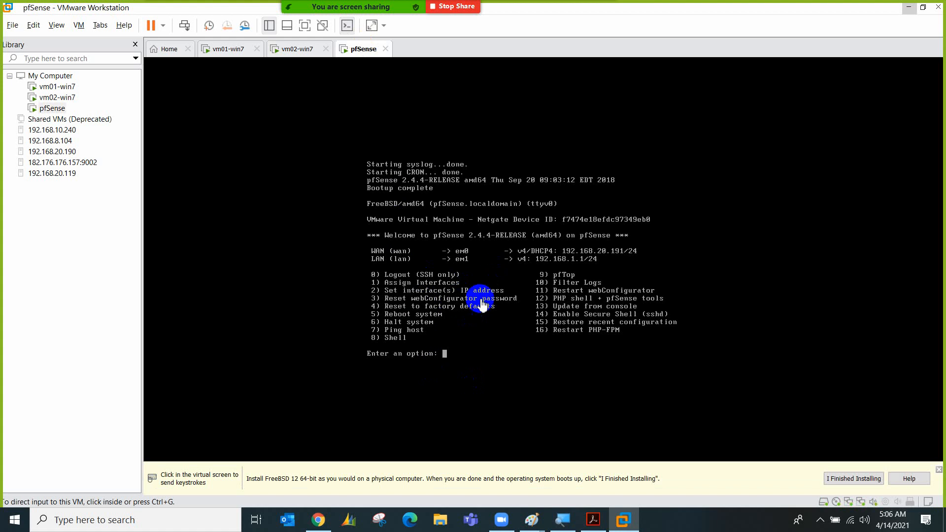
On vm02, sign in to the pfSense login page with username admin and the default password
left_click(222, 49)
left_click(283, 49)
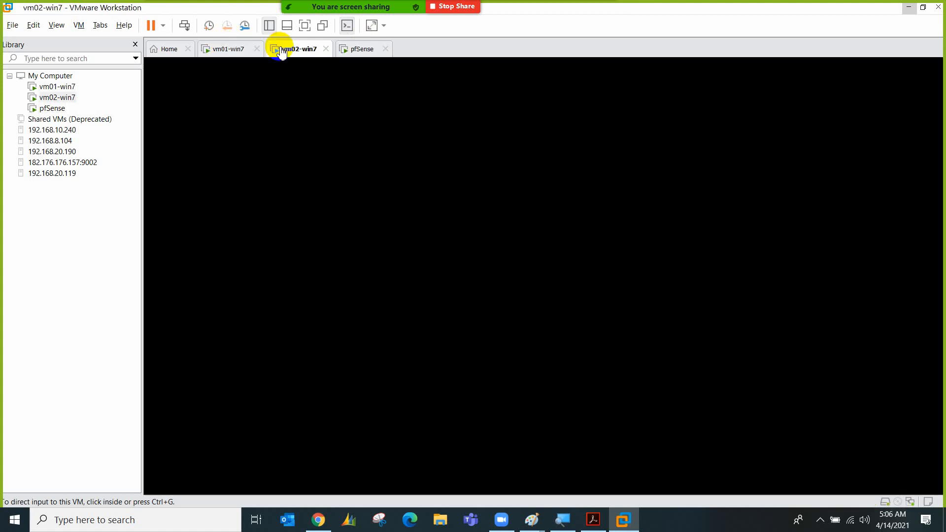
left_click(617, 353)
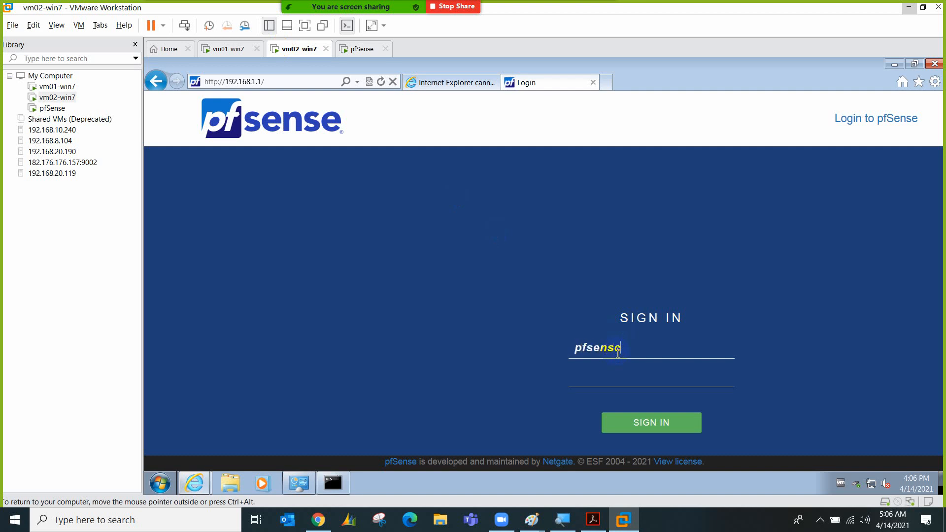
type("pfsens")
key("BackSpace")
key("BackSpace")
key("BackSpace")
key("BackSpace")
key("BackSpace")
key("BackSpace")
type("pfsense")
key("Return")
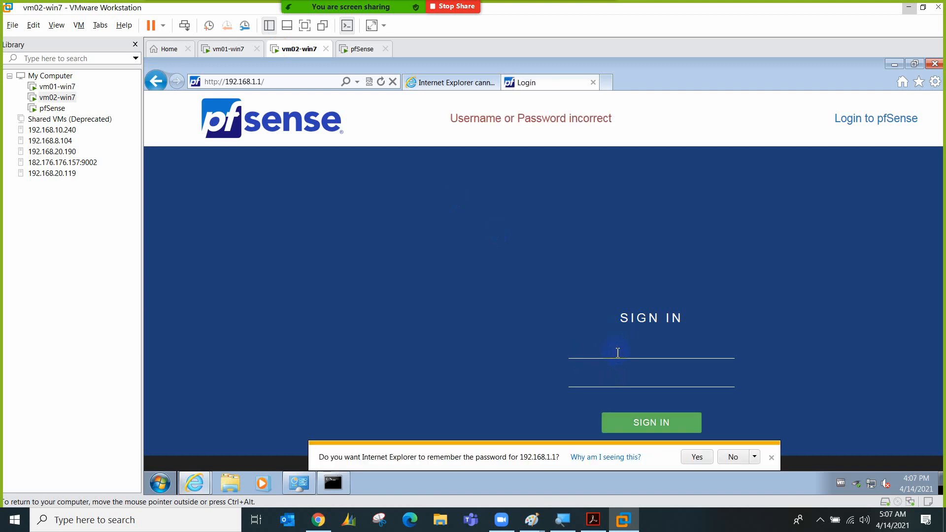
type("admin")
key("Return")
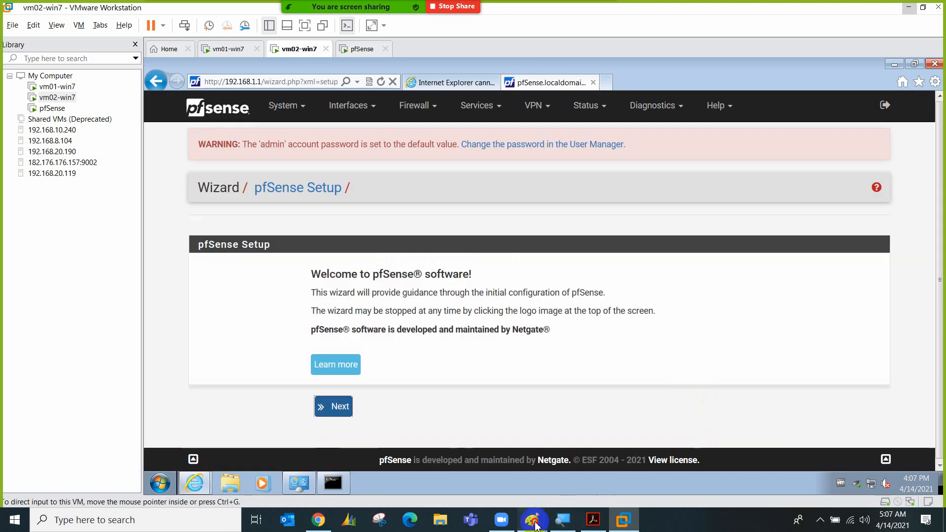
Add a 'default username: admin' / 'password' note to the Paint diagram, then return to the VM
mouse_move(532, 520)
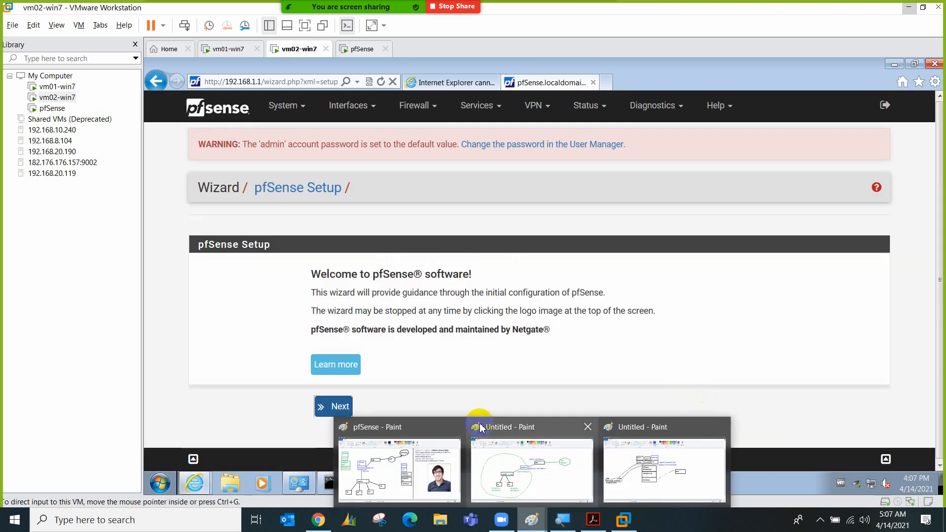
left_click(542, 468)
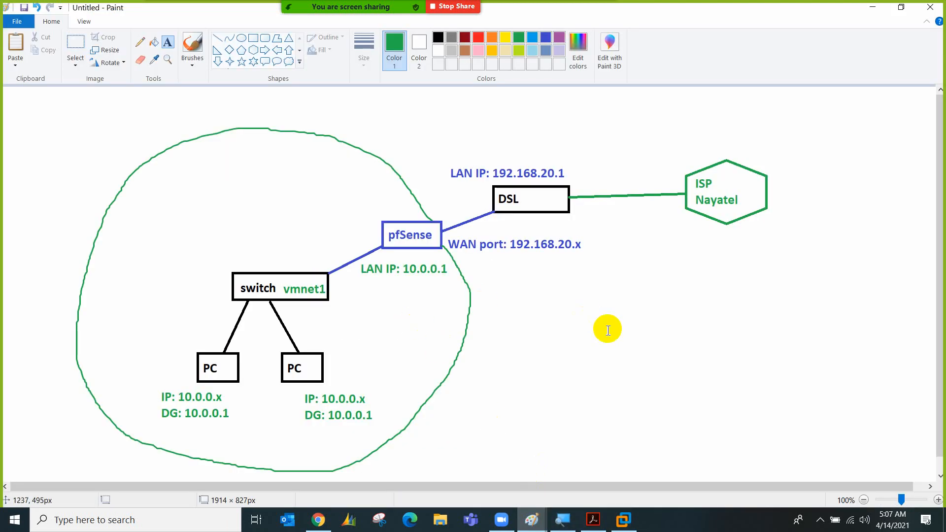
left_click(639, 335)
type("default")
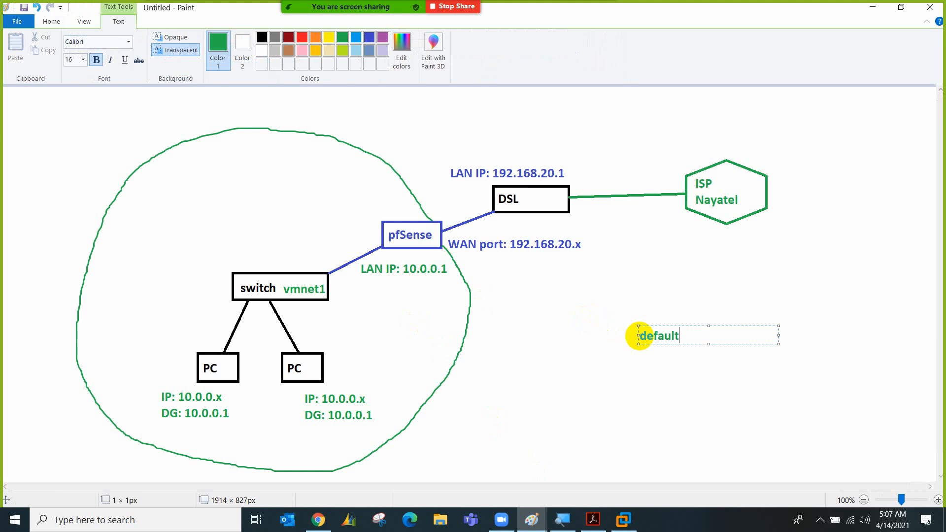
type(" username: admin")
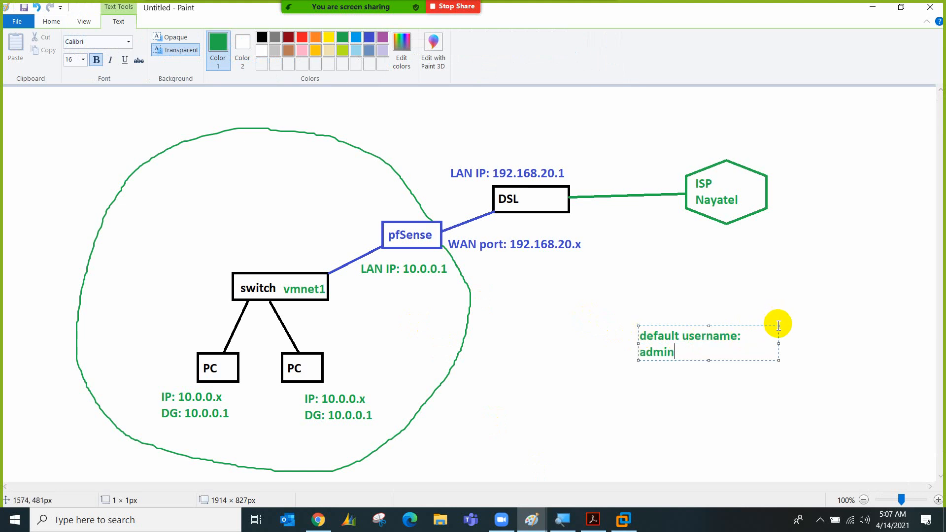
left_click_drag(778, 327, 838, 325)
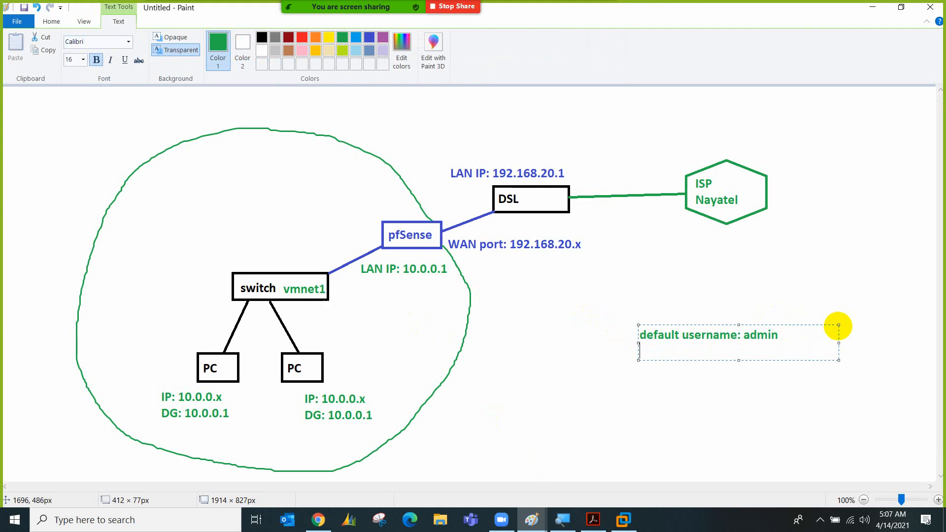
key("Return")
type("password: pfsense")
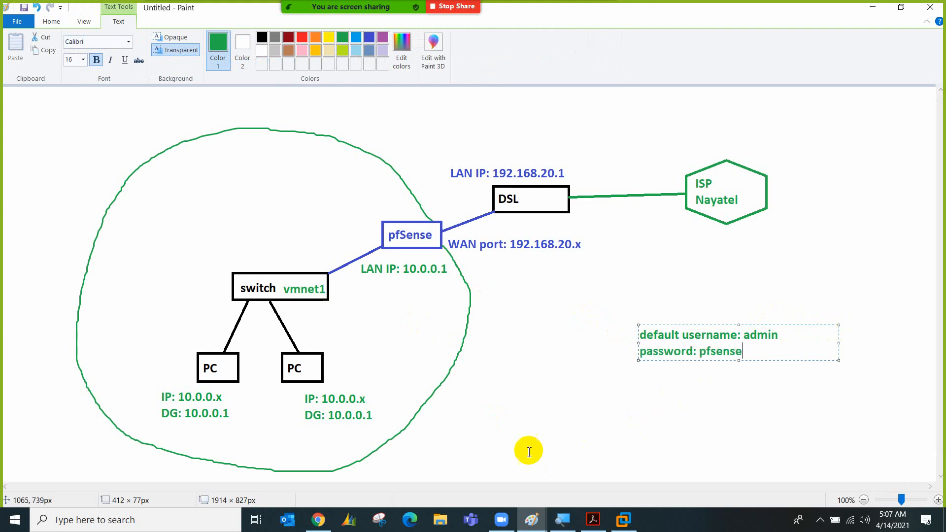
left_click(622, 518)
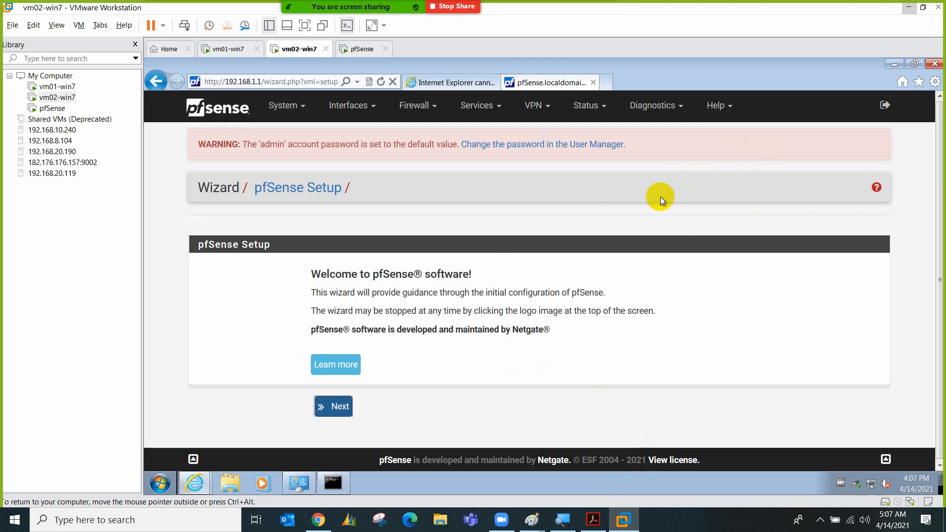
In full-screen view, enter and confirm a new admin password in the User Manager and save it
left_click(449, 212)
key("ctrl+alt+Return")
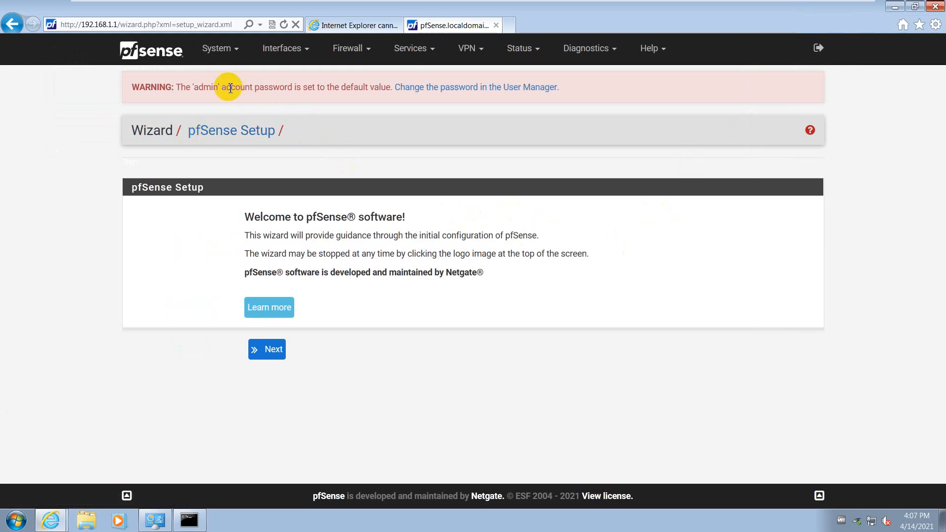
left_click(458, 93)
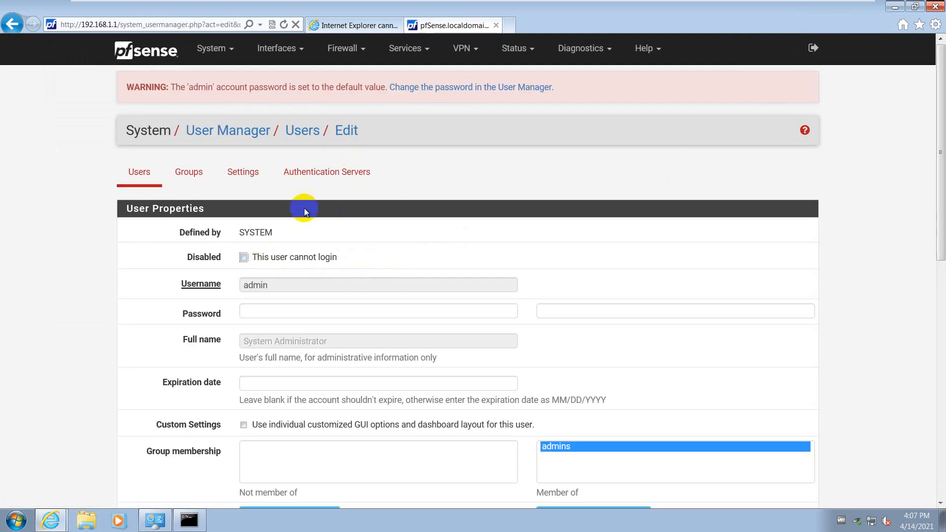
scroll(282, 264, "down", 2)
left_click(300, 241)
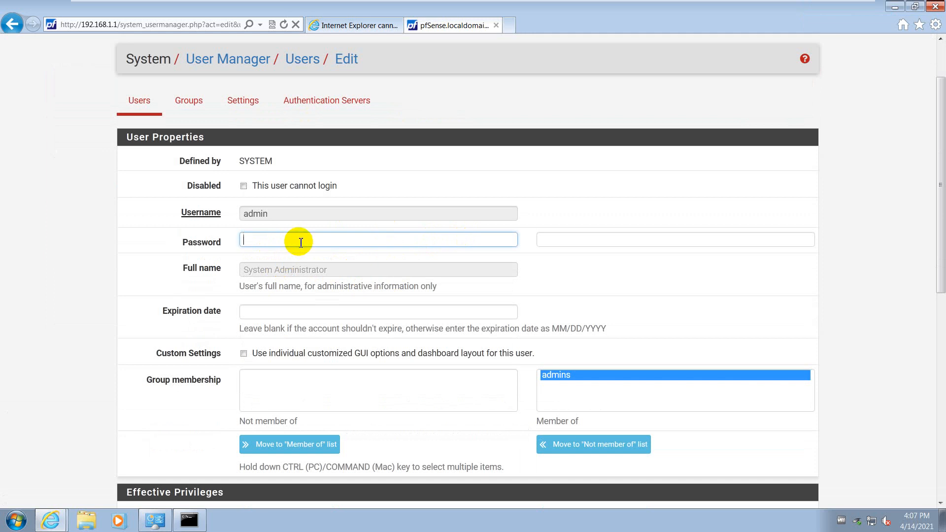
type("•••••")
key("Tab")
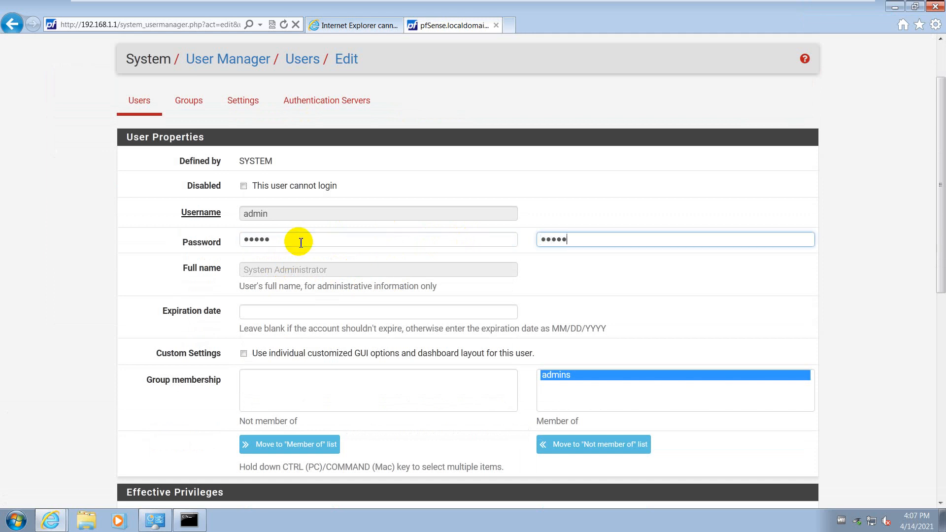
scroll(362, 222, "down", 3)
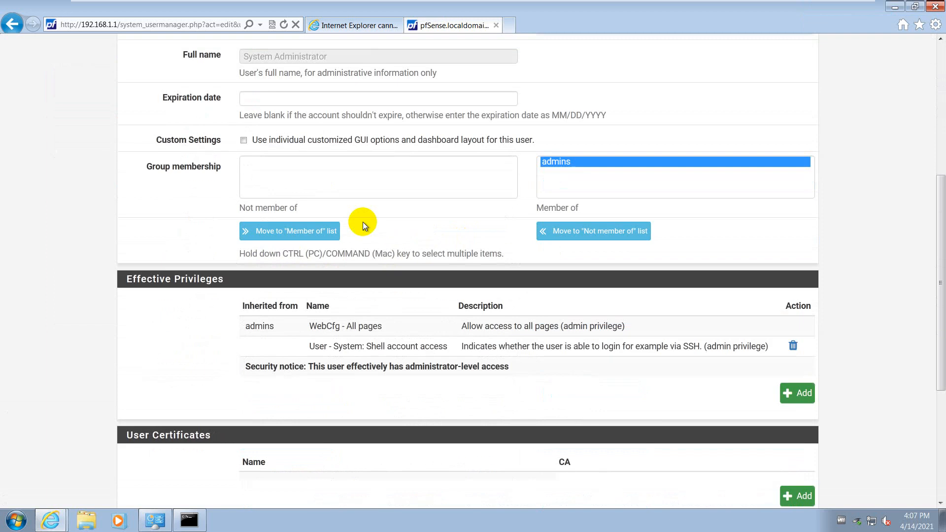
scroll(374, 227, "down", 4)
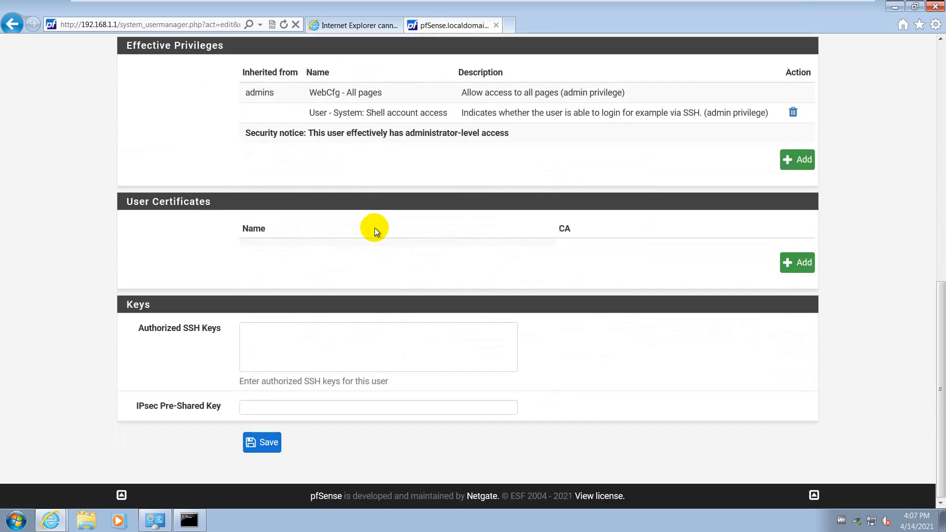
left_click(274, 441)
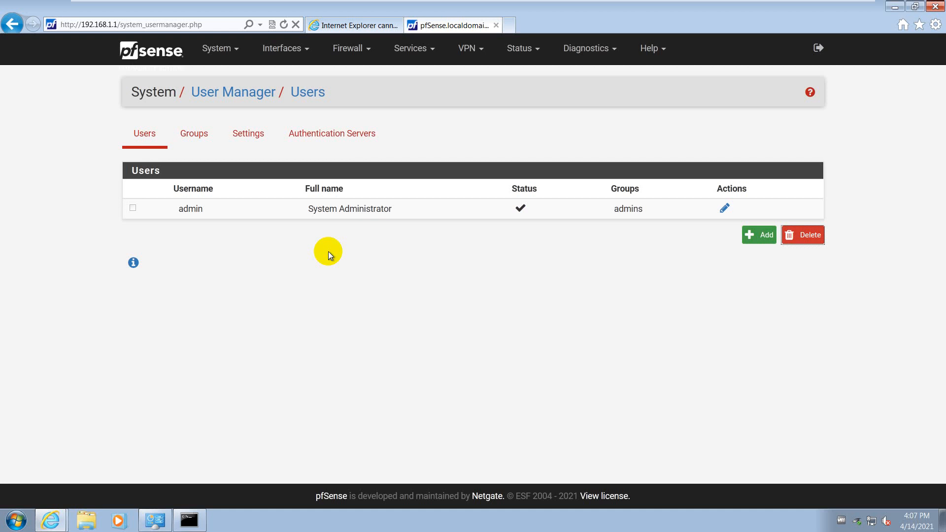
Go to the dashboard, accept the copyright notice, close the survey, and scroll to the Interfaces widget
left_click(225, 57)
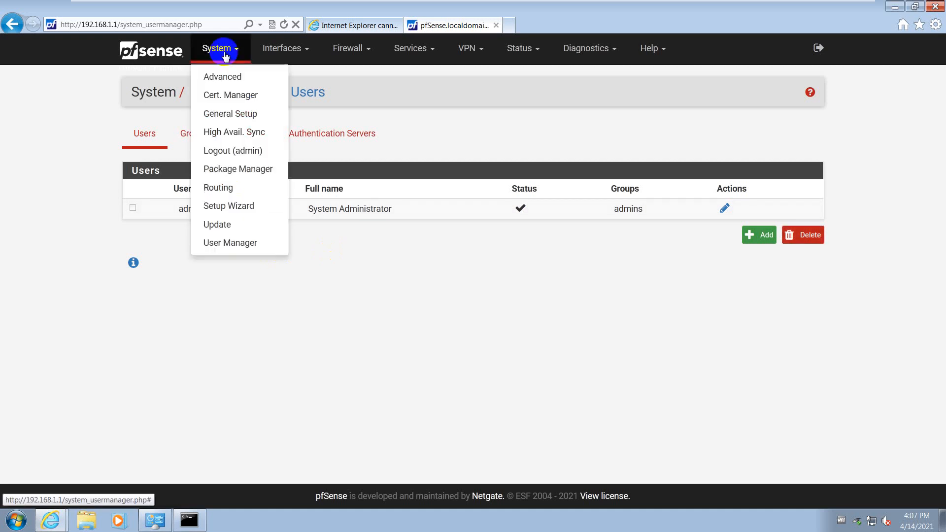
left_click(163, 61)
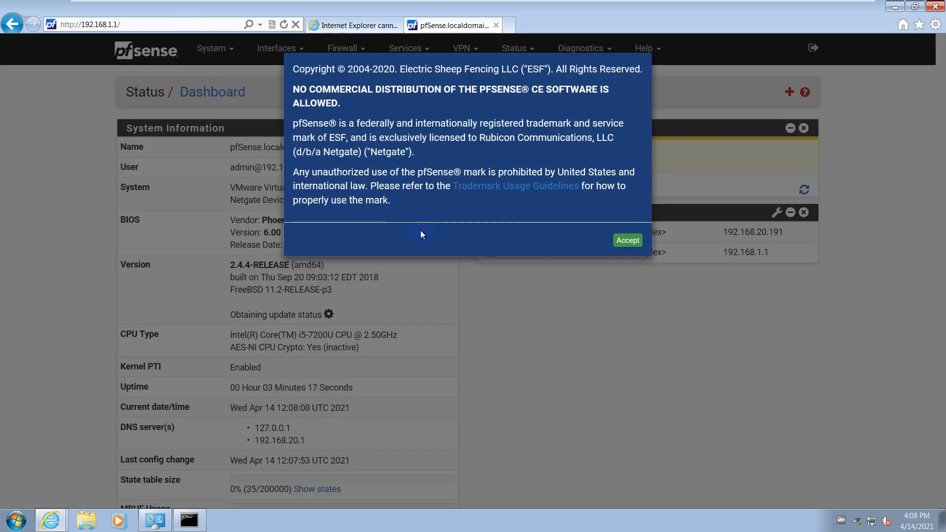
left_click(628, 240)
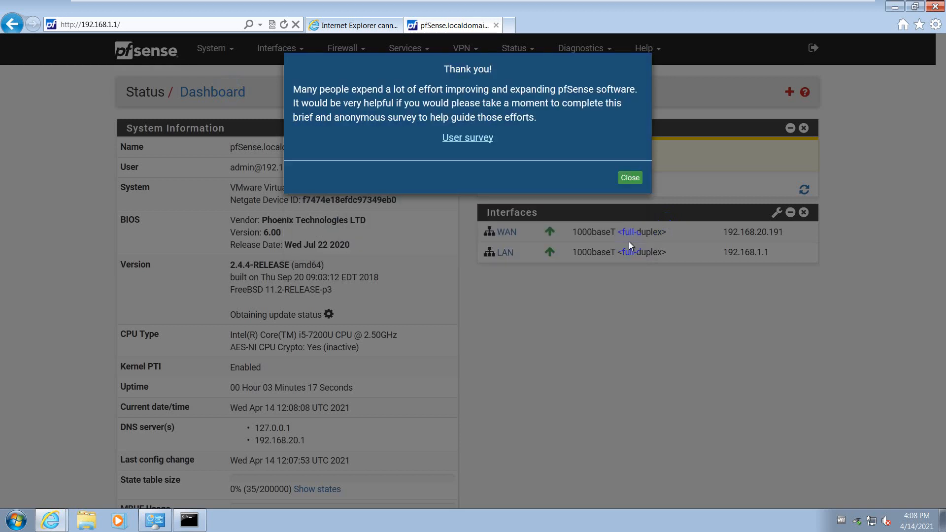
left_click(629, 178)
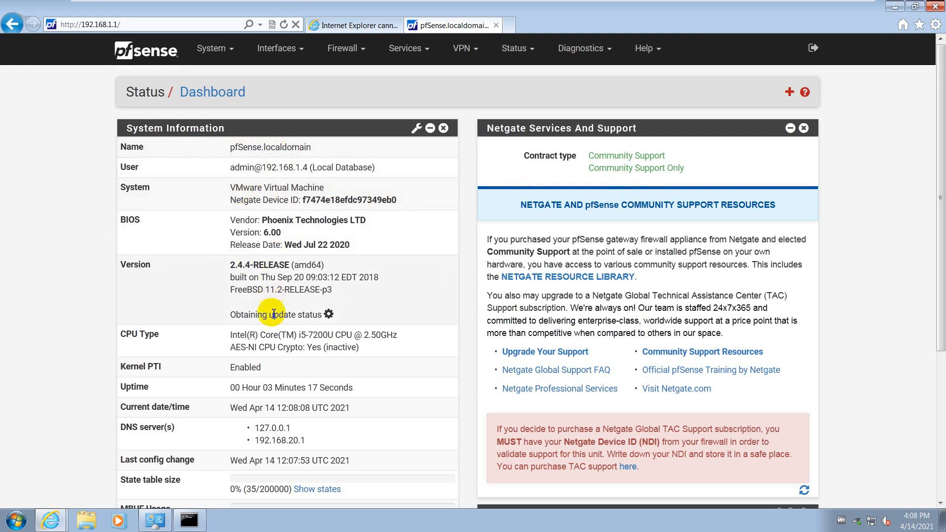
scroll(294, 390, "down", 4)
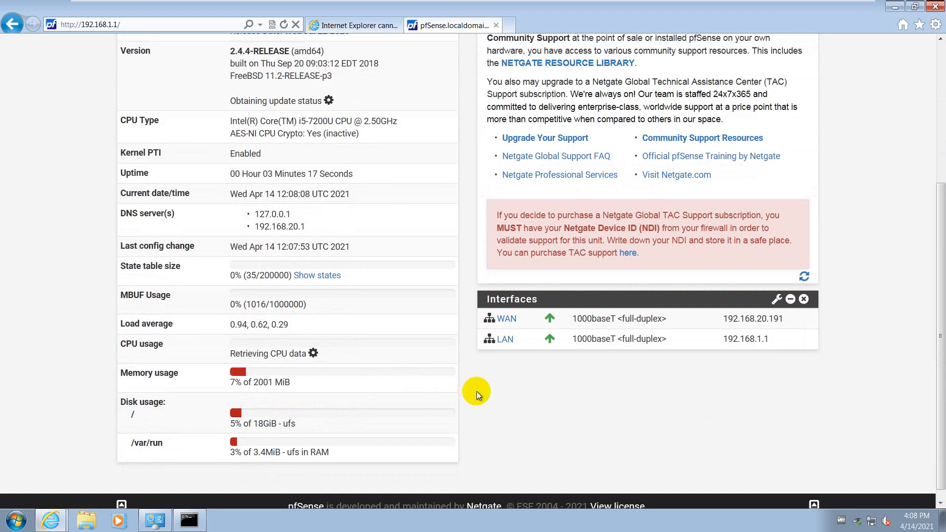
Check the LAN's static 192.168.1.1/24 address, then open the WAN (em0) settings page
scroll(489, 339, "up", 4)
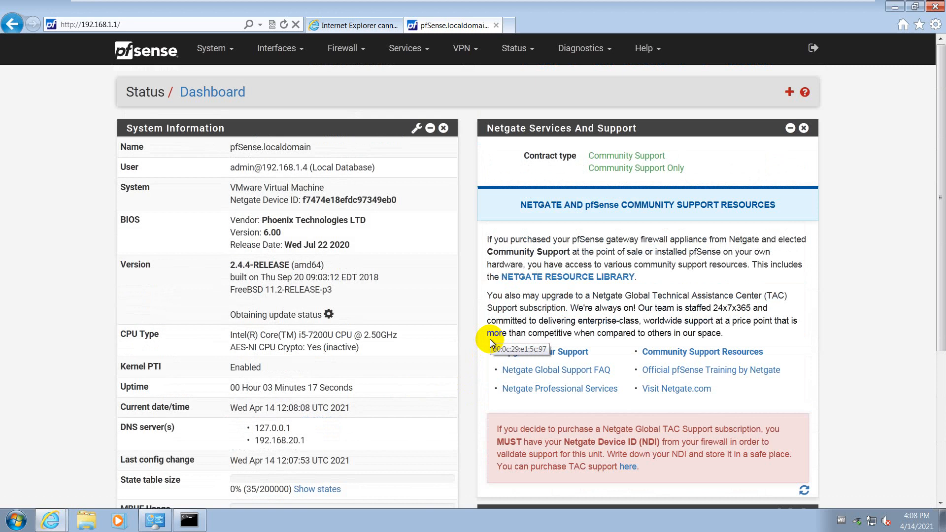
left_click(288, 61)
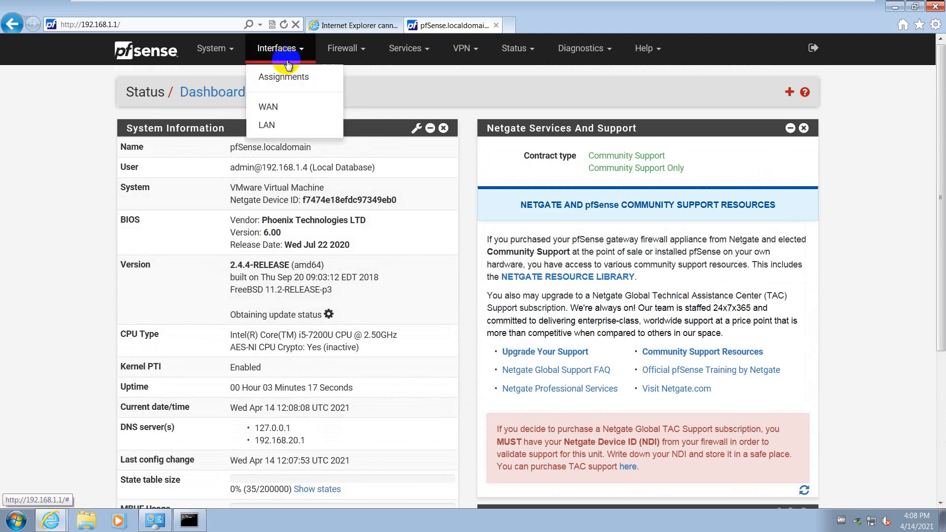
left_click(281, 124)
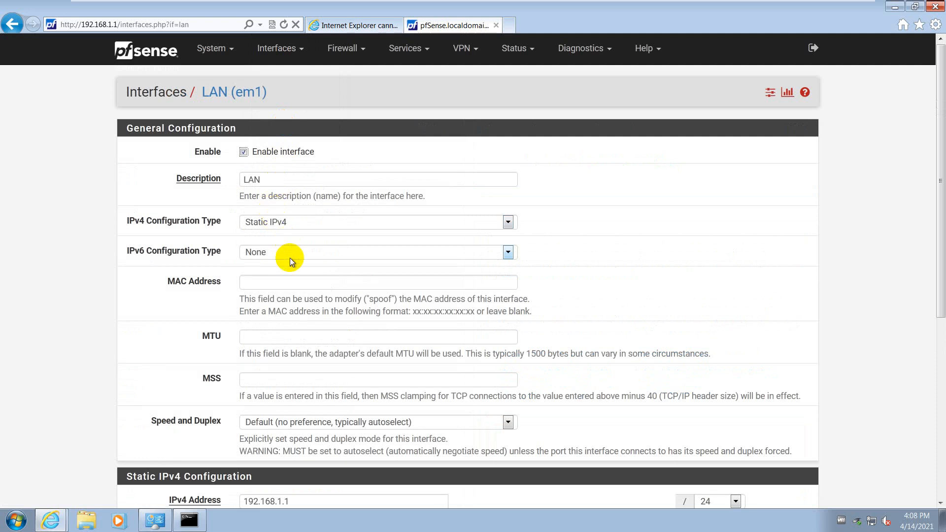
scroll(290, 258, "down", 3)
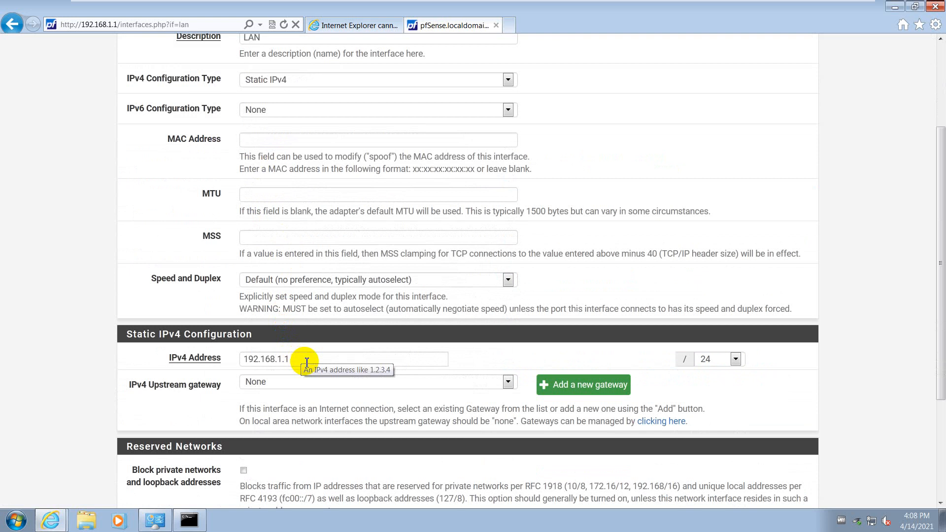
scroll(340, 187, "up", 3)
left_click(288, 48)
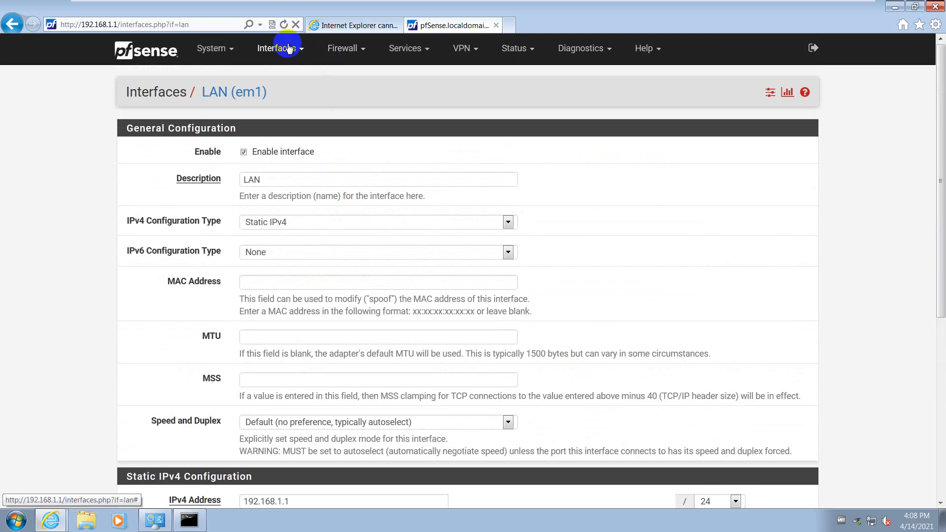
left_click(270, 105)
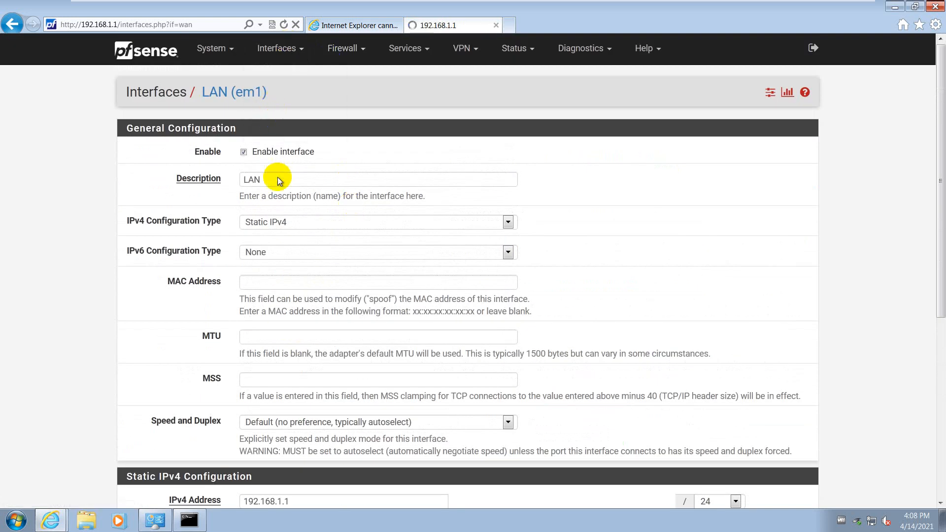
Browse the Services, VPN and Status menus, then go to Status > Dashboard
left_click(418, 48)
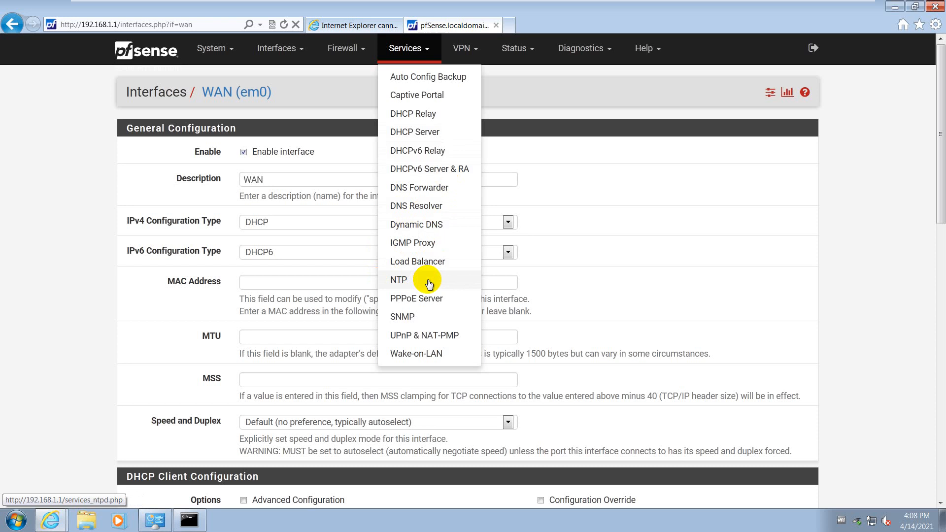
left_click(472, 58)
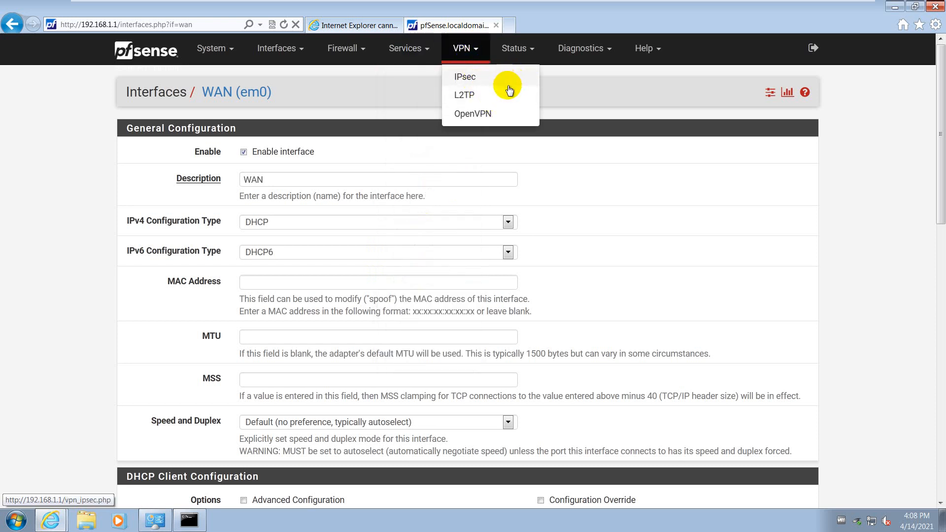
left_click(528, 49)
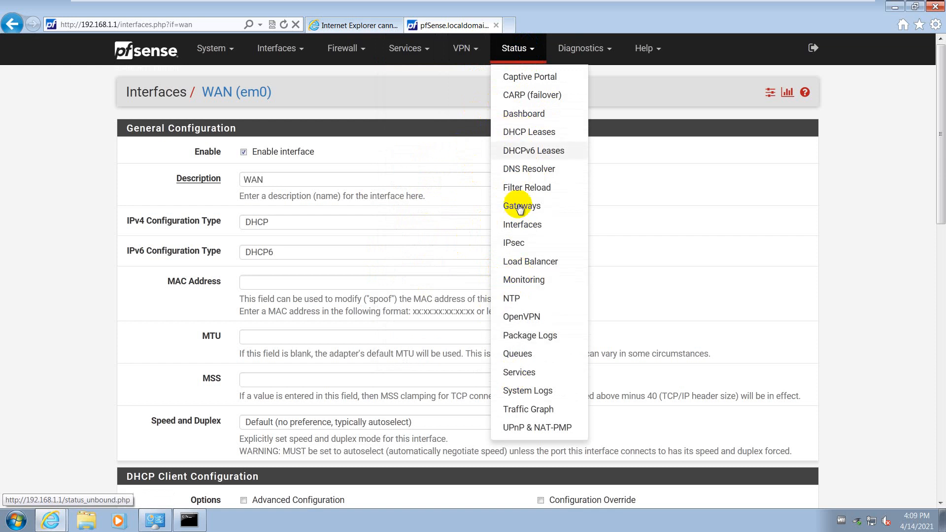
left_click(518, 111)
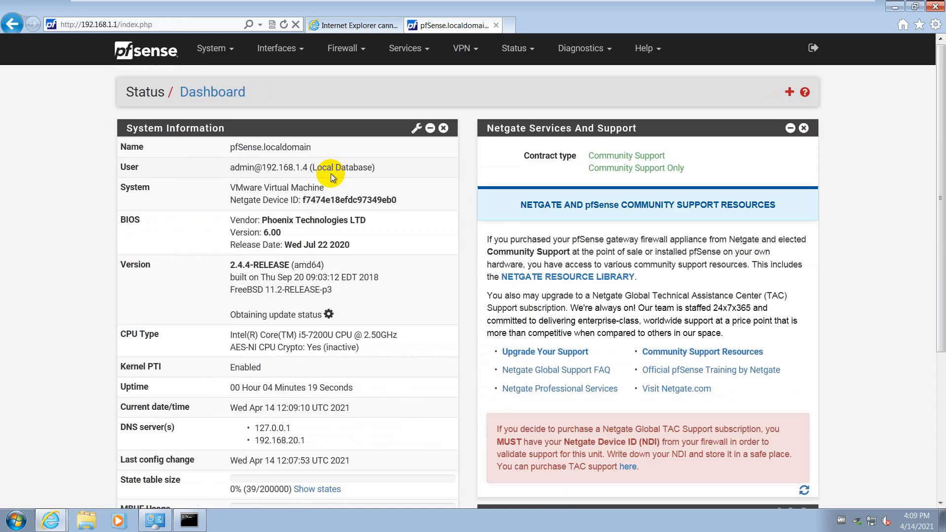
Add an Interfaces widget to the dashboard and collapse the duplicate Interfaces widget
left_click(690, 140)
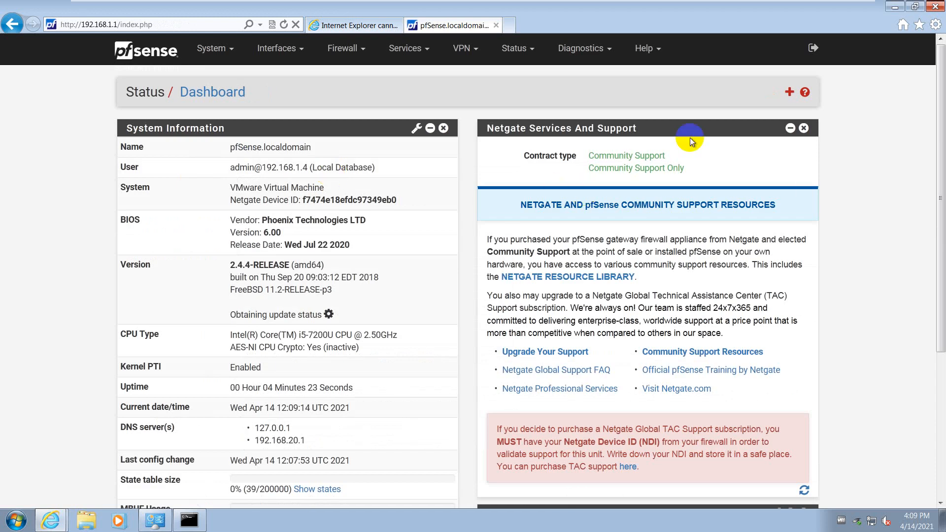
left_click(788, 93)
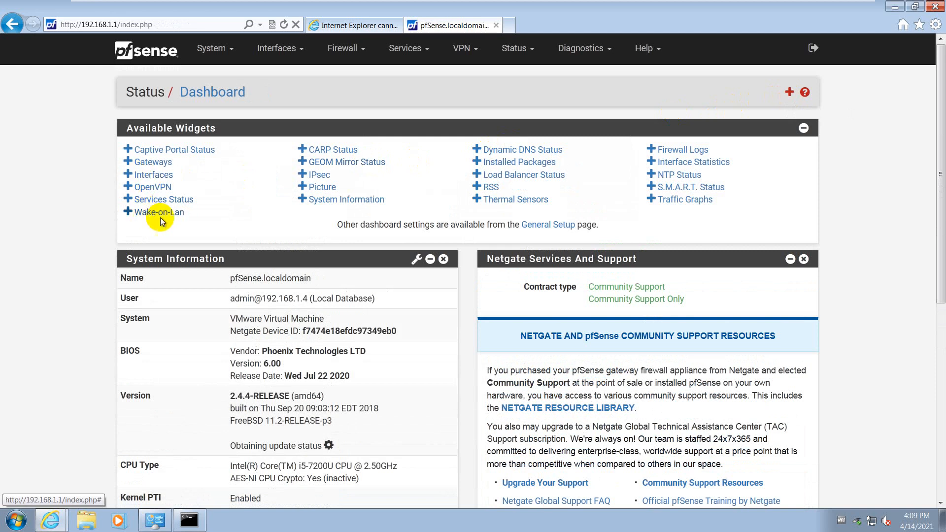
left_click(154, 176)
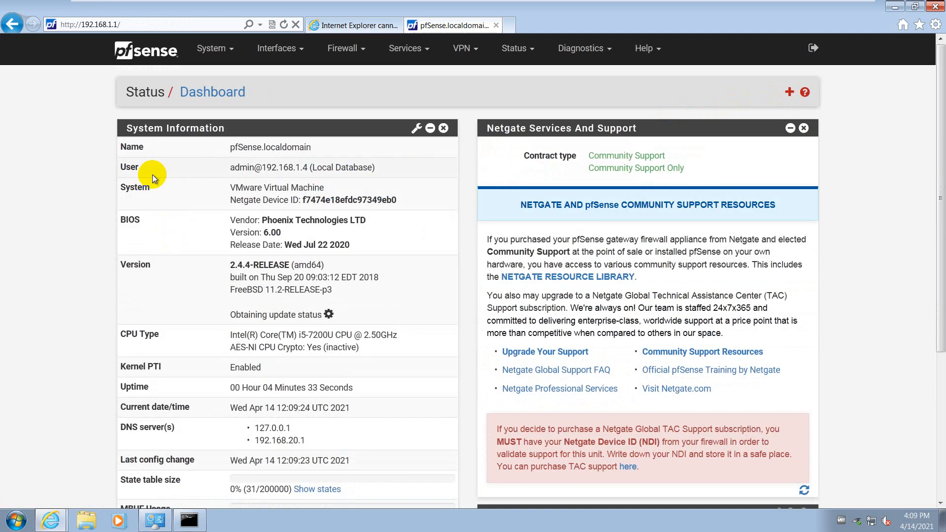
scroll(580, 274, "down", 5)
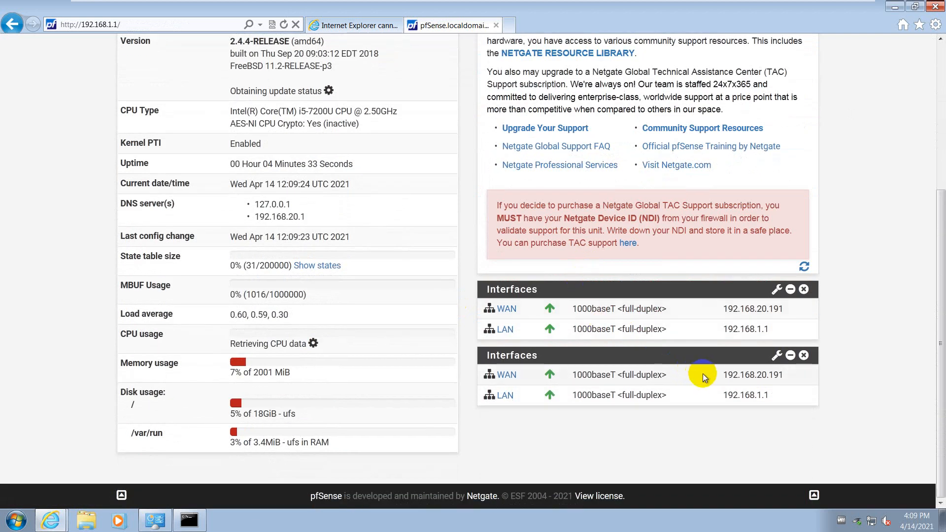
left_click(789, 357)
Remove the Netgate support and duplicate Interfaces widgets, then minimize the VM to the host desktop
scroll(704, 246, "up", 5)
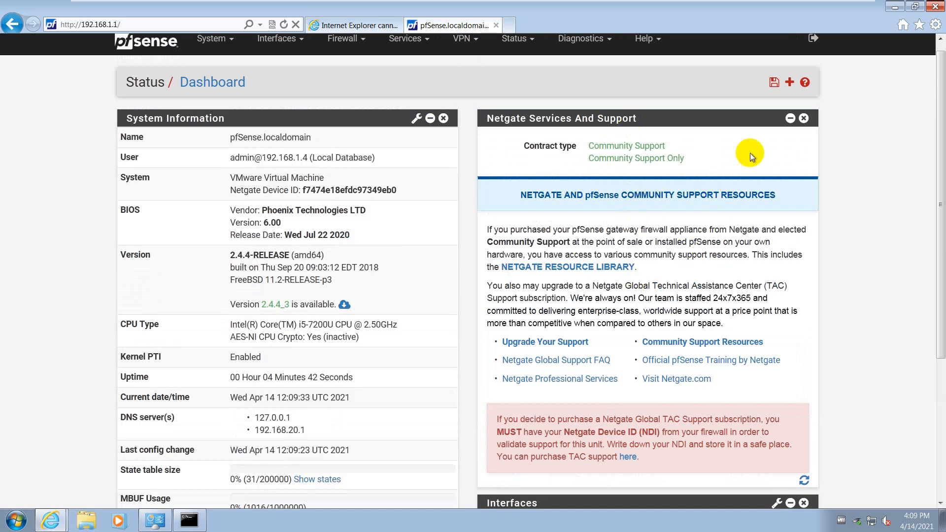
left_click(803, 120)
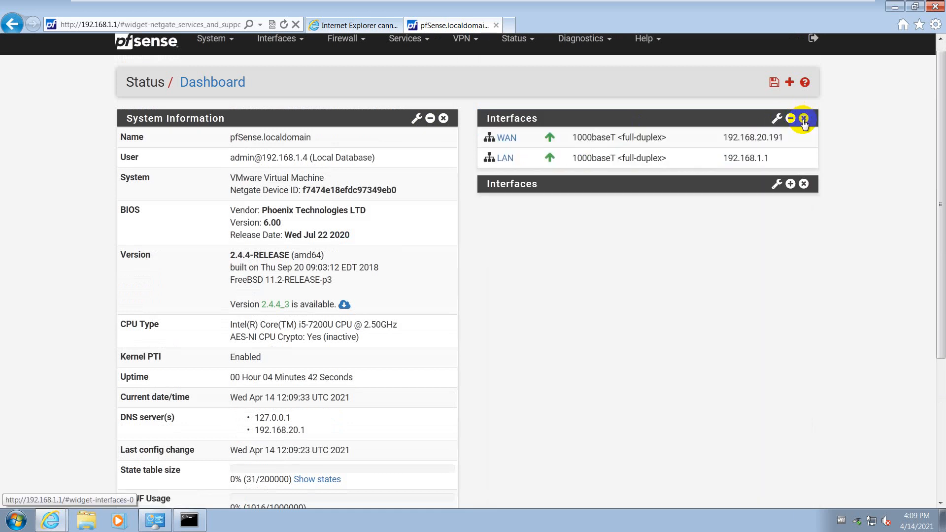
left_click(790, 185)
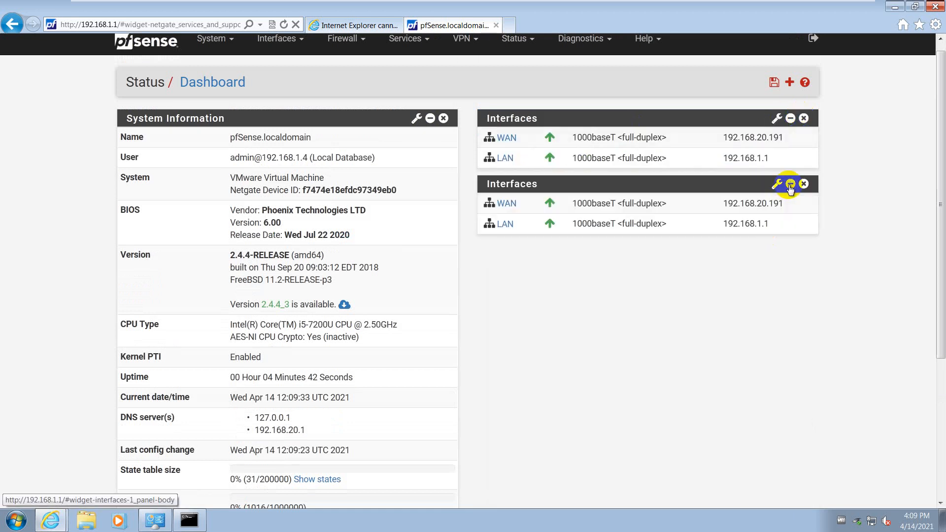
left_click(803, 184)
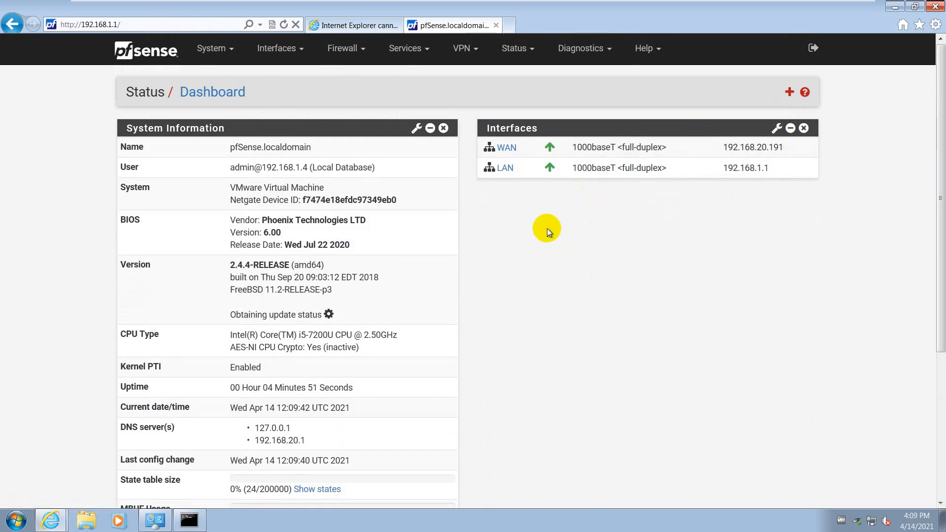
mouse_move(596, 4)
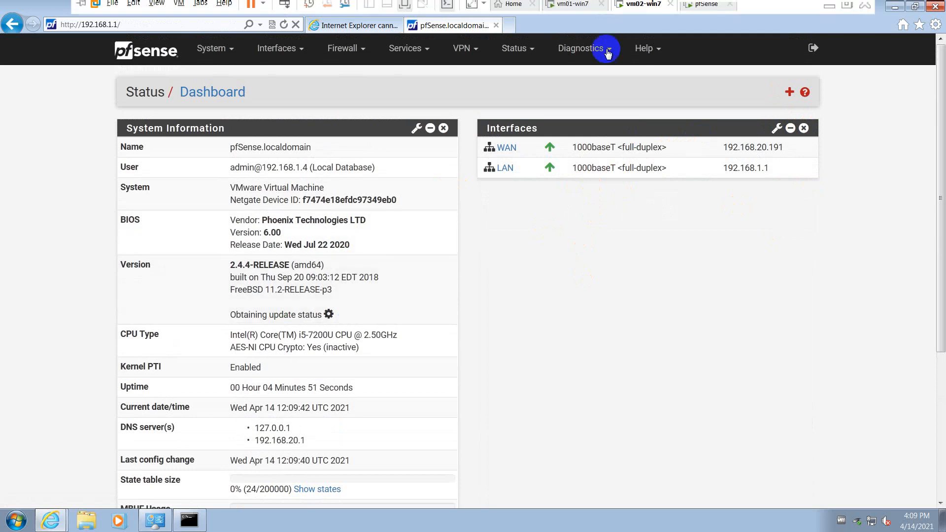
left_click(829, 10)
Review the topics slide of pfSense.pdf, then return to the vm02 VM
left_click(595, 519)
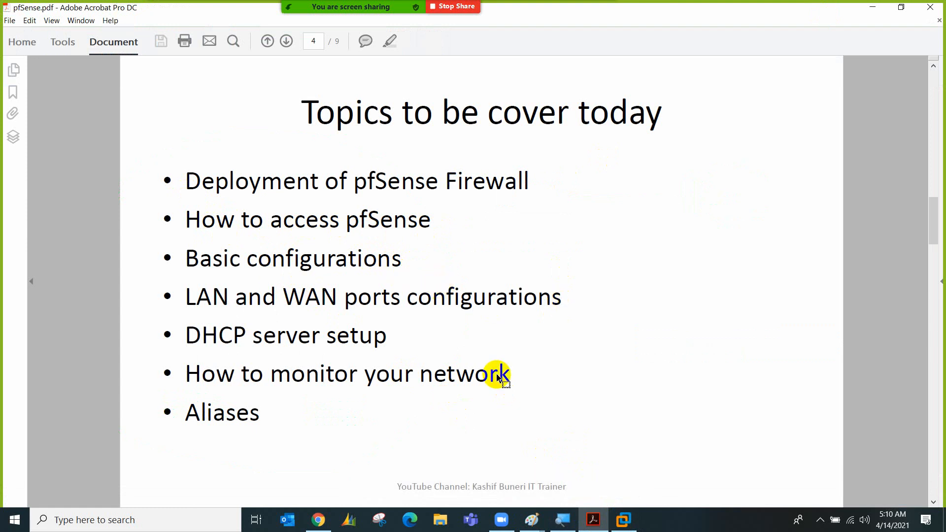
mouse_move(633, 520)
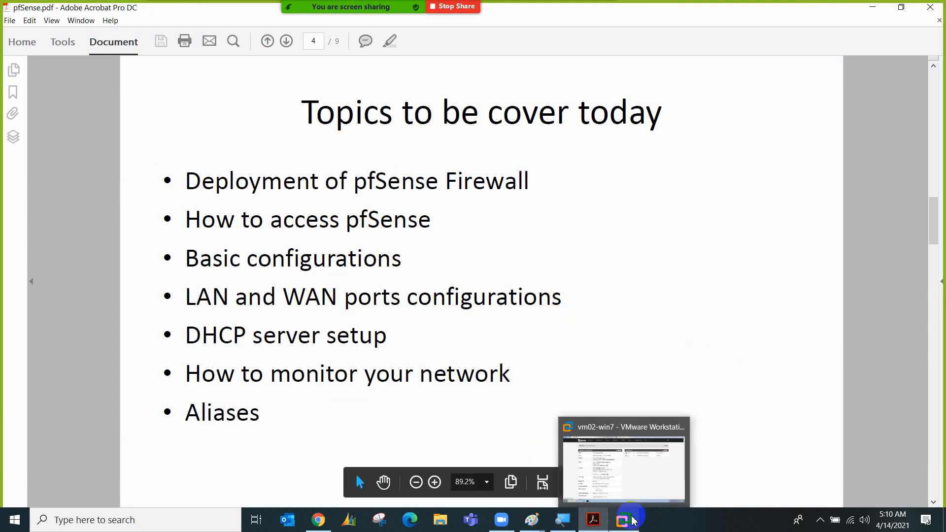
left_click(606, 445)
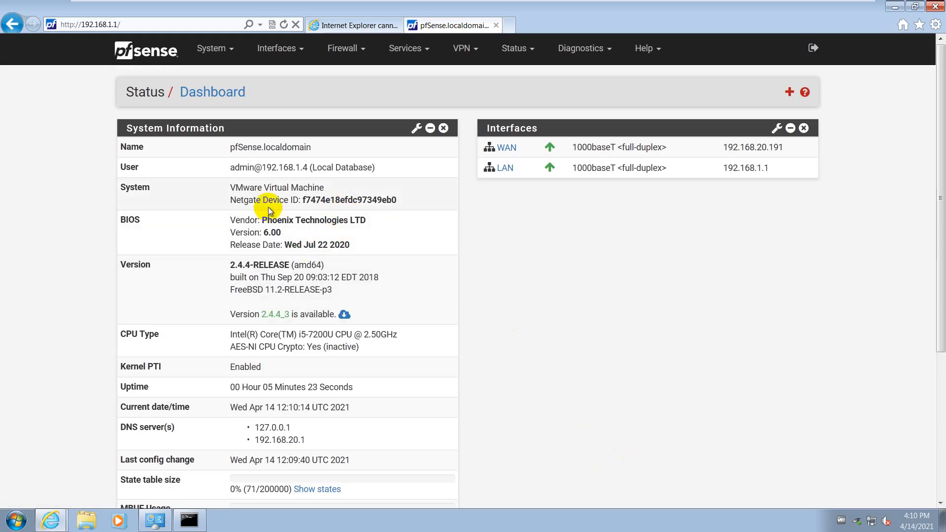
Open the LAN interface settings page and scroll to its IPv4 configuration
left_click(288, 56)
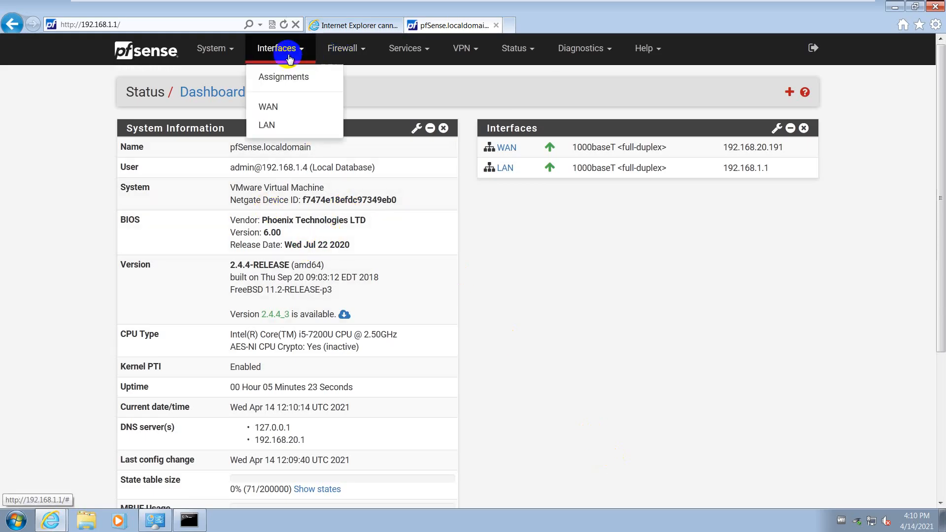
left_click(275, 126)
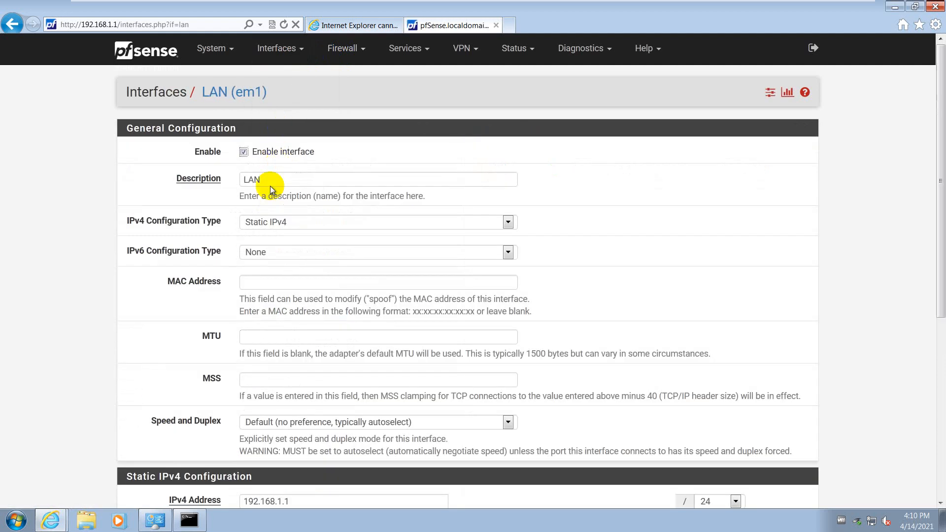
left_click_drag(276, 179, 227, 184)
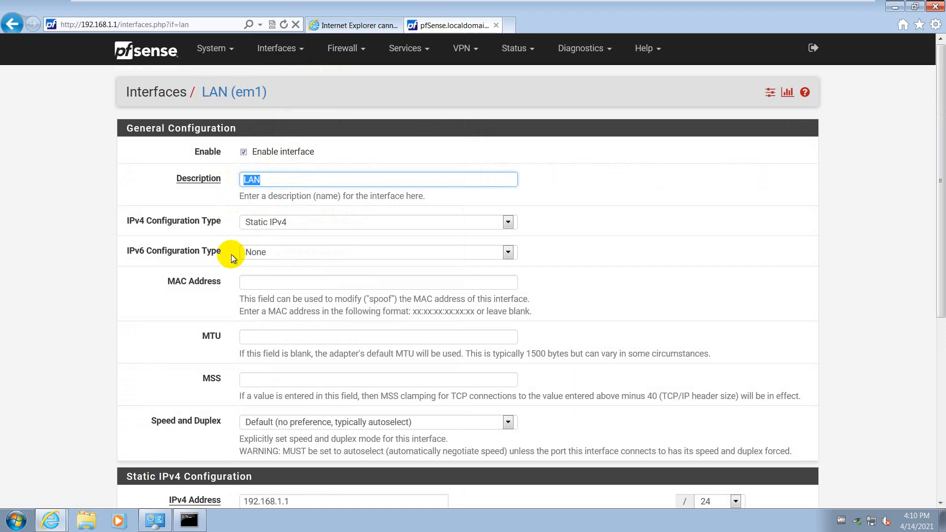
scroll(232, 255, "down", 6)
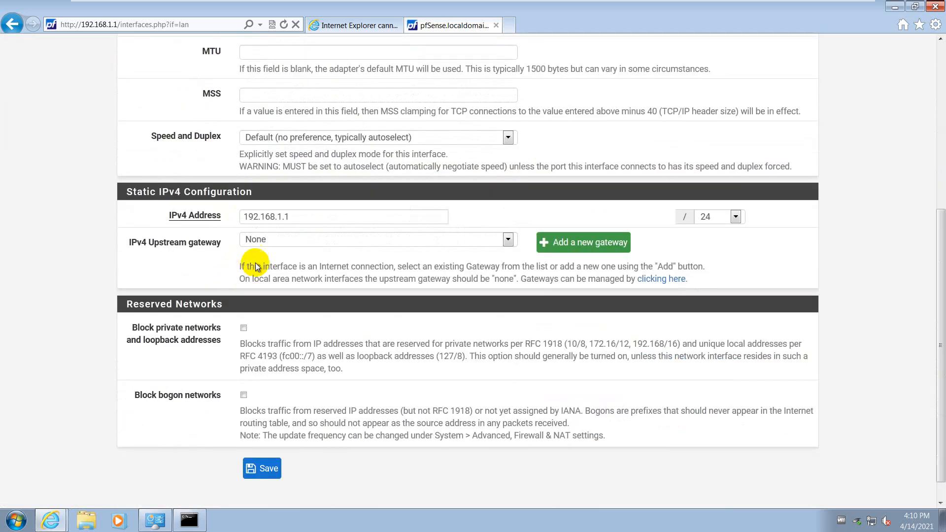
Change the LAN IPv4 address from 192.168.1.1 to 10.0.0.1 with prefix /8 and save
left_click(294, 217)
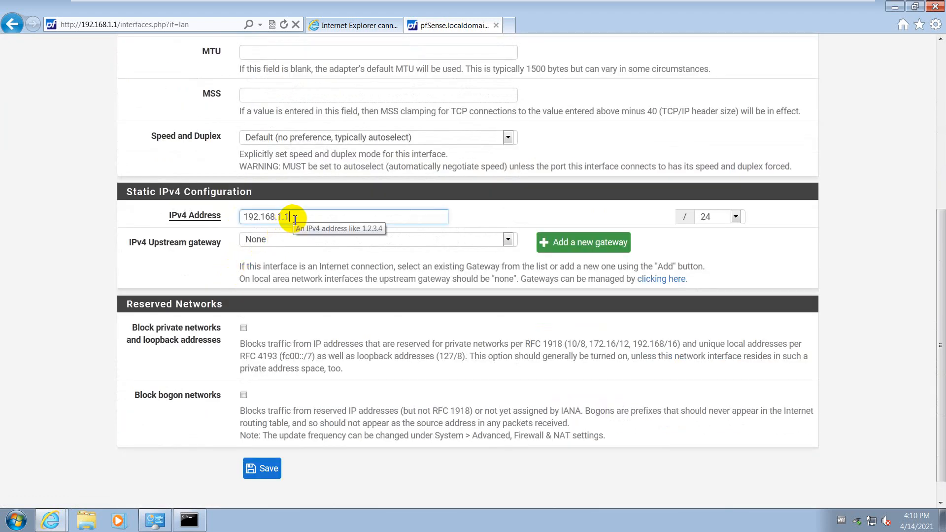
left_click_drag(232, 217, 285, 217)
key("Right")
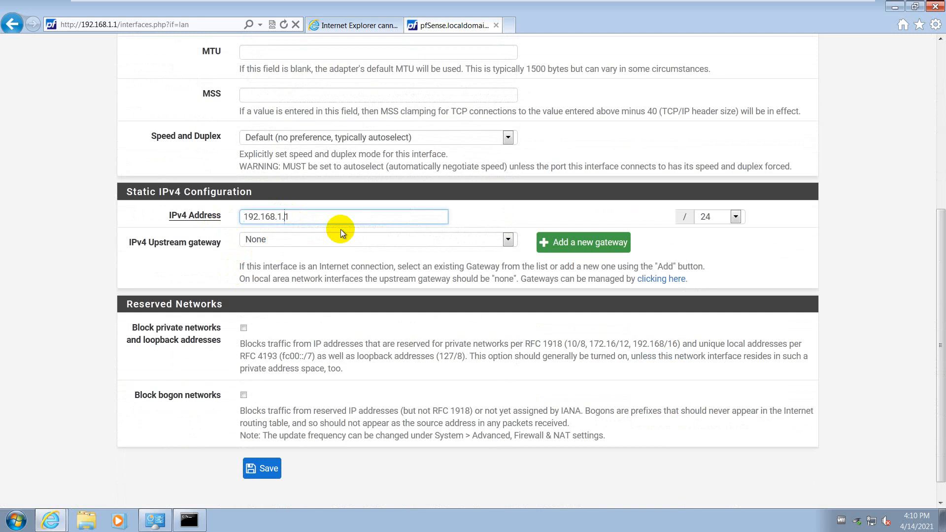
key("Delete")
key("BackSpace")
key("BackSpace")
key("BackSpace")
key("BackSpace")
key("BackSpace")
key("BackSpace")
key("BackSpace")
key("BackSpace")
key("BackSpace")
key("BackSpace")
type("10.0.0.")
type("`")
key("BackSpace")
type("1")
left_click(706, 216)
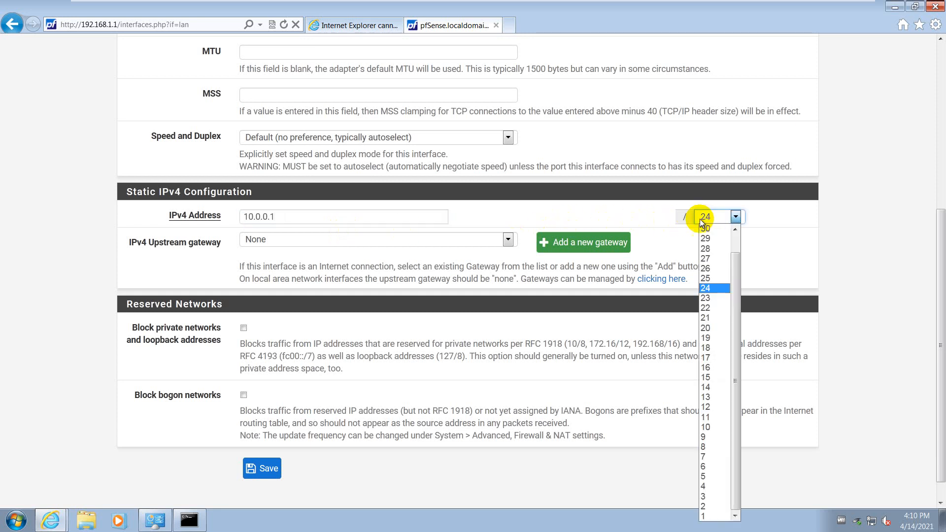
left_click(705, 446)
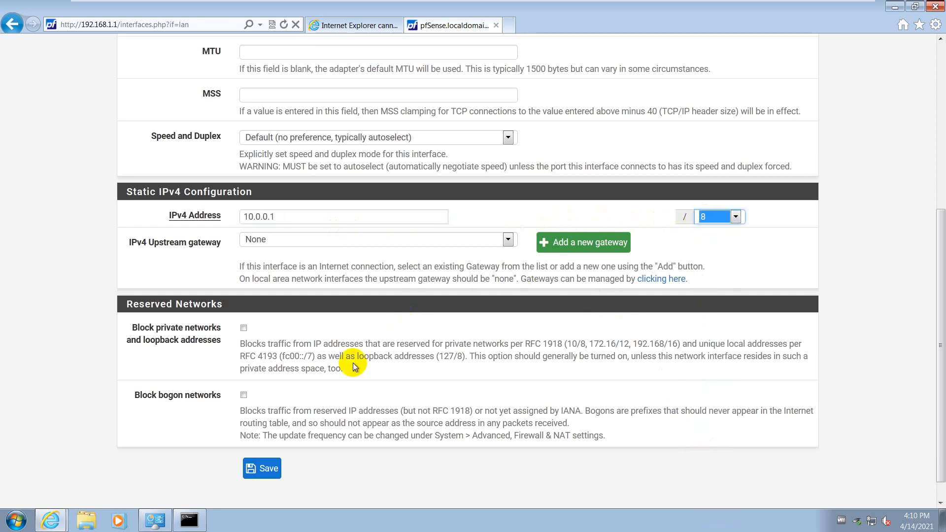
left_click(266, 472)
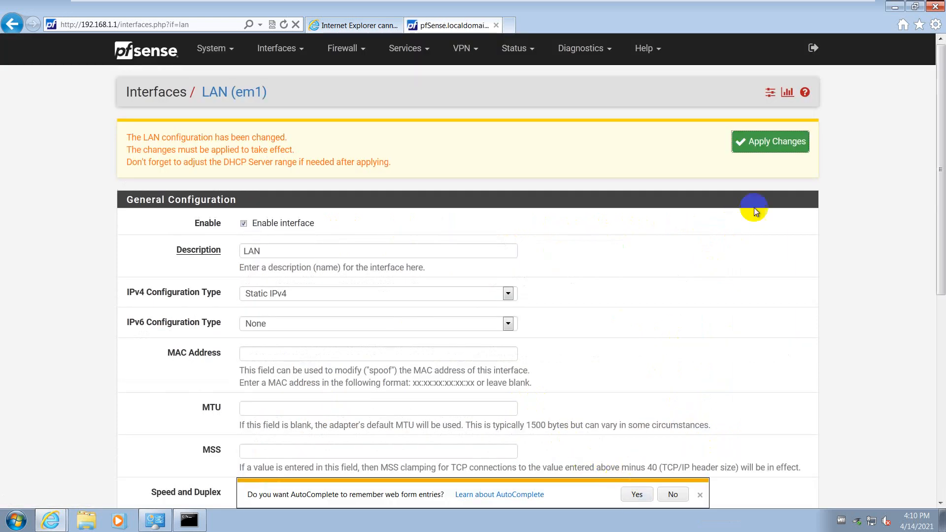
Apply the pending pfSense LAN changes and open vm02's Network and Sharing Center
left_click(771, 144)
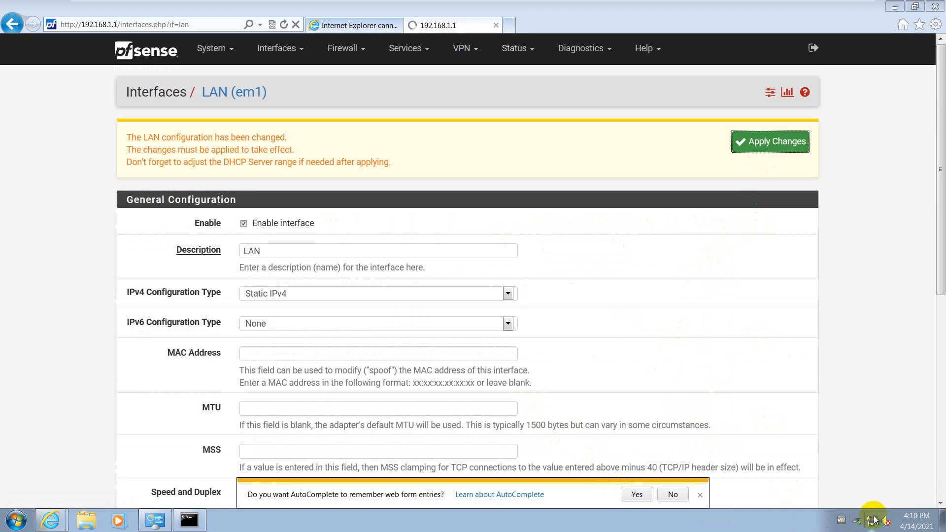
left_click(873, 519)
right_click(874, 518)
left_click(874, 513)
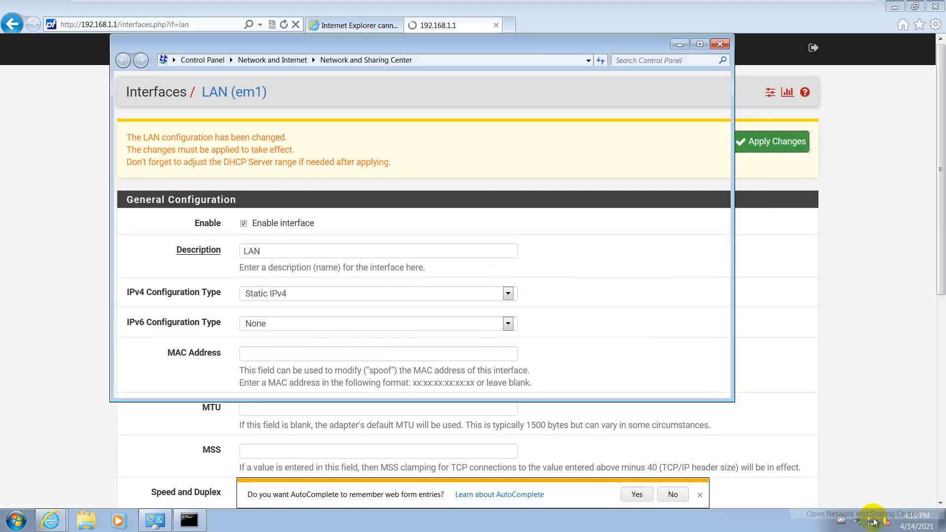
Give vm02's Local Area Connection a static 10.0.0 IPv4 address with subnet mask 255.0.0.0
left_click(528, 190)
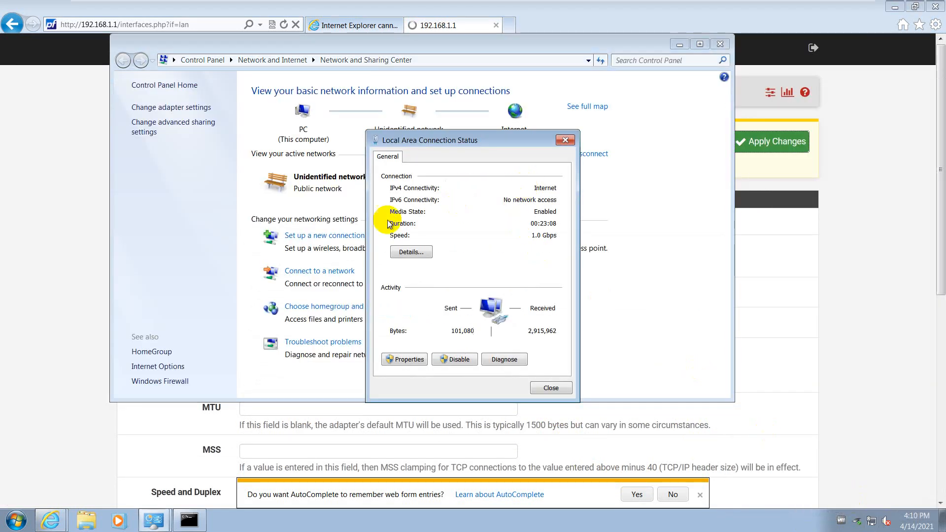
left_click(403, 365)
left_click(514, 287)
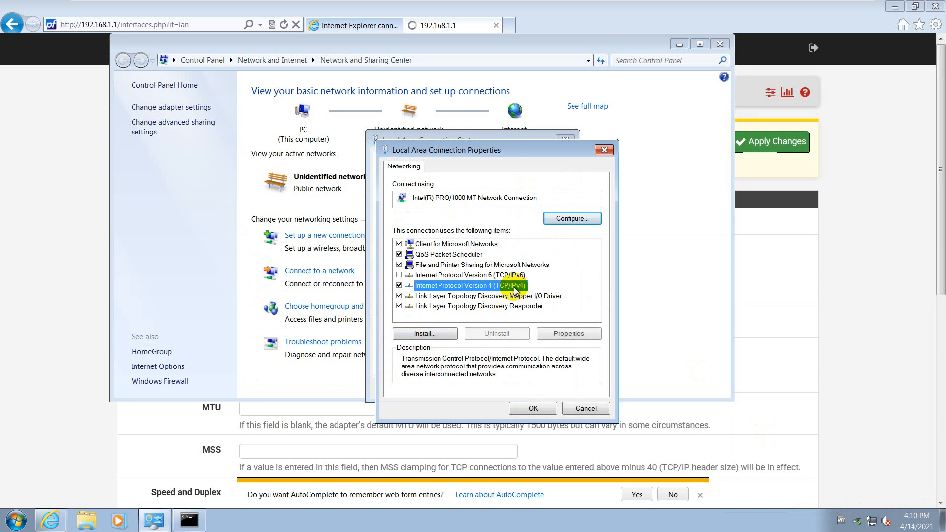
double_click(514, 287)
left_click(492, 265)
left_click(505, 278)
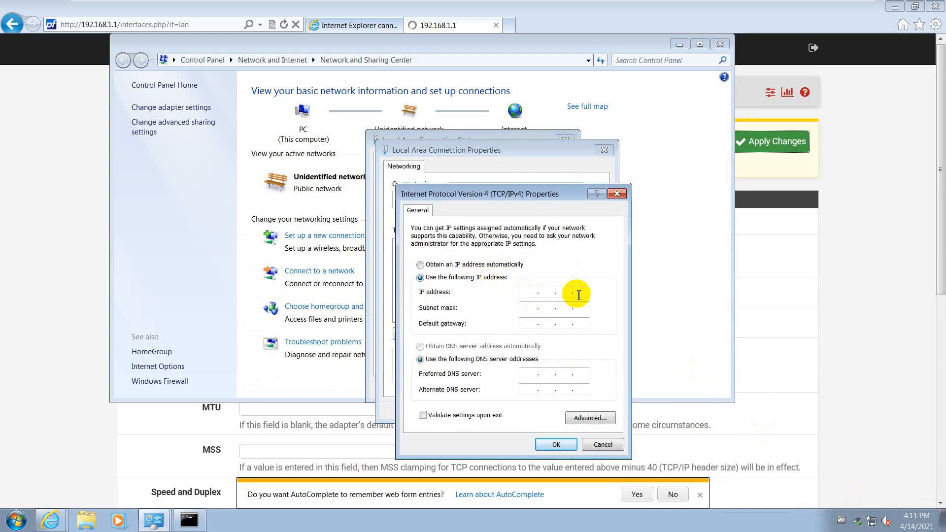
type("10 . 0 . 0 . 3")
key("Tab")
left_click(555, 444)
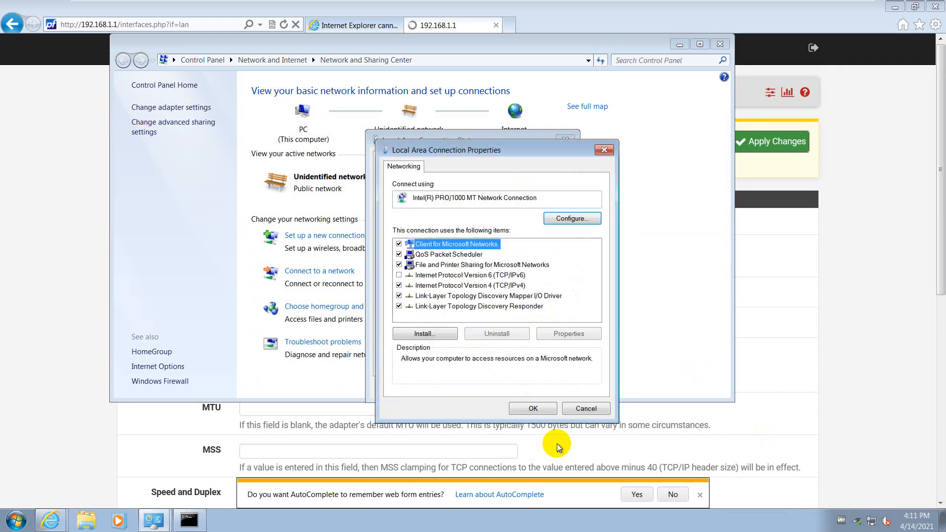
left_click(528, 408)
left_click(551, 448)
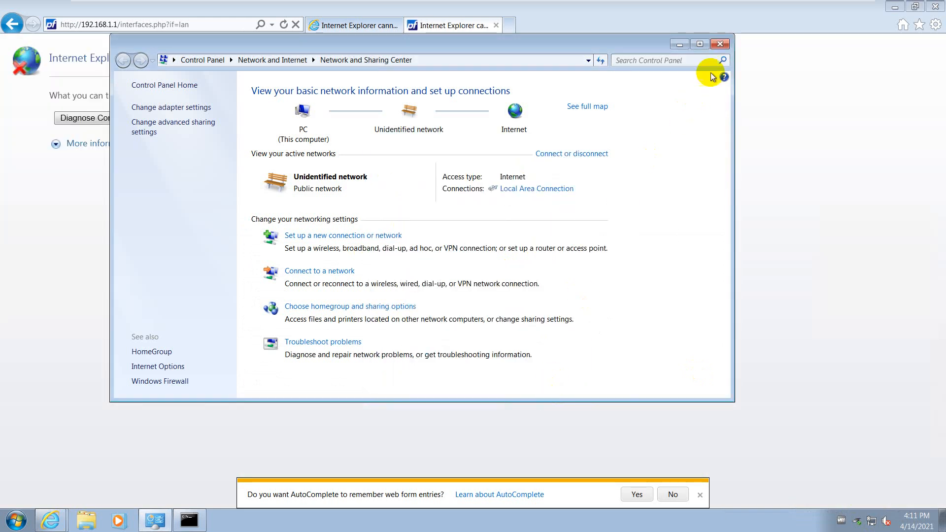
Load the pfSense webConfigurator at 10.0.0.1 in Internet Explorer
left_click(719, 44)
left_click(182, 19)
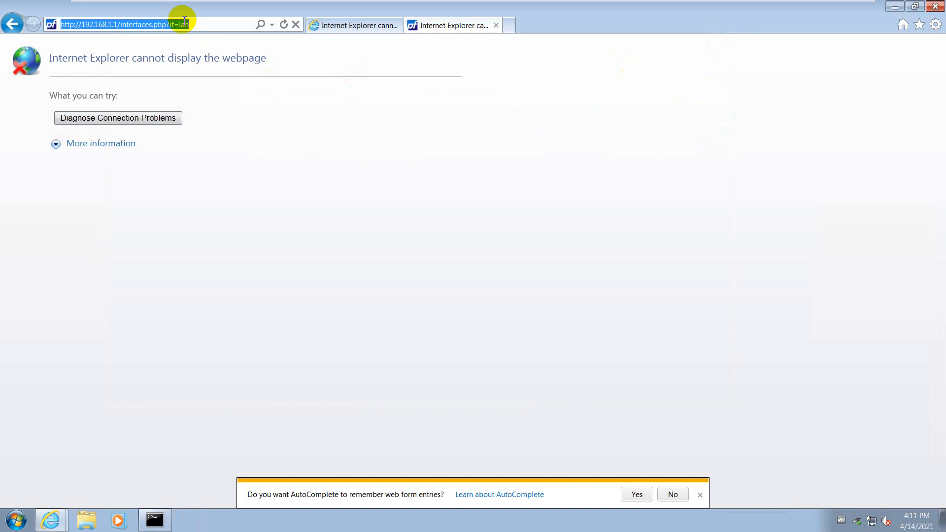
type("10.0.0.1")
key("Return")
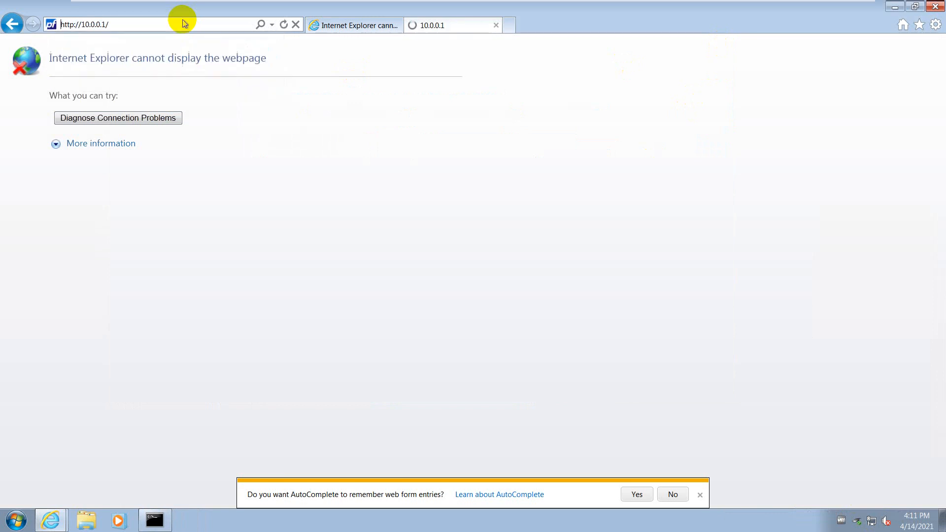
Sign in to pfSense with the admin username and the account password
type("admin")
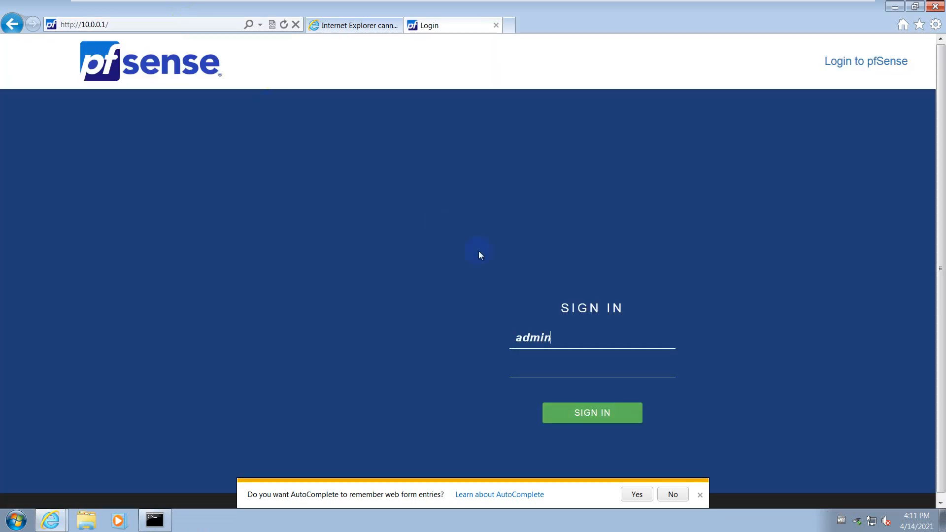
key("Tab")
type("pfsense")
key("Return")
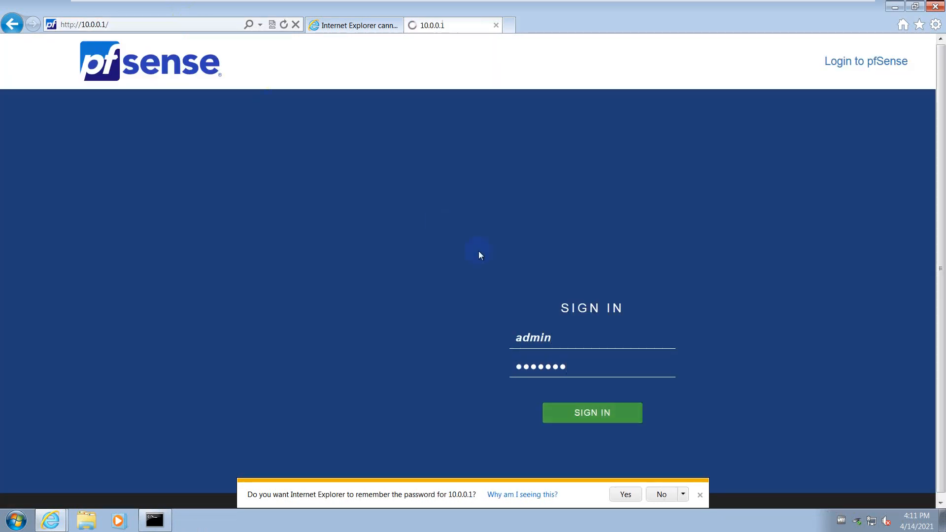
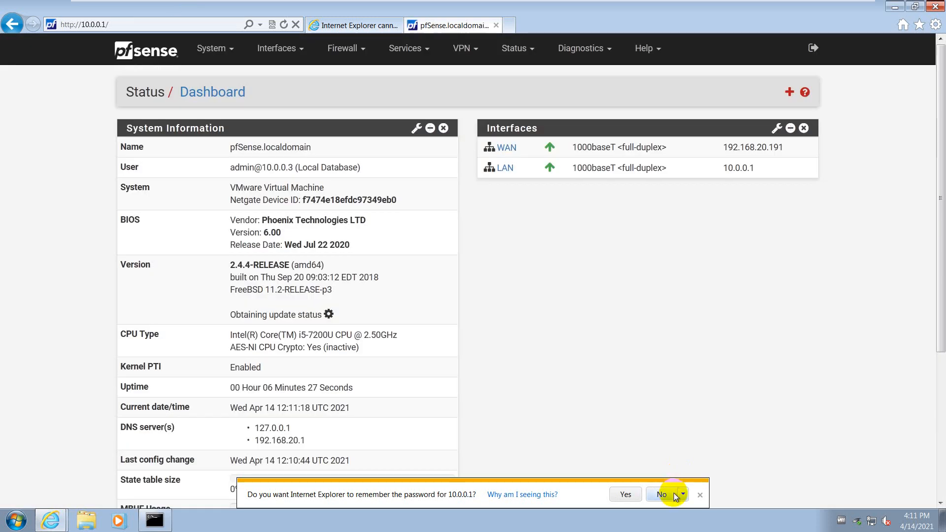
Decline IE's offer to remember the pfSense password and open the System menu
left_click(663, 494)
left_click(202, 48)
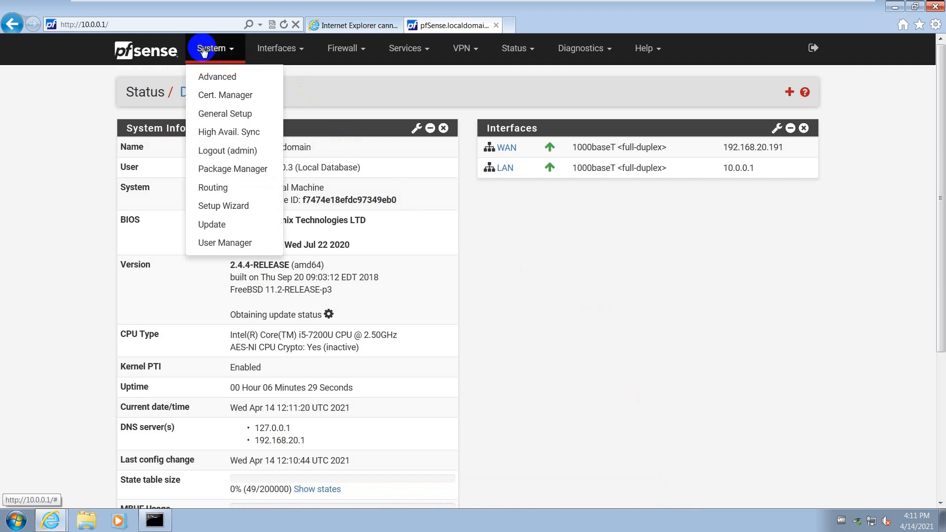
On General Setup, try the pfSense-dark theme, then set Theme back to pfSense
left_click(229, 113)
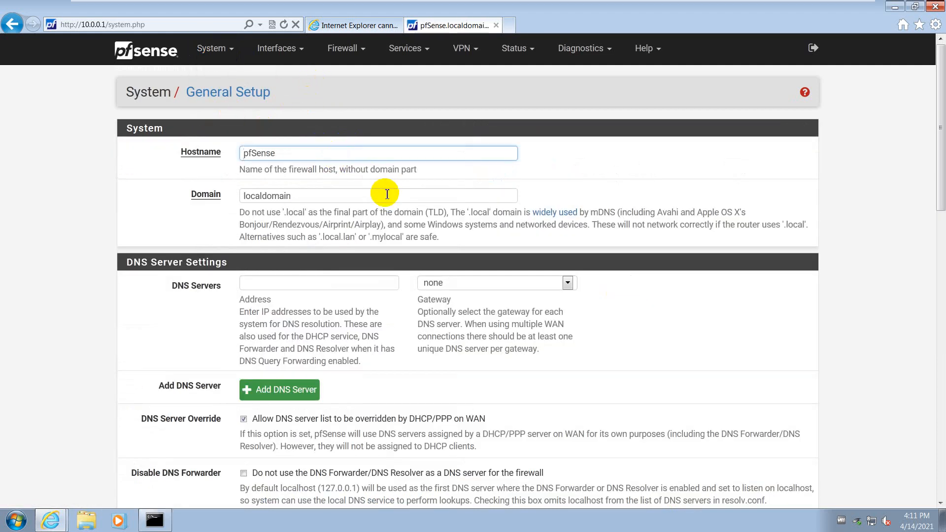
scroll(304, 196, "down", 5)
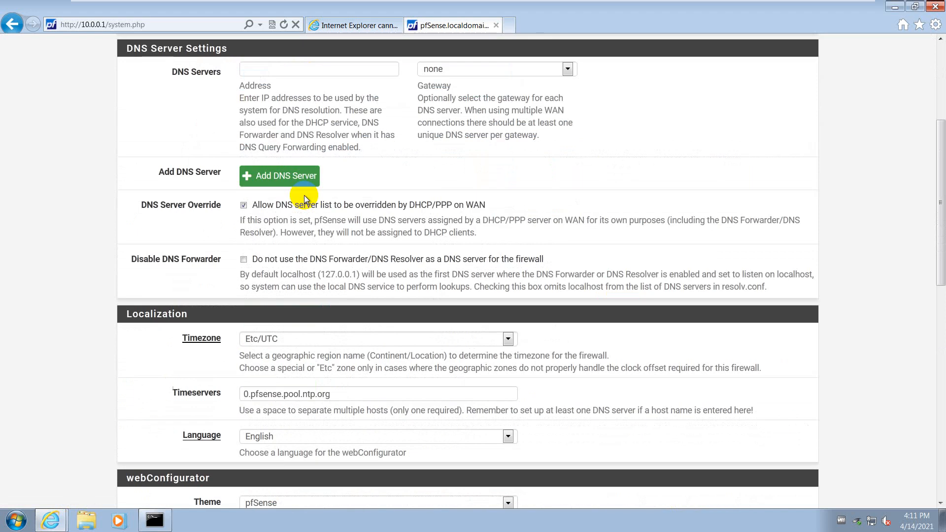
scroll(299, 226, "down", 3)
scroll(296, 238, "down", 3)
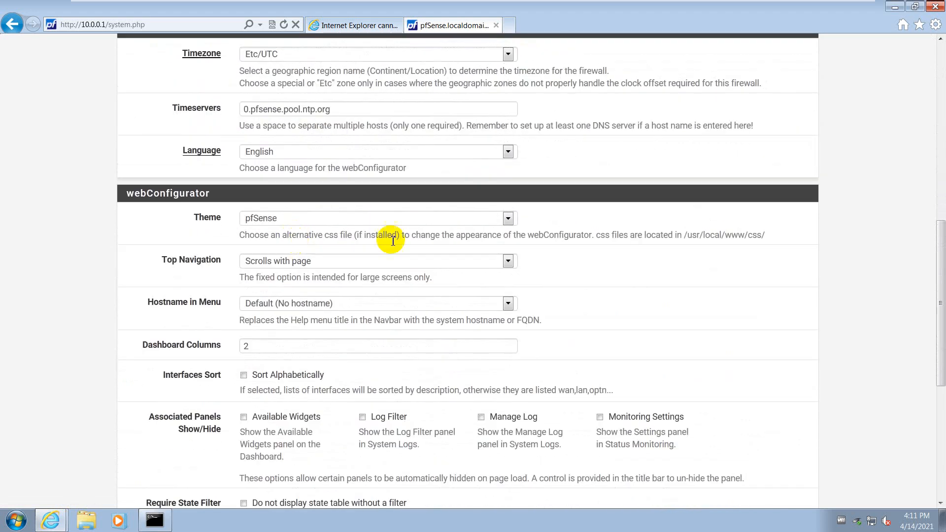
left_click(498, 220)
left_click(385, 240)
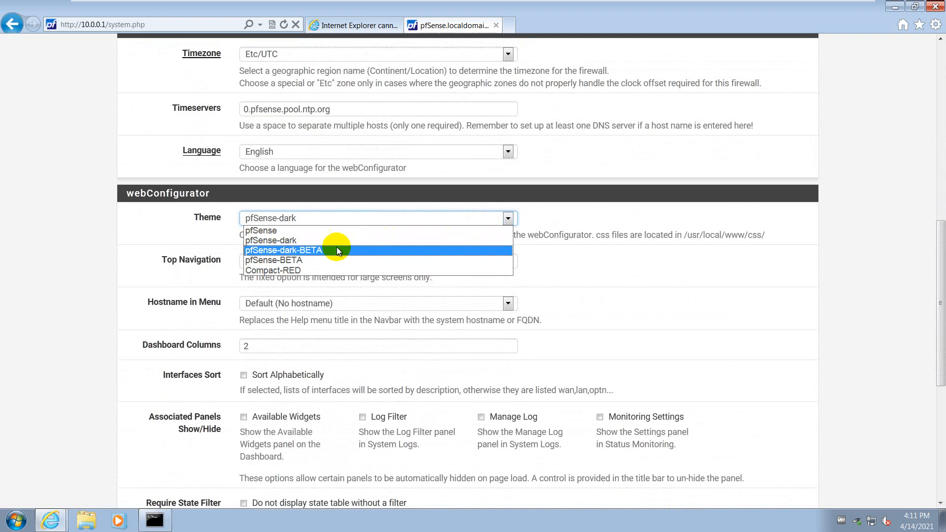
left_click(335, 231)
Save the General Setup settings and minimize the pfSense browser window
scroll(327, 244, "down", 6)
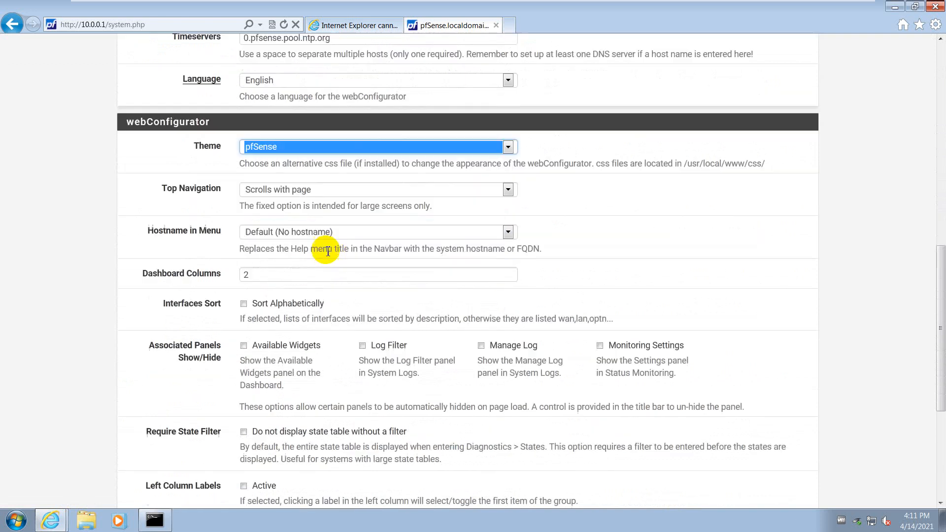
scroll(308, 271, "up", 3)
scroll(302, 295, "up", 12)
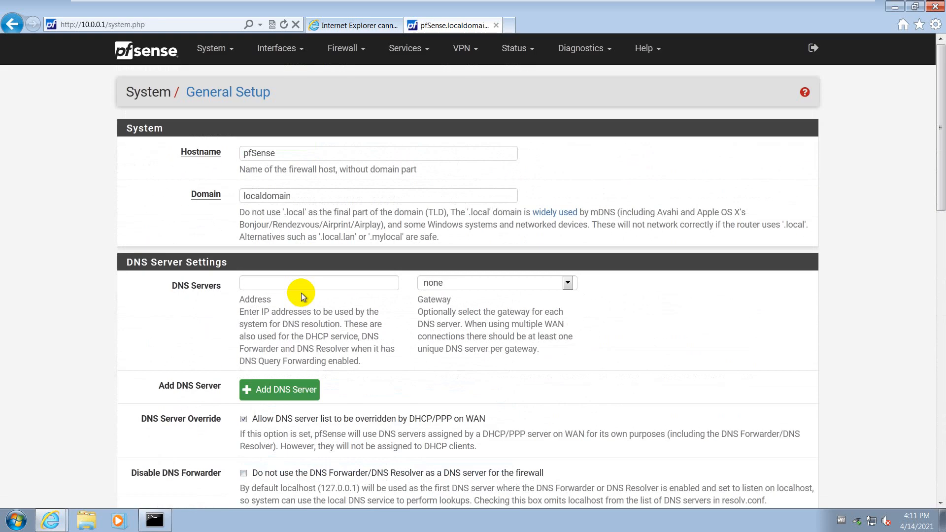
scroll(270, 409, "down", 14)
left_click(266, 444)
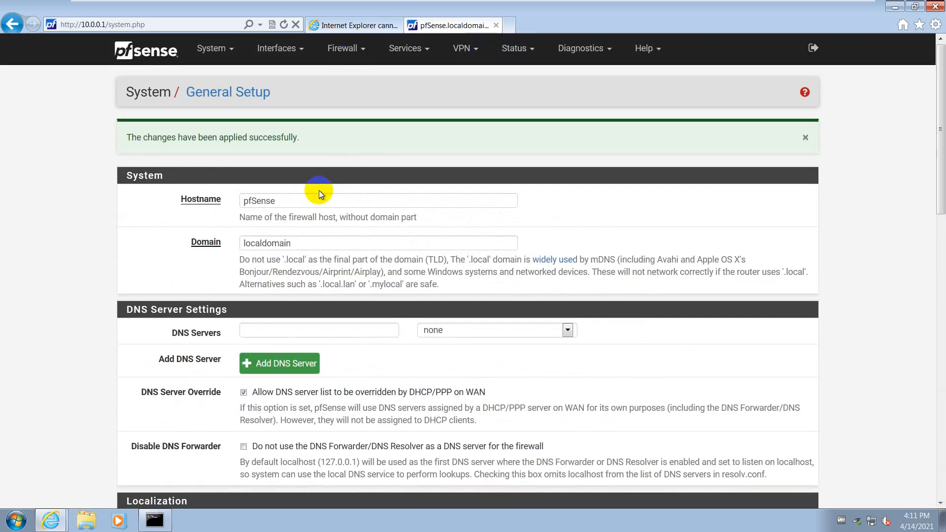
left_click(894, 7)
Leave the VM for the host slides and bring up the pfSense network diagram in Paint
left_click(822, 7)
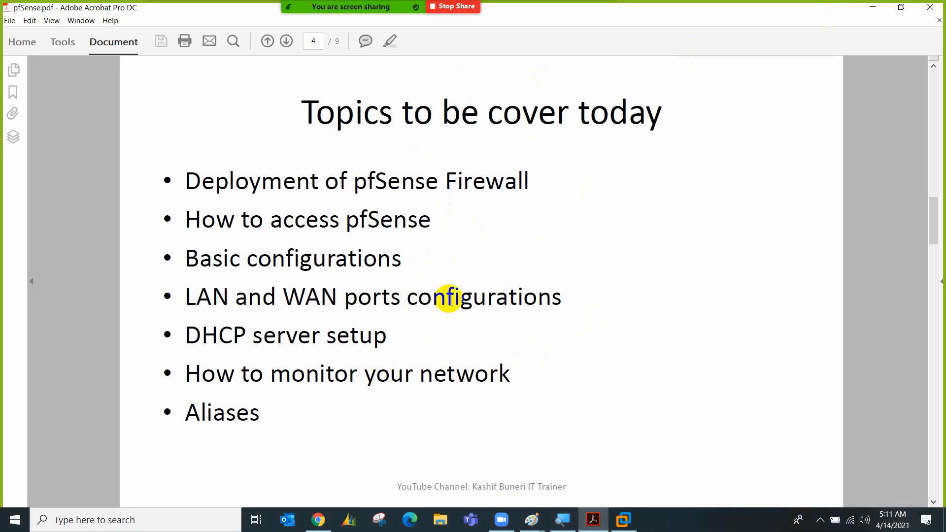
mouse_move(531, 517)
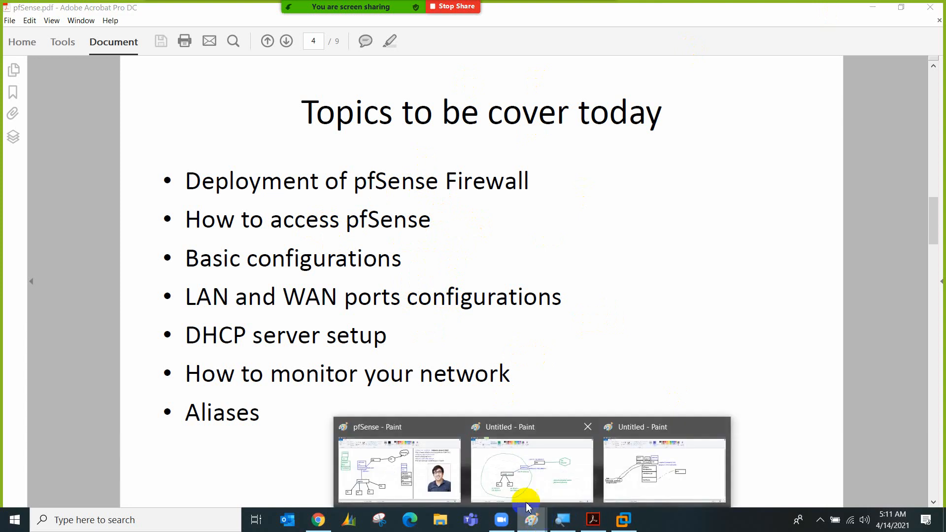
left_click(403, 458)
left_click(819, 520)
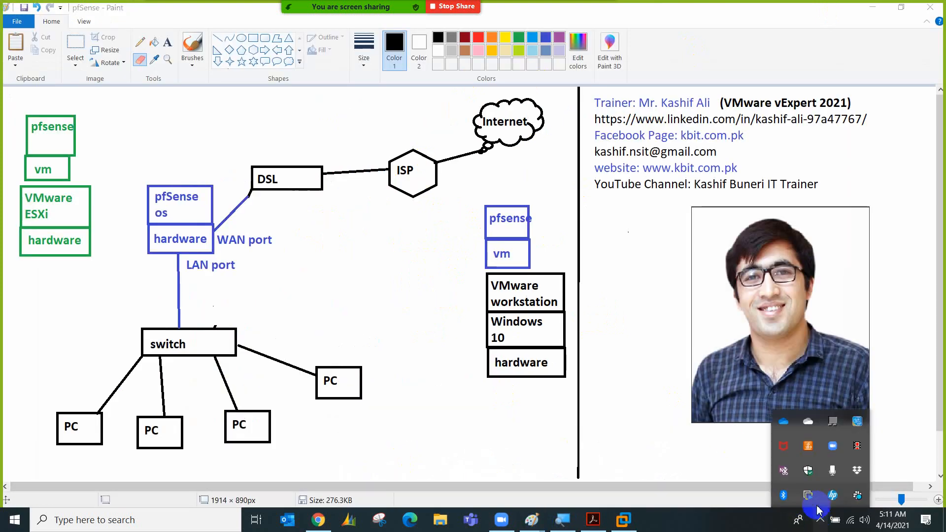